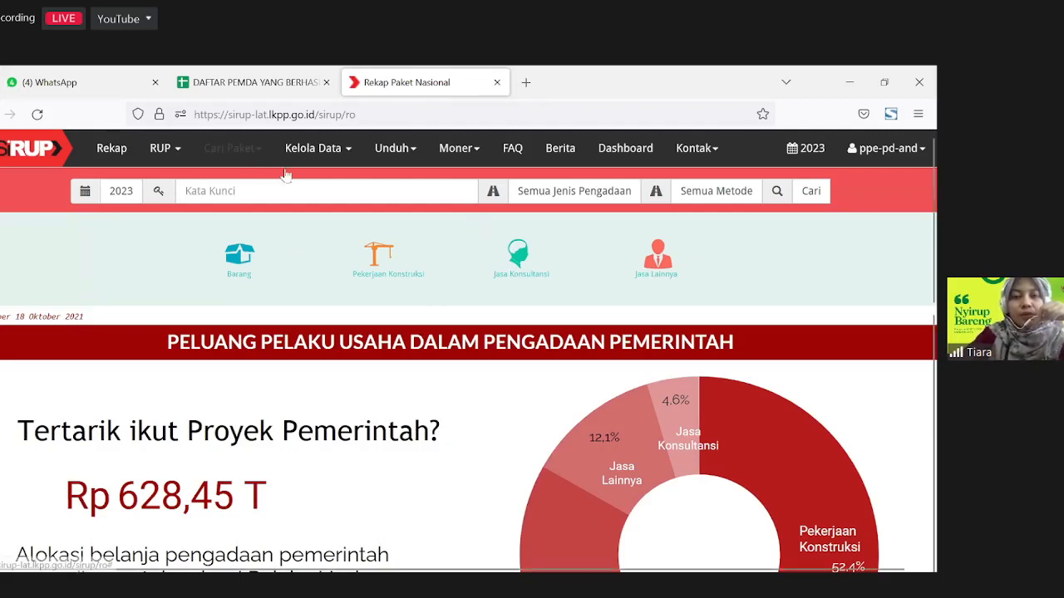
Step: Go to Kelola Data > Kelola SKPD and open the blank add-work-unit form
{"action": "left_click", "coordinate": [309, 154]}
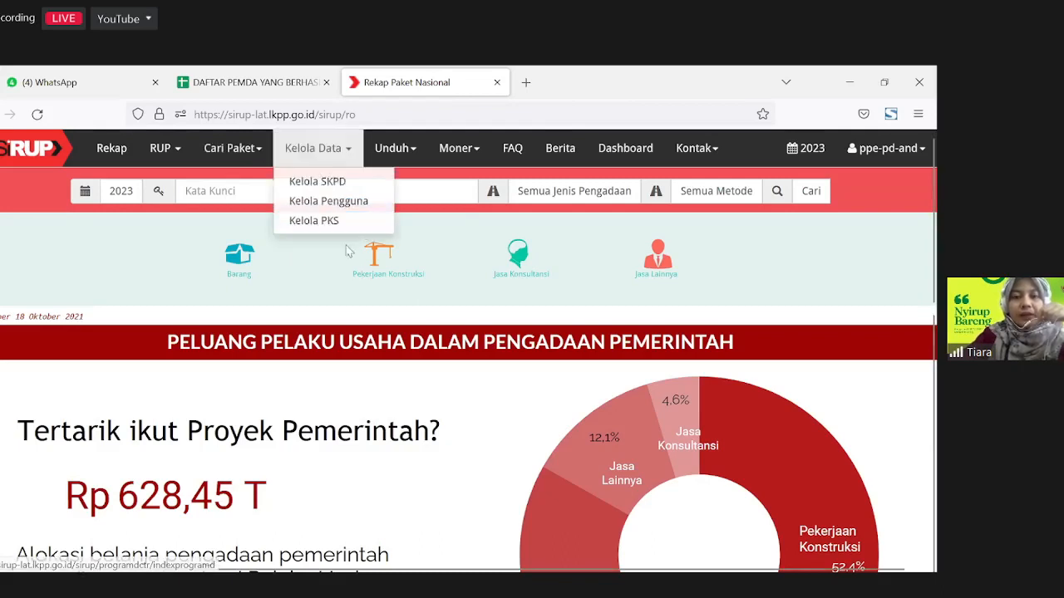
{"action": "left_click", "coordinate": [306, 151]}
{"action": "left_click", "coordinate": [307, 151]}
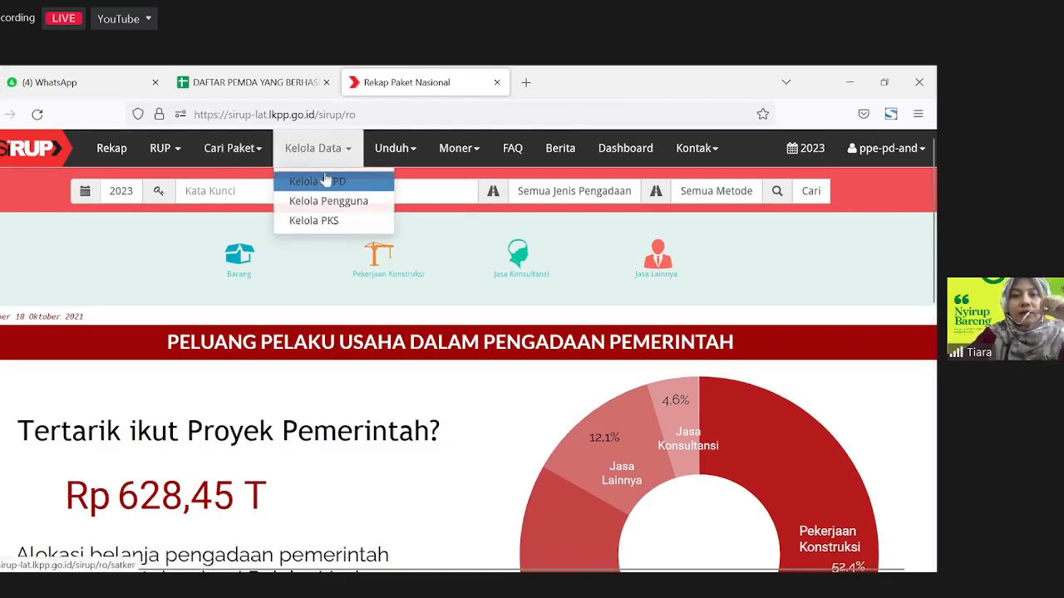
{"action": "left_click", "coordinate": [321, 178]}
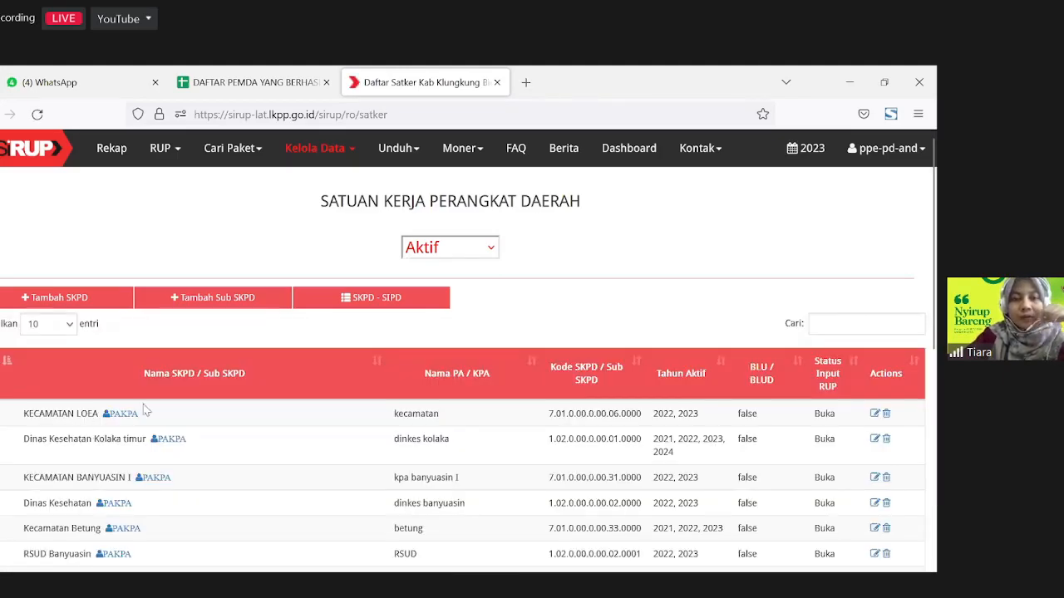
{"action": "scroll", "coordinate": [466, 471], "scroll_direction": "down", "scroll_amount": 1}
{"action": "scroll", "coordinate": [466, 470], "scroll_direction": "down", "scroll_amount": 2}
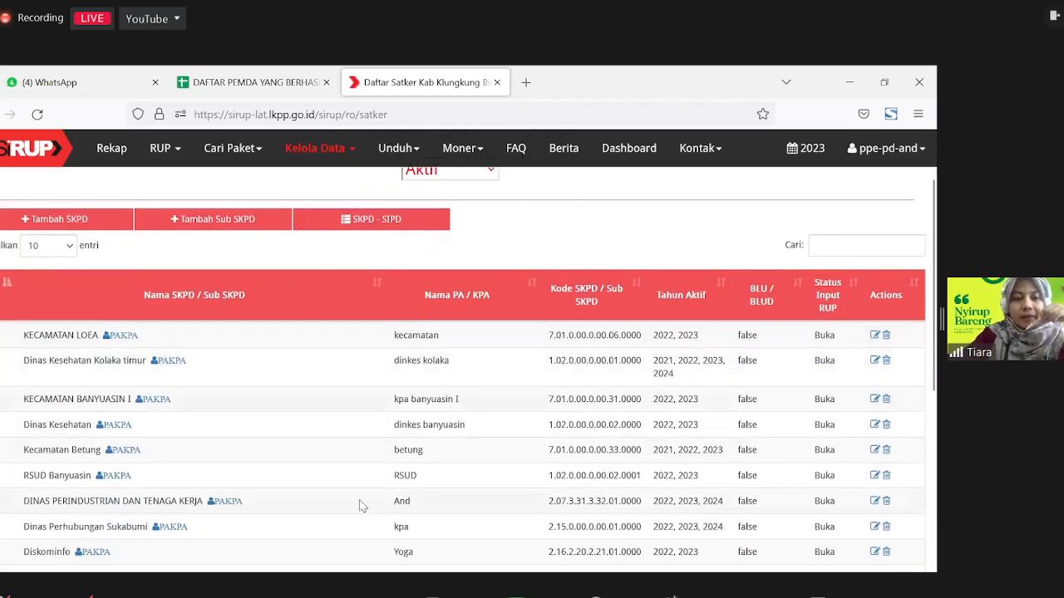
{"action": "scroll", "coordinate": [67, 324], "scroll_direction": "up", "scroll_amount": 2}
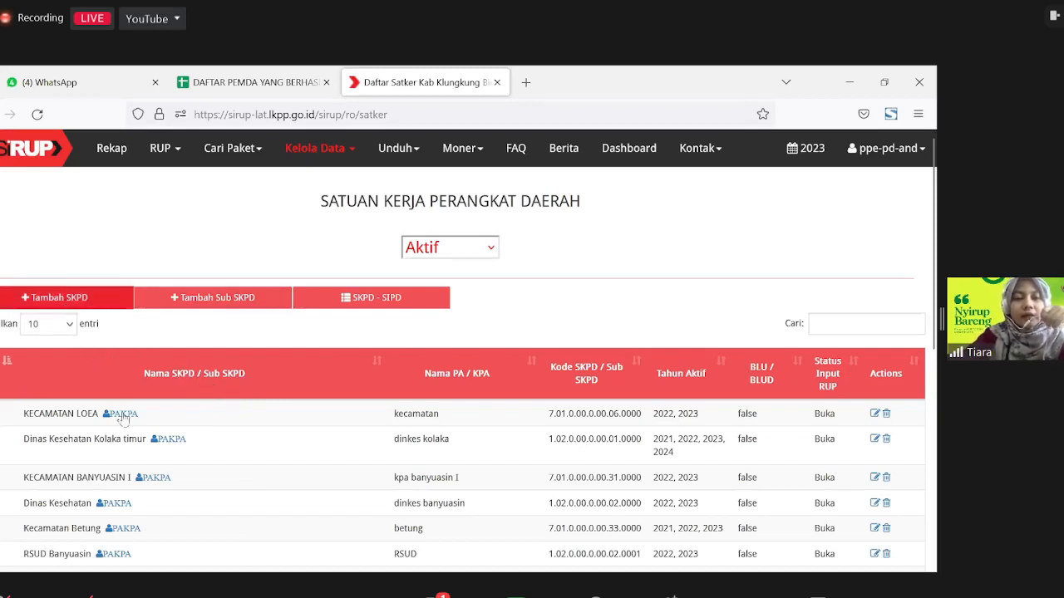
{"action": "left_click", "coordinate": [82, 299]}
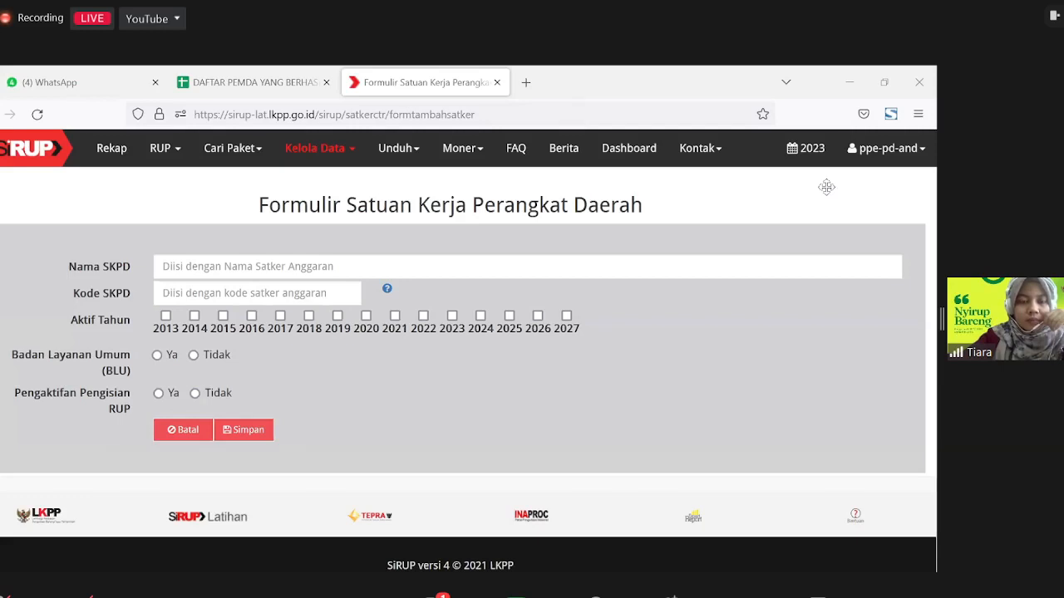
Step: Enter the work unit name Dinas Sosial and paste code 1.06.0.00.0.00.08.0000
{"action": "left_click", "coordinate": [269, 275]}
{"action": "type", "text": "Dina"}
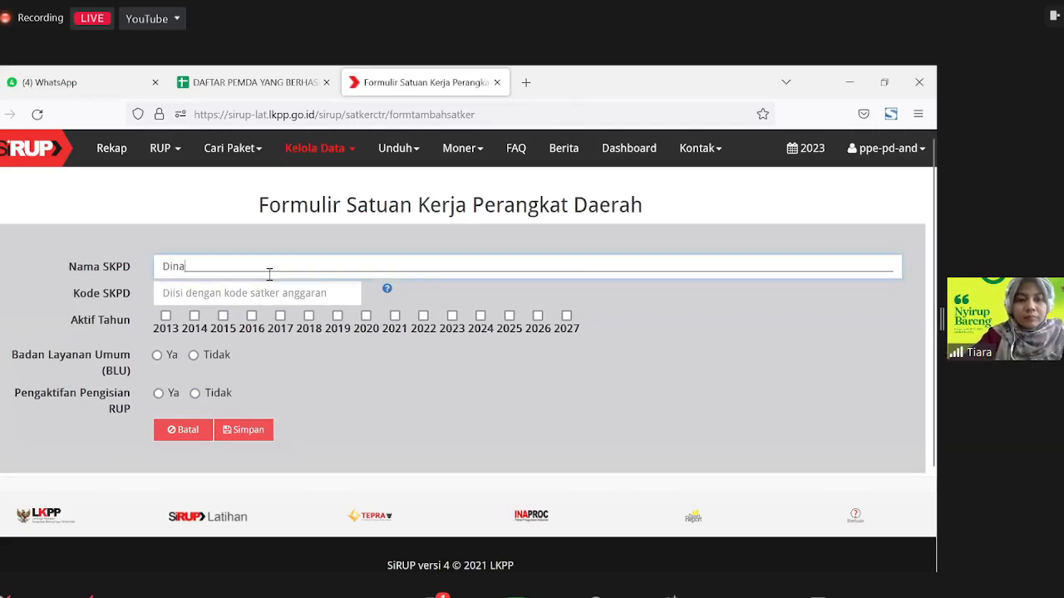
{"action": "type", "text": "s Sosial"}
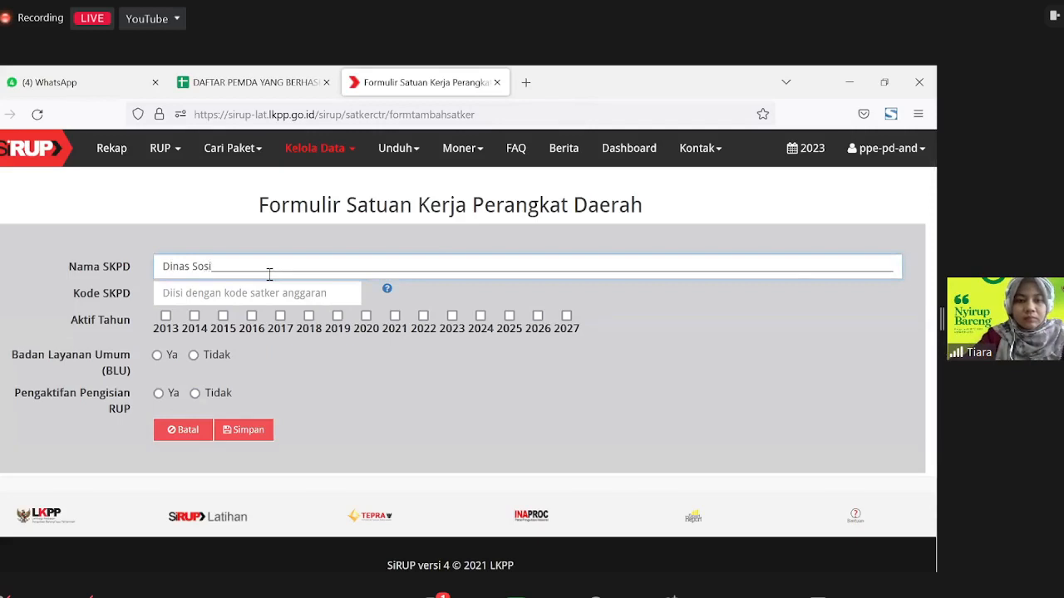
{"action": "left_click", "coordinate": [186, 295]}
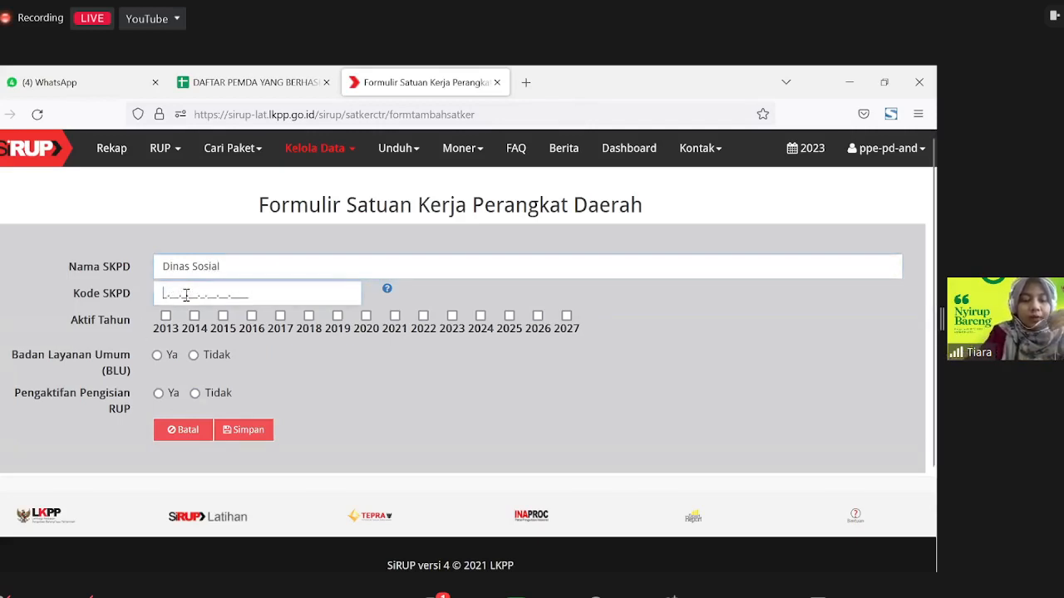
{"action": "type", "text": "1.06.0.00.0.00.08.0000"}
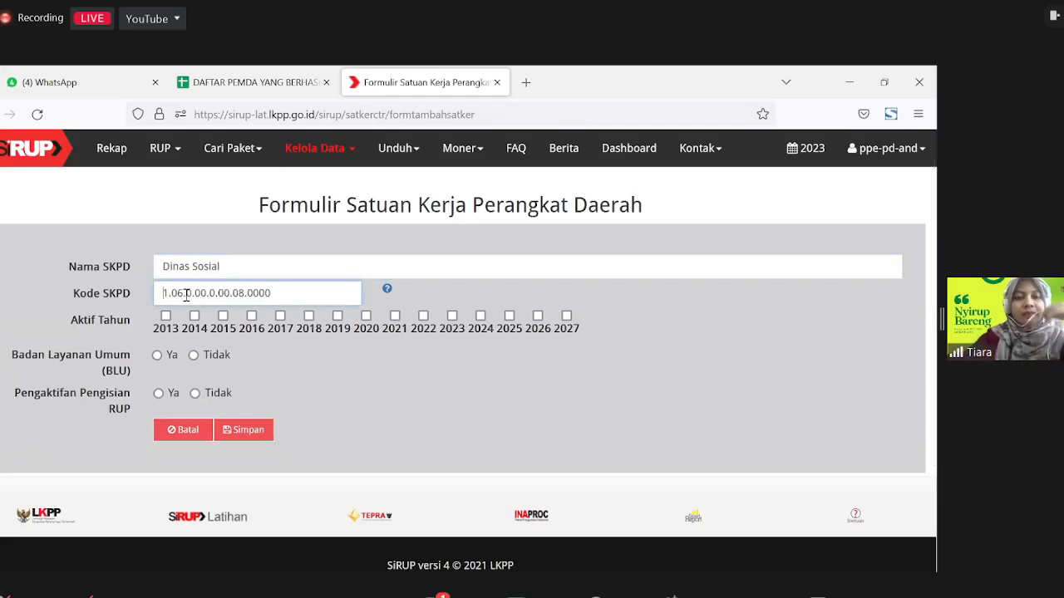
{"action": "left_click", "coordinate": [359, 374]}
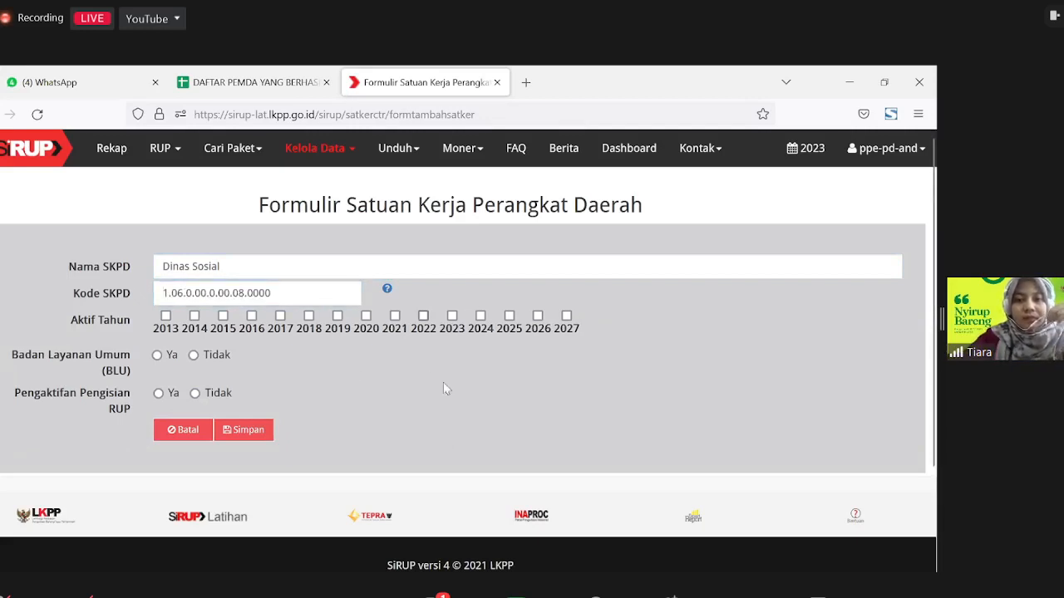
Step: Tick active years 2022, 2023 and 2024, set BLU to Tidak and RUP entry to Ya, then save
{"action": "left_click", "coordinate": [435, 332]}
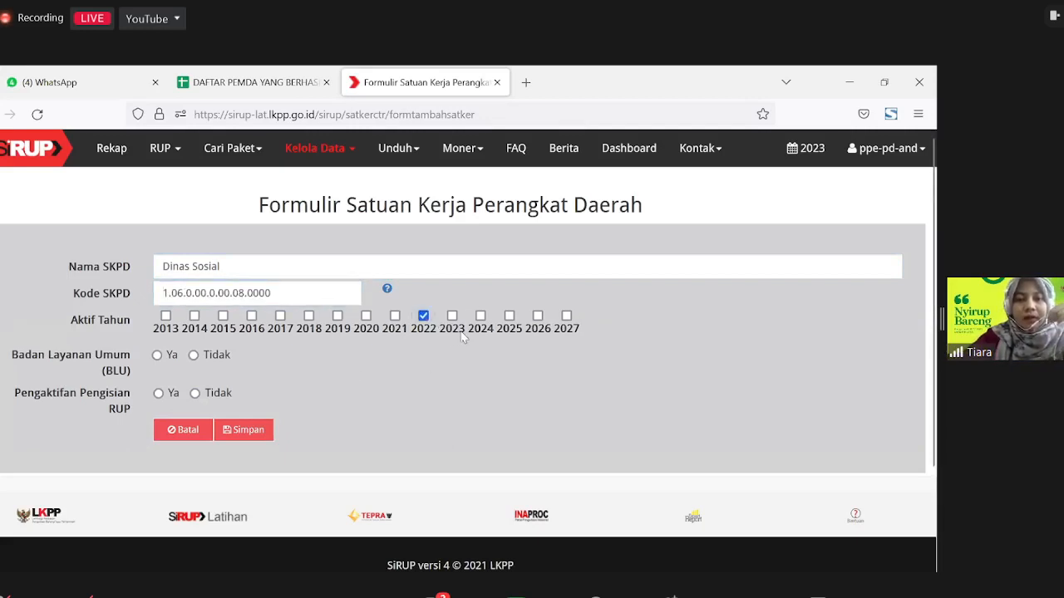
{"action": "left_click", "coordinate": [463, 335]}
{"action": "left_click", "coordinate": [482, 333]}
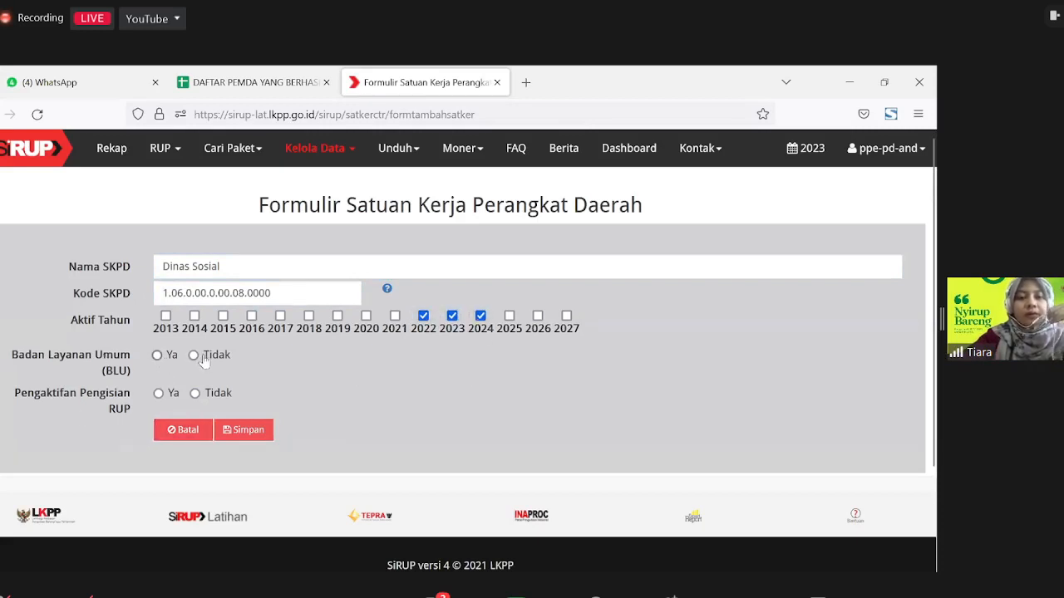
{"action": "left_click_drag", "start_coordinate": [202, 357], "coordinate": [208, 359]}
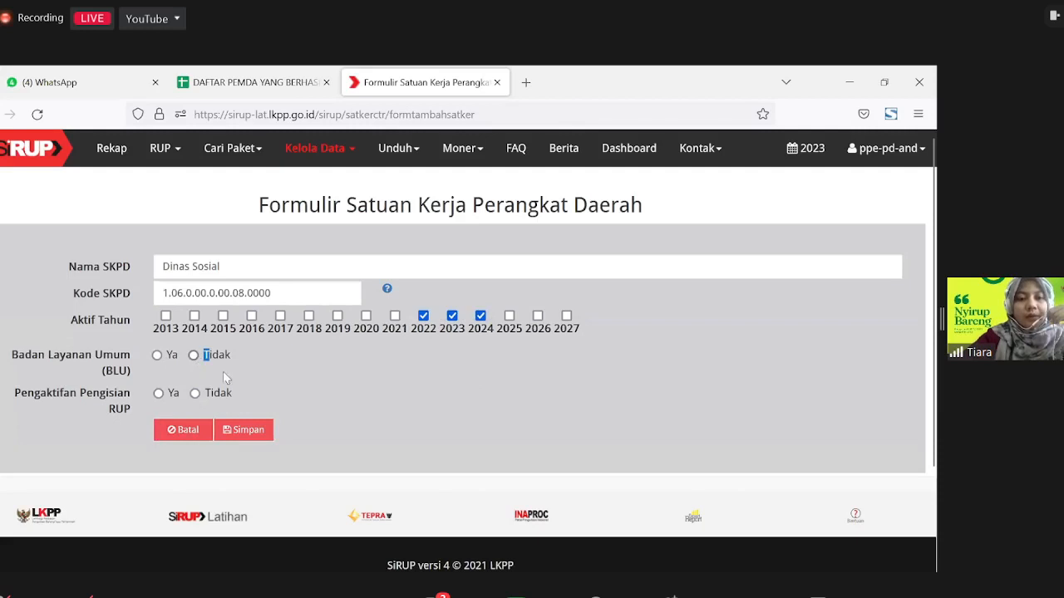
{"action": "left_click", "coordinate": [218, 357]}
{"action": "left_click_drag", "start_coordinate": [4, 411], "coordinate": [8, 405]}
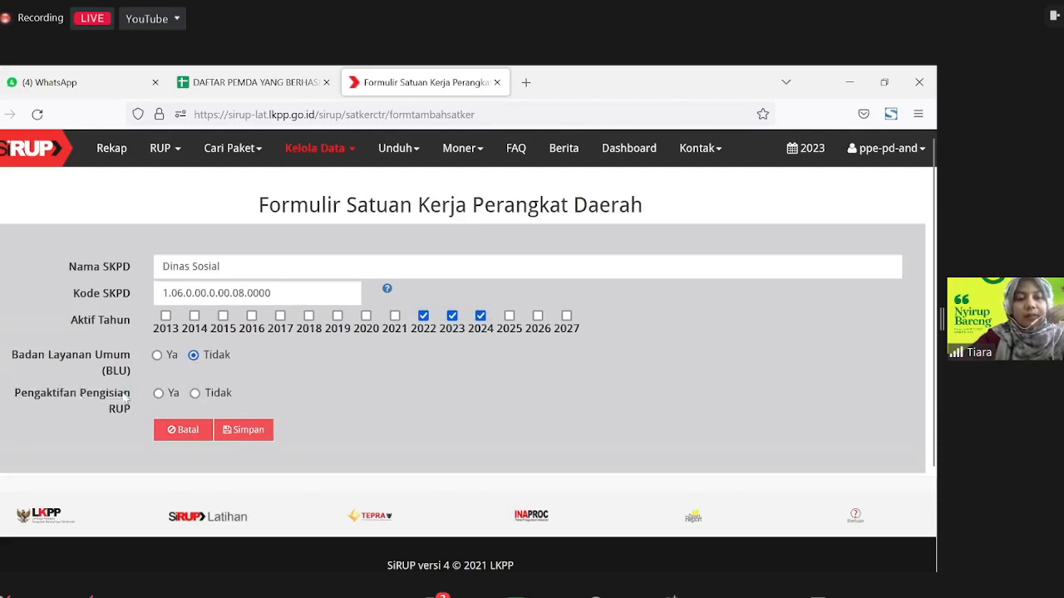
{"action": "left_click_drag", "start_coordinate": [141, 402], "coordinate": [25, 397]}
{"action": "left_click", "coordinate": [33, 404]}
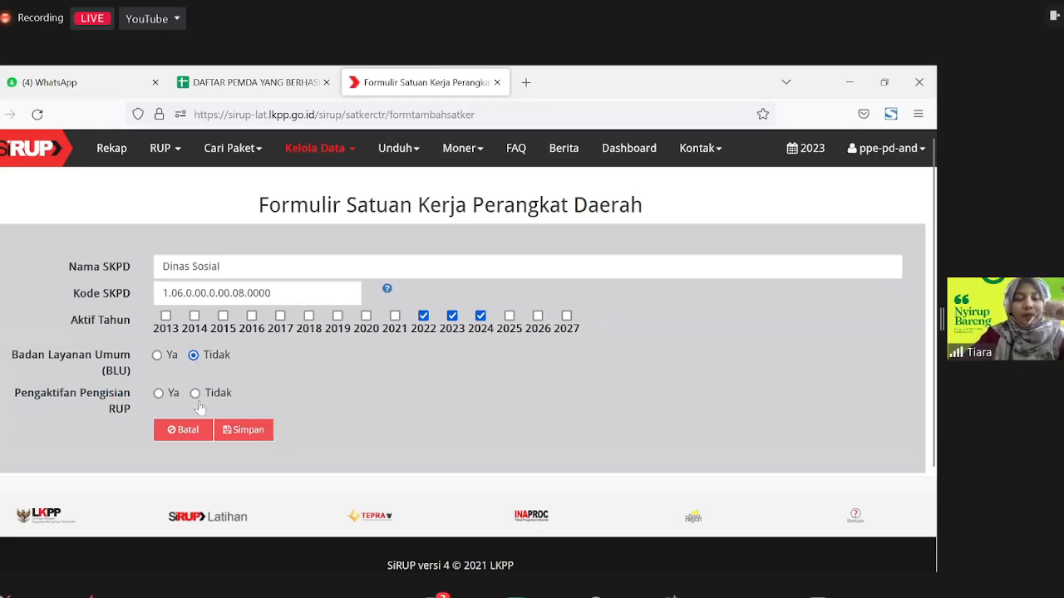
{"action": "left_click_drag", "start_coordinate": [232, 393], "coordinate": [192, 394]}
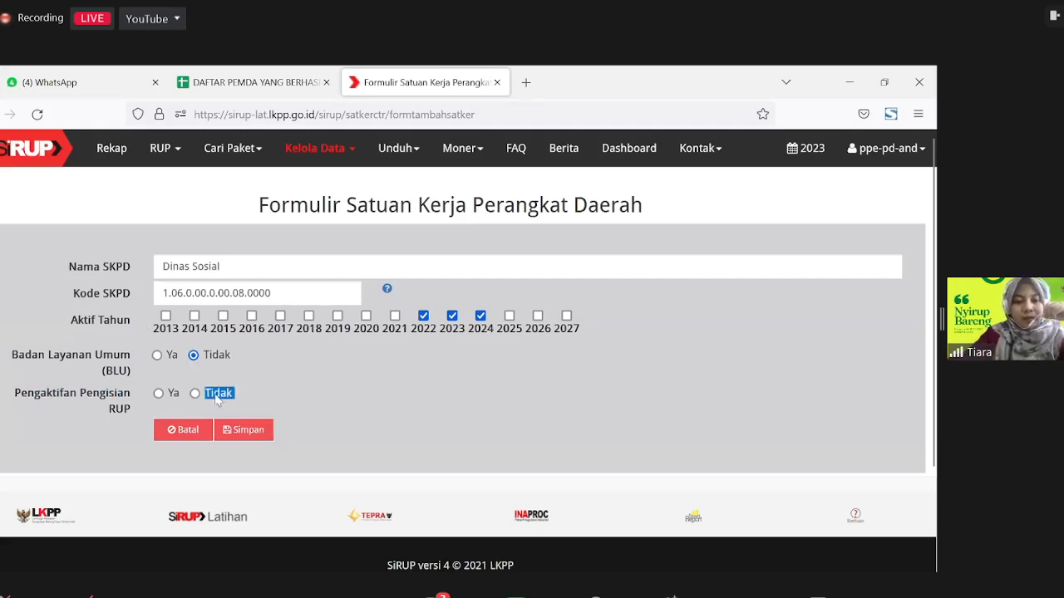
{"action": "left_click", "coordinate": [278, 390]}
{"action": "left_click", "coordinate": [158, 393]}
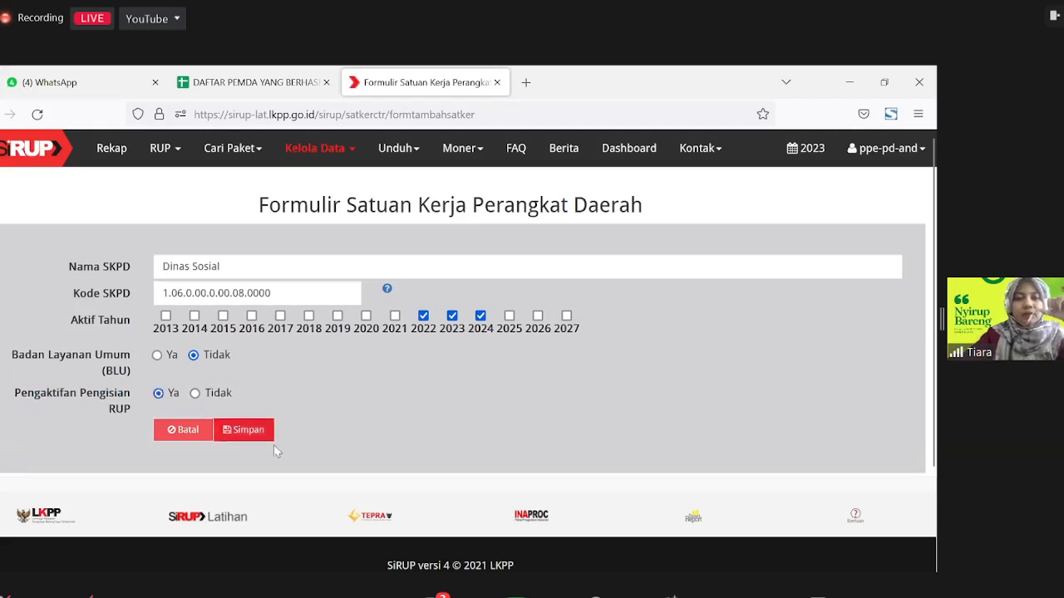
{"action": "left_click", "coordinate": [245, 430]}
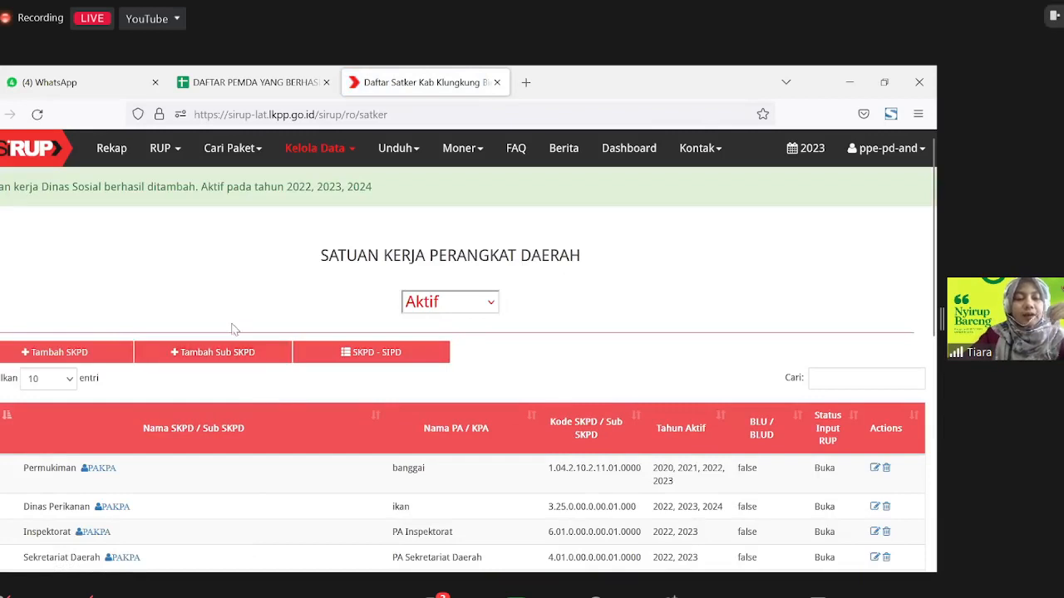
Step: In Kelola Pengguna, open the PA Daerah add-user form with 2023 as active year
{"action": "left_click", "coordinate": [316, 156]}
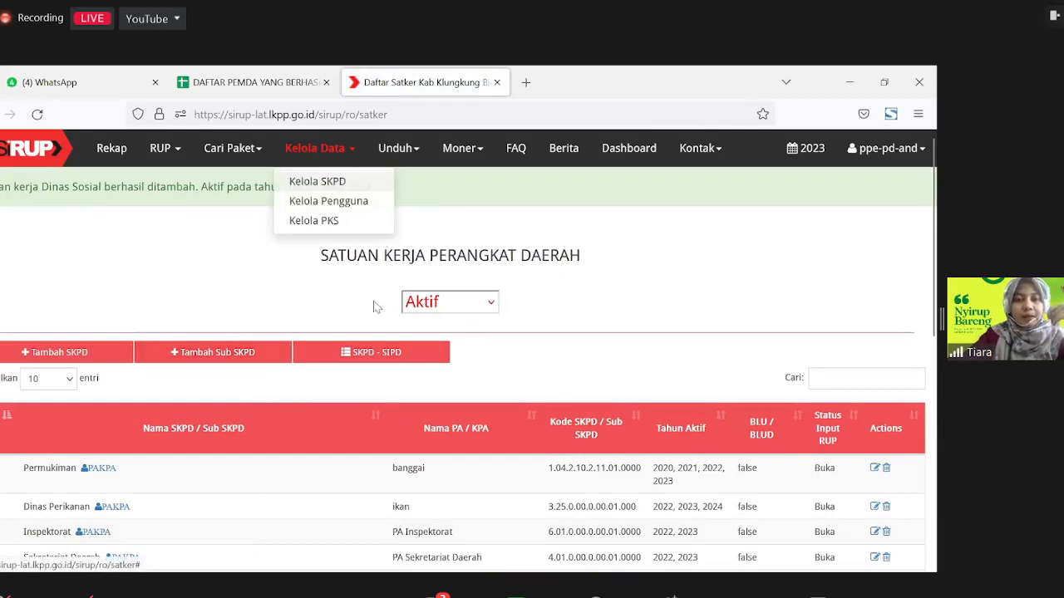
{"action": "left_click", "coordinate": [366, 206]}
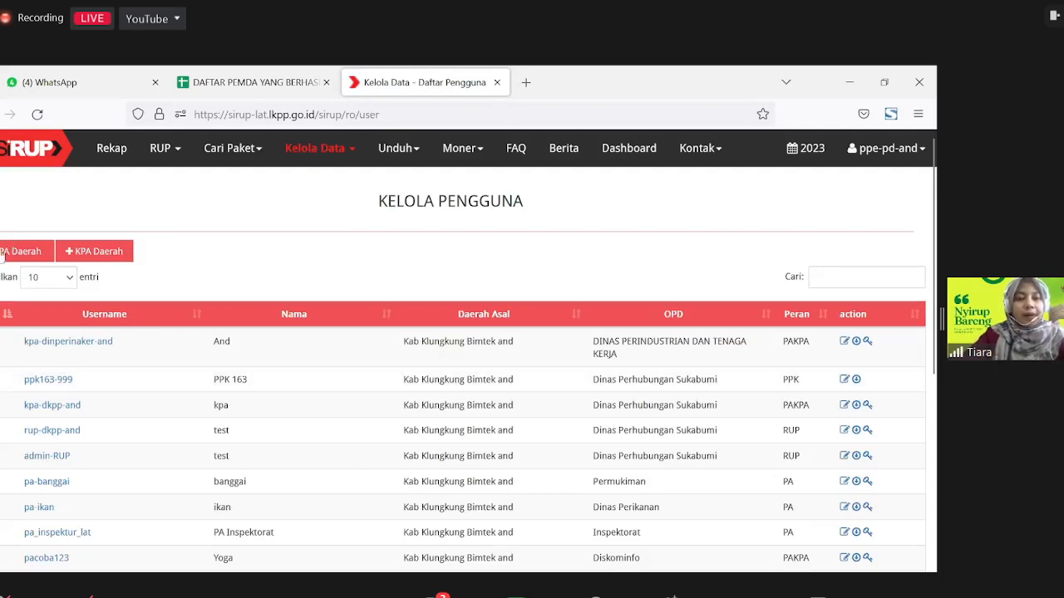
{"action": "left_click", "coordinate": [65, 250]}
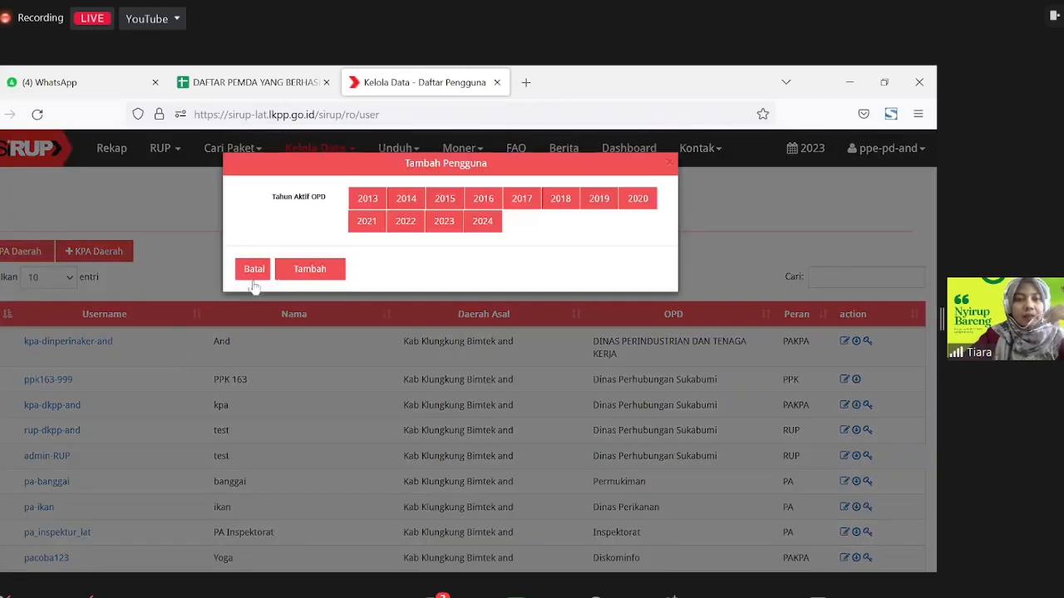
{"action": "left_click", "coordinate": [121, 235]}
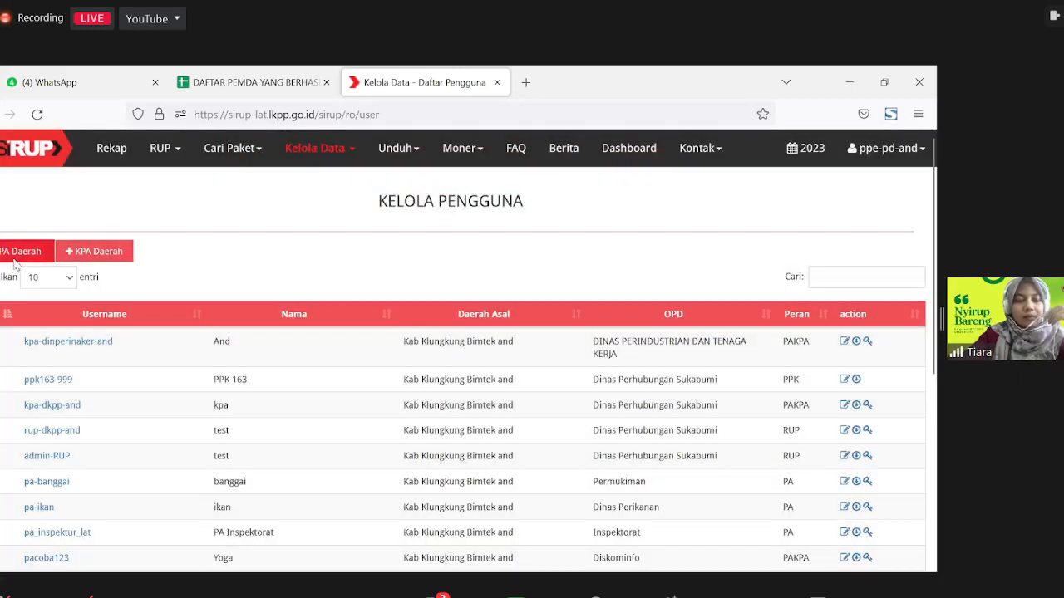
{"action": "left_click", "coordinate": [10, 253]}
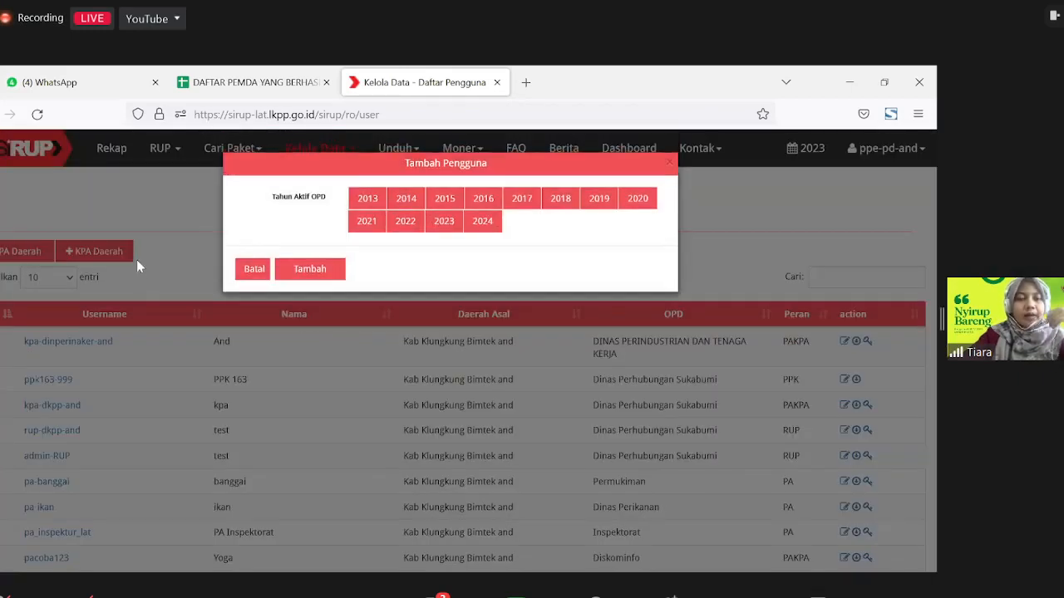
{"action": "left_click", "coordinate": [148, 225]}
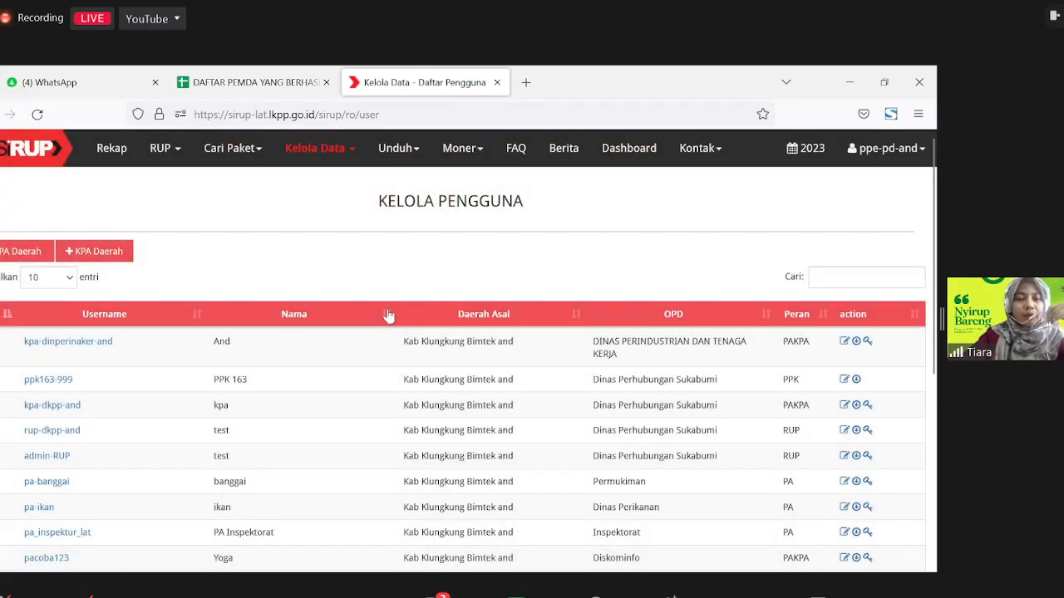
{"action": "left_click", "coordinate": [92, 252]}
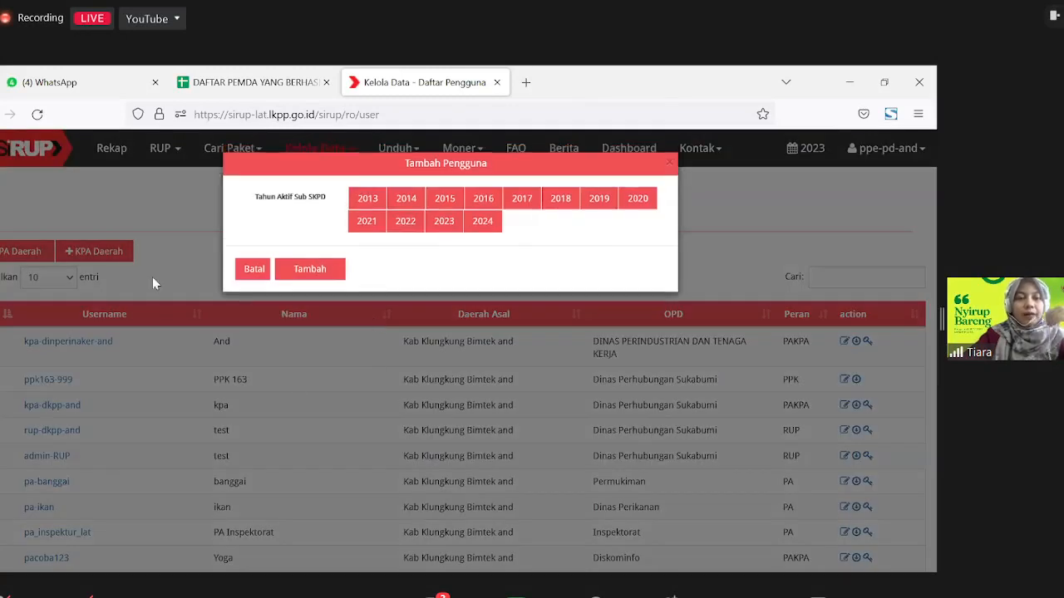
{"action": "left_click", "coordinate": [189, 377]}
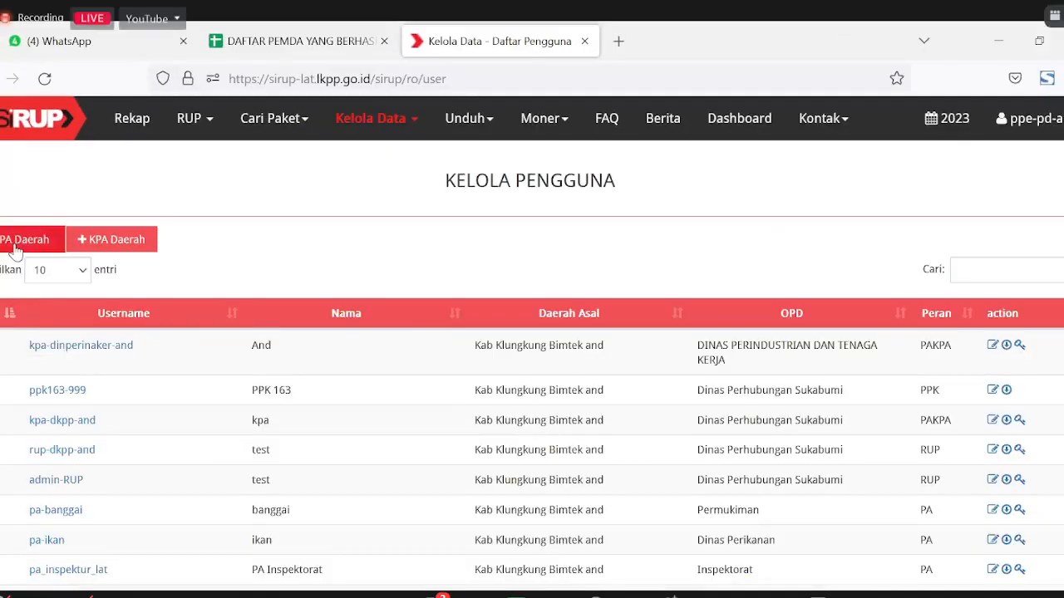
{"action": "left_click", "coordinate": [21, 251]}
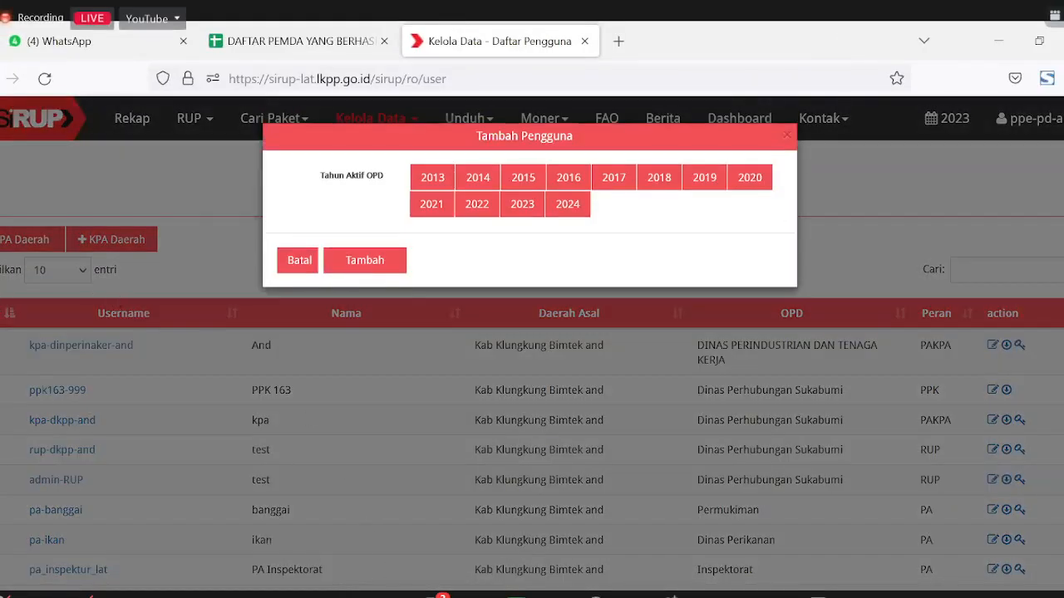
{"action": "left_click", "coordinate": [523, 204]}
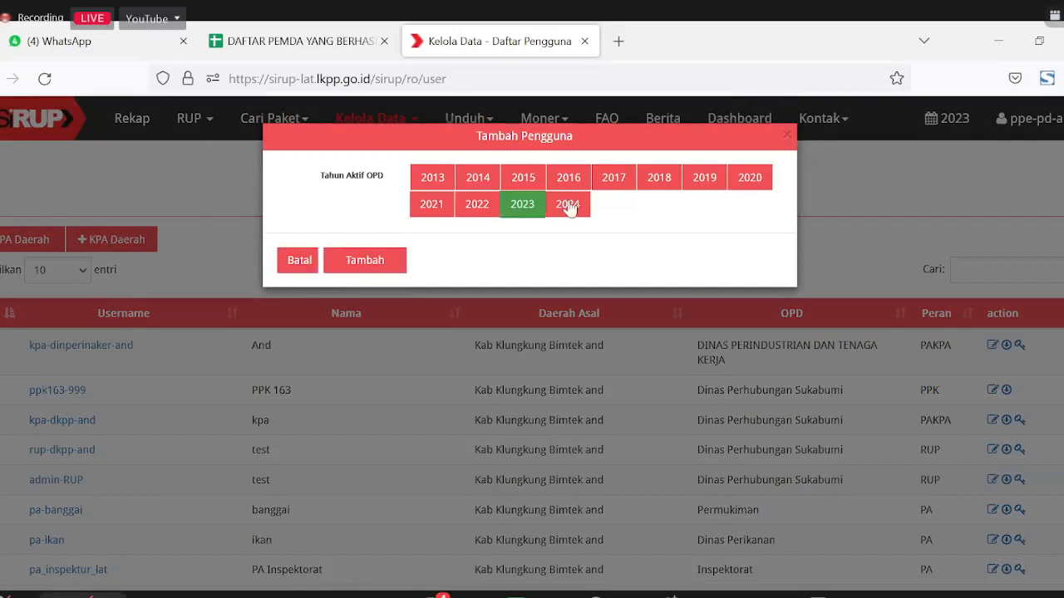
{"action": "left_click", "coordinate": [378, 261]}
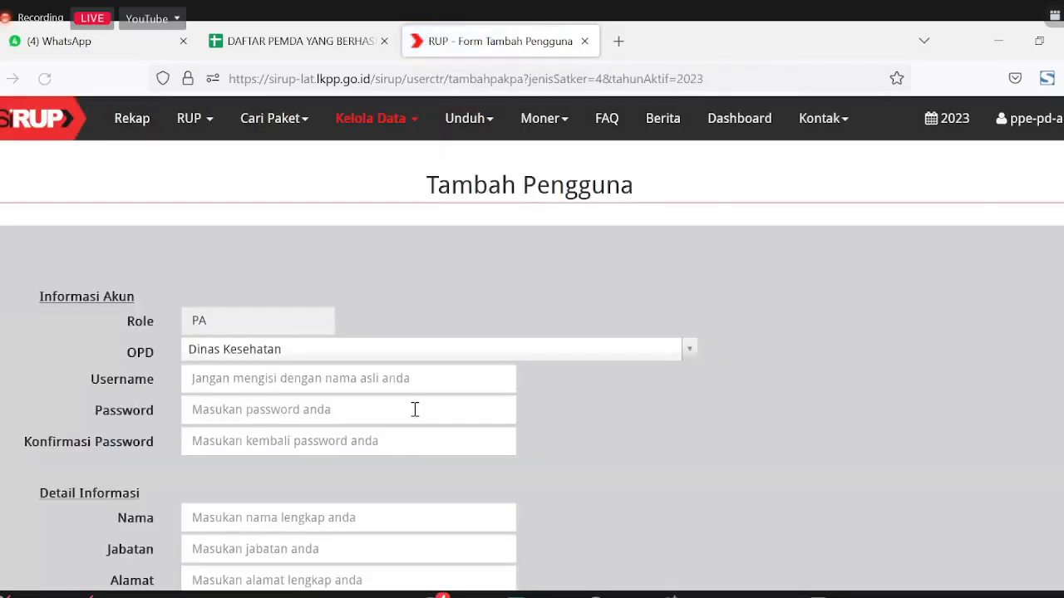
Step: Set the new user's OPD to Dinas Sosial
{"action": "left_click", "coordinate": [277, 357]}
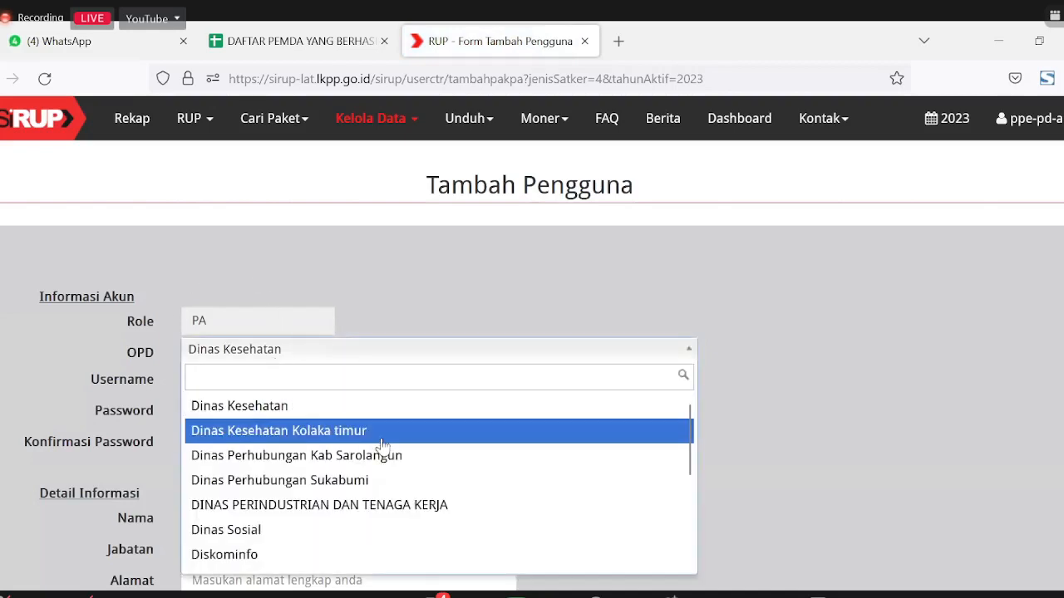
{"action": "scroll", "coordinate": [340, 551], "scroll_direction": "down", "scroll_amount": 5}
{"action": "scroll", "coordinate": [340, 551], "scroll_direction": "down", "scroll_amount": 3}
{"action": "scroll", "coordinate": [280, 375], "scroll_direction": "up", "scroll_amount": 5}
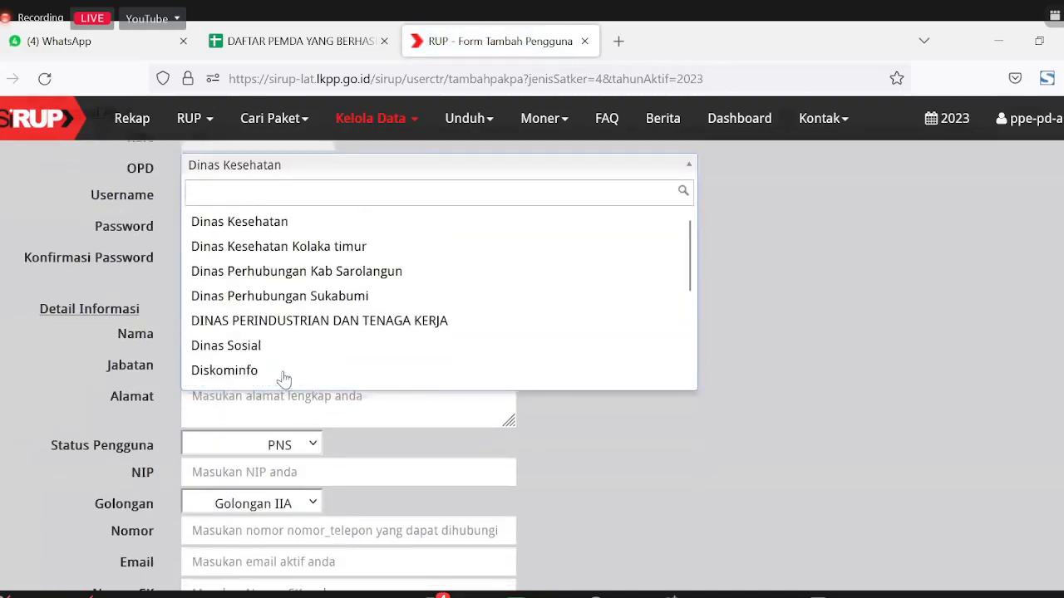
{"action": "left_click", "coordinate": [242, 345]}
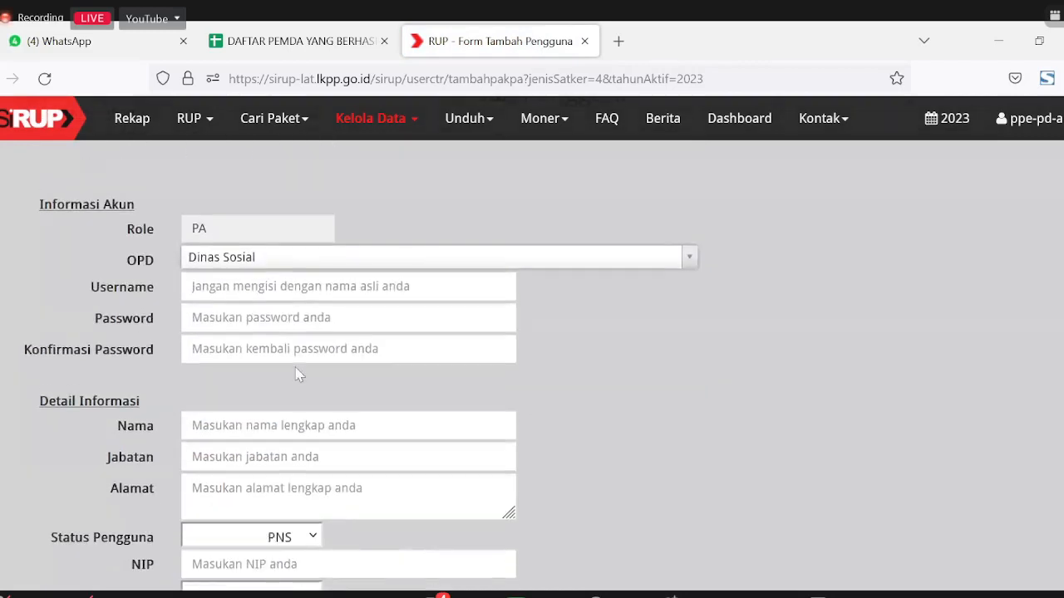
{"action": "scroll", "coordinate": [415, 374], "scroll_direction": "up", "scroll_amount": 2}
Step: Type the new user's login username, correcting typos along the way
{"action": "left_click", "coordinate": [238, 295]}
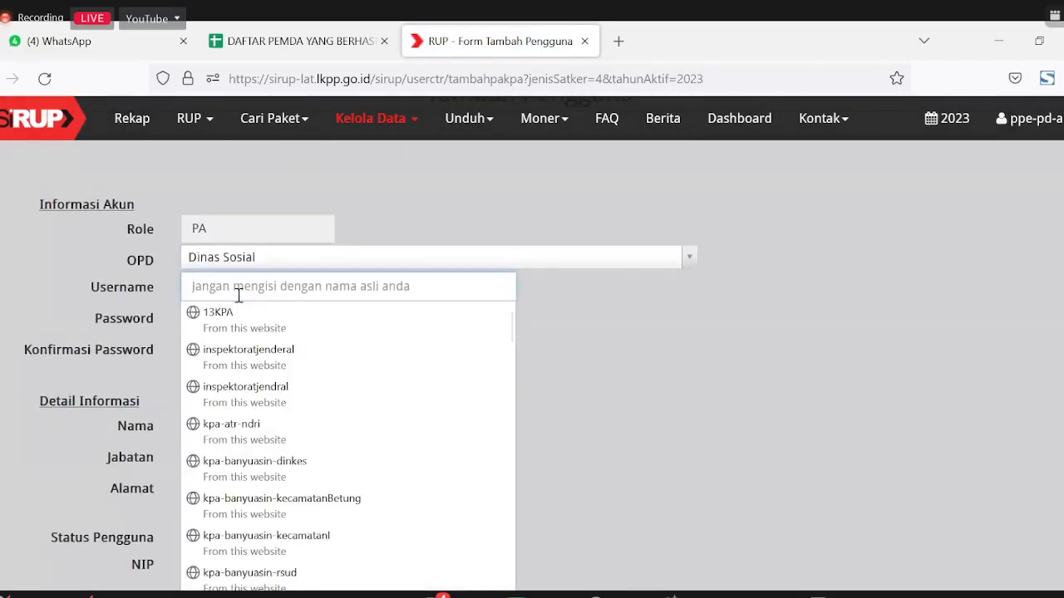
{"action": "left_click", "coordinate": [750, 406]}
{"action": "scroll", "coordinate": [723, 420], "scroll_direction": "down", "scroll_amount": 2}
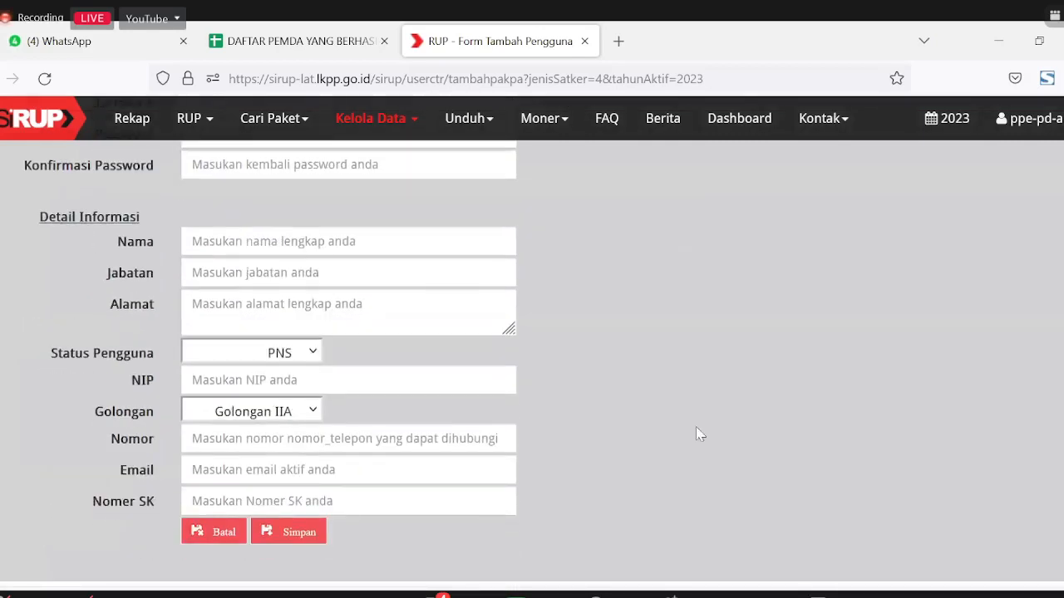
{"action": "scroll", "coordinate": [582, 415], "scroll_direction": "up", "scroll_amount": 1}
{"action": "scroll", "coordinate": [222, 254], "scroll_direction": "up", "scroll_amount": 1}
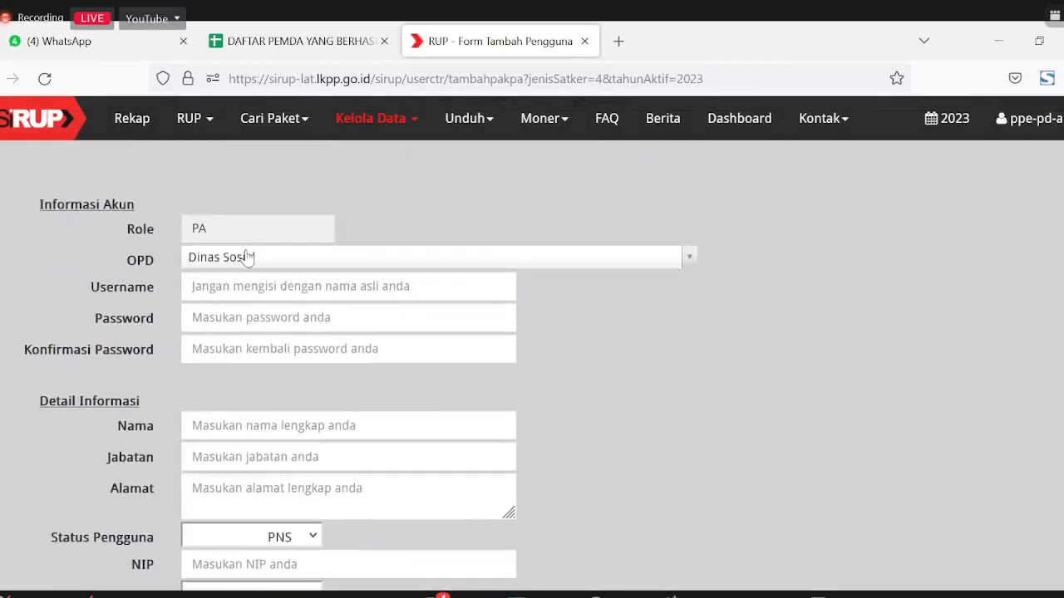
{"action": "left_click", "coordinate": [236, 280]}
{"action": "type", "text": "kpa-"}
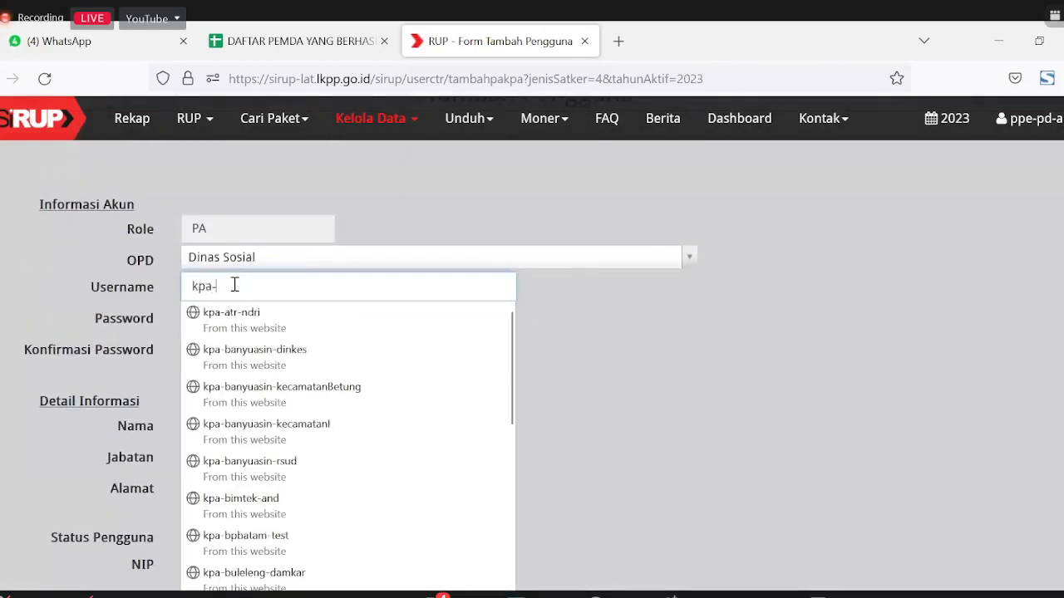
{"action": "type", "text": "dinas"}
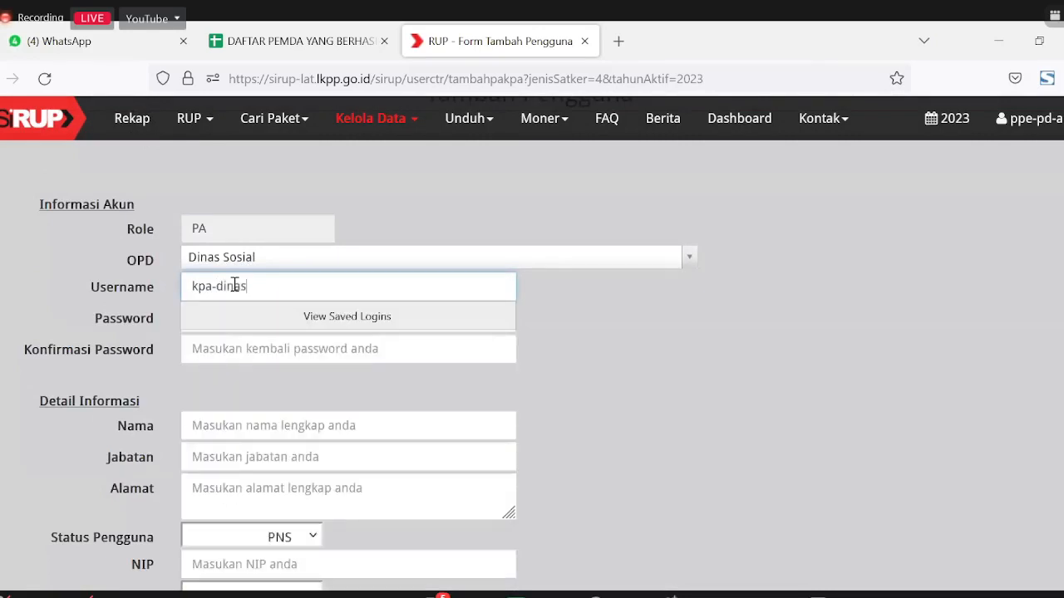
{"action": "key", "text": "BackSpace"}
{"action": "key", "text": "BackSpace"}
{"action": "type", "text": "sos"}
{"action": "key", "text": "BackSpace"}
{"action": "key", "text": "BackSpace"}
{"action": "key", "text": "BackSpace"}
{"action": "key", "text": "BackSpace"}
{"action": "type", "text": "ny"}
{"action": "type", "text": "sup"}
{"action": "type", "text": "-pemda"}
{"action": "left_click_drag", "start_coordinate": [185, 290], "coordinate": [186, 291]}
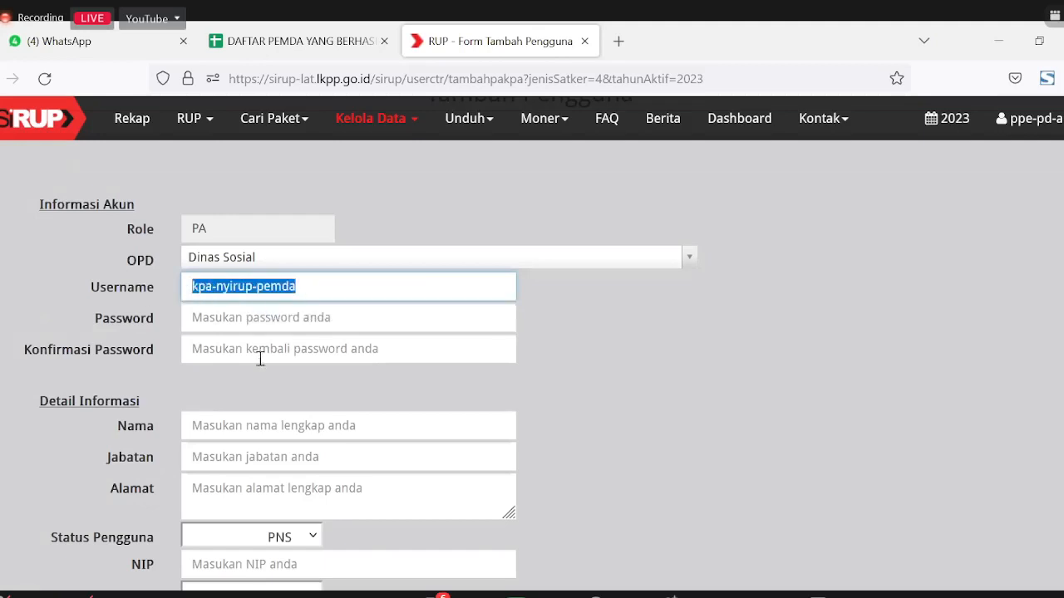
{"action": "left_click", "coordinate": [888, 454]}
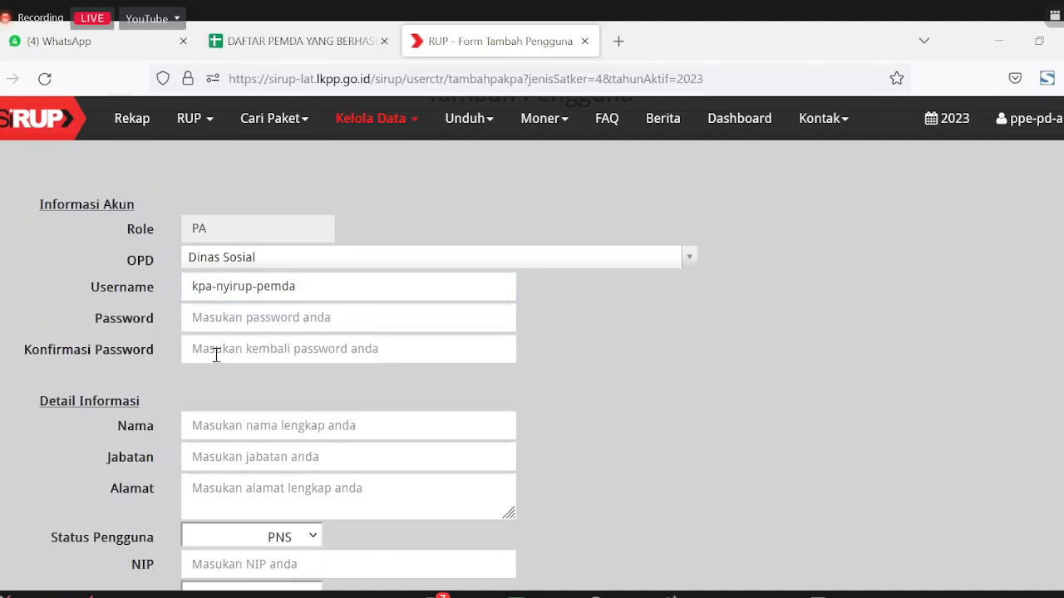
Step: Enter the password and its confirmation, the user's full name, and job title PA
{"action": "left_click", "coordinate": [234, 314]}
{"action": "type", "text": "******"}
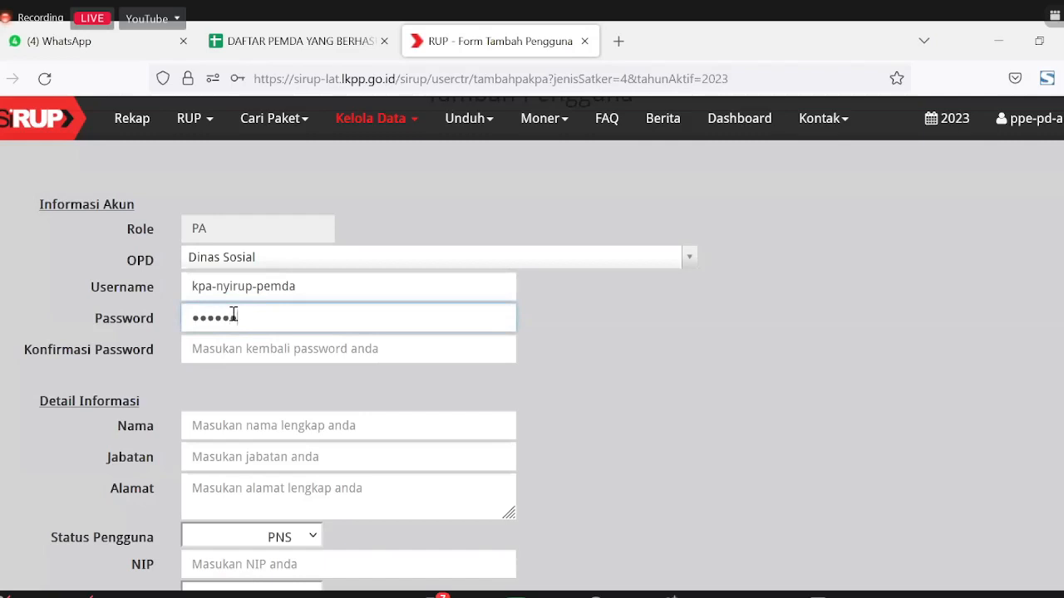
{"action": "type", "text": "****"}
{"action": "left_click", "coordinate": [266, 349]}
{"action": "type", "text": "*******"}
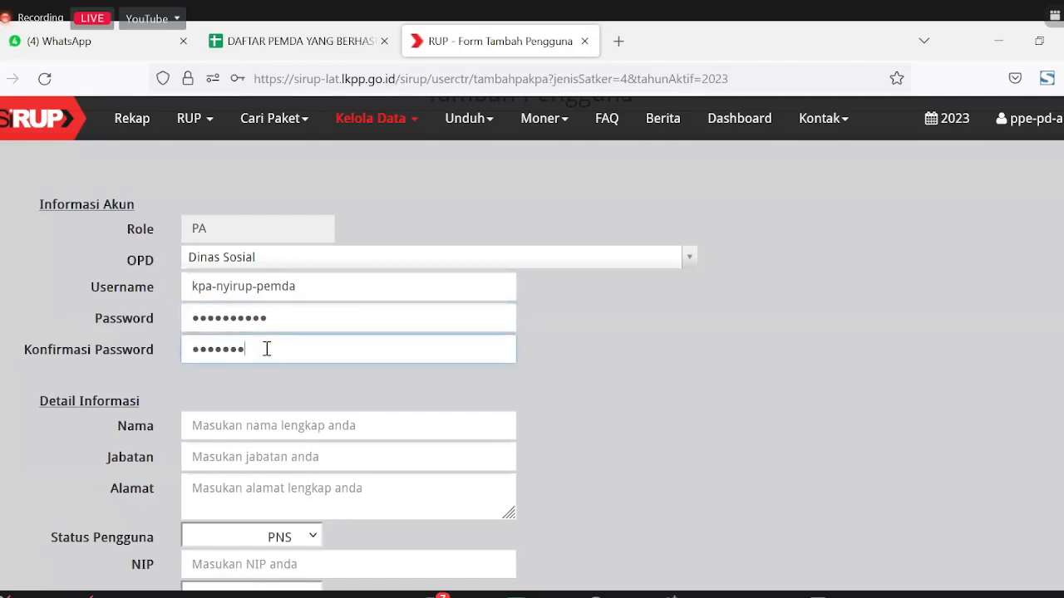
{"action": "type", "text": "*"}
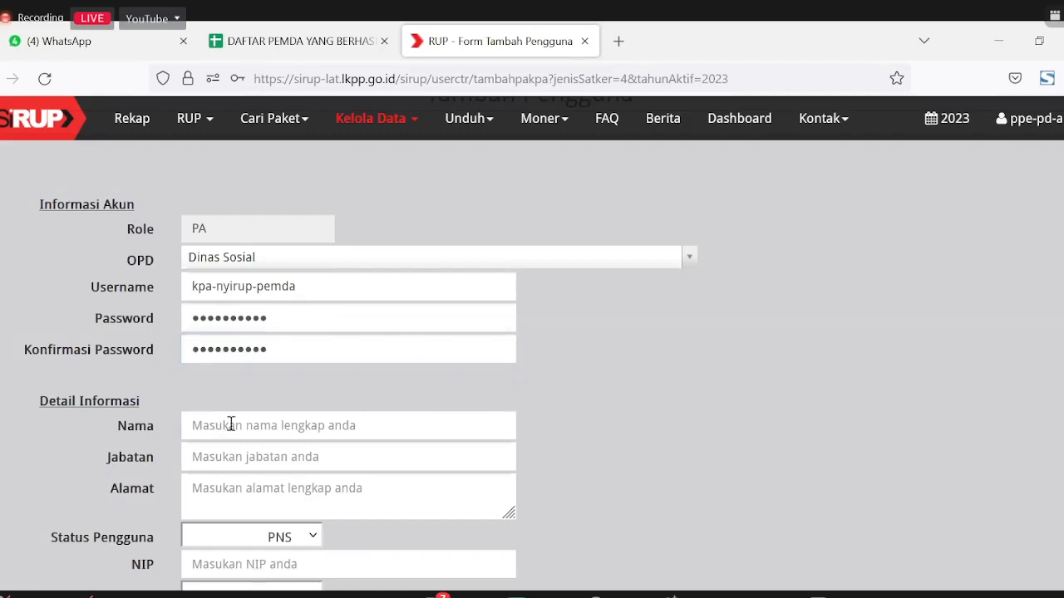
{"action": "left_click", "coordinate": [231, 424]}
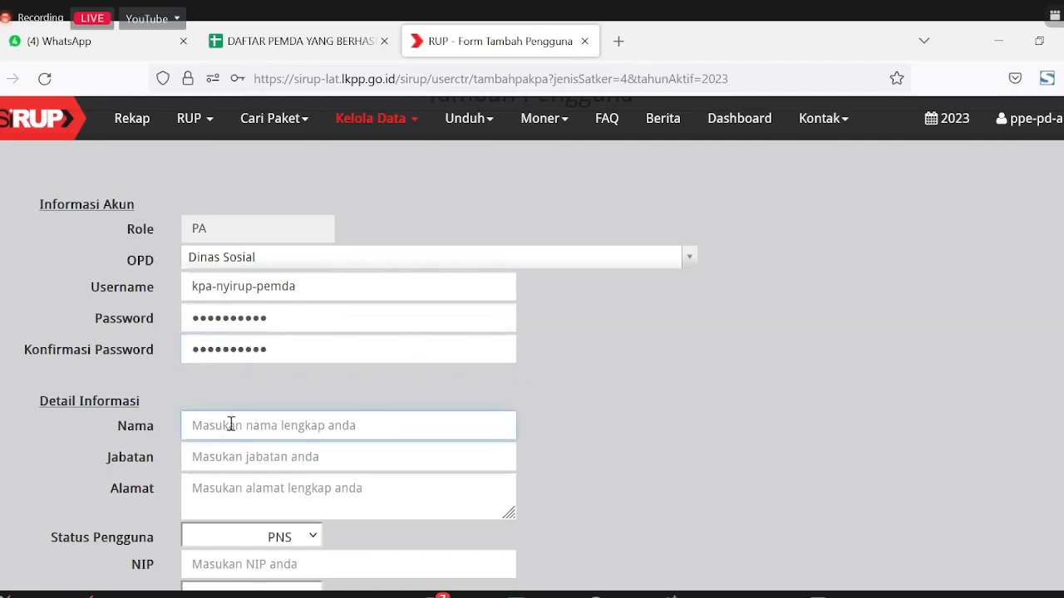
{"action": "type", "text": "Op"}
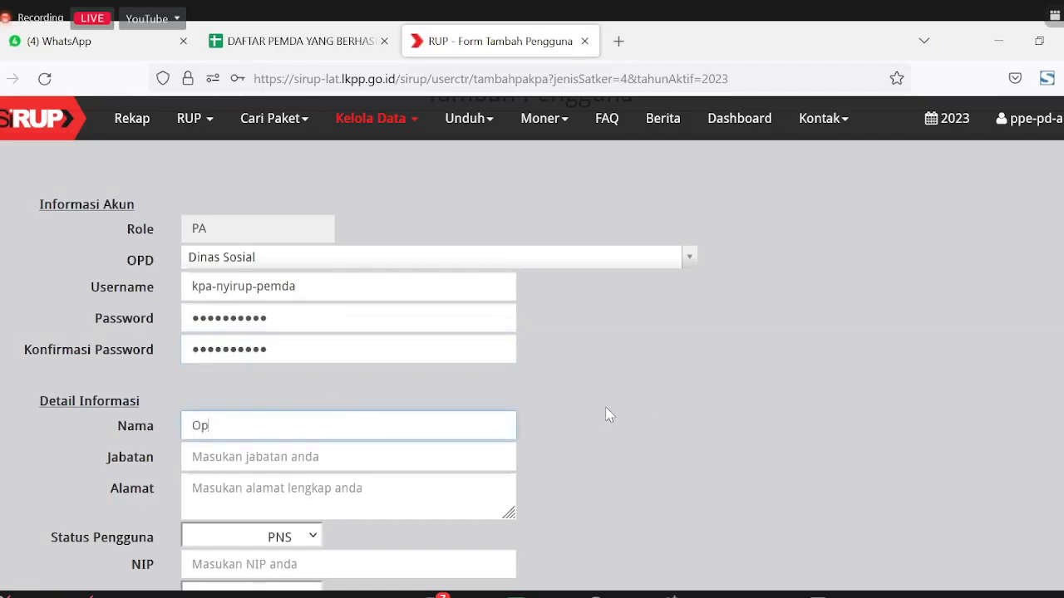
{"action": "key", "text": "BackSpace"}
{"action": "type", "text": "Pandu"}
{"action": "scroll", "coordinate": [378, 468], "scroll_direction": "down", "scroll_amount": 1}
{"action": "scroll", "coordinate": [379, 468], "scroll_direction": "down", "scroll_amount": 1}
{"action": "left_click", "coordinate": [264, 277]}
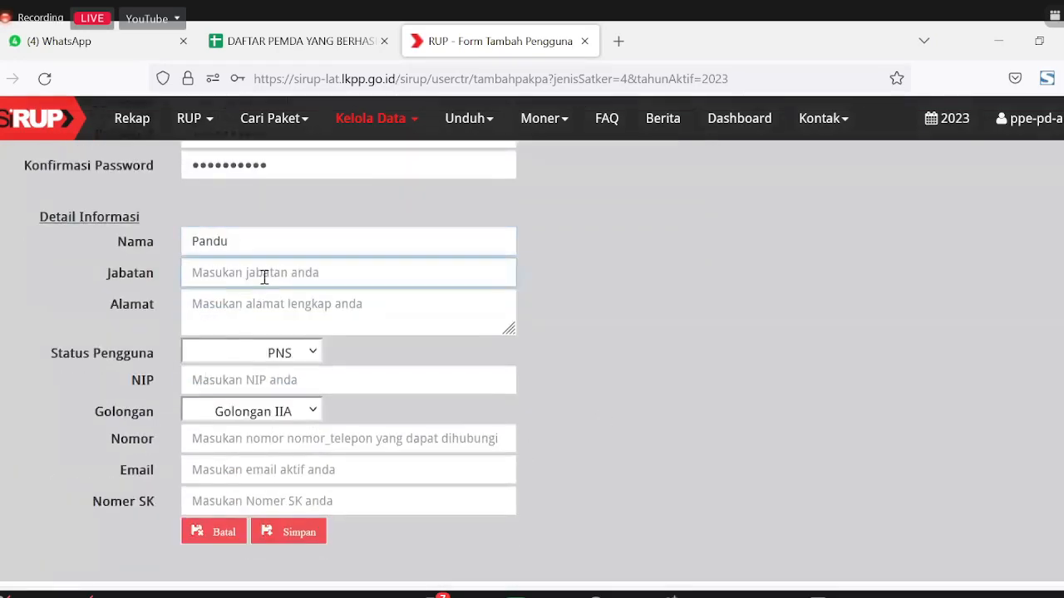
{"action": "type", "text": "PA"}
Step: Edit the username so it begins with pa- instead of kpa-
{"action": "scroll", "coordinate": [158, 287], "scroll_direction": "up", "scroll_amount": 2}
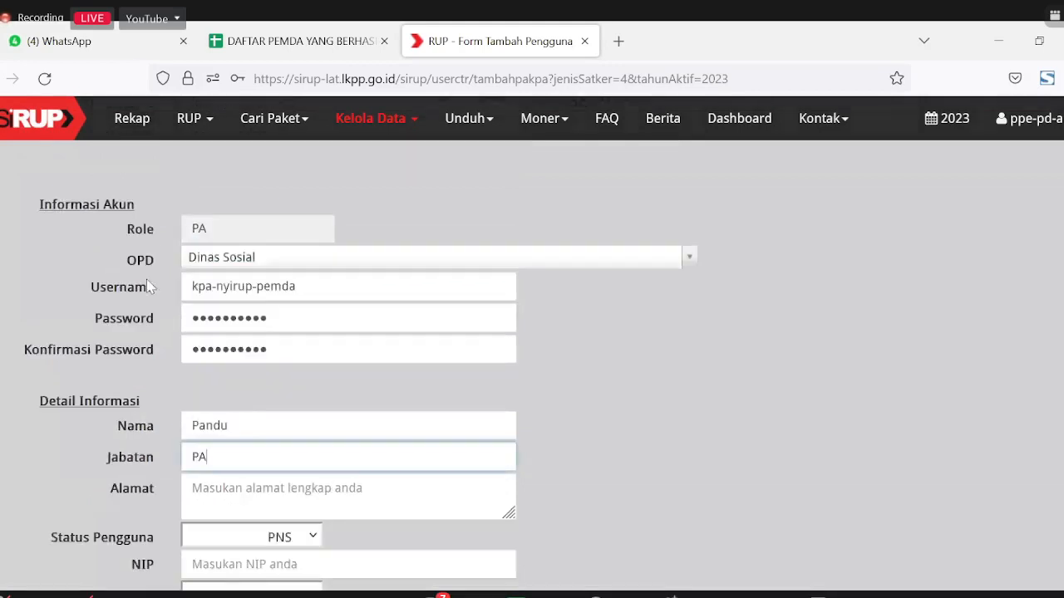
{"action": "triple_click", "coordinate": [202, 291]}
{"action": "left_click", "coordinate": [198, 288]}
{"action": "key", "text": "BackSpace"}
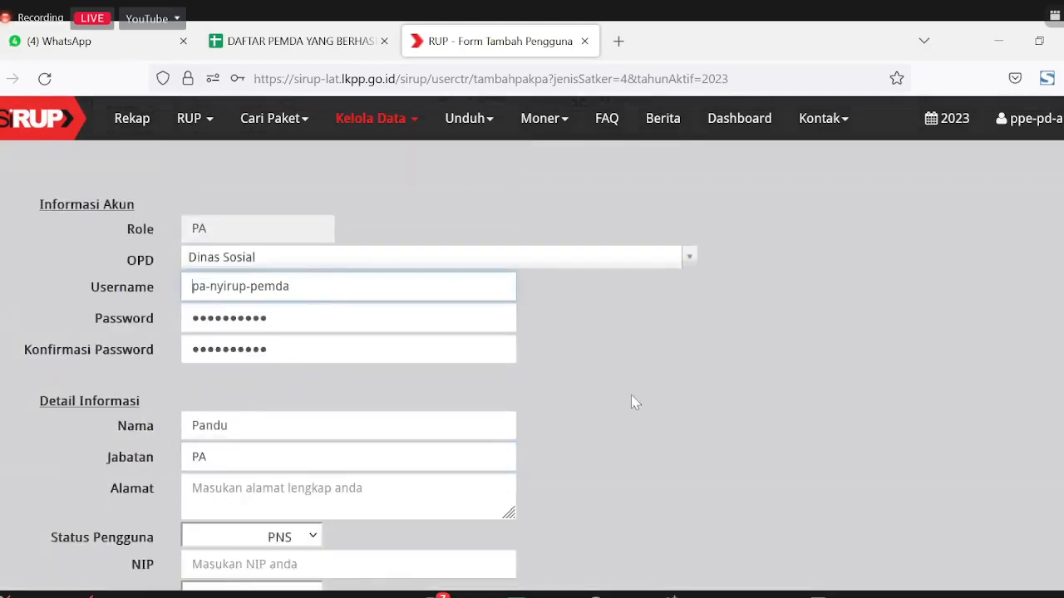
Step: Enter address Test, then placeholder values for the NIP and phone number
{"action": "scroll", "coordinate": [439, 420], "scroll_direction": "down", "scroll_amount": 4}
{"action": "left_click", "coordinate": [248, 220]}
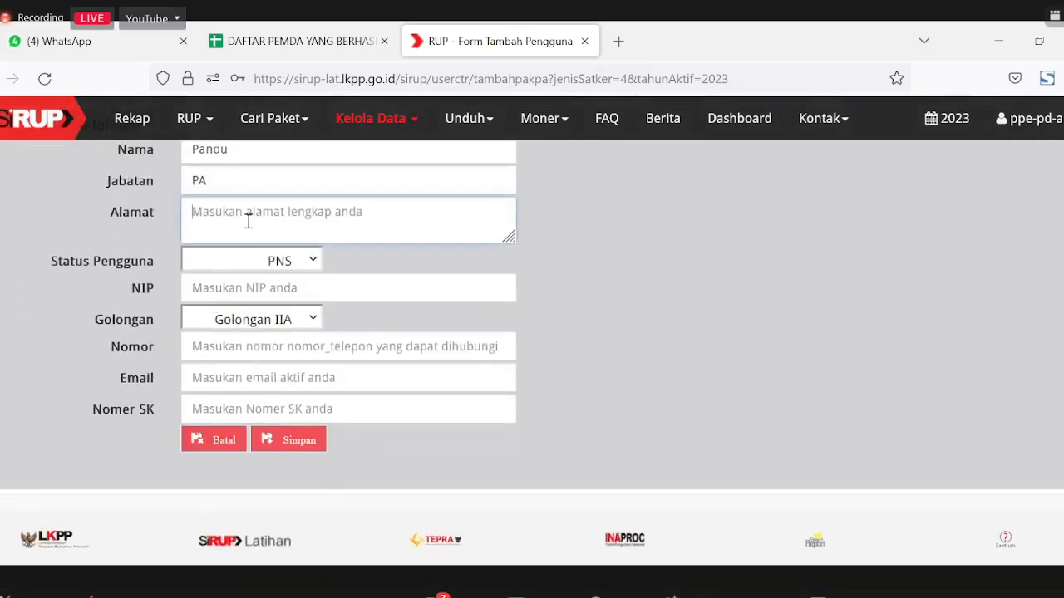
{"action": "type", "text": "Test"}
{"action": "left_click", "coordinate": [276, 286]}
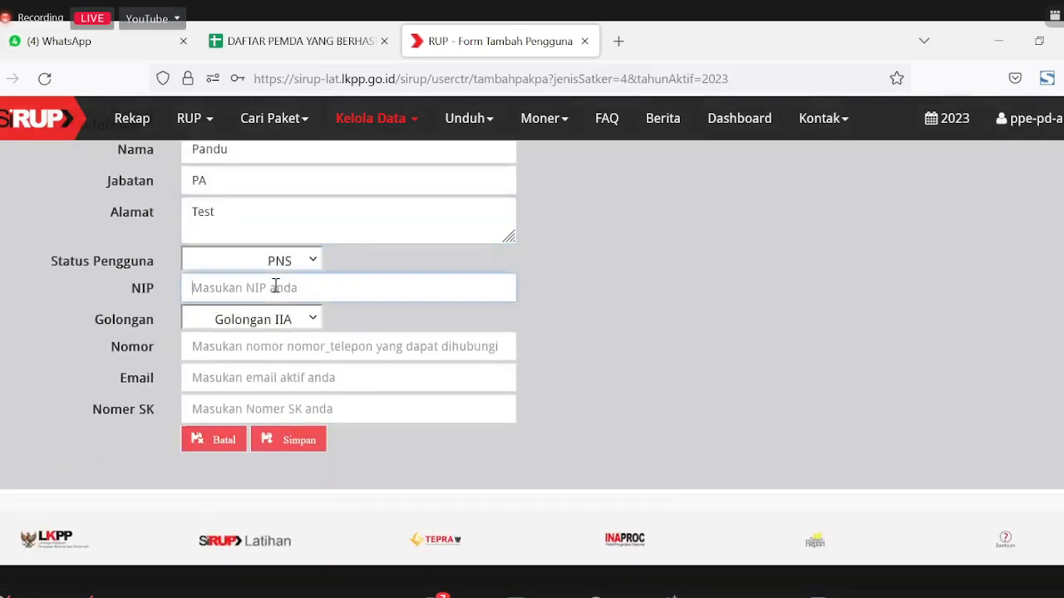
{"action": "type", "text": "111111111111111111"}
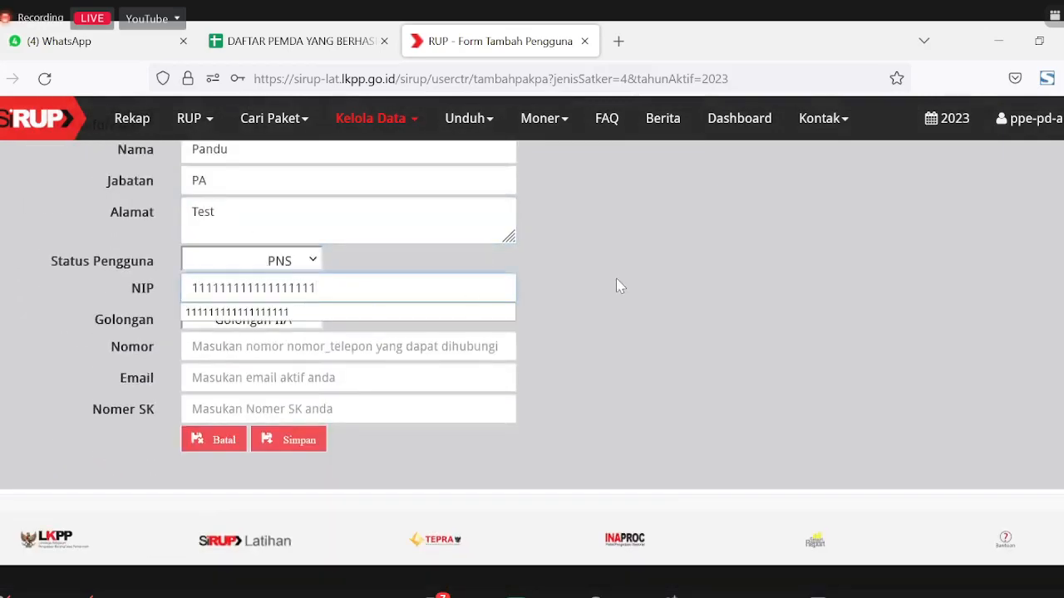
{"action": "left_click", "coordinate": [616, 277]}
{"action": "left_click", "coordinate": [362, 352]}
{"action": "type", "text": "000000000000000"}
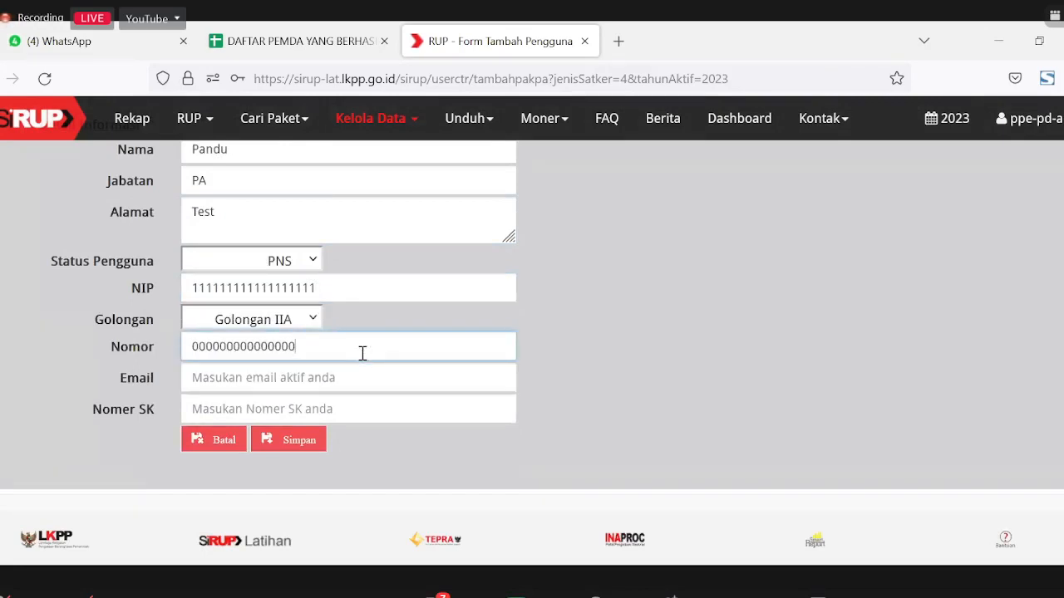
{"action": "left_click", "coordinate": [613, 346]}
Step: Add the user's e-mail address and SK number 1, save, and let the browser store the login
{"action": "left_click", "coordinate": [311, 376]}
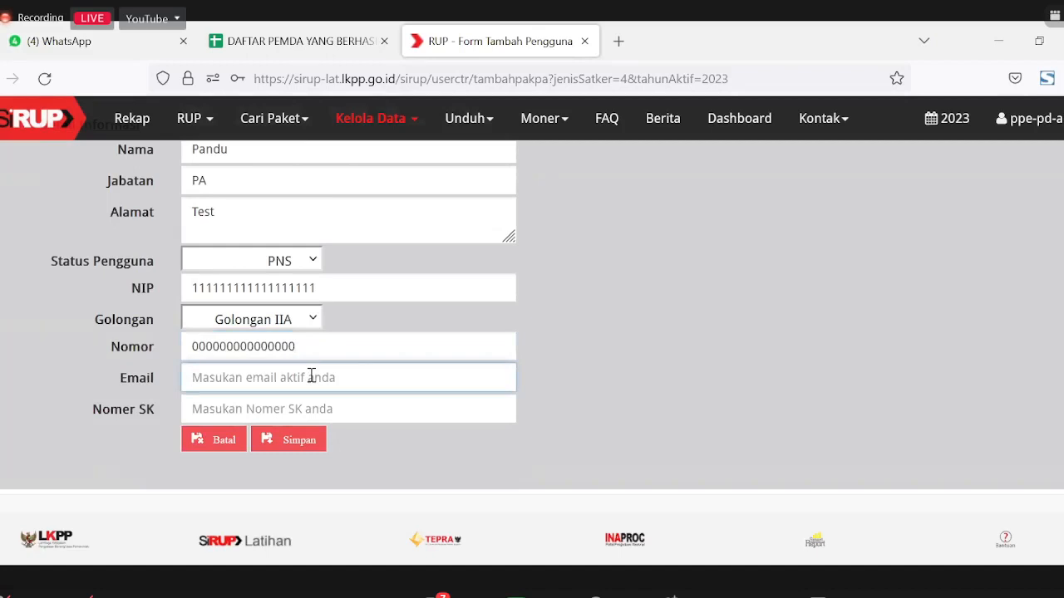
{"action": "type", "text": "test"}
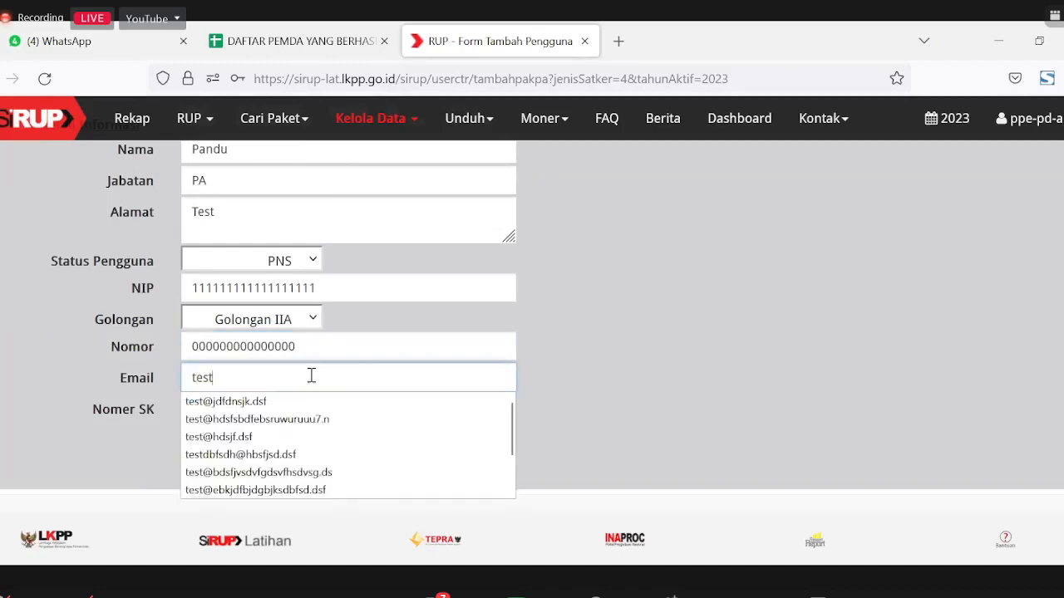
{"action": "type", "text": "latihan"}
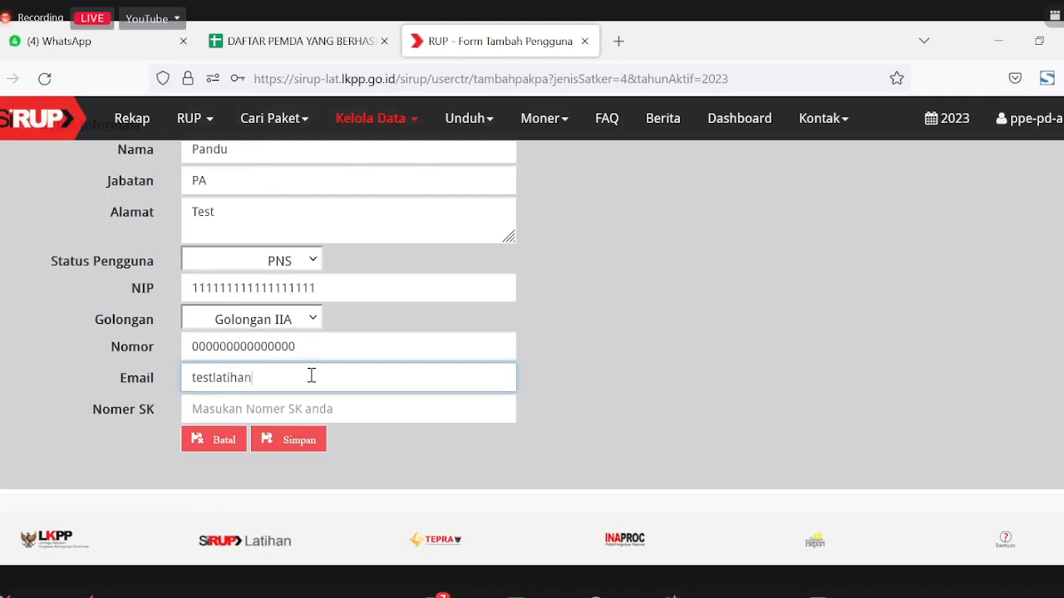
{"action": "type", "text": "@adabsfdabsjd.df"}
{"action": "left_click", "coordinate": [345, 410]}
{"action": "type", "text": "1"}
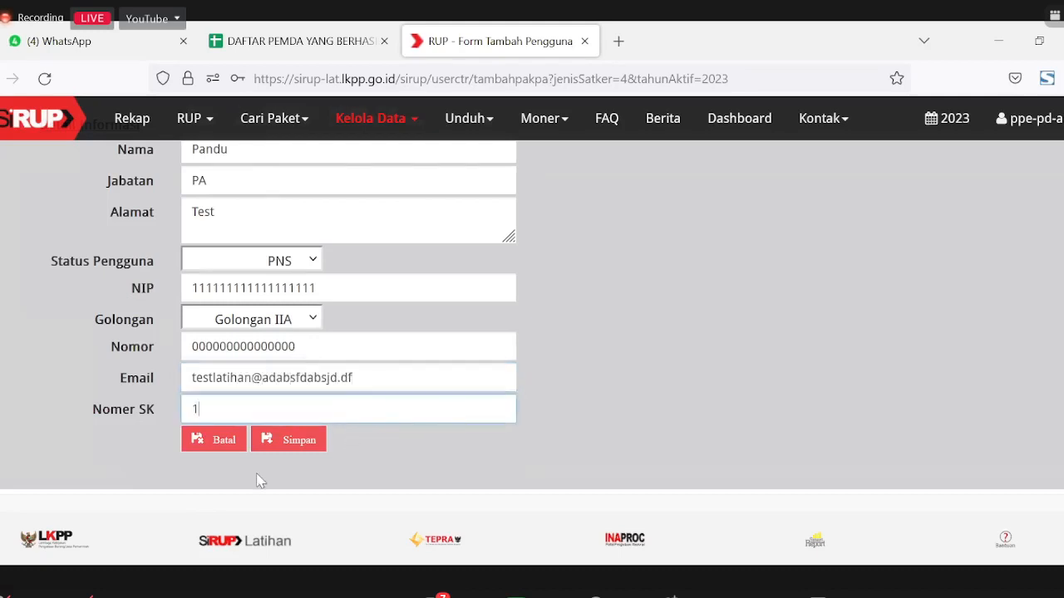
{"action": "left_click", "coordinate": [283, 453]}
{"action": "left_click", "coordinate": [416, 300]}
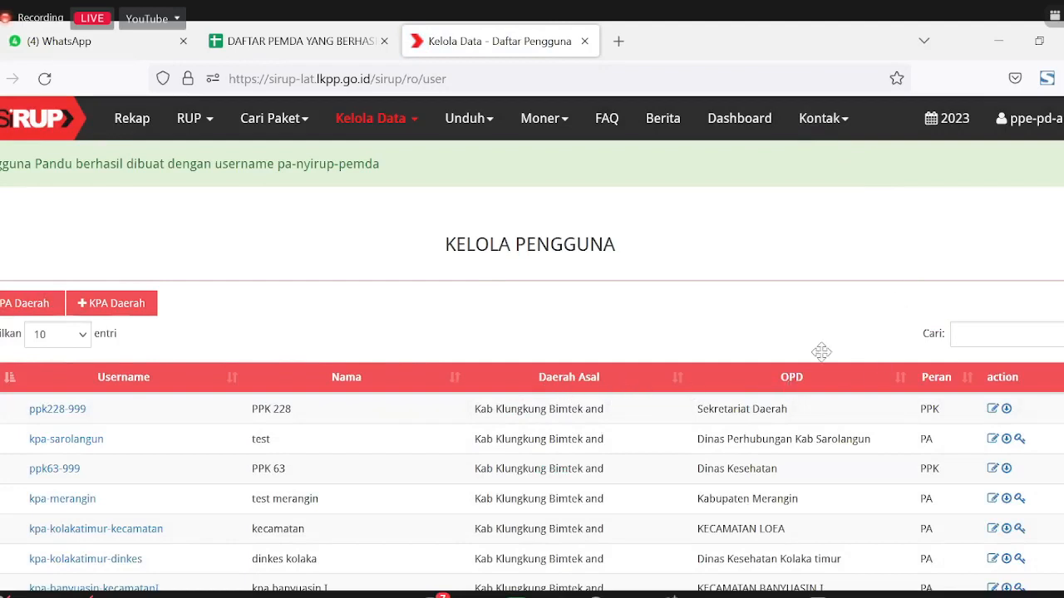
Step: Log out of the admin account and sign in with the saved pa- Dinas Sosial login
{"action": "left_click", "coordinate": [1031, 118]}
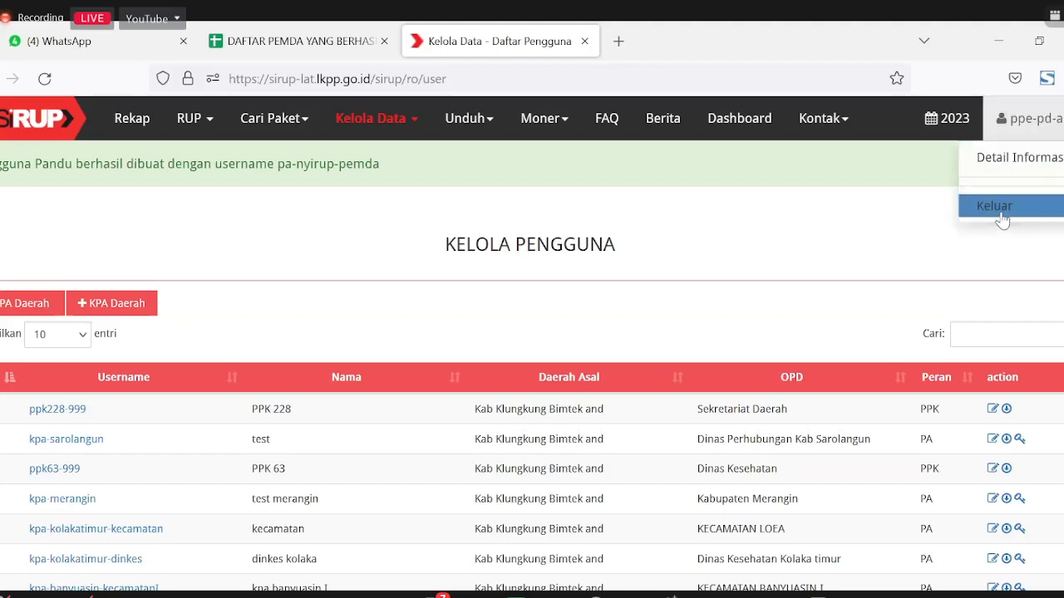
{"action": "left_click", "coordinate": [1002, 214]}
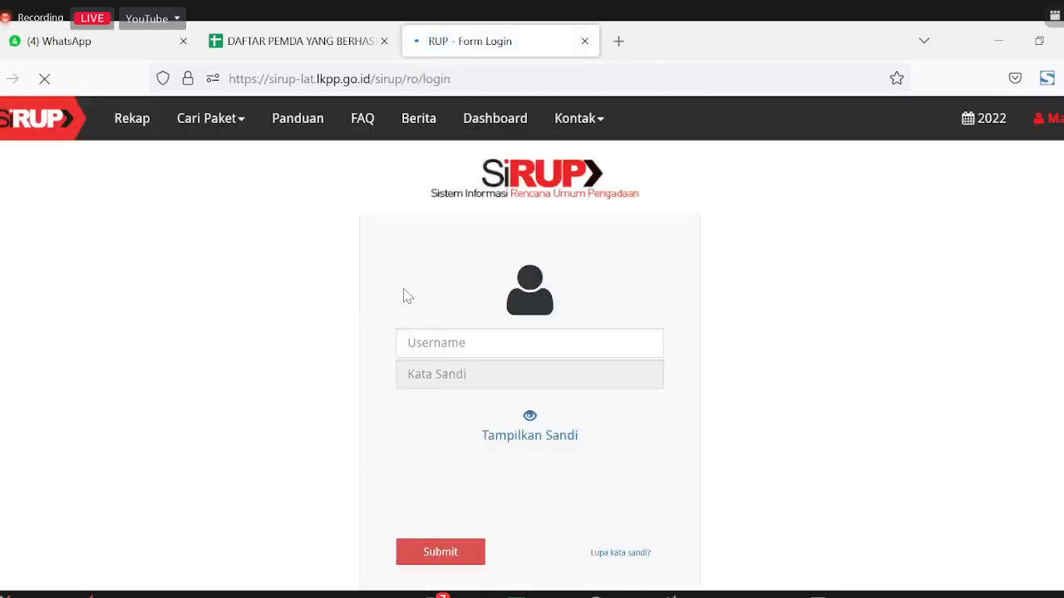
{"action": "key", "text": "ctrl+v"}
{"action": "left_click", "coordinate": [804, 231]}
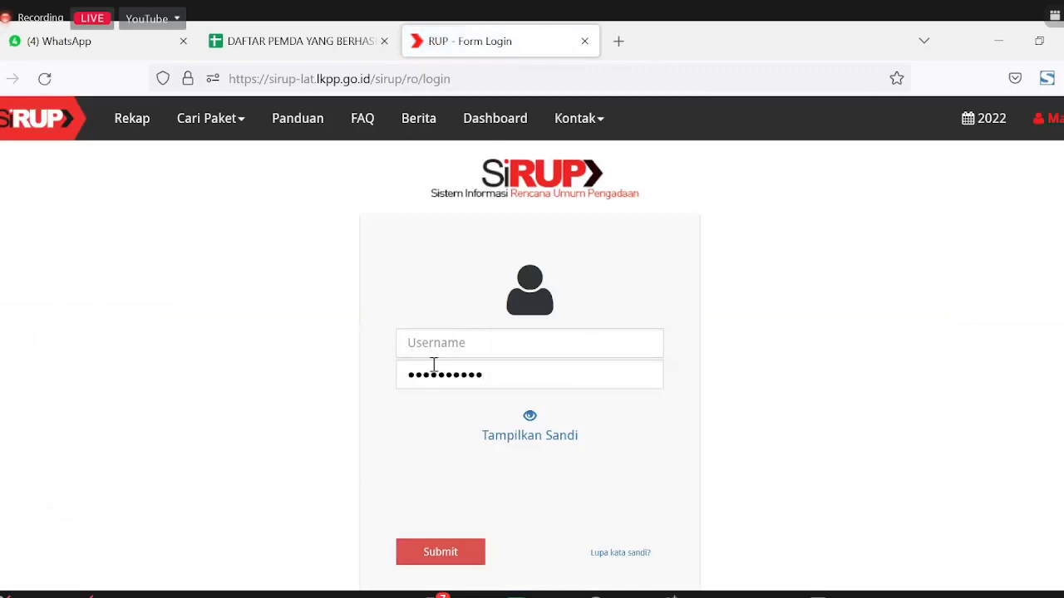
{"action": "left_click", "coordinate": [441, 346]}
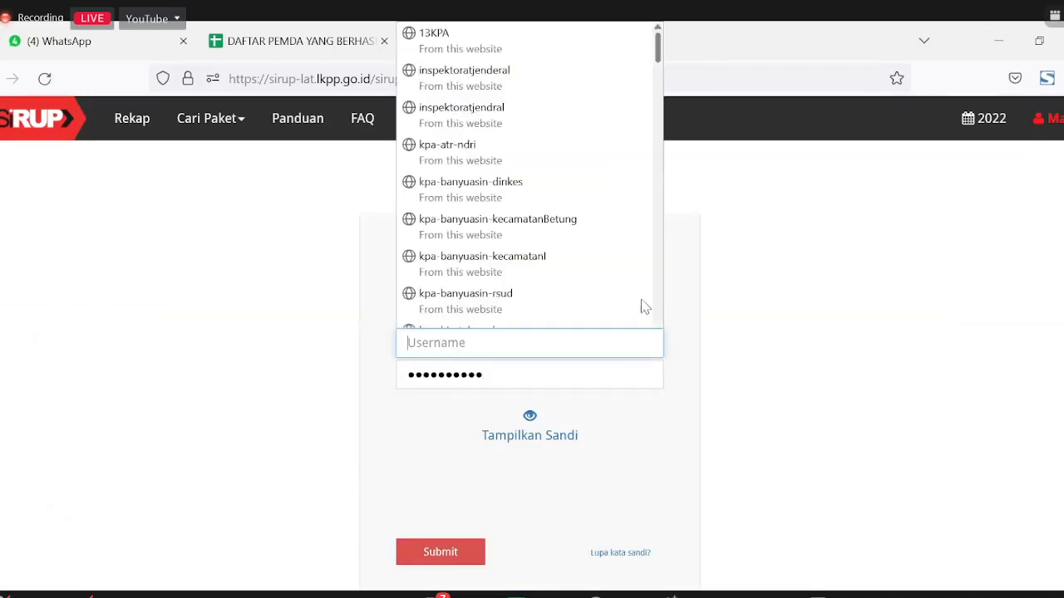
{"action": "type", "text": "pa-"}
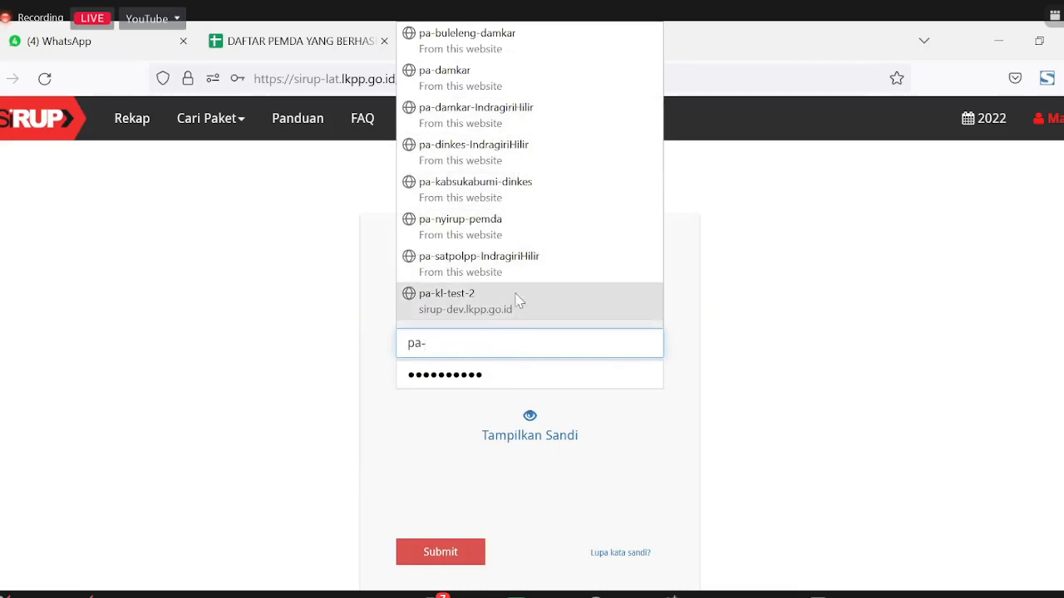
{"action": "type", "text": "ny"}
{"action": "left_click", "coordinate": [505, 381]}
{"action": "left_click", "coordinate": [434, 548]}
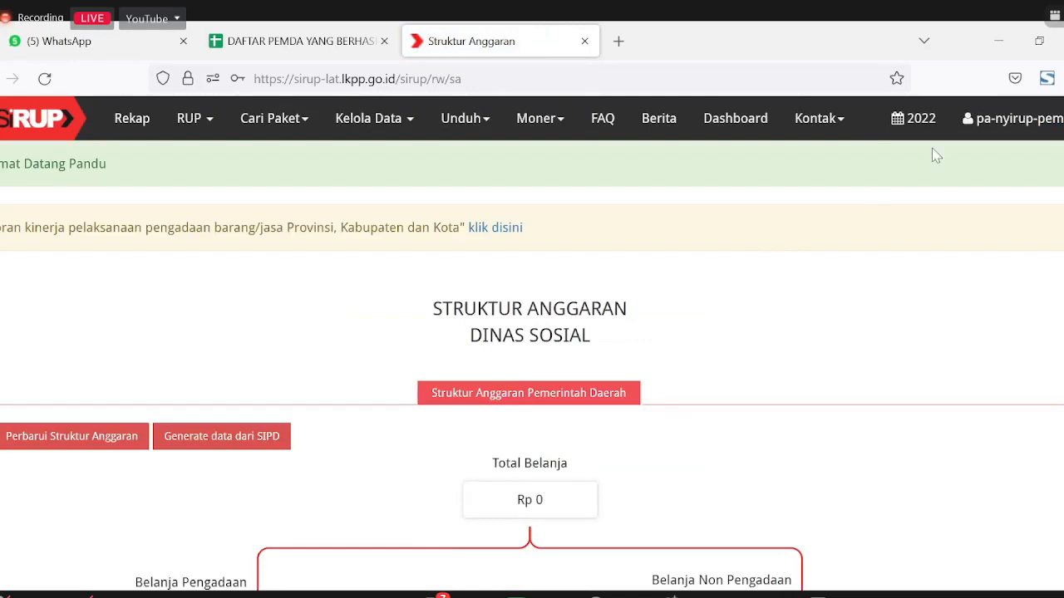
Step: Switch the budget year to 2023 and open Kelola Data > Tarik RKAD SIPD
{"action": "left_click", "coordinate": [917, 128]}
{"action": "left_click", "coordinate": [846, 178]}
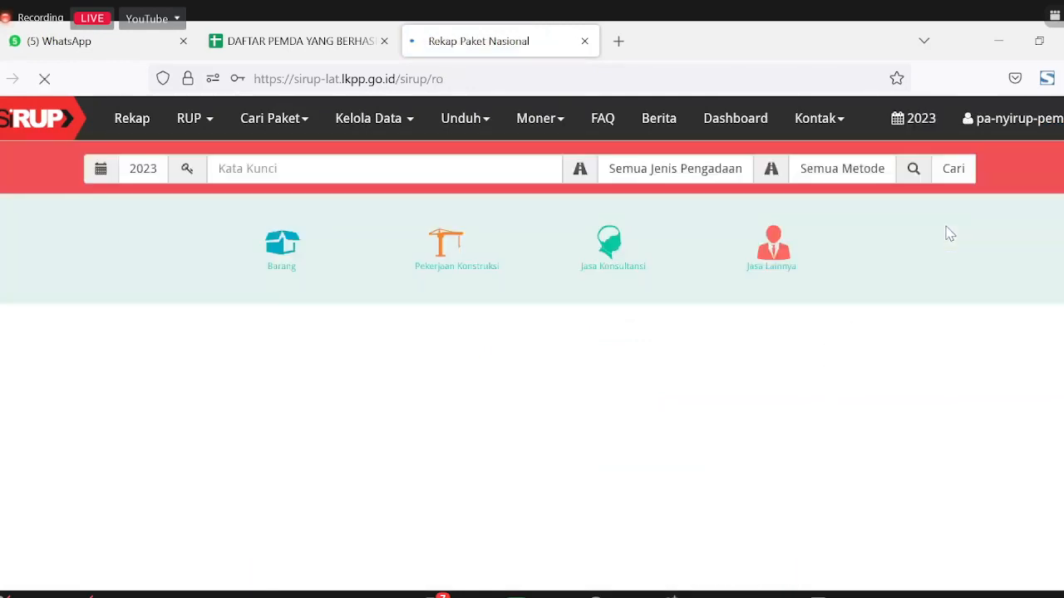
{"action": "left_click", "coordinate": [368, 124]}
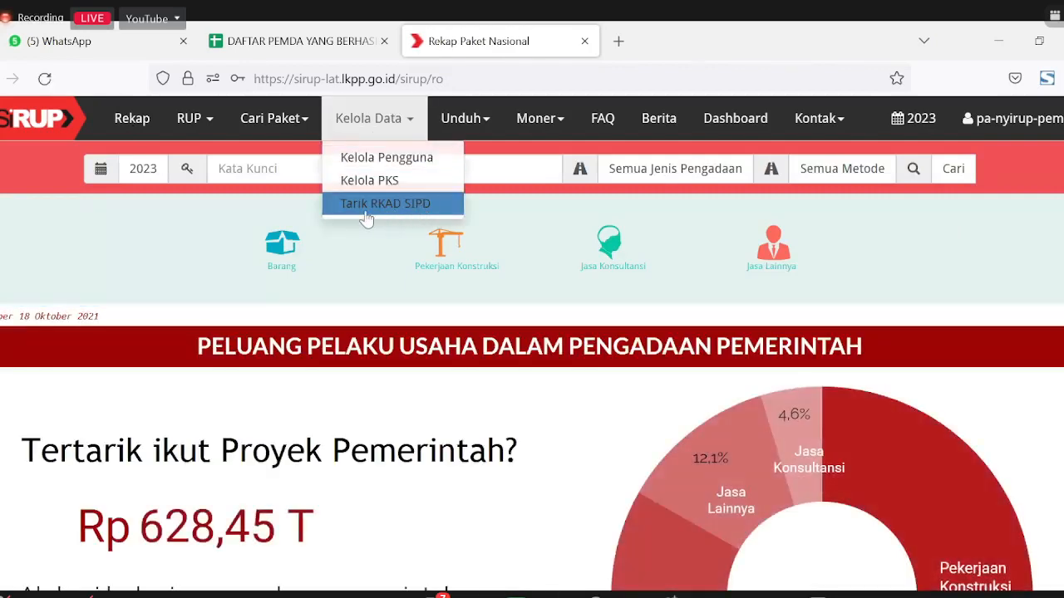
{"action": "left_click", "coordinate": [366, 207]}
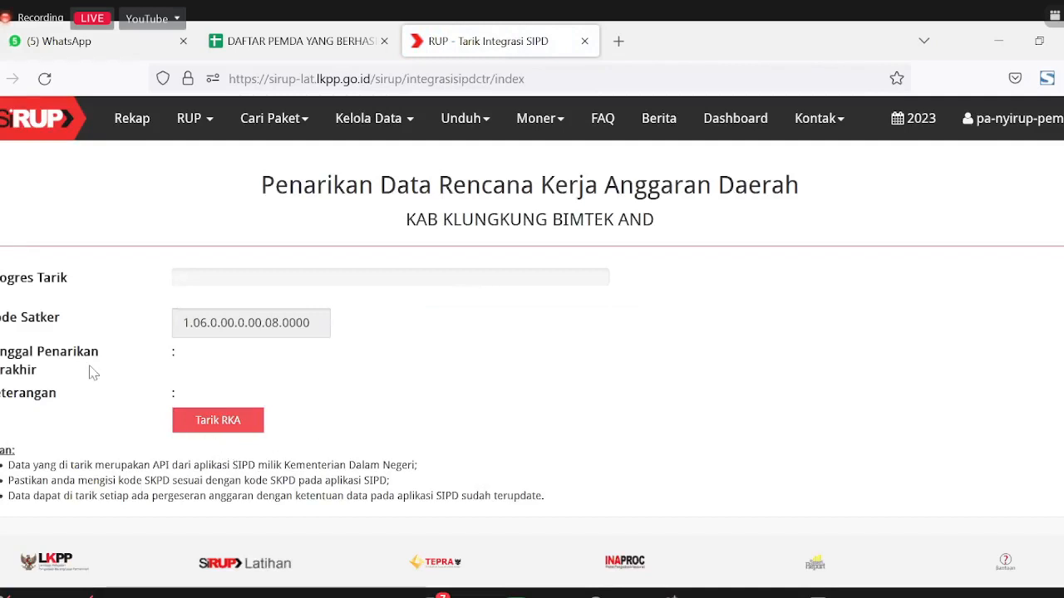
Step: Check the Kode Satker value 1.06.0.00.0.00.08.0000 by highlighting it
{"action": "left_click_drag", "start_coordinate": [185, 324], "coordinate": [340, 321]}
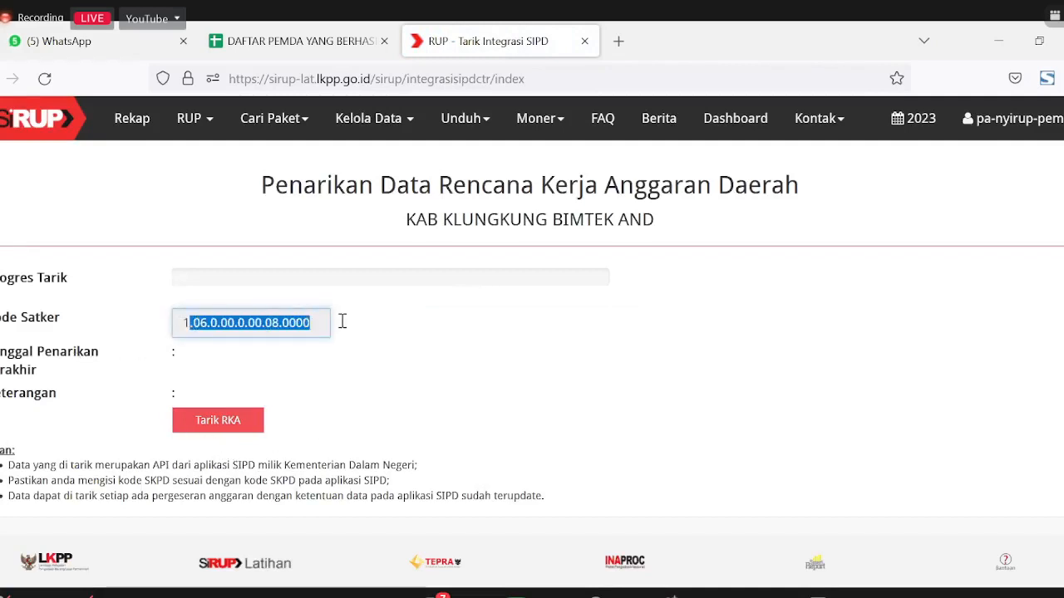
{"action": "left_click", "coordinate": [152, 336]}
{"action": "left_click_drag", "start_coordinate": [183, 322], "coordinate": [424, 337]}
{"action": "left_click", "coordinate": [438, 339]}
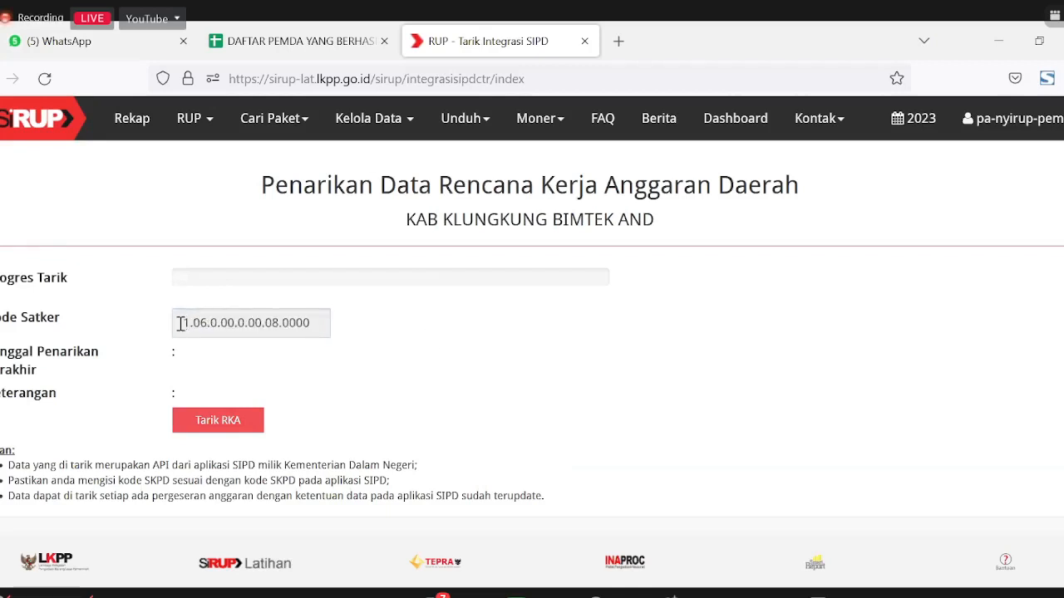
{"action": "left_click_drag", "start_coordinate": [183, 322], "coordinate": [308, 321]}
{"action": "left_click", "coordinate": [393, 335]}
Step: Start the Tarik RKA pull from SIPD and read the note about updated SIPD data
{"action": "left_click", "coordinate": [218, 421]}
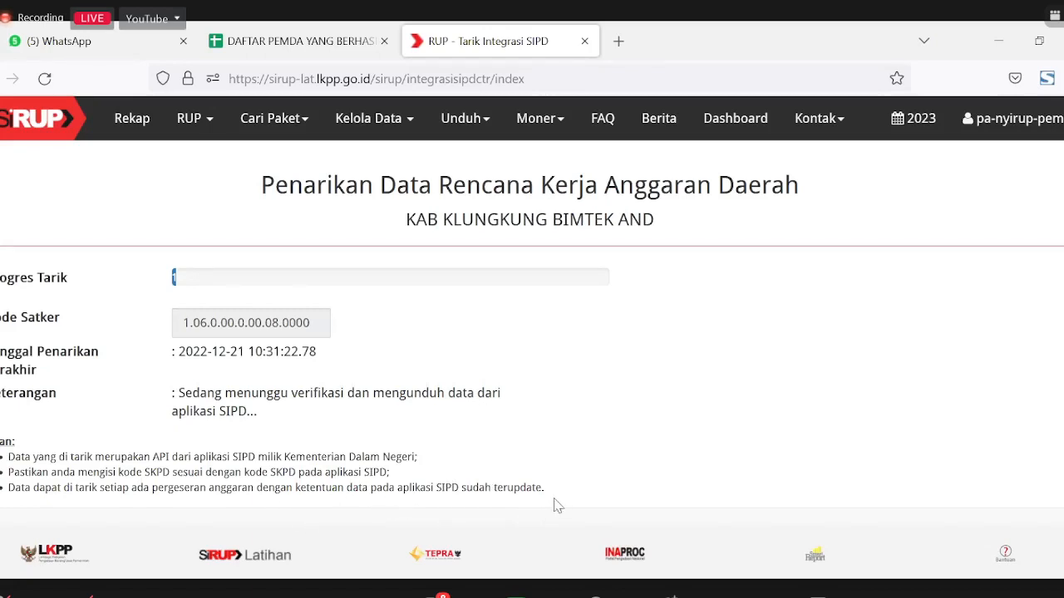
{"action": "left_click_drag", "start_coordinate": [551, 493], "coordinate": [457, 488]}
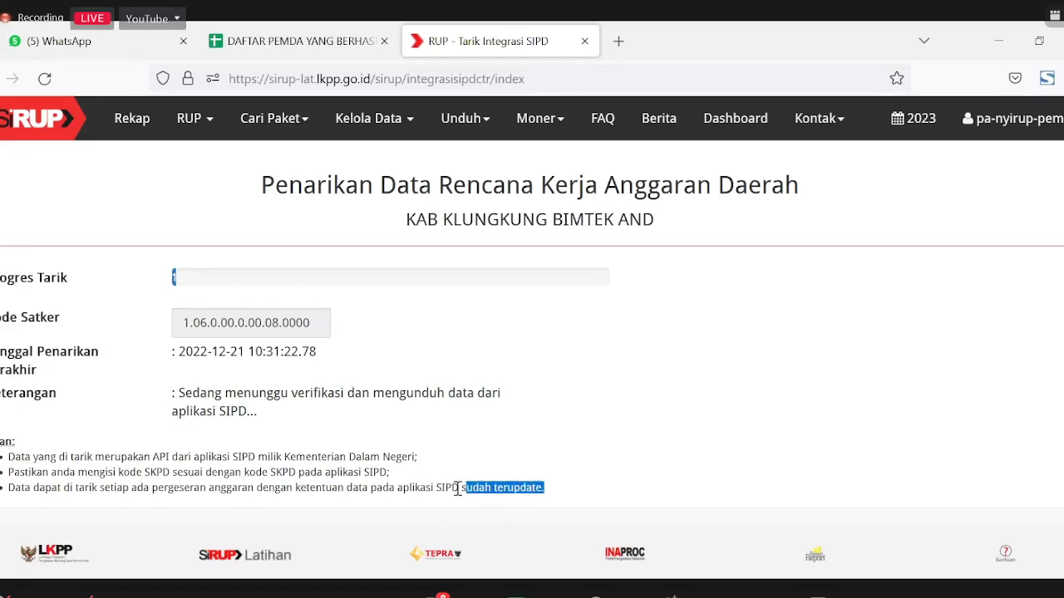
{"action": "left_click", "coordinate": [536, 378]}
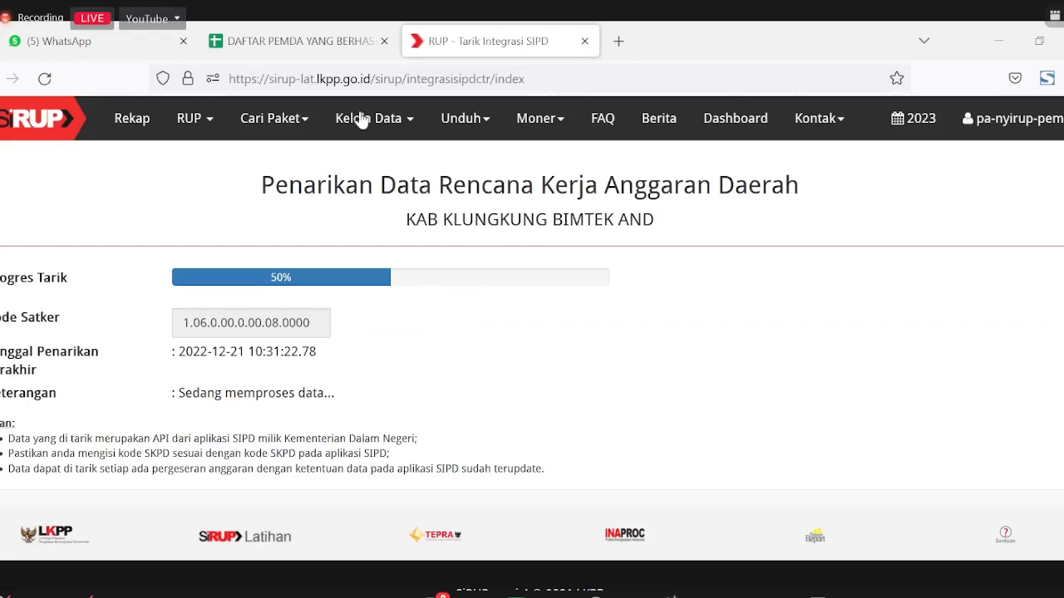
Step: Open RUP > Rencana Kerja Anggaran and check the SKPD dropdown, finding no options yet
{"action": "left_click", "coordinate": [202, 125]}
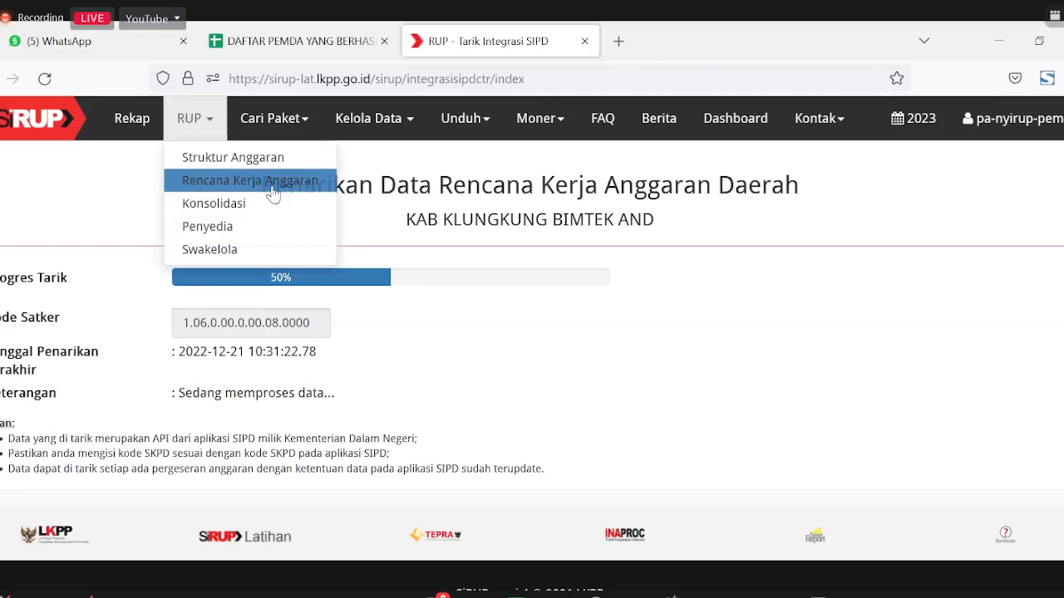
{"action": "left_click", "coordinate": [273, 194]}
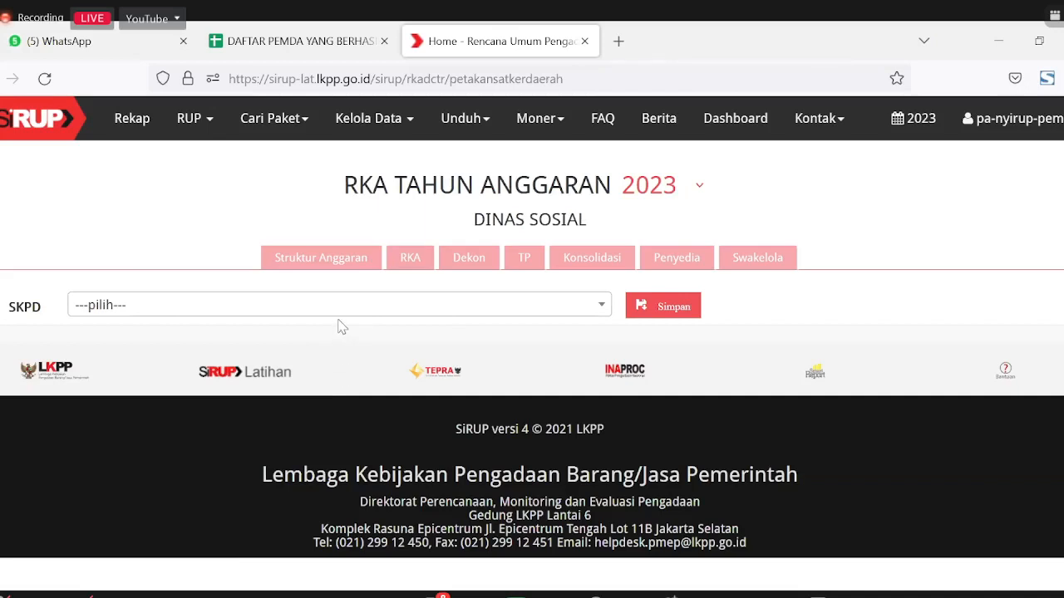
{"action": "left_click", "coordinate": [270, 312]}
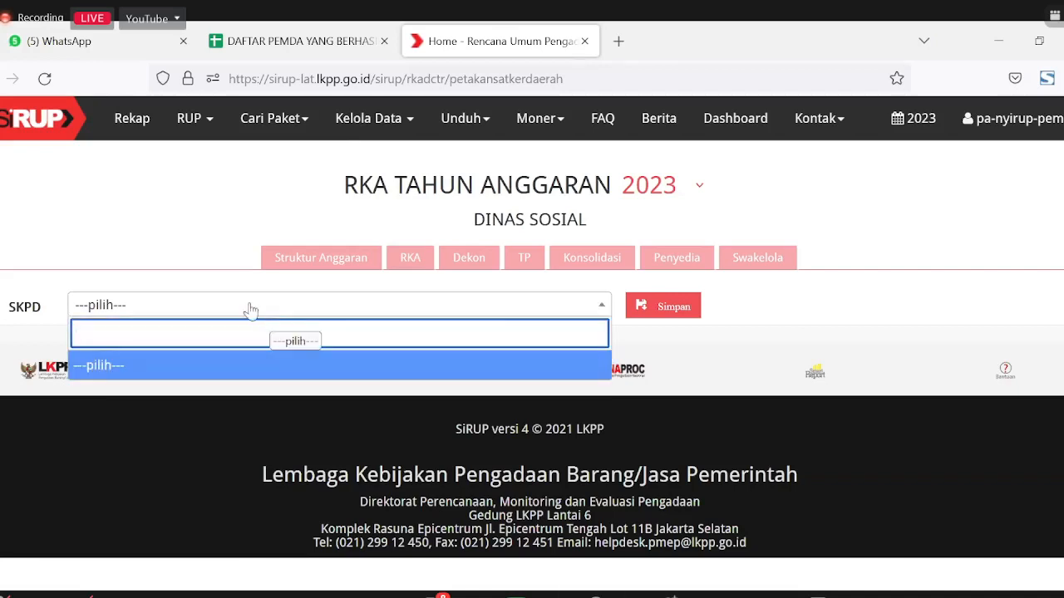
{"action": "left_click", "coordinate": [140, 254]}
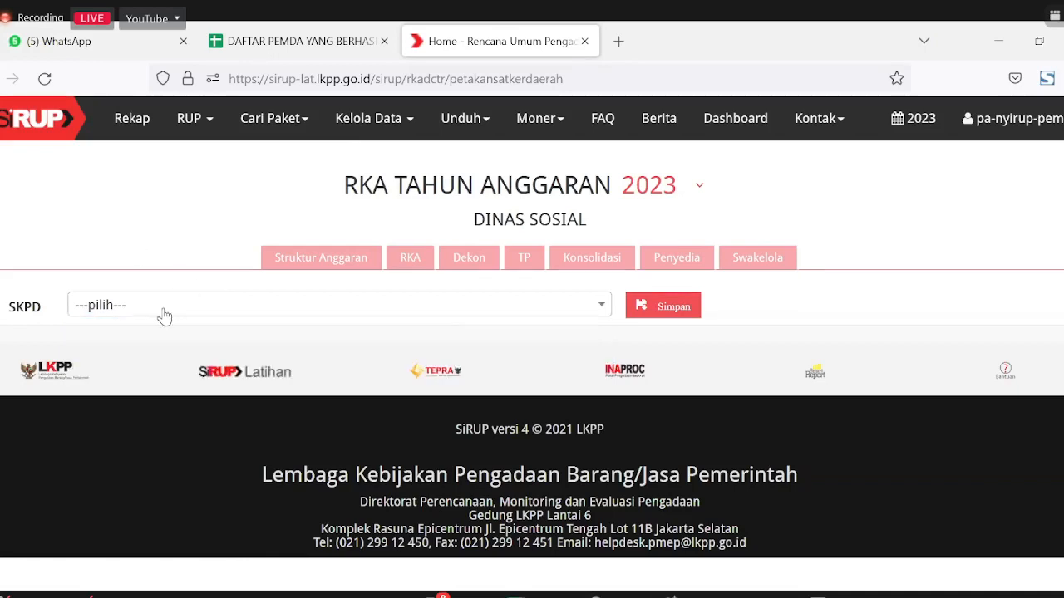
{"action": "left_click", "coordinate": [165, 314]}
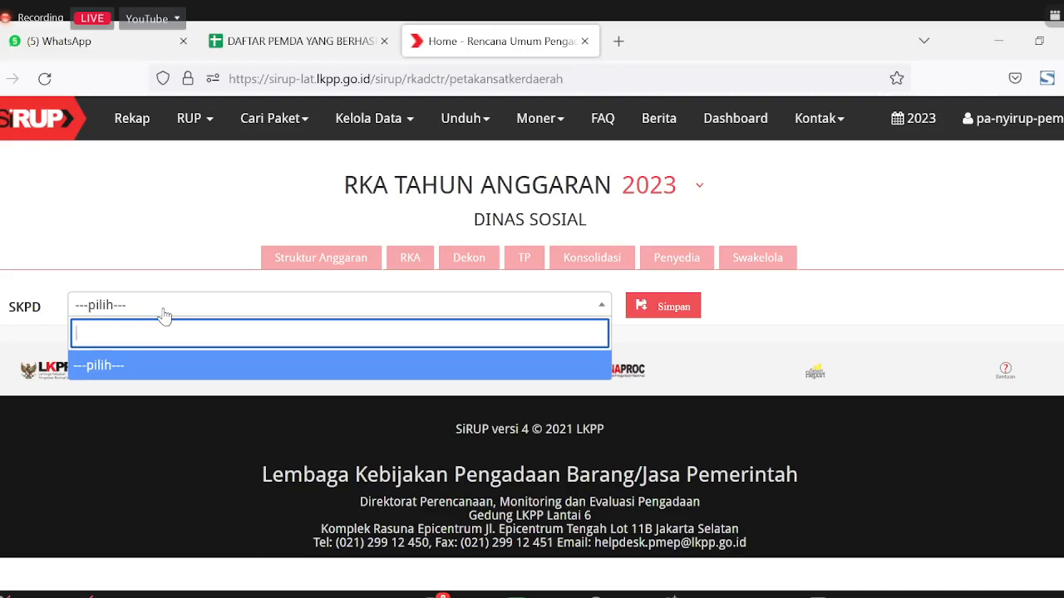
{"action": "left_click", "coordinate": [197, 305]}
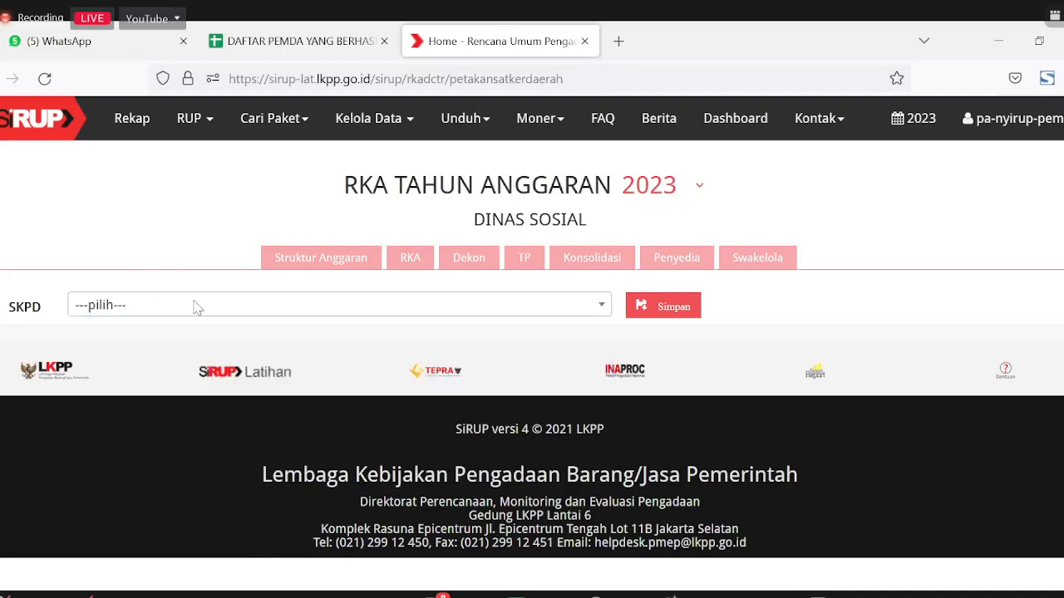
{"action": "left_click", "coordinate": [178, 306]}
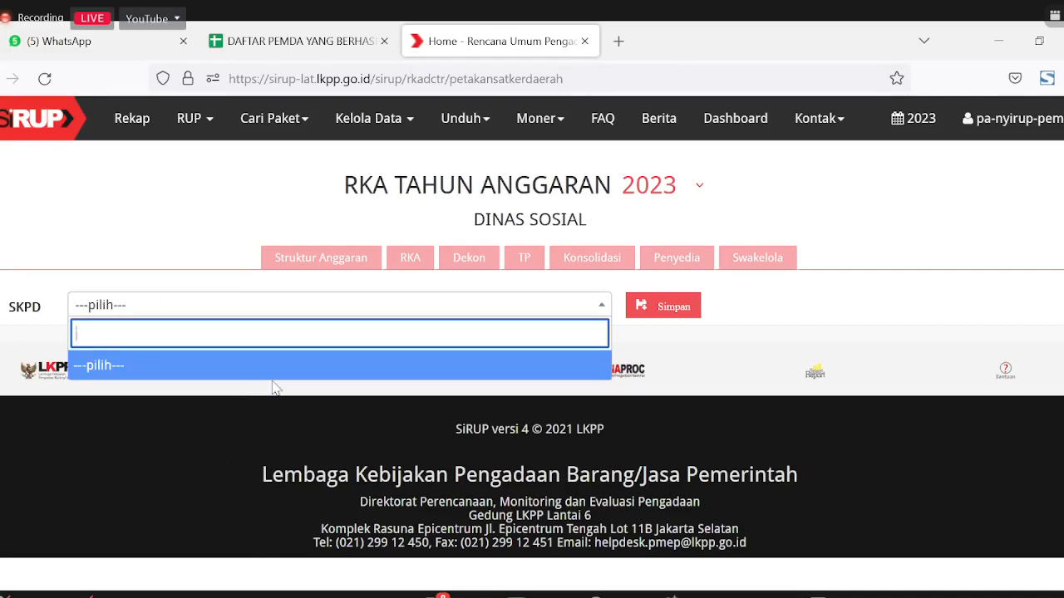
{"action": "left_click", "coordinate": [145, 204]}
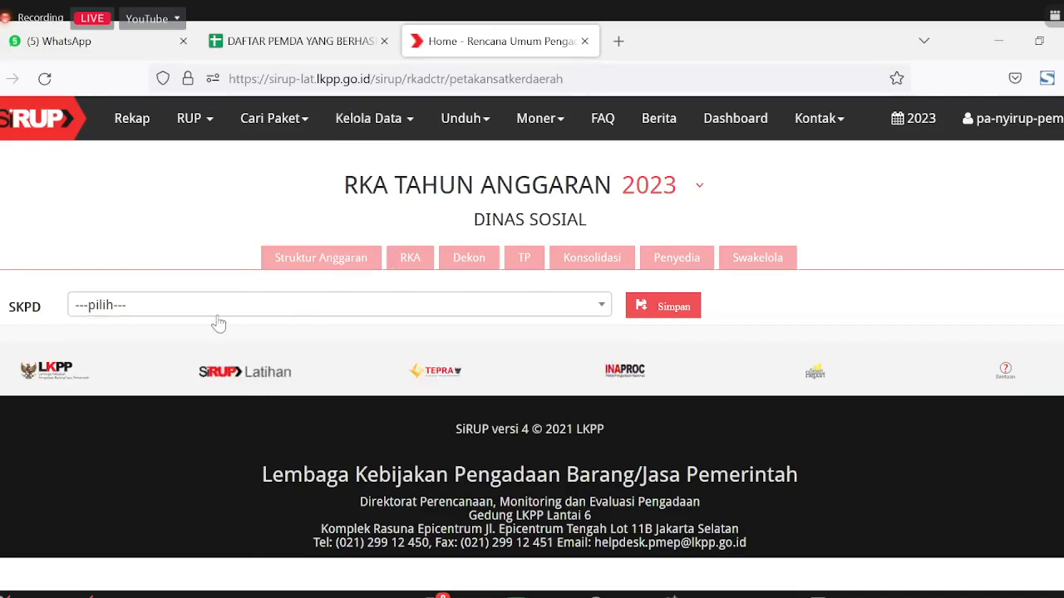
{"action": "left_click", "coordinate": [379, 133]}
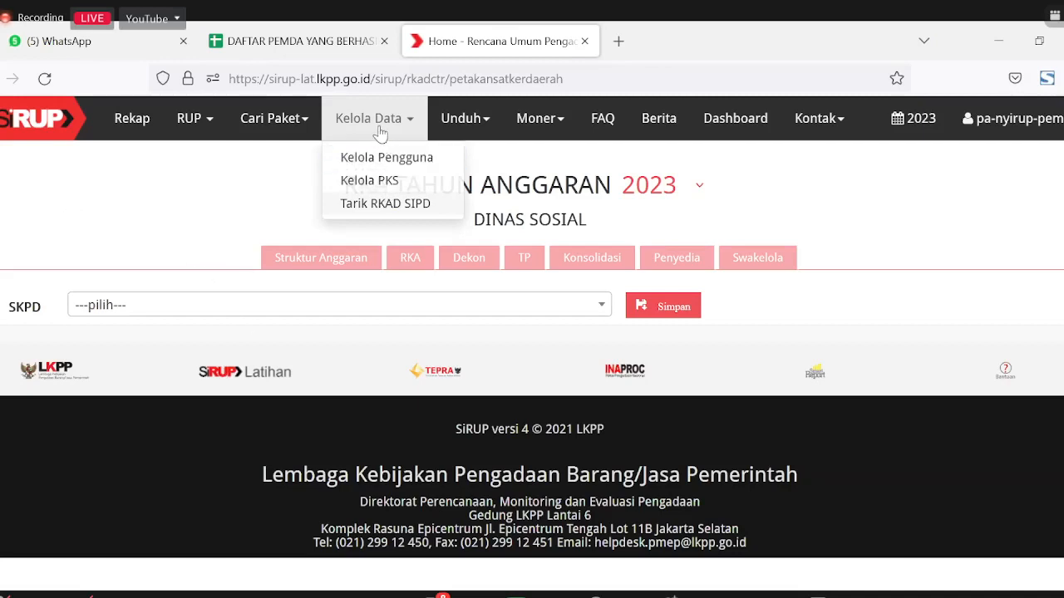
Step: Visit Kelola PKS, then return to Tarik RKAD SIPD to see the pull at 60%
{"action": "left_click", "coordinate": [390, 183]}
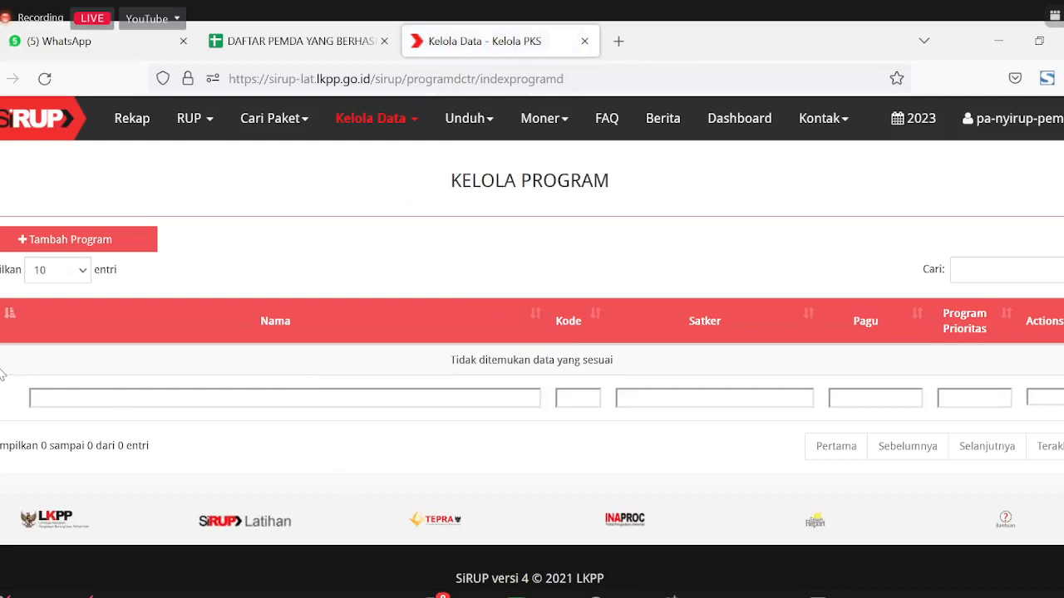
{"action": "left_click", "coordinate": [416, 124]}
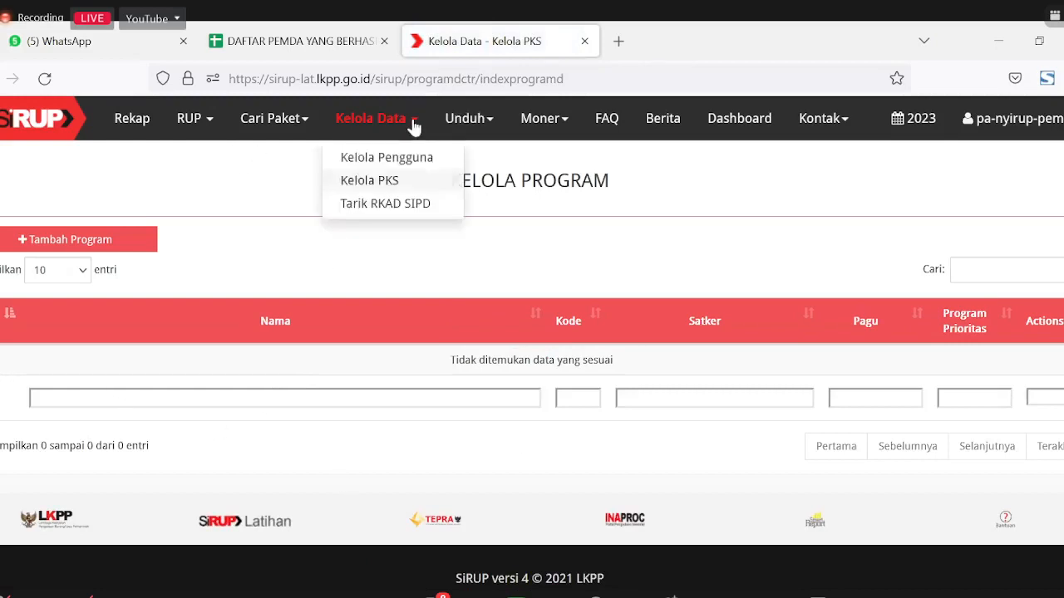
{"action": "left_click", "coordinate": [399, 207]}
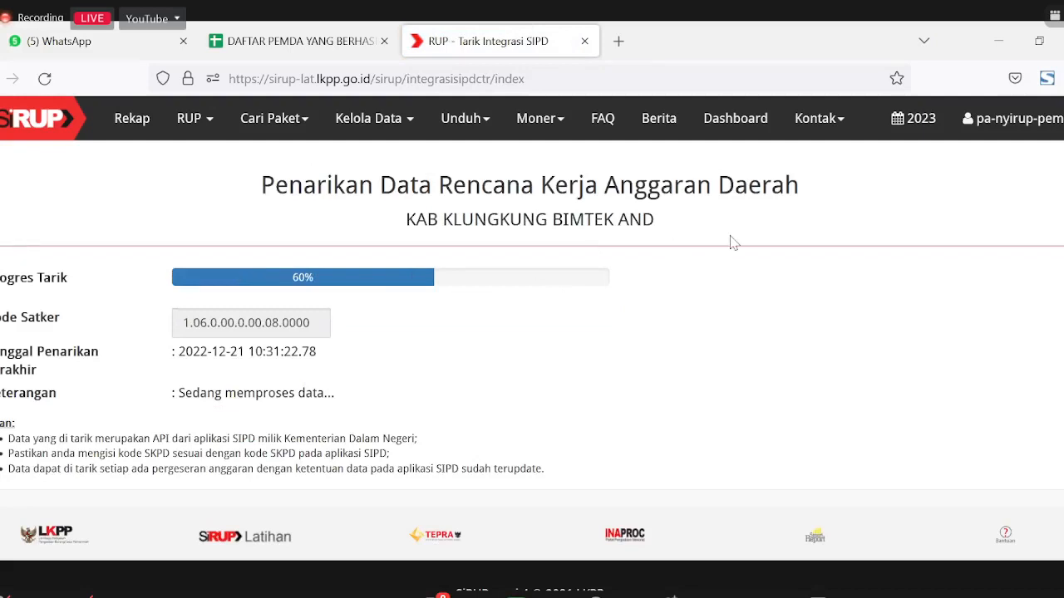
Step: Log out of the Dinas Sosial account and begin typing a kpa- username
{"action": "left_click", "coordinate": [998, 120]}
{"action": "left_click", "coordinate": [1001, 241]}
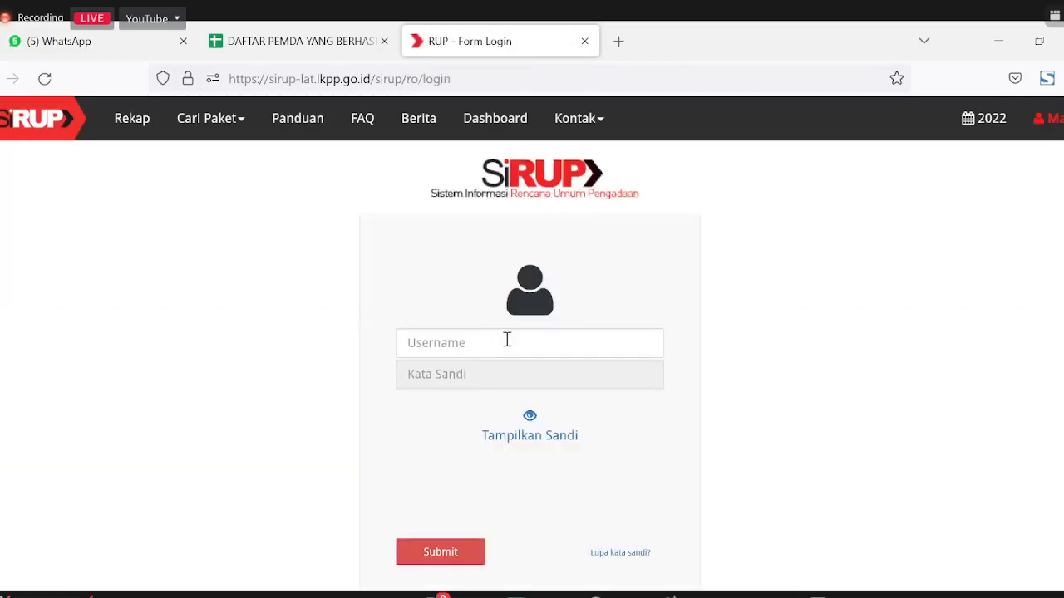
{"action": "left_click", "coordinate": [506, 340]}
{"action": "type", "text": "kpa-bany"}
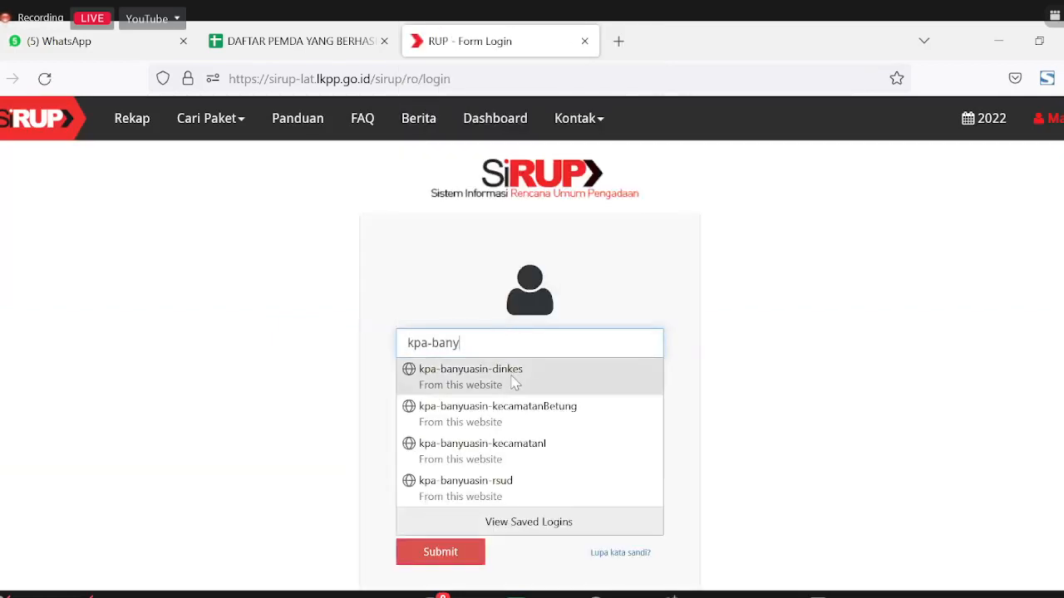
Step: Sign in with the saved Dinas Kesehatan kpa- login, switch to 2023, and zoom out
{"action": "left_click", "coordinate": [511, 374]}
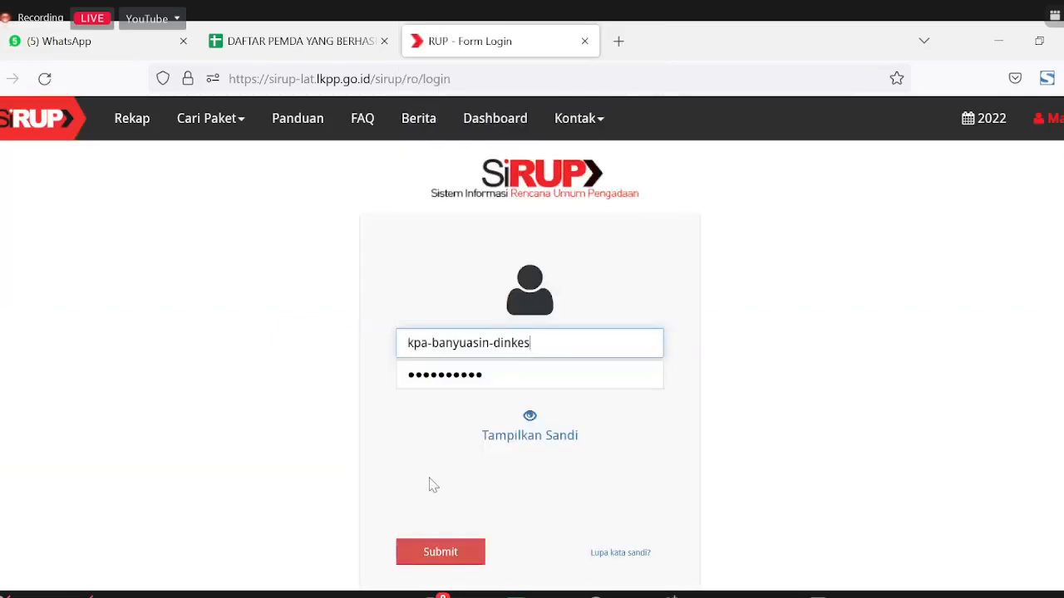
{"action": "left_click", "coordinate": [437, 557]}
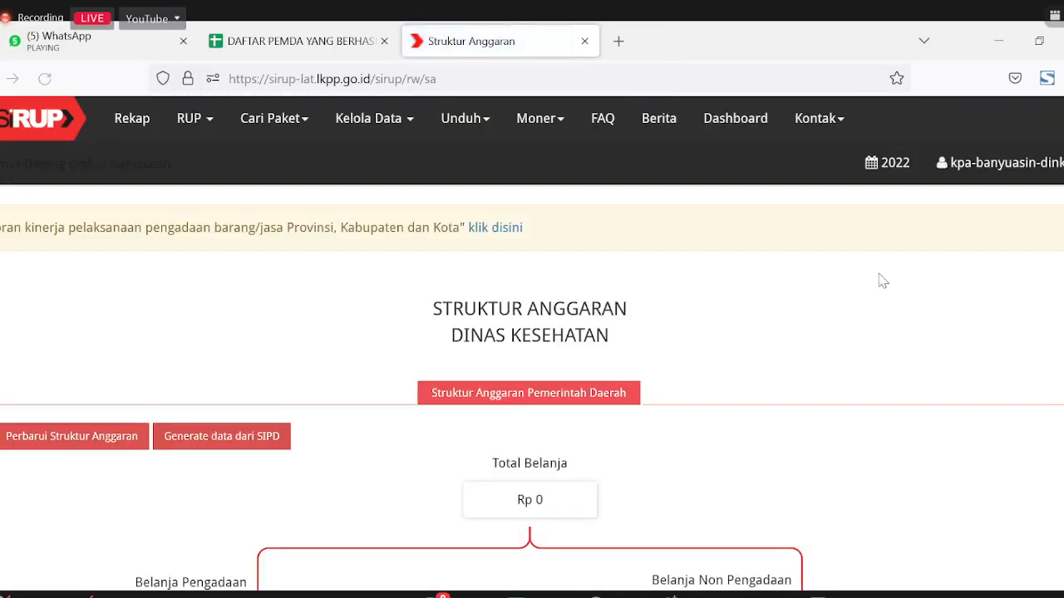
{"action": "left_click", "coordinate": [888, 163]}
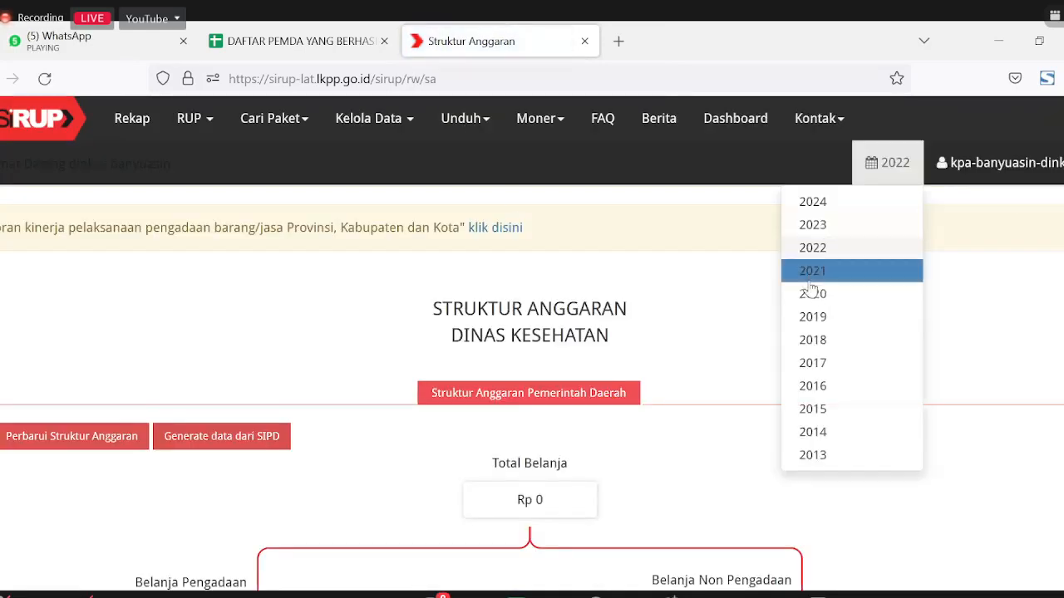
{"action": "left_click", "coordinate": [813, 226]}
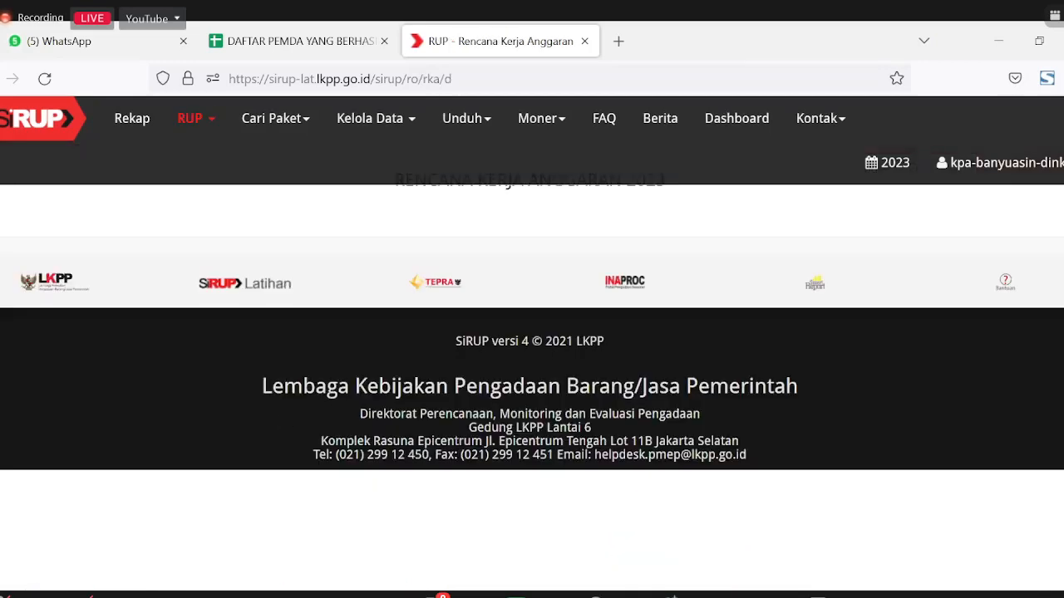
{"action": "key", "text": "ctrl+minus"}
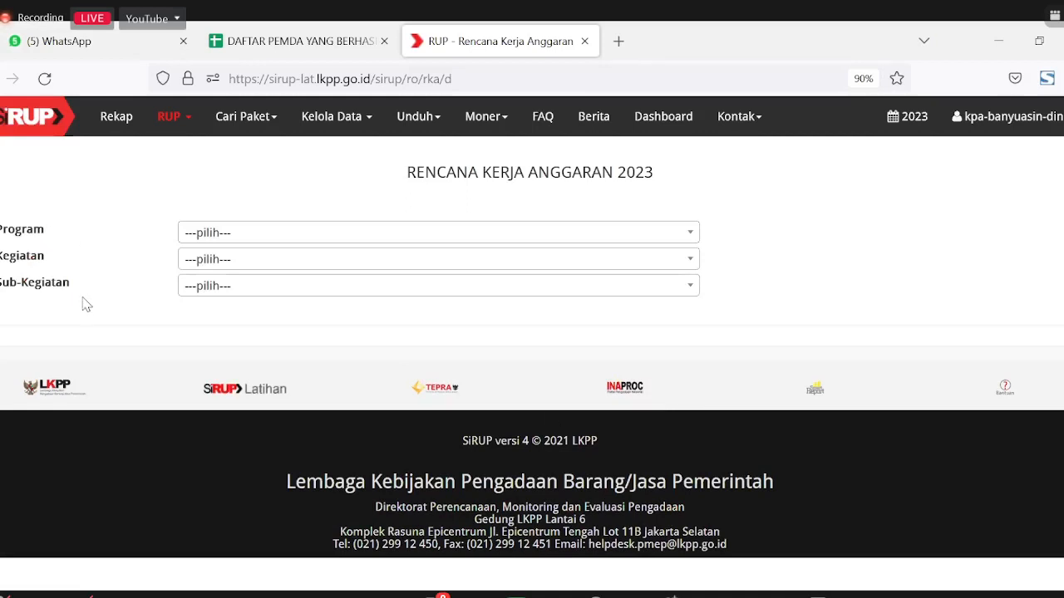
Step: Pick Program Pemberdayaan Masyarakat Bidang Kesehatan, Kegiatan 1.02.05.2.02 and Sub-Kegiatan 1.02.05.2.02.01 in the RKA dropdowns
{"action": "left_click", "coordinate": [254, 233]}
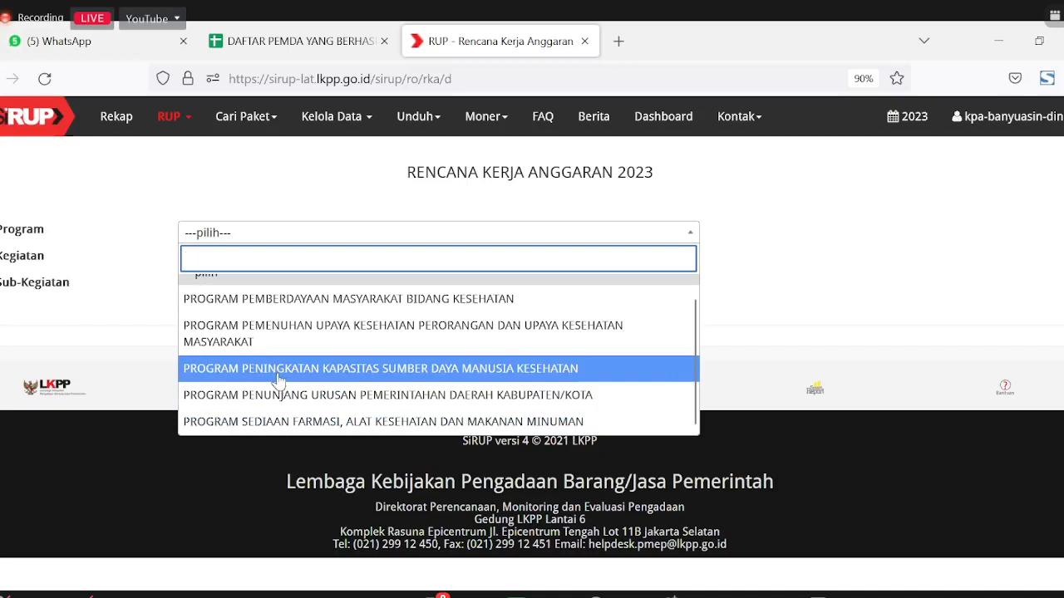
{"action": "scroll", "coordinate": [264, 330], "scroll_direction": "up", "scroll_amount": 1}
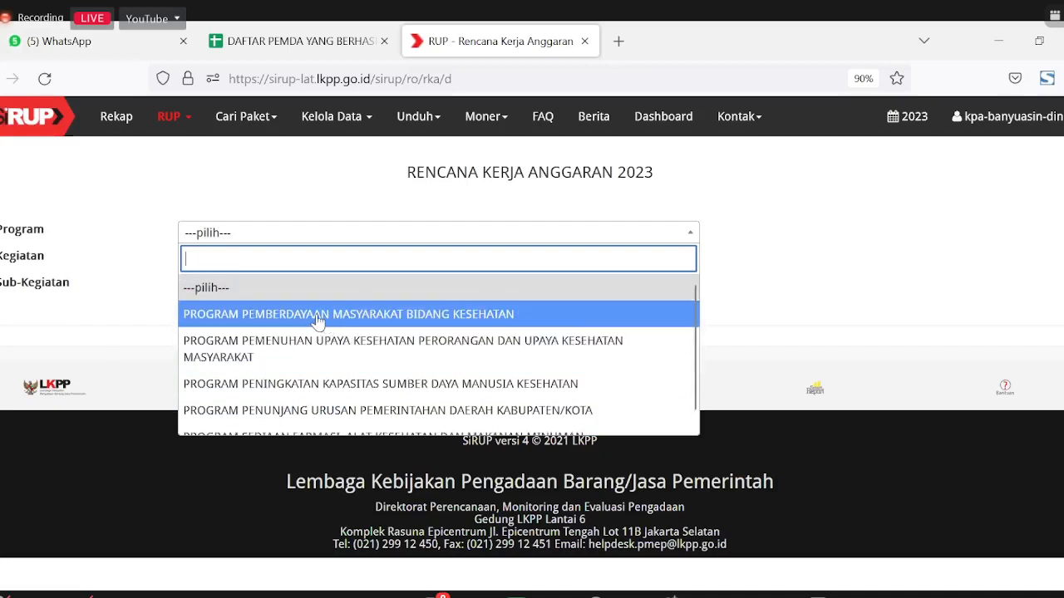
{"action": "left_click", "coordinate": [255, 316]}
{"action": "left_click", "coordinate": [258, 261]}
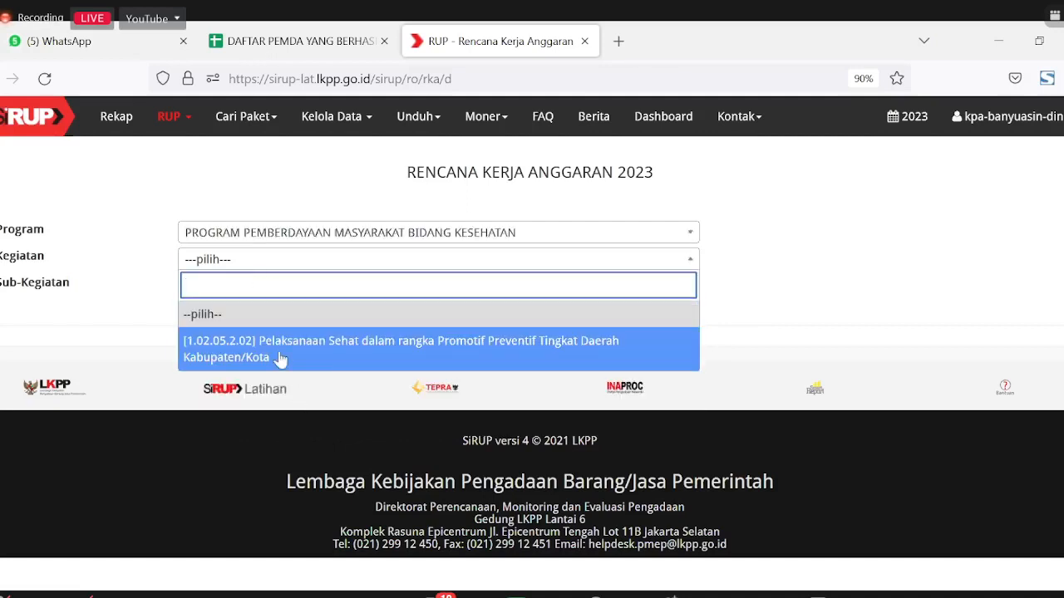
{"action": "left_click", "coordinate": [281, 359]}
{"action": "left_click", "coordinate": [256, 287]}
{"action": "left_click", "coordinate": [274, 369]}
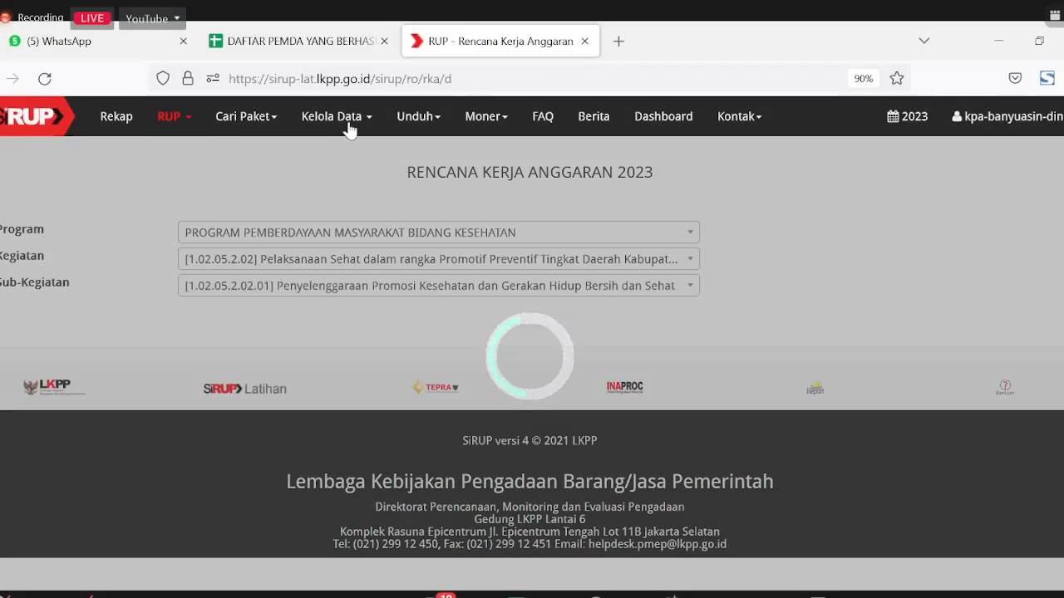
{"action": "mouse_move", "coordinate": [350, 129]}
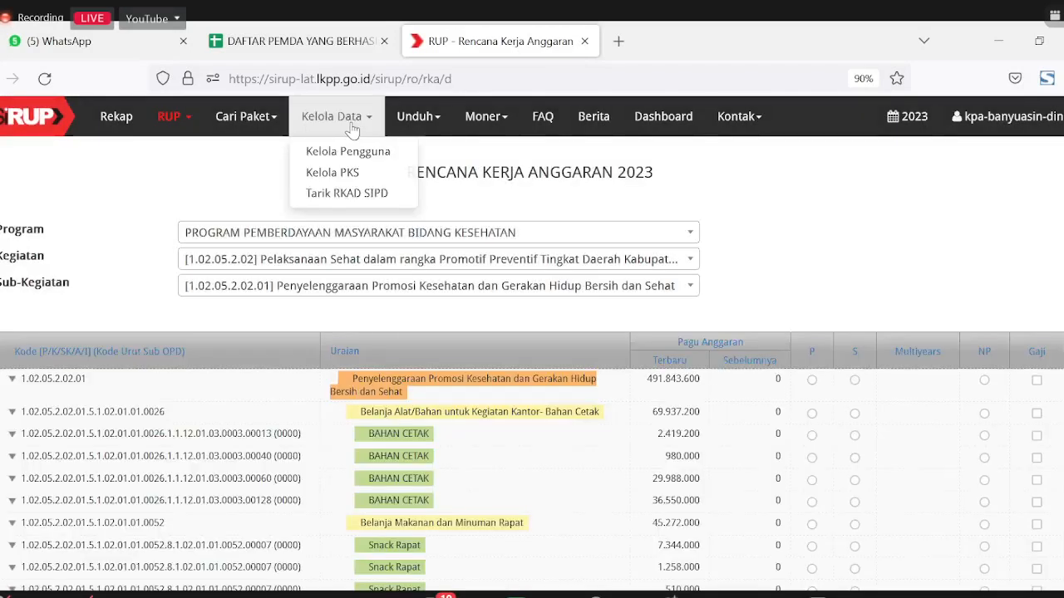
Step: Go to Kelola Program and review the program rows, including Prog manual
{"action": "left_click", "coordinate": [364, 179]}
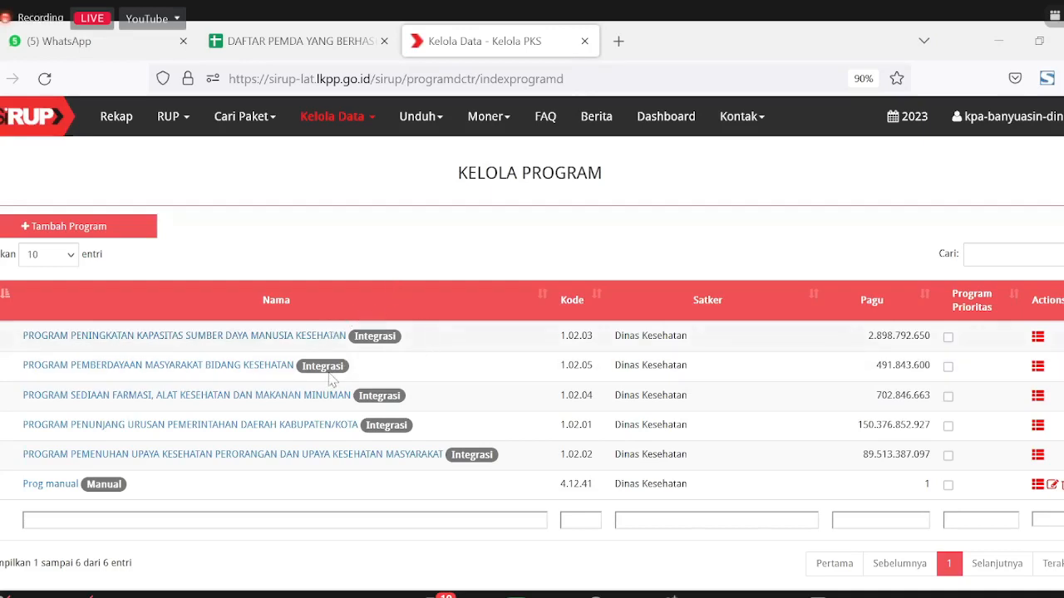
{"action": "left_click_drag", "start_coordinate": [135, 496], "coordinate": [81, 465]}
{"action": "left_click", "coordinate": [15, 516]}
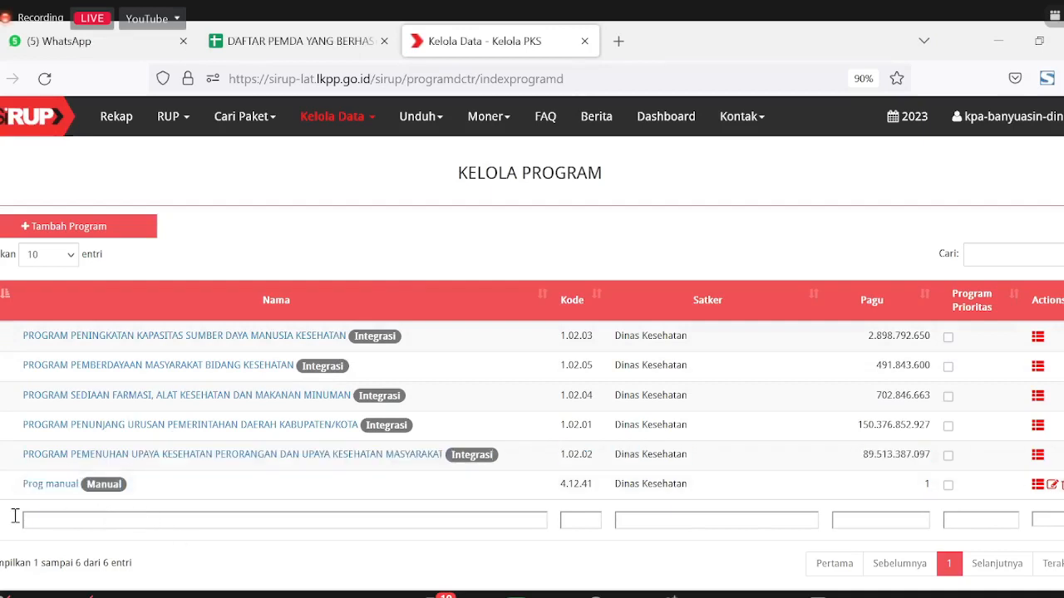
{"action": "left_click_drag", "start_coordinate": [20, 486], "coordinate": [98, 497]}
{"action": "left_click_drag", "start_coordinate": [143, 496], "coordinate": [984, 494]}
{"action": "left_click", "coordinate": [135, 520]}
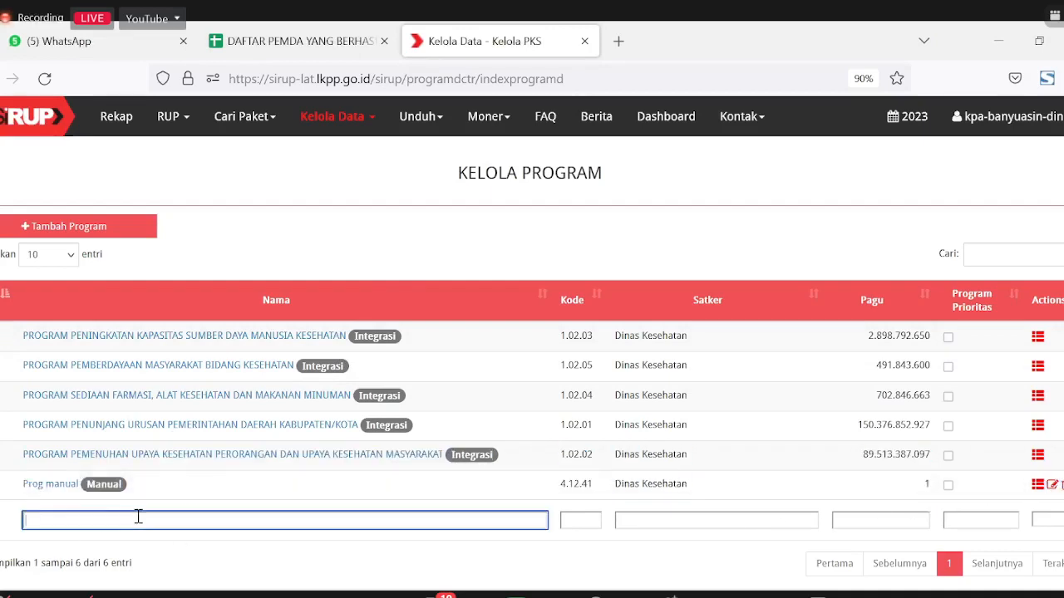
{"action": "left_click", "coordinate": [148, 502]}
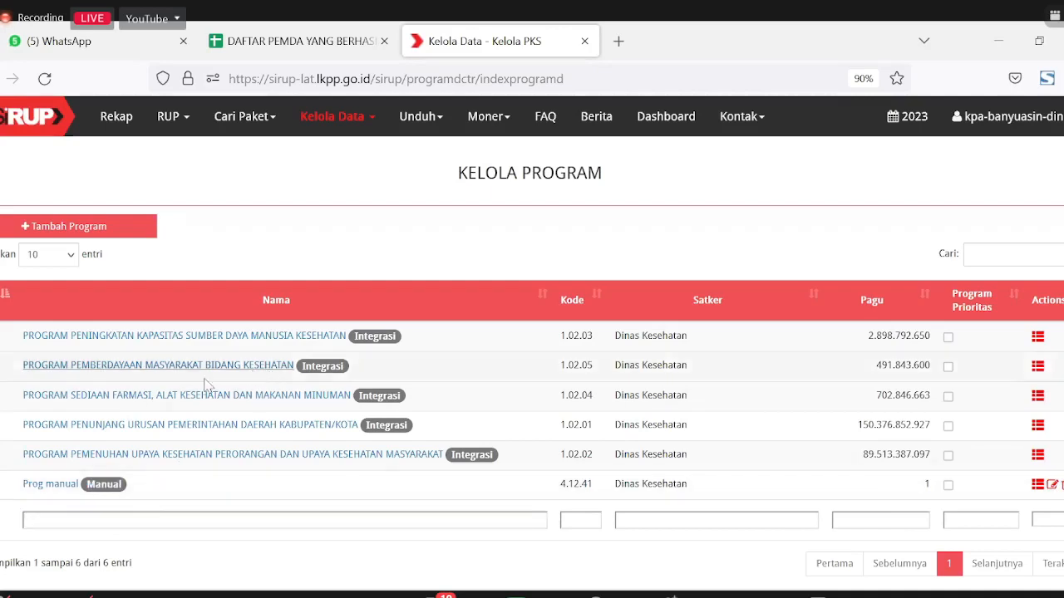
{"action": "left_click_drag", "start_coordinate": [18, 340], "coordinate": [430, 346]}
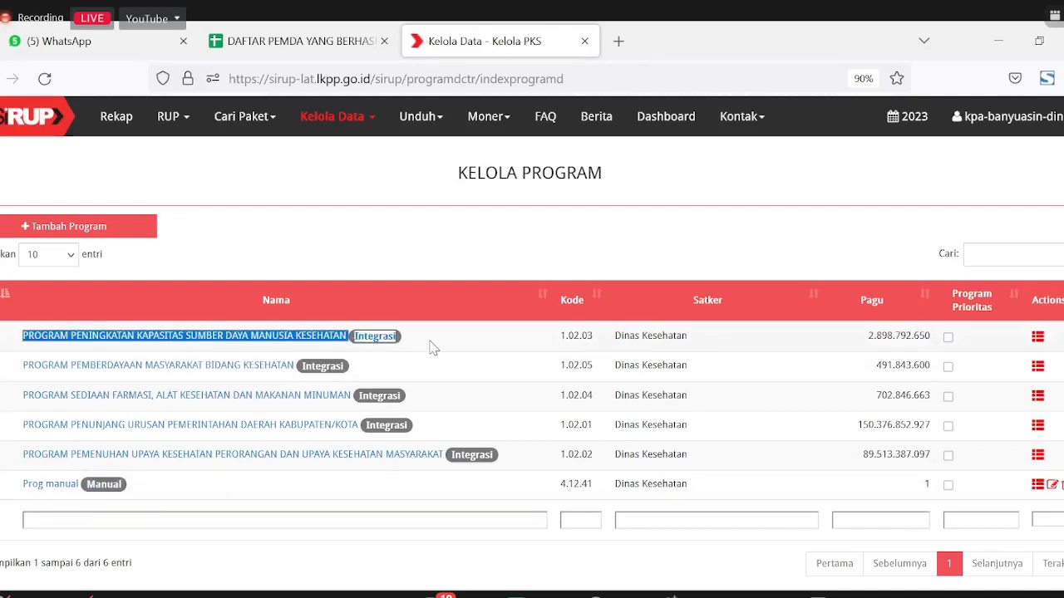
{"action": "left_click", "coordinate": [445, 223]}
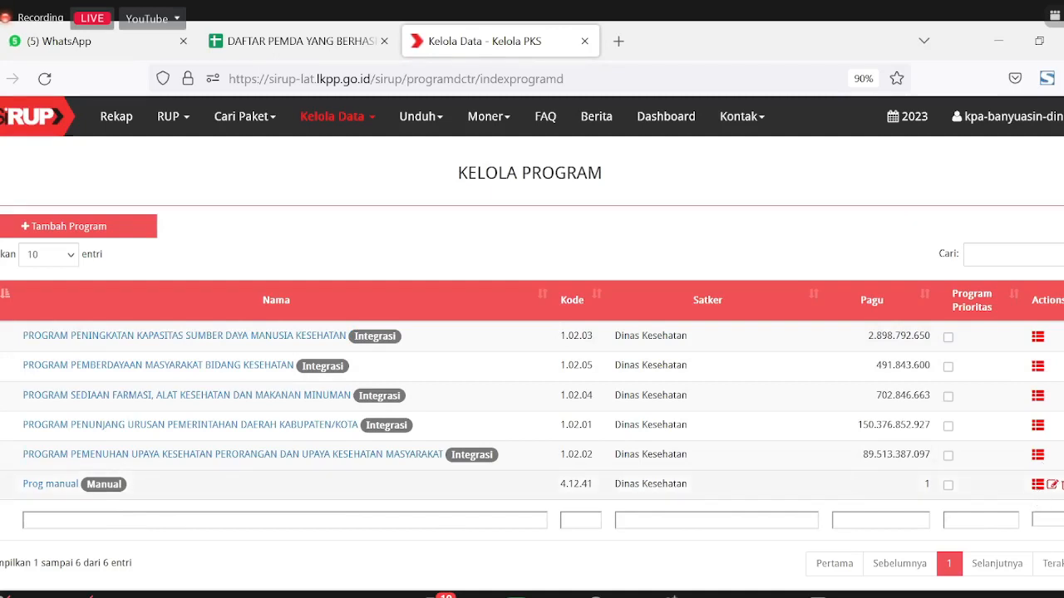
Step: Check Prog manual's edit form and activities, then list program 1.02.03's activities
{"action": "left_click", "coordinate": [1053, 485]}
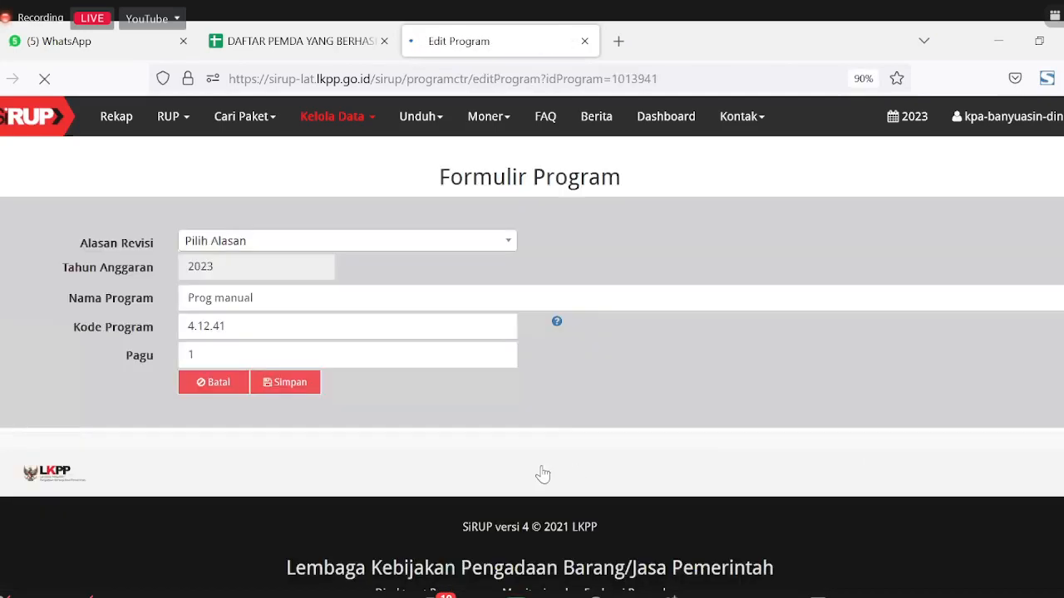
{"action": "left_click", "coordinate": [213, 384]}
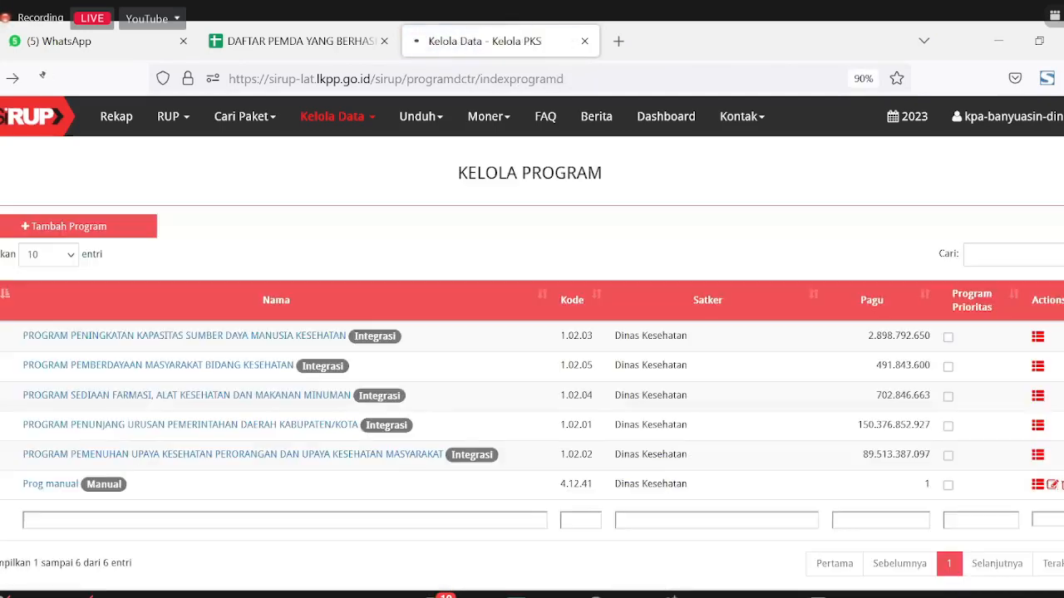
{"action": "left_click", "coordinate": [1038, 484]}
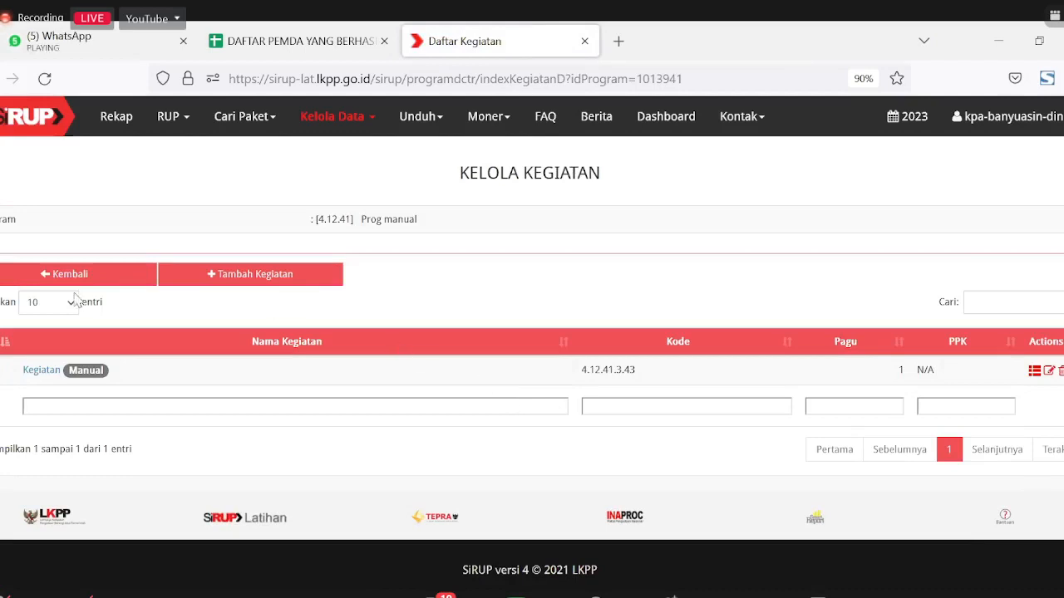
{"action": "left_click", "coordinate": [48, 275]}
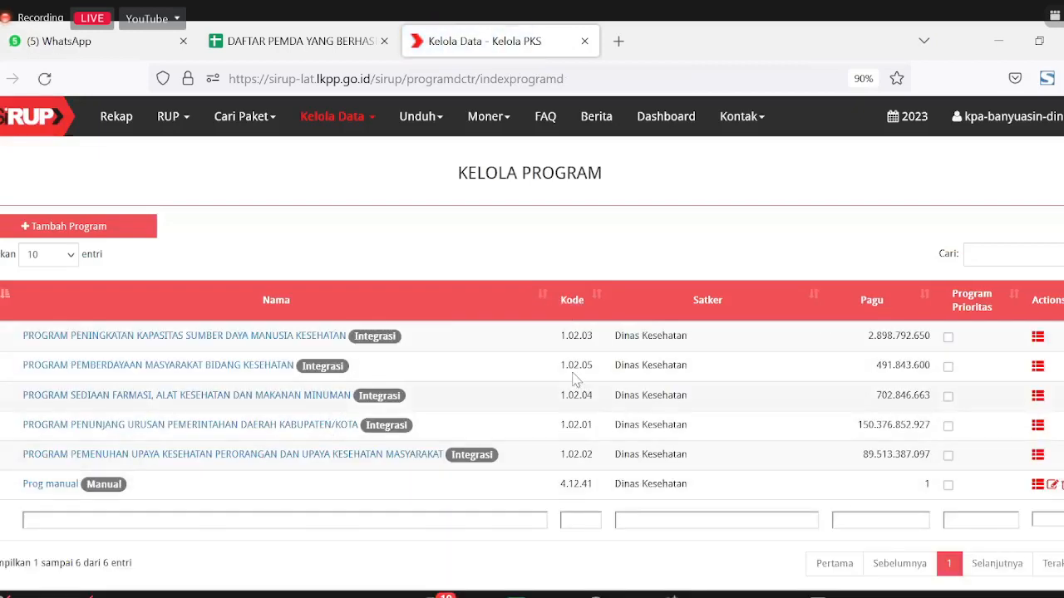
{"action": "left_click", "coordinate": [1039, 339]}
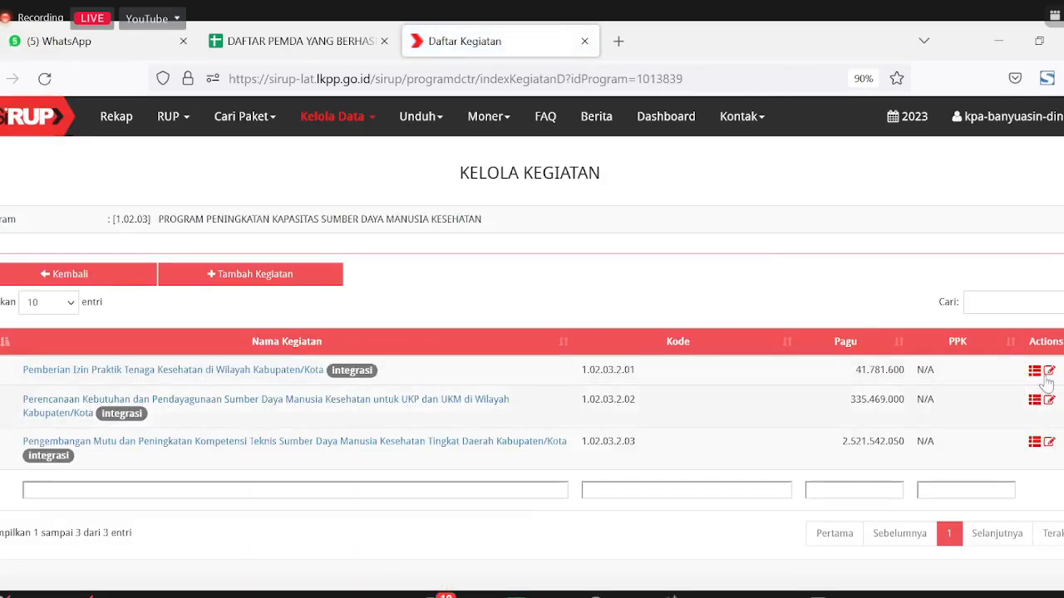
Step: Inspect the Pemberian Izin Praktik edit form (Pagu Rp. 41.781.600), cancel, and return to Kelola Program
{"action": "left_click", "coordinate": [1049, 370]}
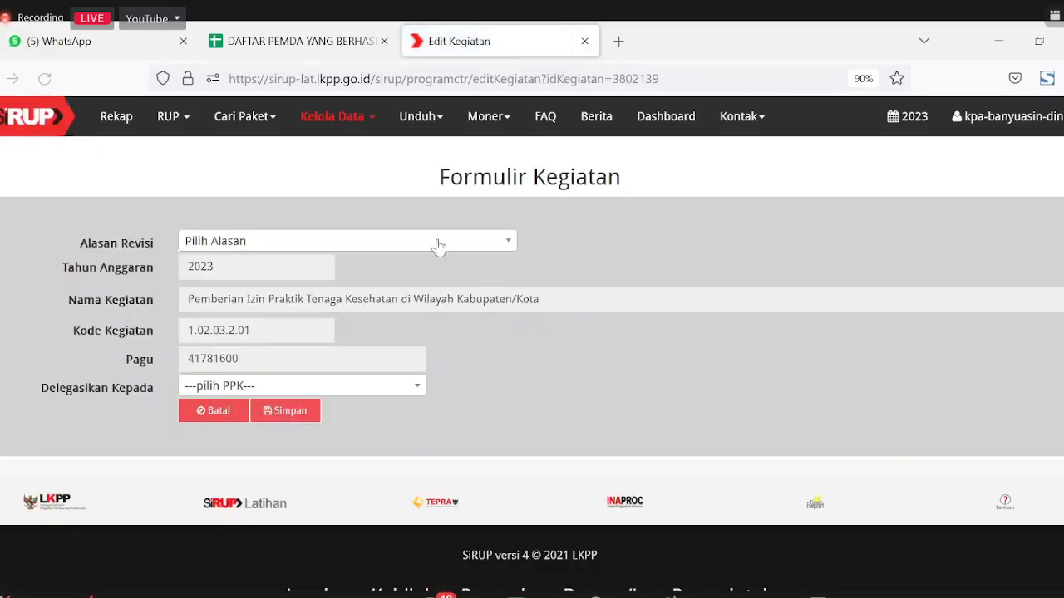
{"action": "left_click", "coordinate": [310, 302]}
{"action": "left_click", "coordinate": [291, 330]}
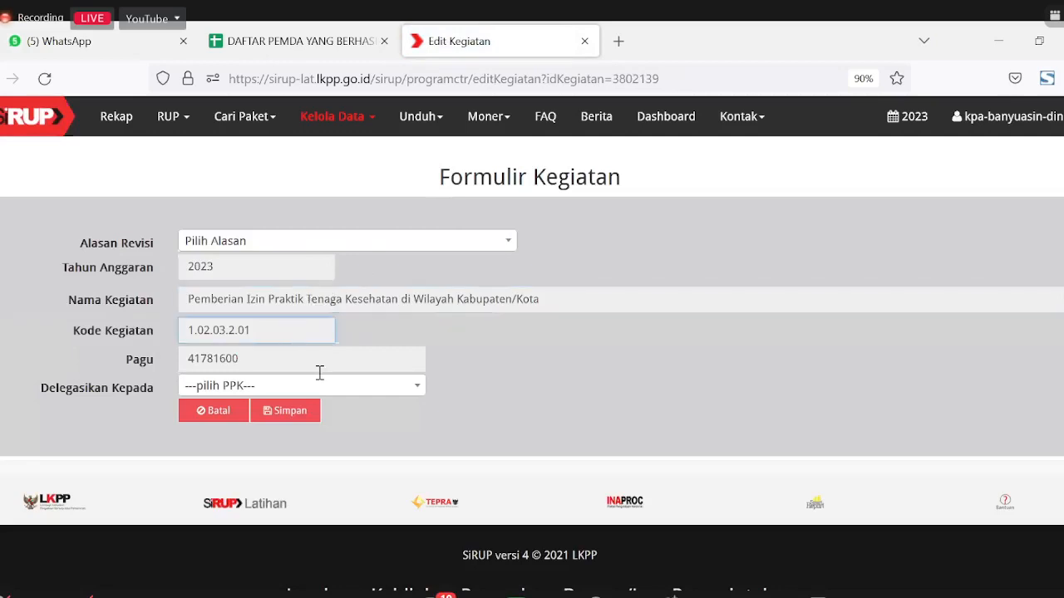
{"action": "left_click", "coordinate": [322, 359]}
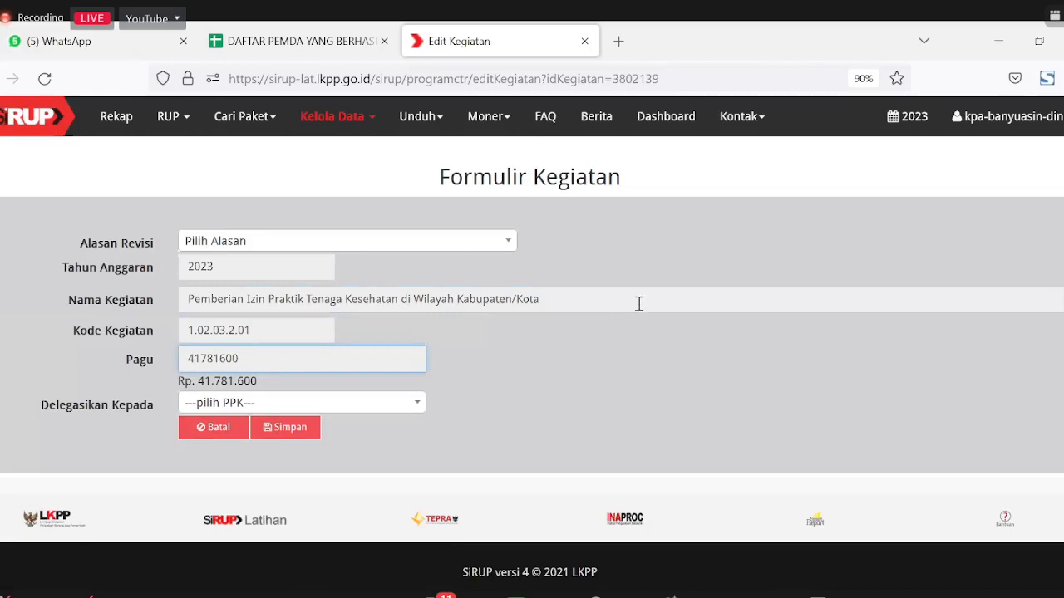
{"action": "left_click", "coordinate": [537, 343]}
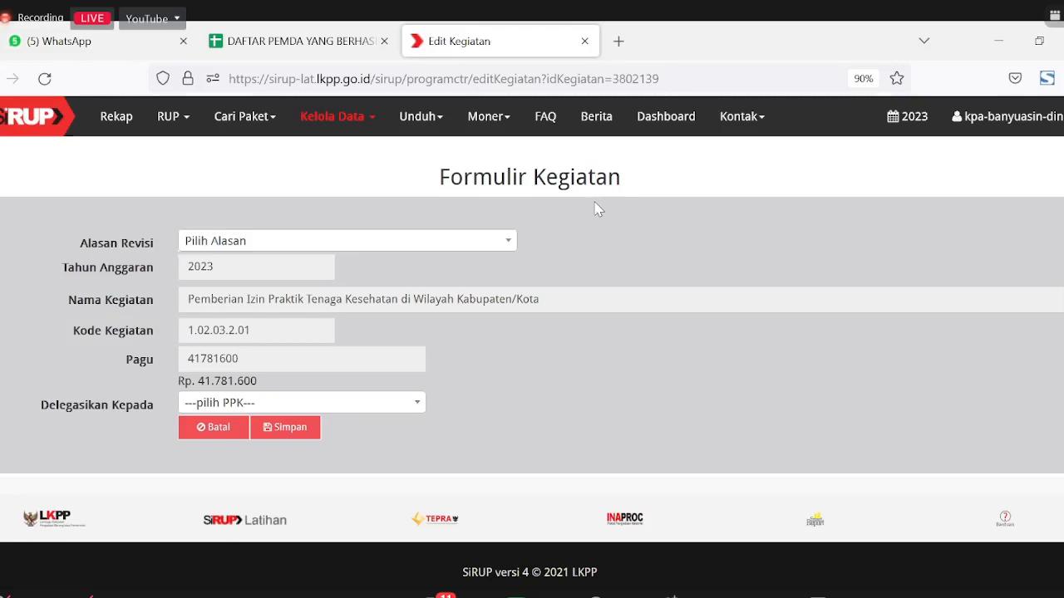
{"action": "left_click", "coordinate": [212, 429]}
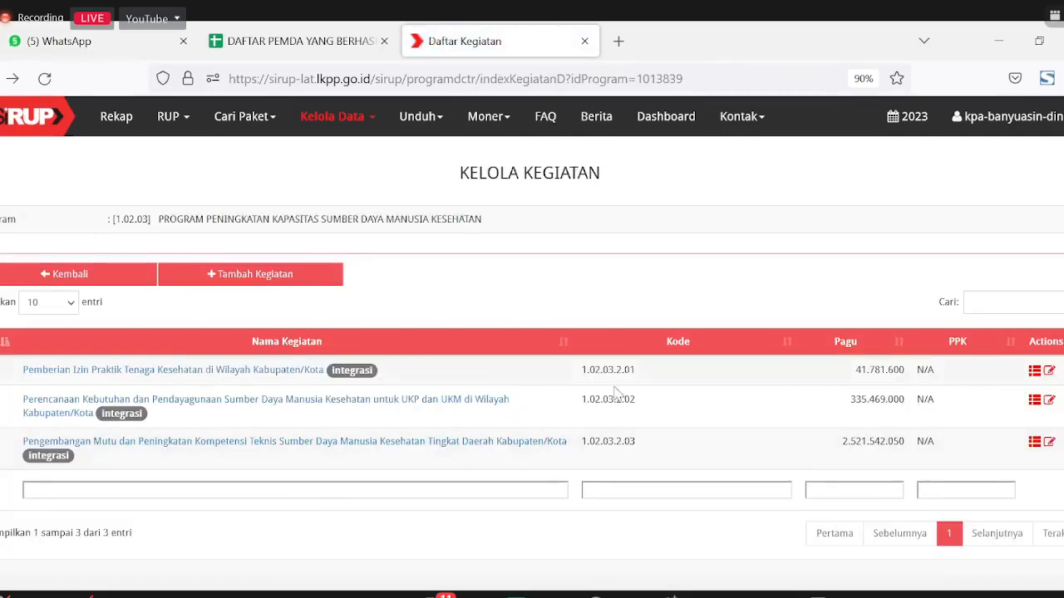
{"action": "left_click", "coordinate": [141, 276]}
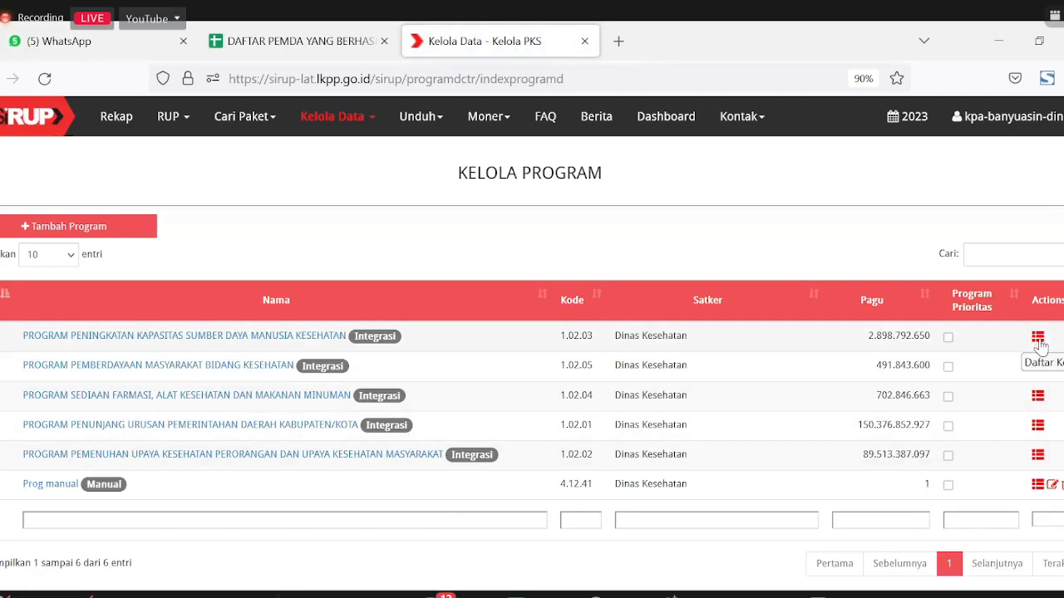
Step: Set the first 1.02.03 activity's revision reason to Delegasi Kepada PPK, delegate it to PPK 273, and save
{"action": "left_click", "coordinate": [1039, 342]}
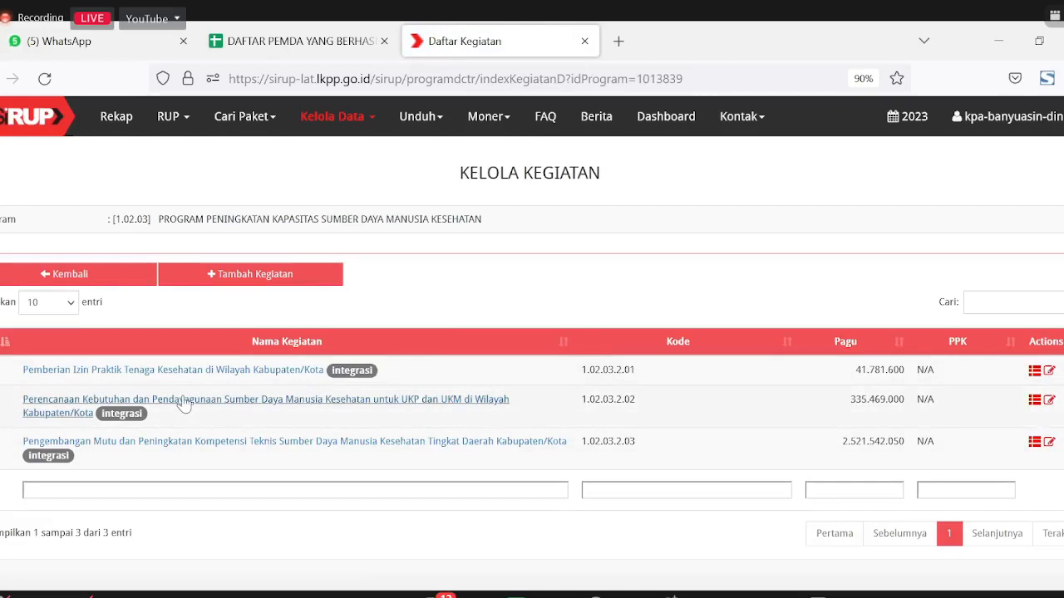
{"action": "left_click", "coordinate": [1047, 372]}
{"action": "left_click", "coordinate": [214, 242]}
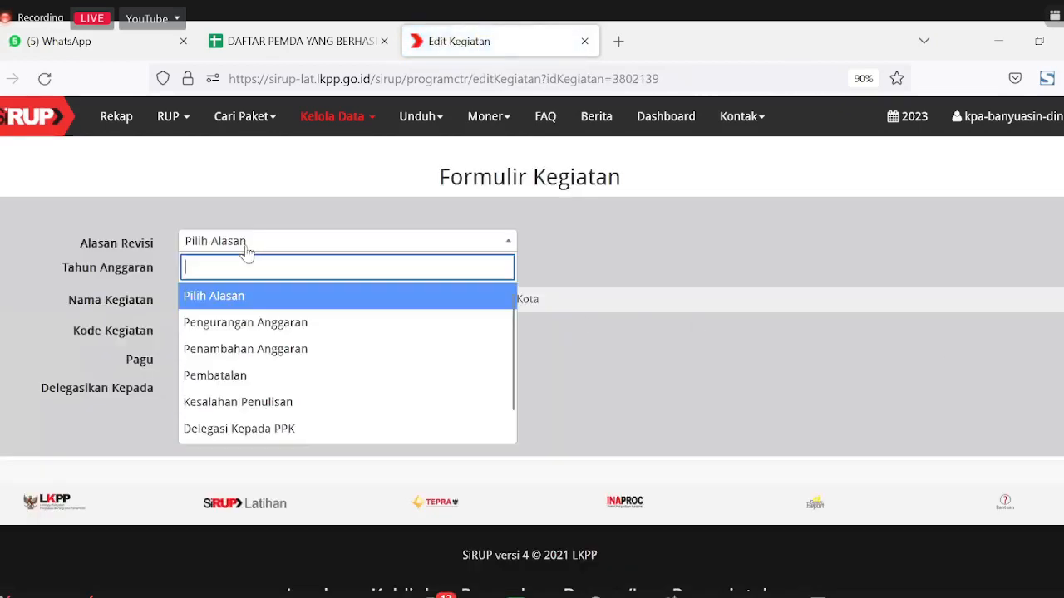
{"action": "left_click", "coordinate": [229, 429]}
{"action": "left_click", "coordinate": [250, 387]}
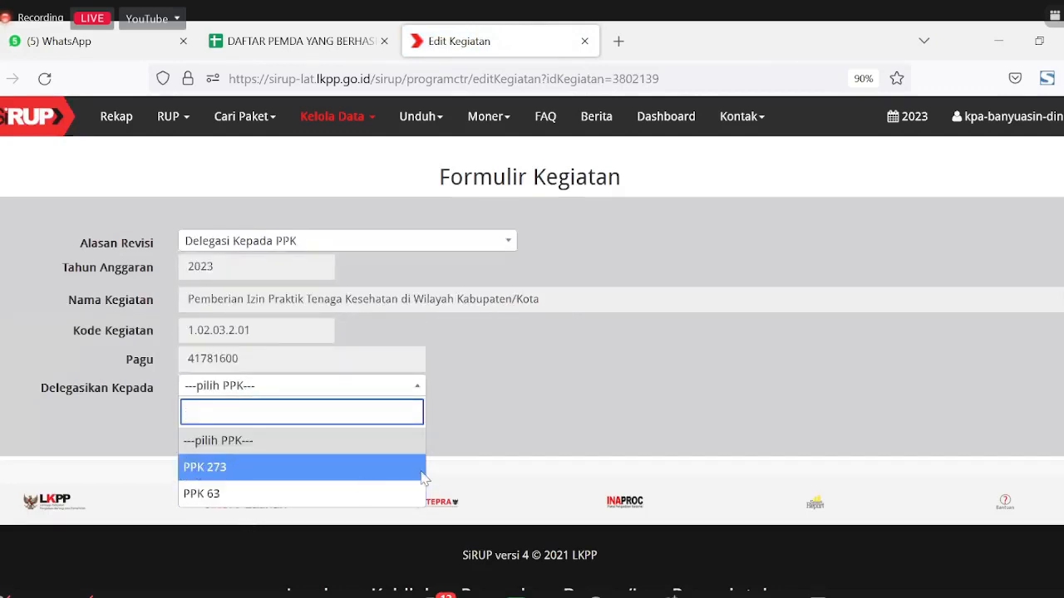
{"action": "left_click", "coordinate": [293, 465]}
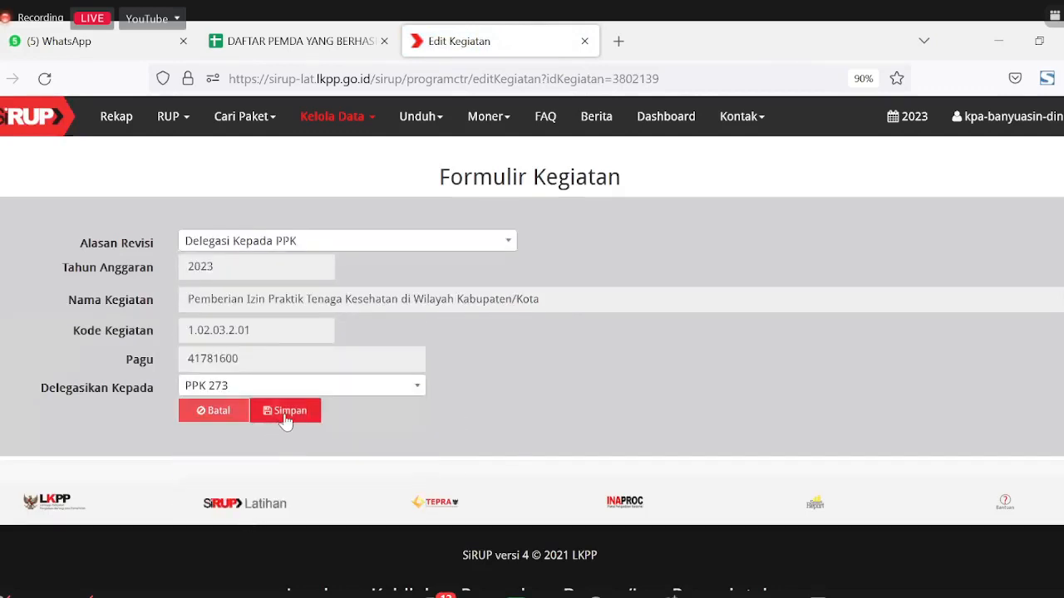
{"action": "left_click", "coordinate": [284, 416]}
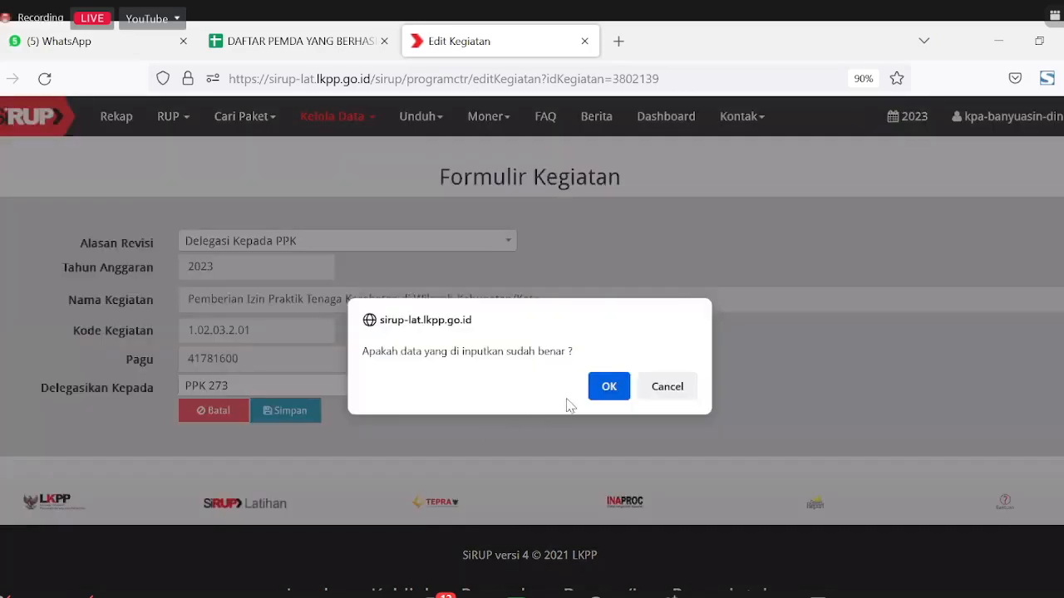
{"action": "left_click", "coordinate": [600, 391]}
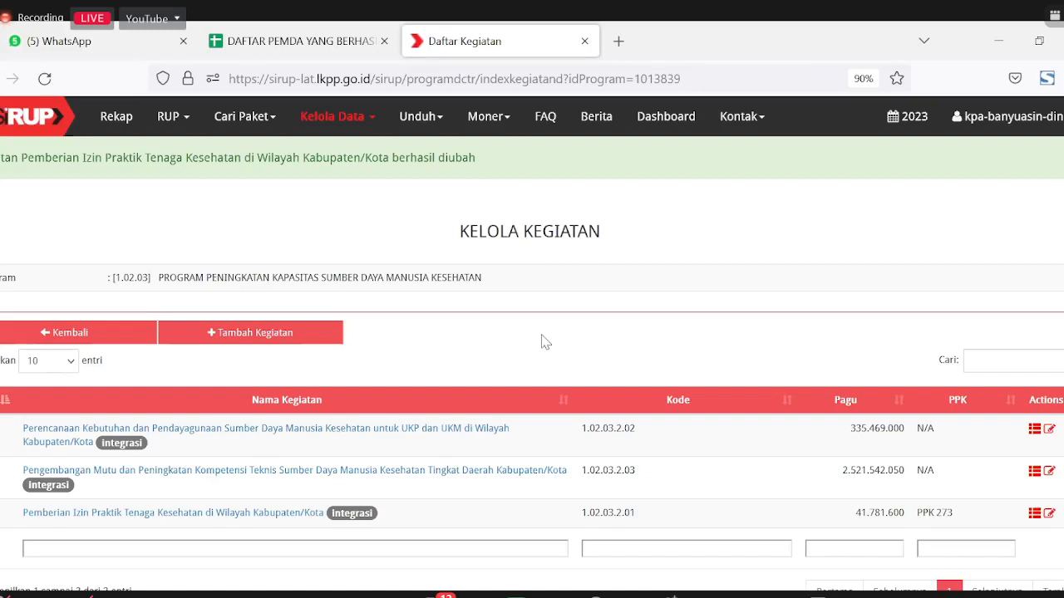
Step: Set activity 1.02.03.2.03's revision reason to Delegasi Kepada PPK, delegate to PPK 273, and save
{"action": "left_click", "coordinate": [1049, 471]}
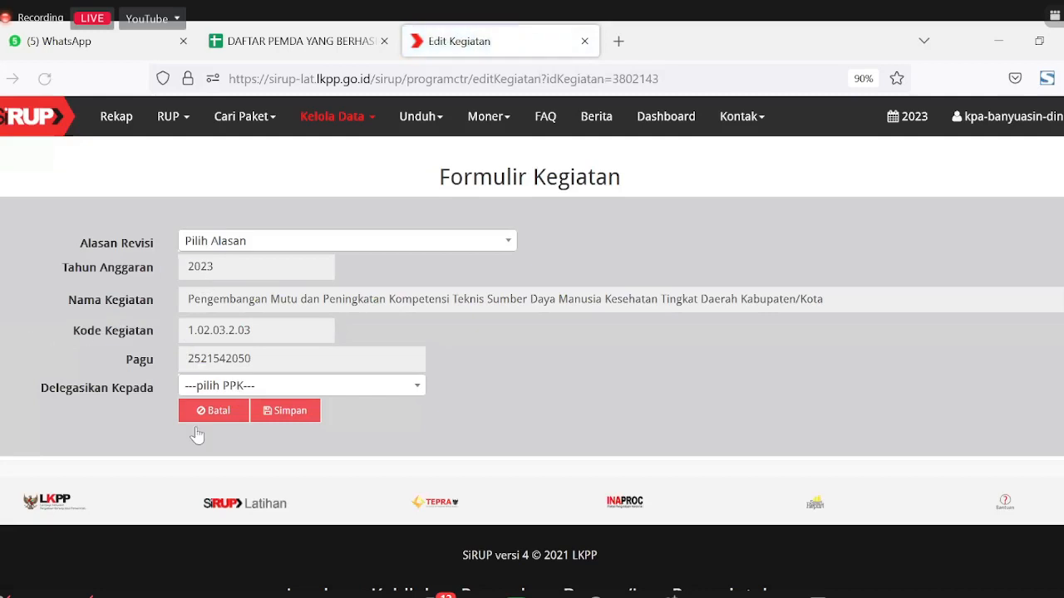
{"action": "left_click", "coordinate": [246, 245]}
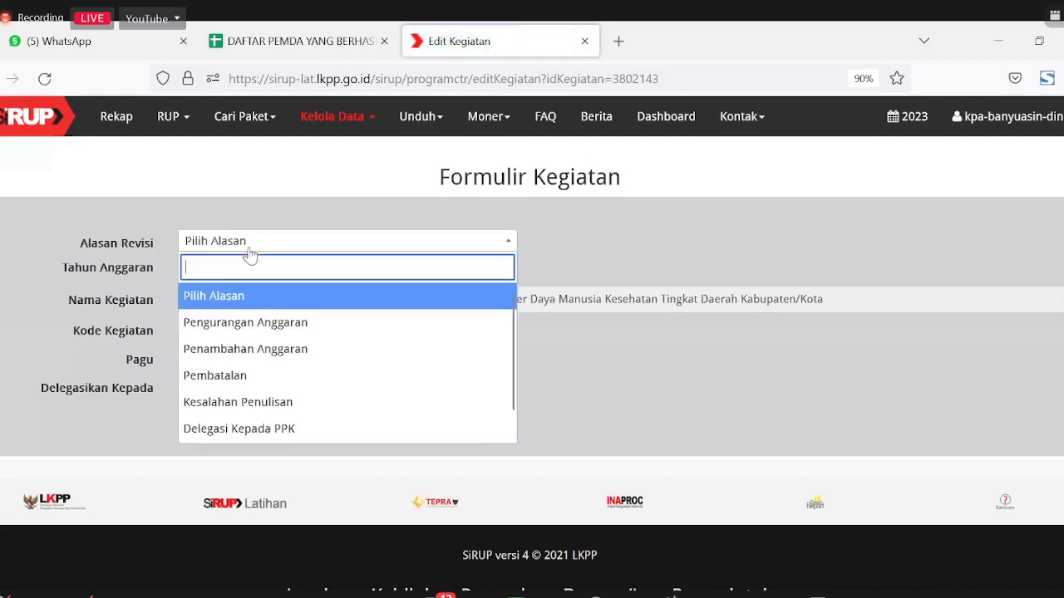
{"action": "left_click", "coordinate": [252, 419]}
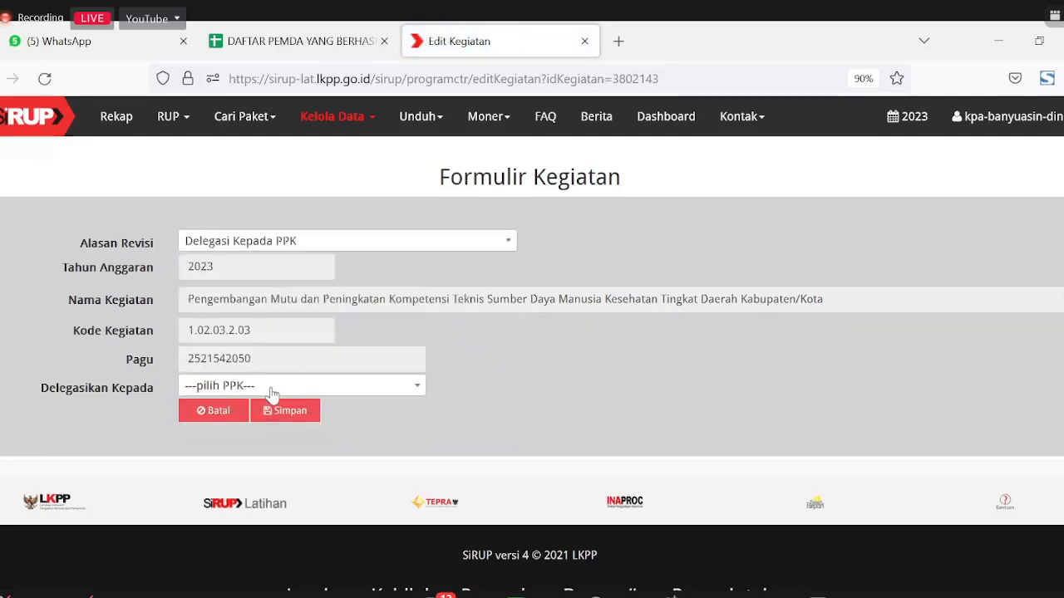
{"action": "left_click", "coordinate": [268, 388]}
{"action": "left_click", "coordinate": [285, 471]}
{"action": "left_click", "coordinate": [293, 413]}
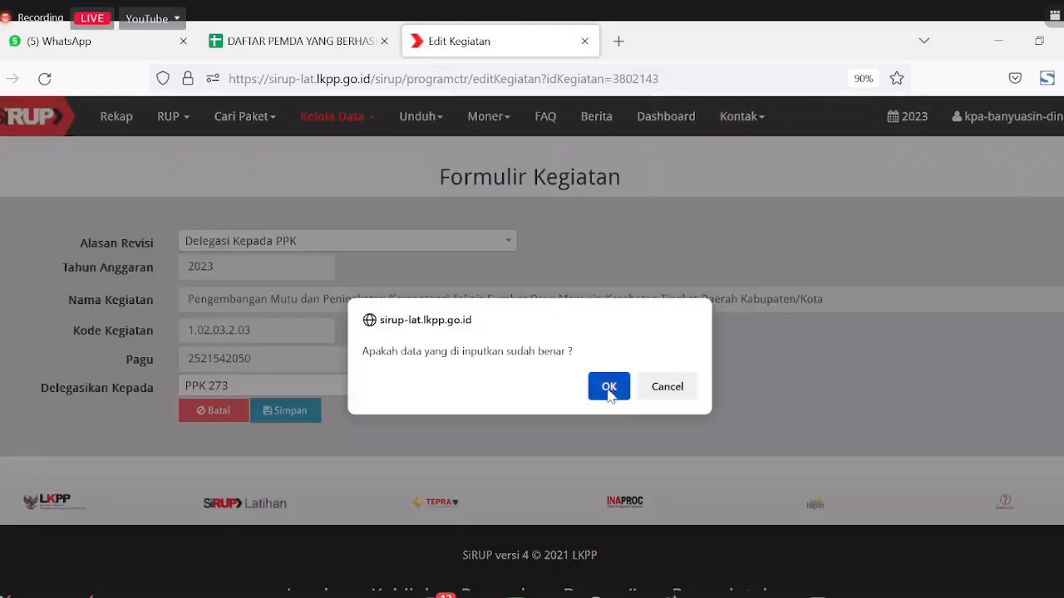
{"action": "left_click", "coordinate": [611, 388]}
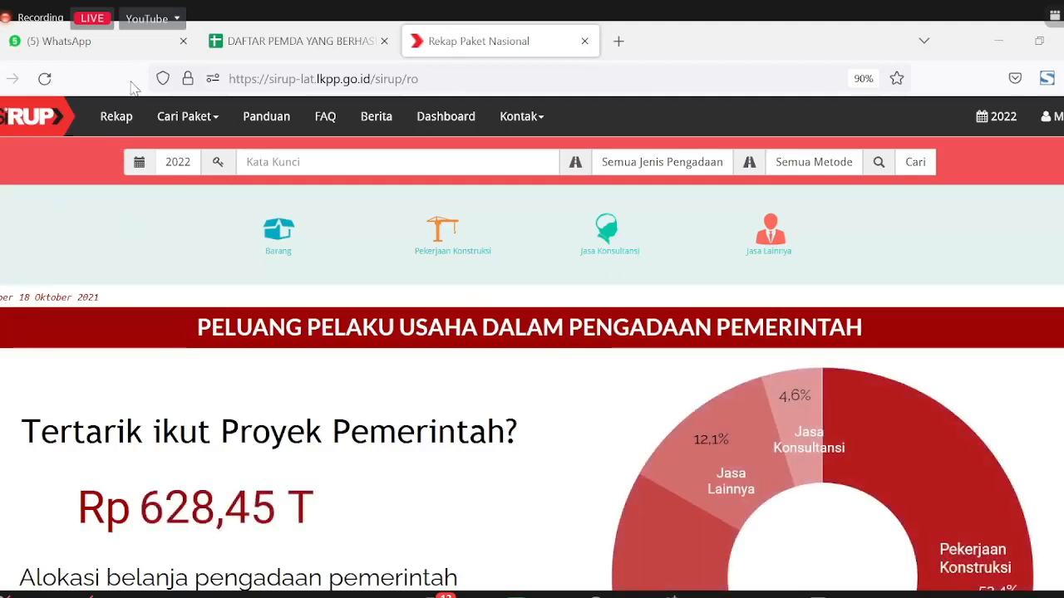
Step: Load the LPSE Latihan training site address in the browser
{"action": "left_click", "coordinate": [364, 80]}
{"action": "type", "text": "https://latihan-lpse.lkpp.go.id/spse4dev/"}
{"action": "key", "text": "Return"}
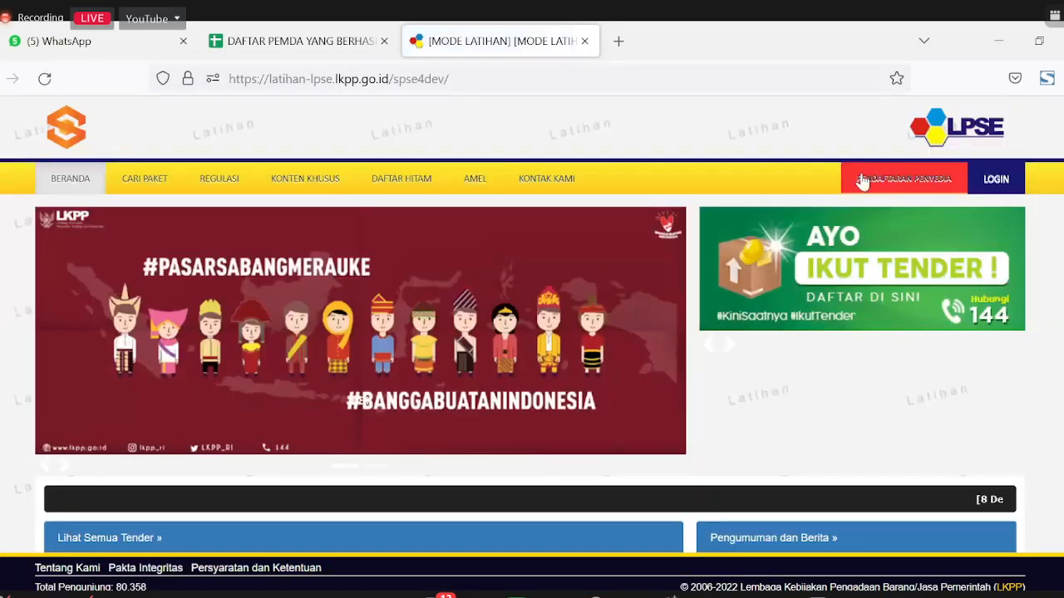
Step: Log in as a Non Penyedia user with the PPK user ID, password and captcha code
{"action": "left_click", "coordinate": [993, 187]}
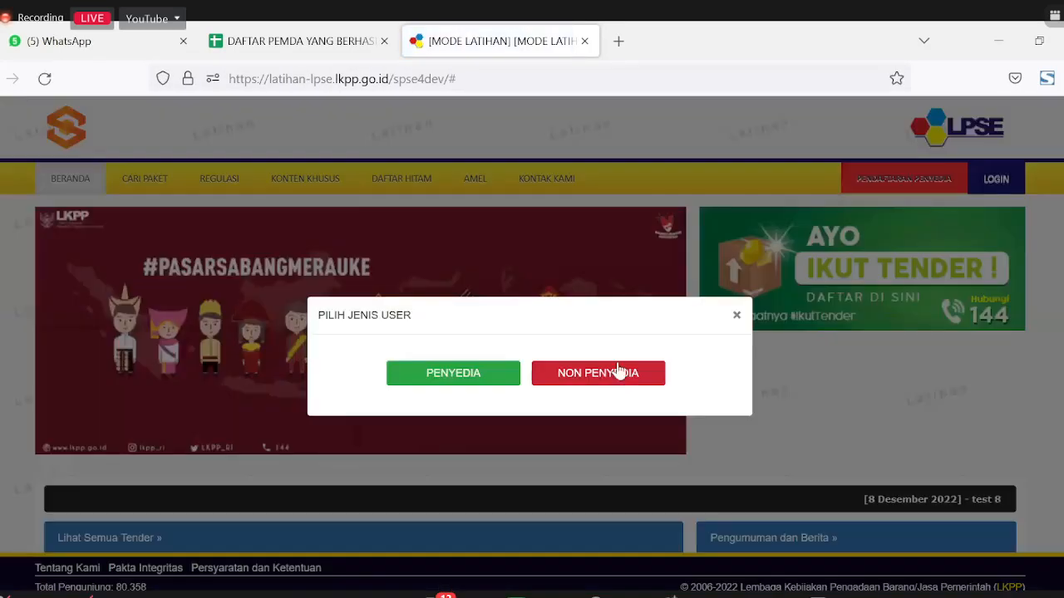
{"action": "left_click", "coordinate": [620, 374]}
{"action": "left_click", "coordinate": [532, 368]}
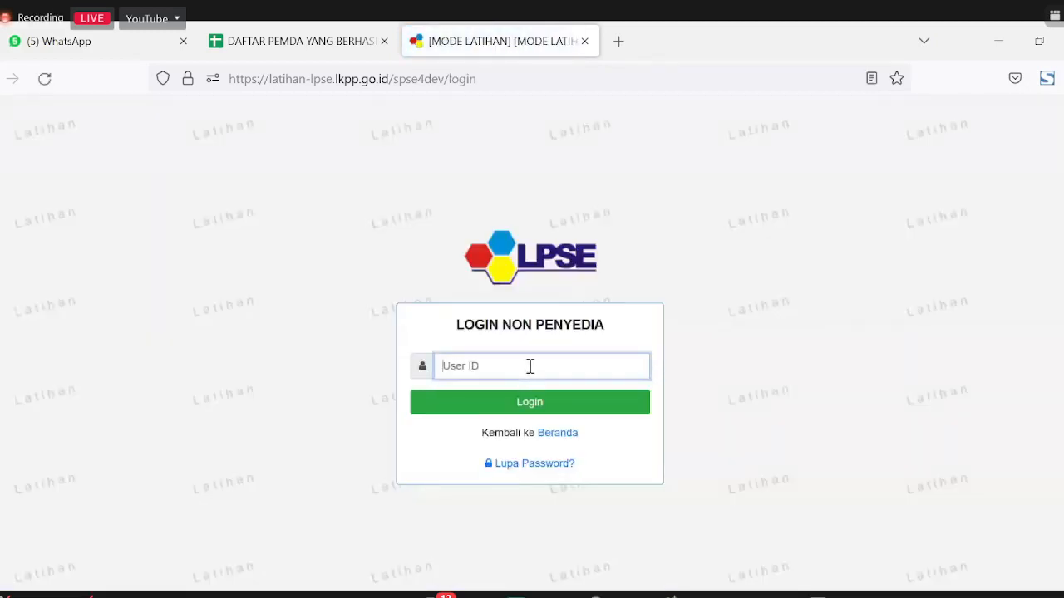
{"action": "type", "text": "ppk2"}
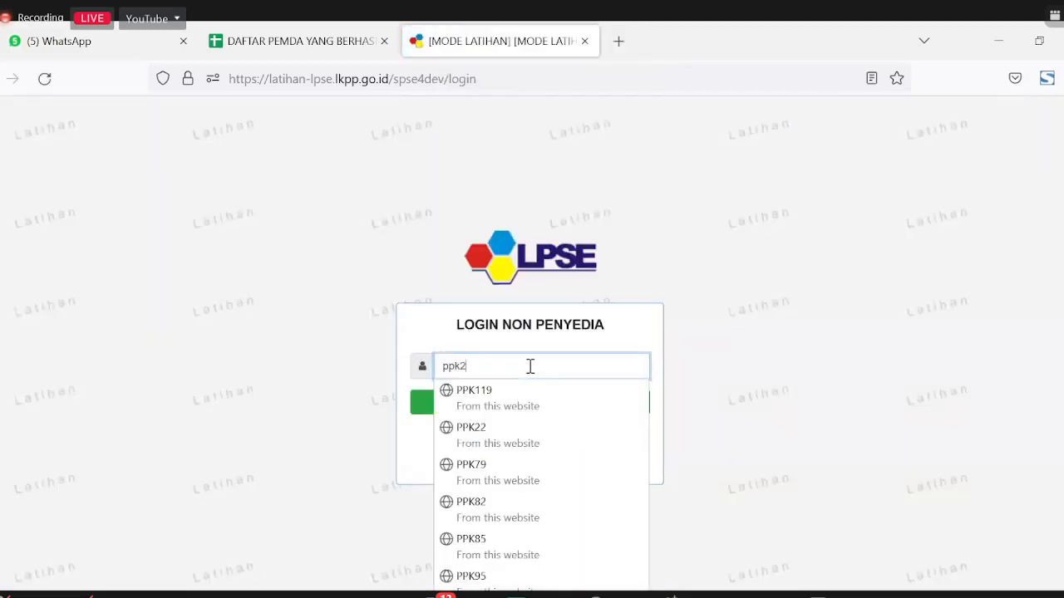
{"action": "type", "text": "73"}
{"action": "left_click", "coordinate": [510, 404]}
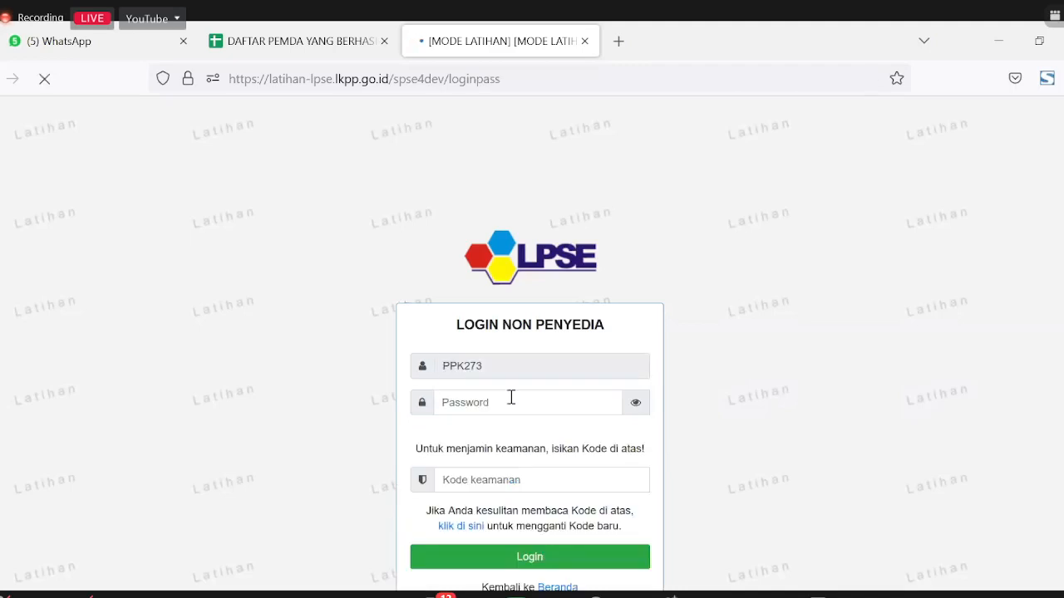
{"action": "left_click", "coordinate": [510, 381]}
{"action": "type", "text": "••"}
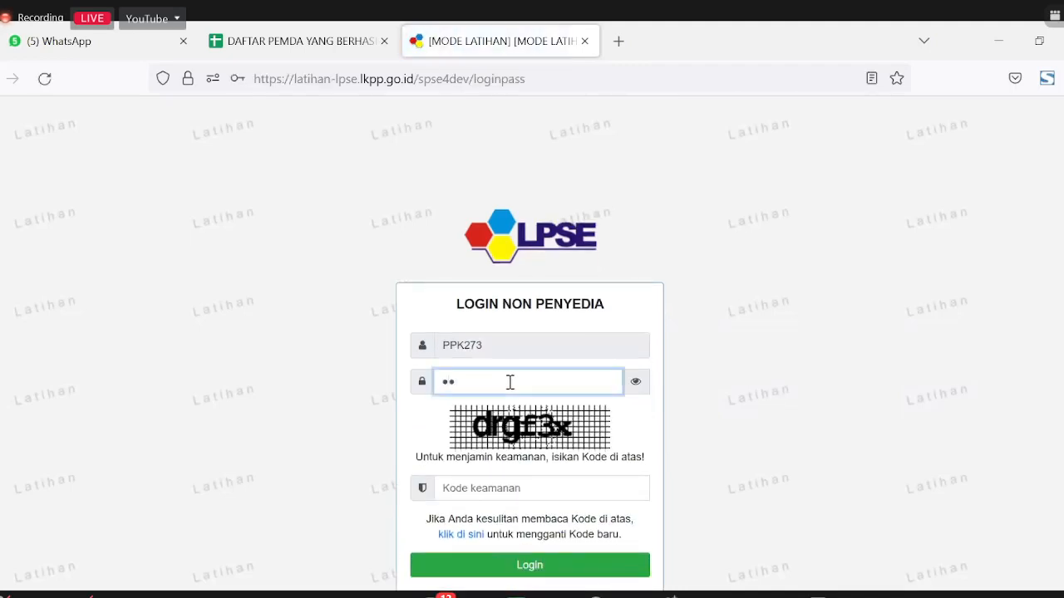
{"action": "type", "text": "••••"}
{"action": "left_click", "coordinate": [524, 482]}
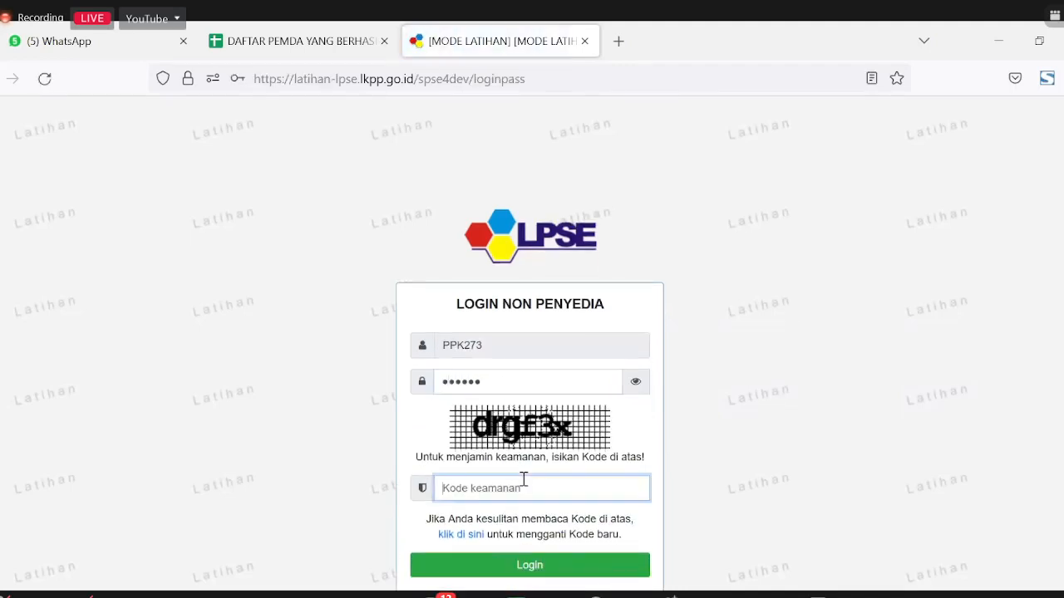
{"action": "type", "text": "drg"}
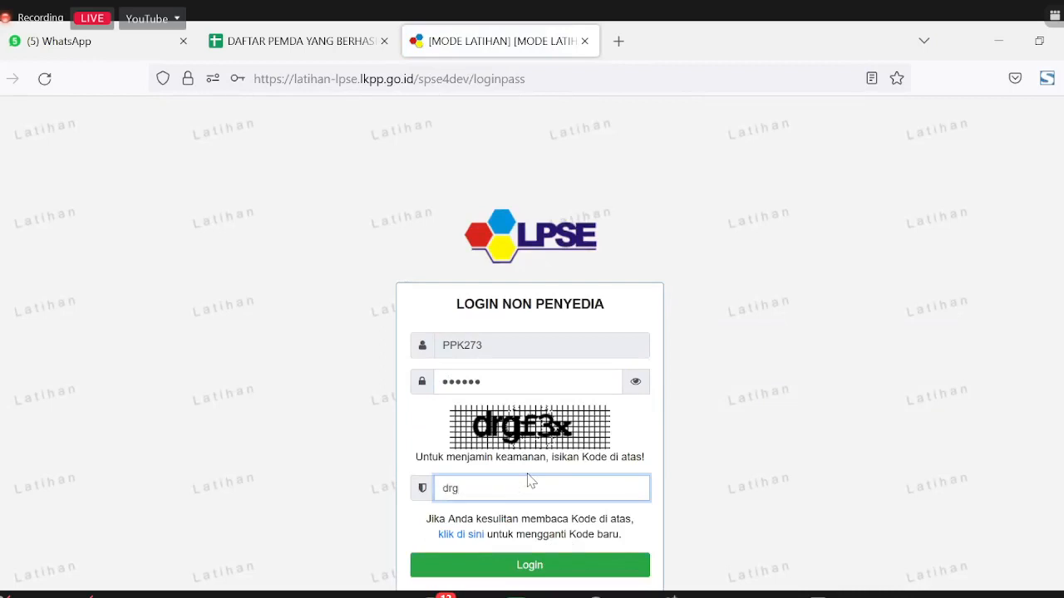
{"action": "type", "text": "f3x"}
{"action": "left_click", "coordinate": [546, 569]}
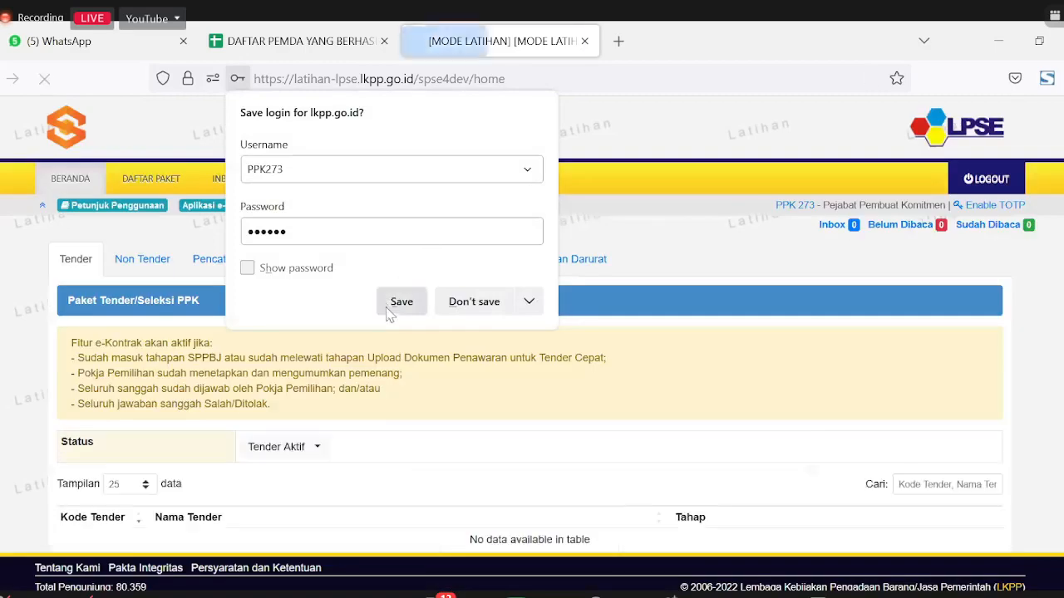
{"action": "left_click", "coordinate": [402, 301]}
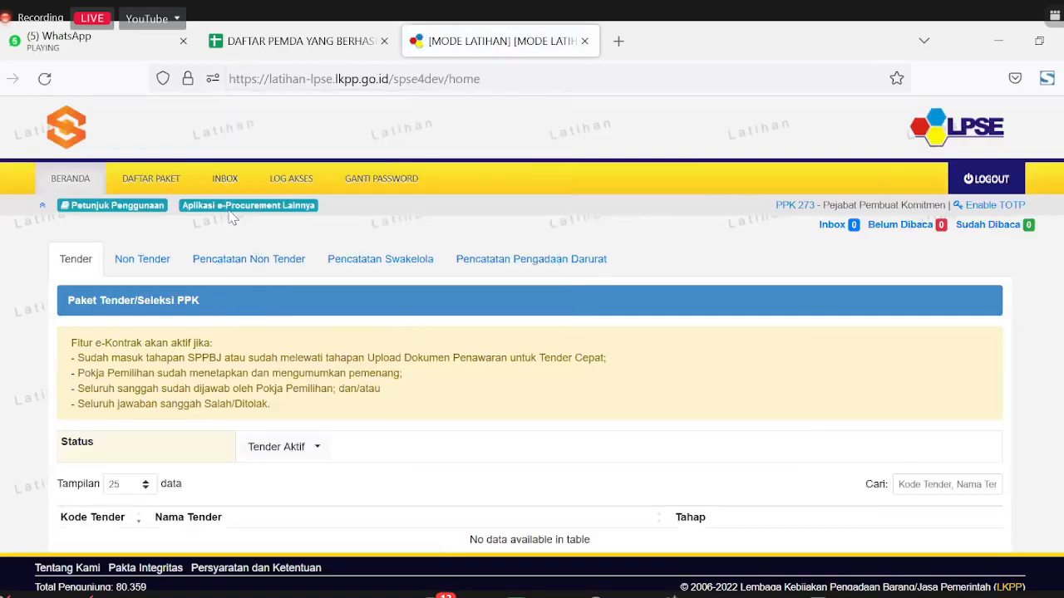
Step: Enter SiRUP via MASUK LATIHAN under Aplikasi e-Procurement Lainnya and select budget year 2023
{"action": "left_click", "coordinate": [231, 208]}
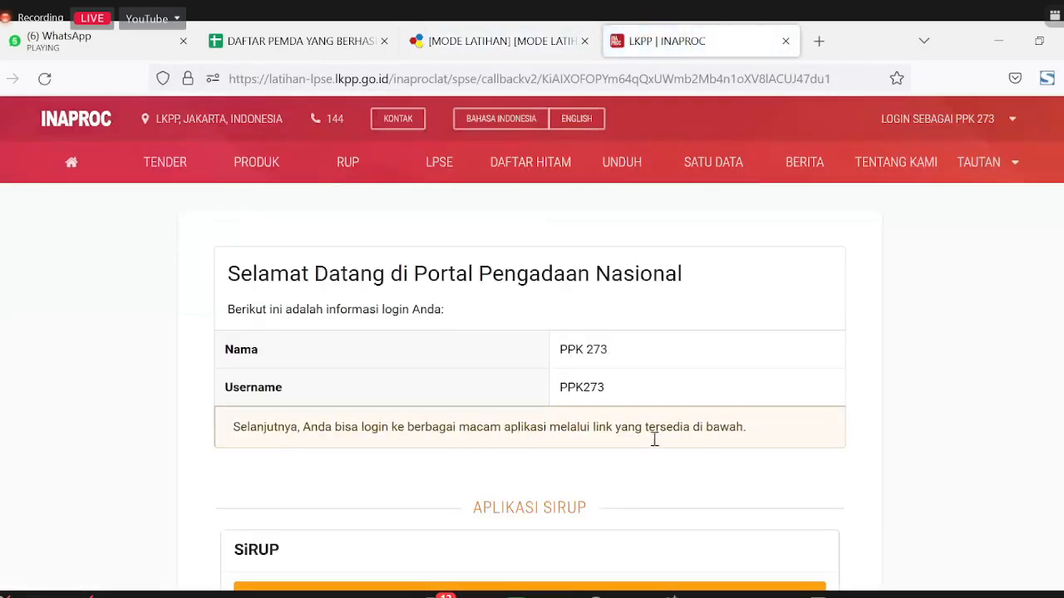
{"action": "scroll", "coordinate": [654, 439], "scroll_direction": "down", "scroll_amount": 3}
{"action": "left_click", "coordinate": [434, 424]}
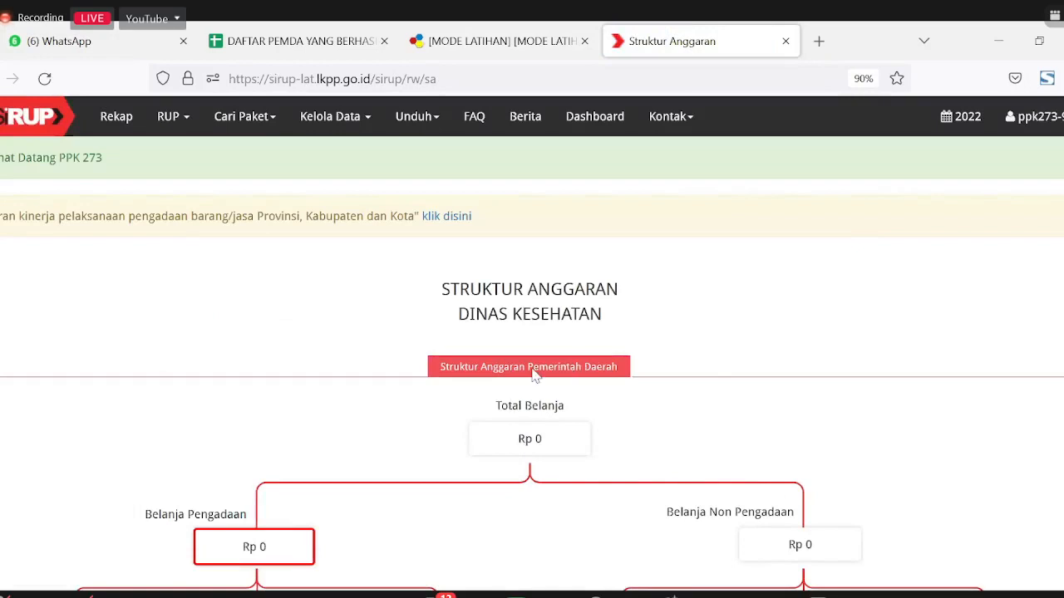
{"action": "left_click", "coordinate": [964, 121]}
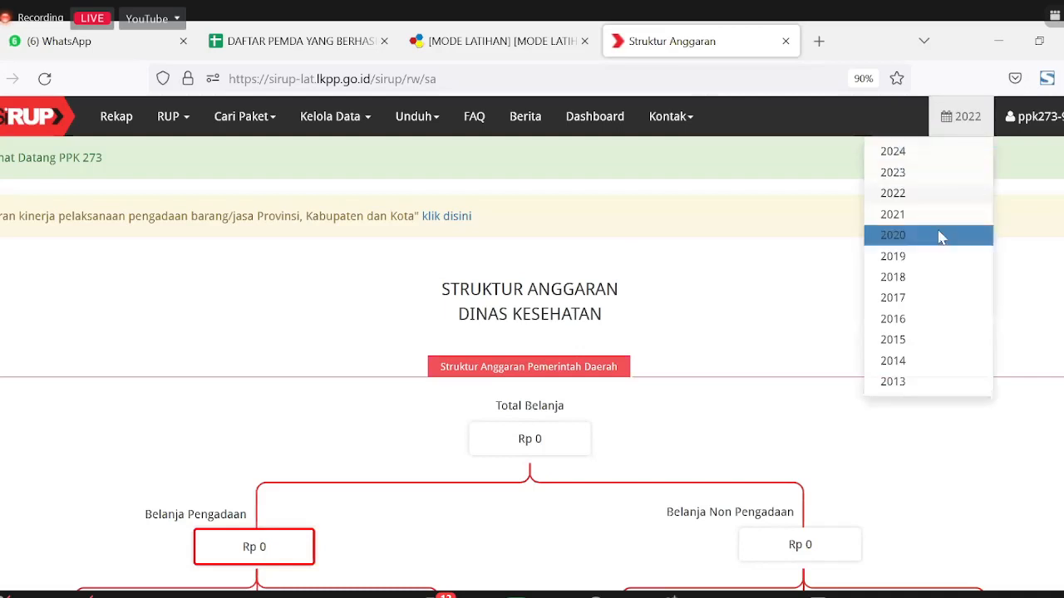
{"action": "left_click", "coordinate": [898, 179]}
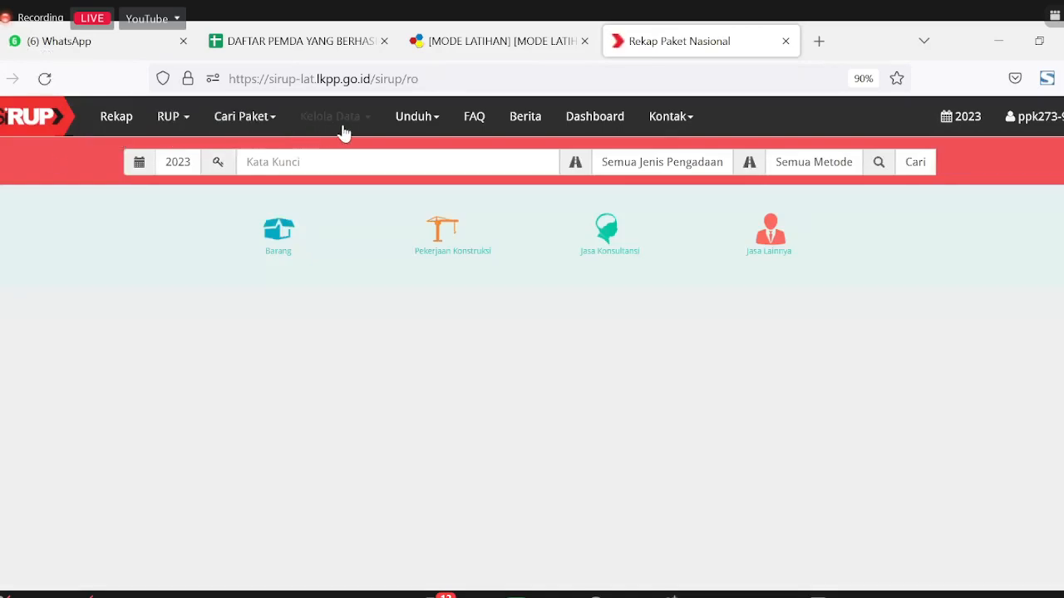
Step: View the health human-resources program under Kelola Data > Kelola PKS, then go to Rencana Kerja Anggaran
{"action": "left_click", "coordinate": [340, 129]}
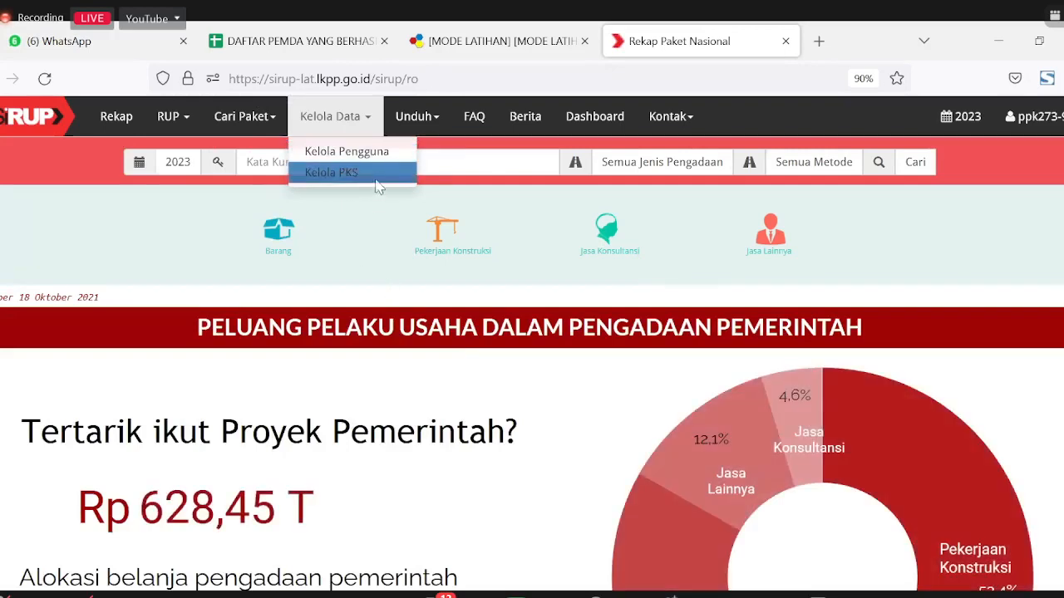
{"action": "left_click", "coordinate": [329, 176]}
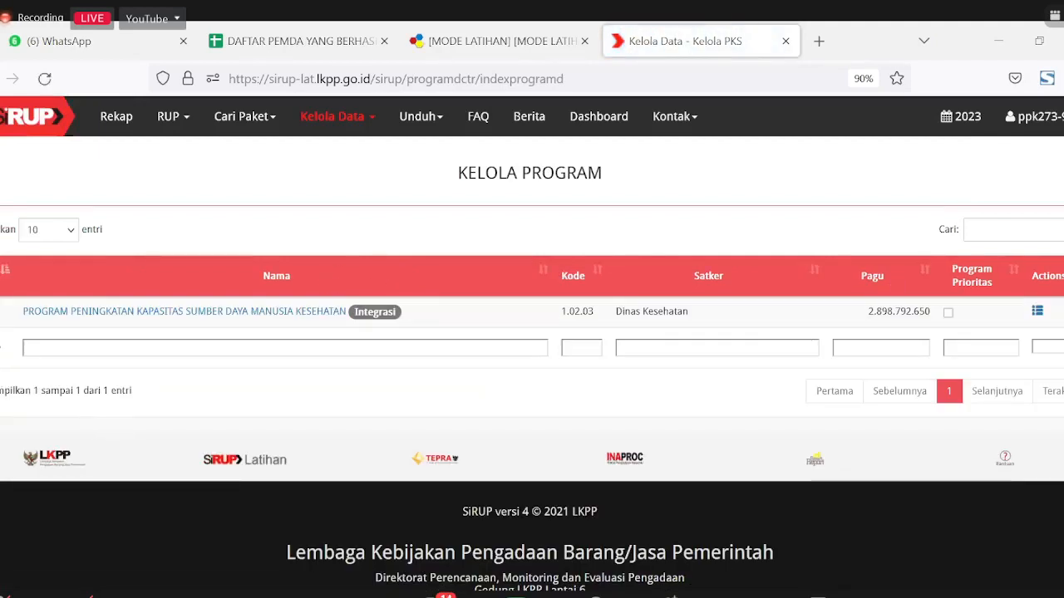
{"action": "left_click_drag", "start_coordinate": [340, 312], "coordinate": [374, 220]}
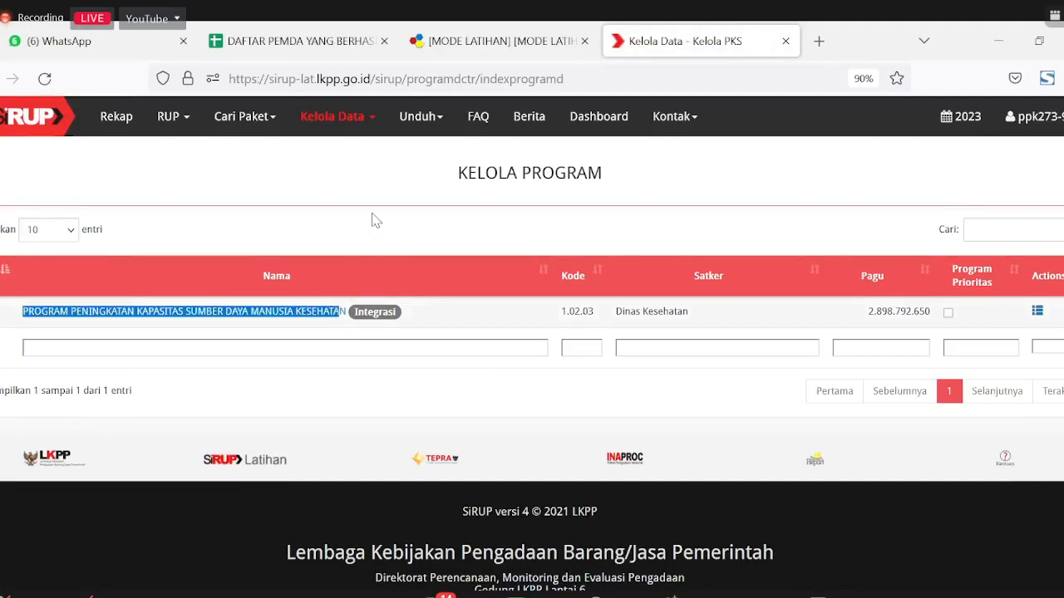
{"action": "left_click", "coordinate": [374, 220]}
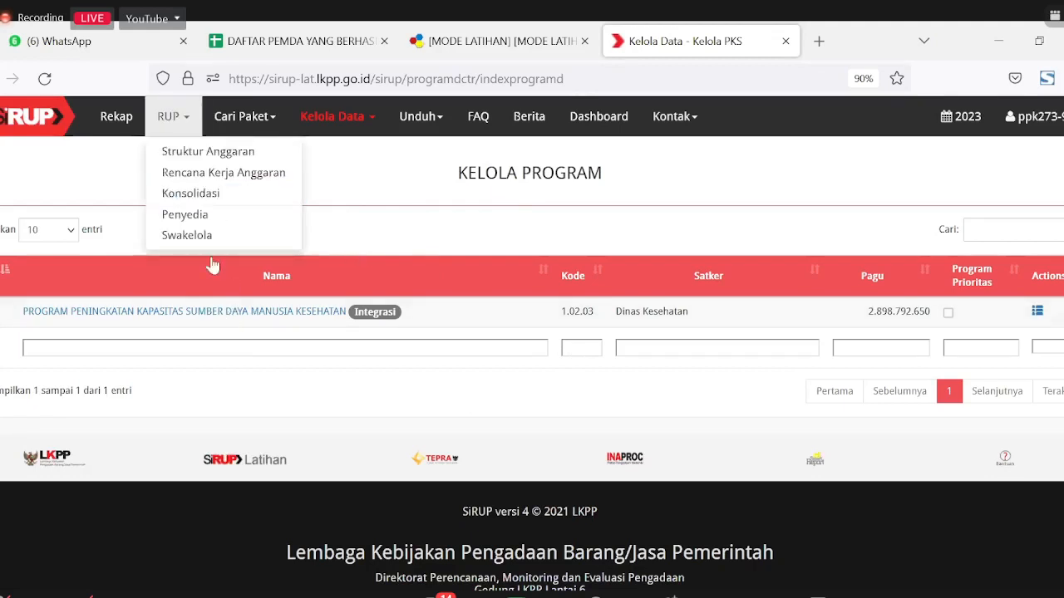
{"action": "left_click", "coordinate": [208, 172]}
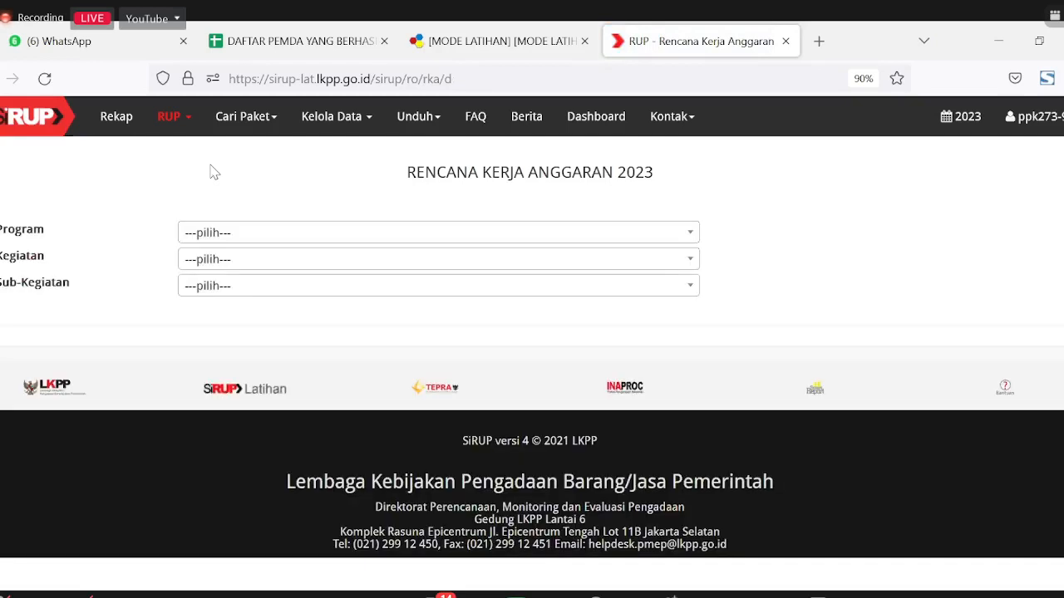
Step: Reload Rencana Kerja Anggaran and pick the SDM Kesehatan program, Kegiatan 1.02.03.2.03 and Sub-Kegiatan 1.02.03.2.03.01
{"action": "left_click", "coordinate": [174, 121]}
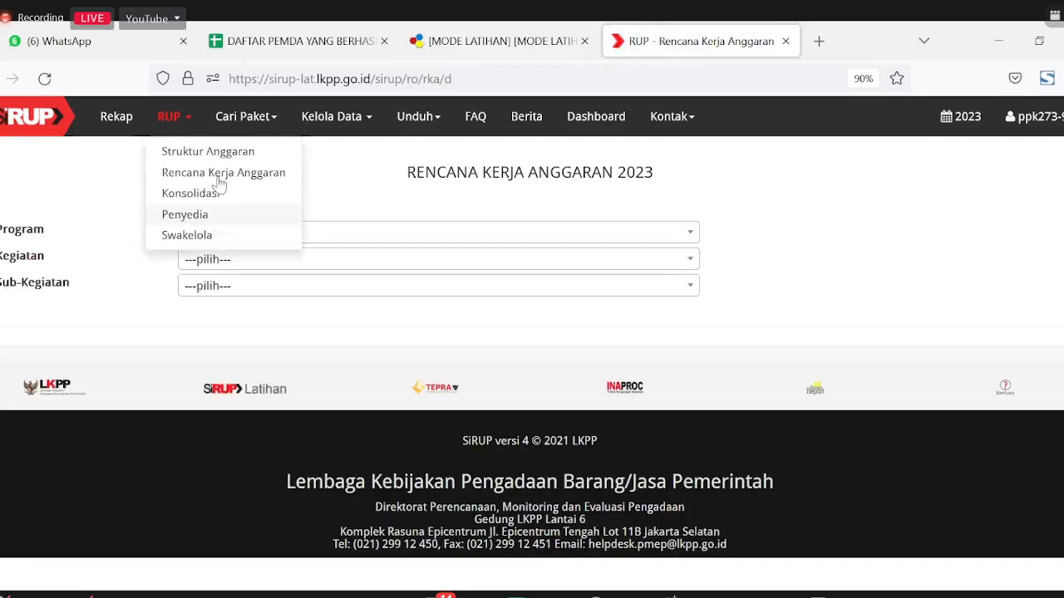
{"action": "left_click", "coordinate": [251, 192]}
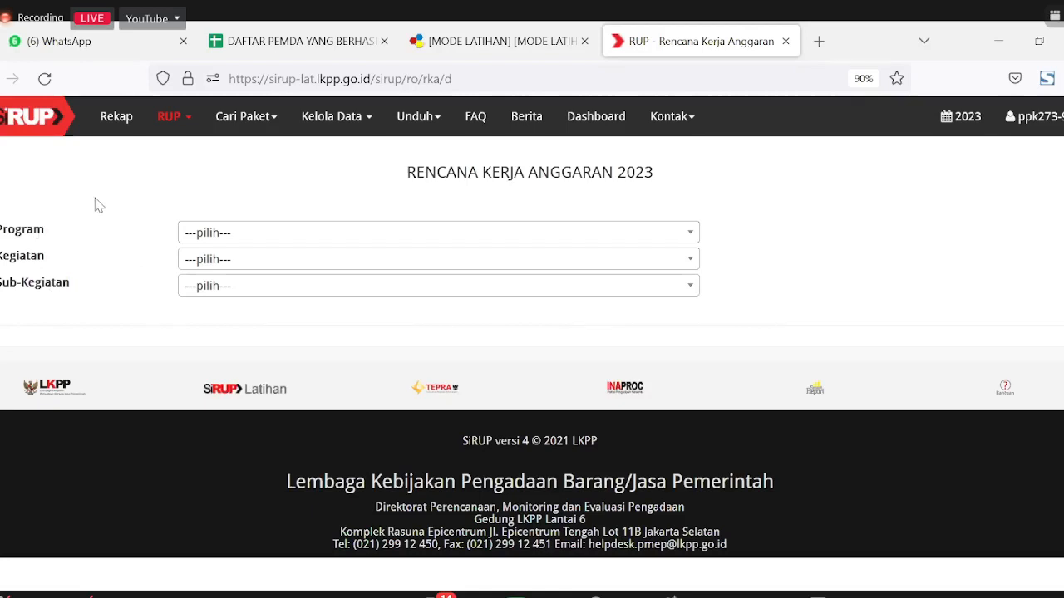
{"action": "left_click", "coordinate": [209, 233]}
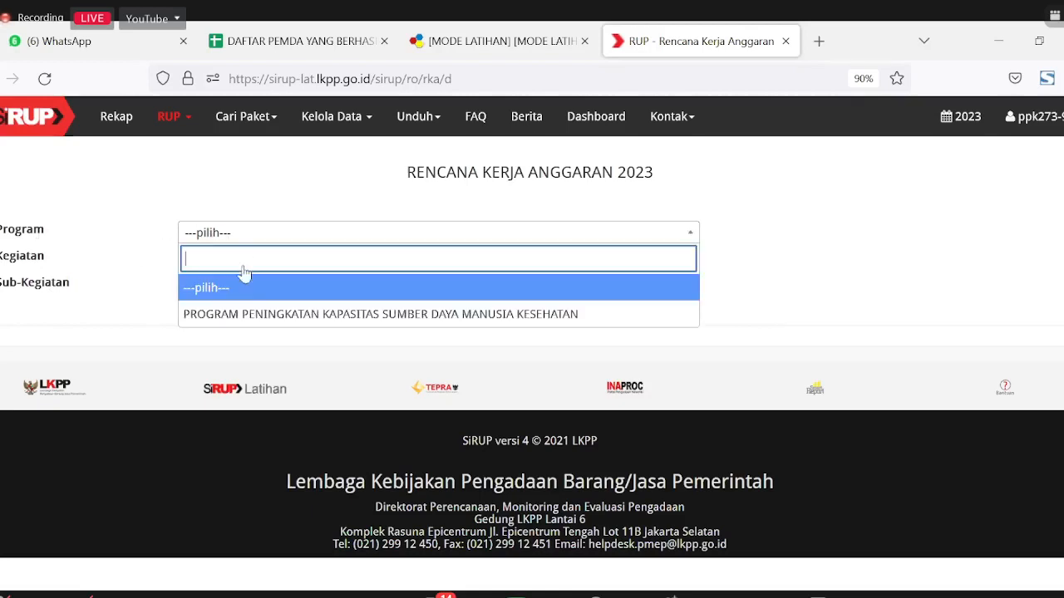
{"action": "left_click", "coordinate": [264, 312]}
{"action": "left_click", "coordinate": [241, 262]}
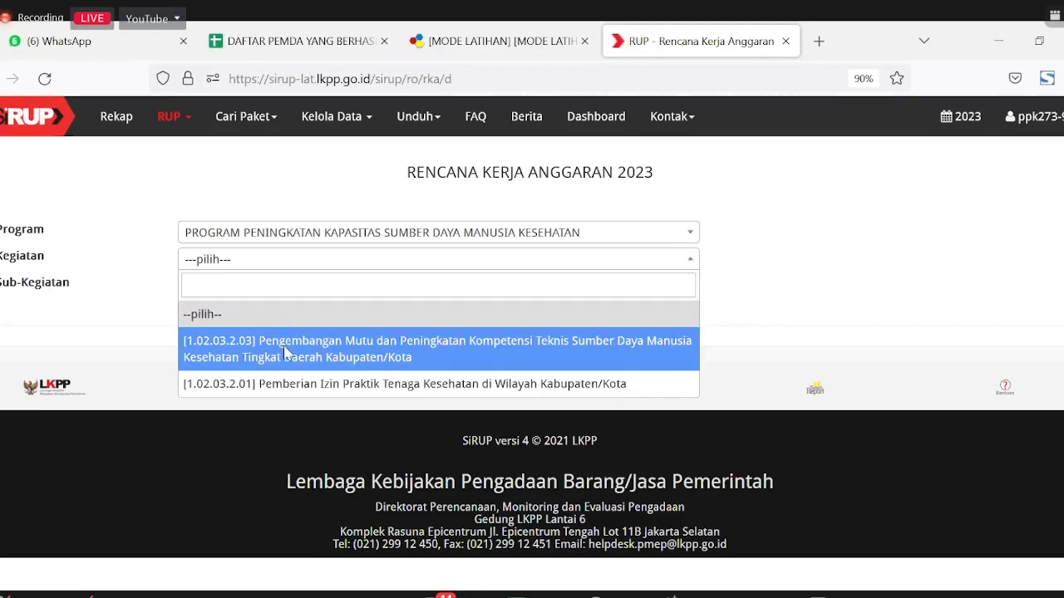
{"action": "left_click", "coordinate": [284, 352]}
{"action": "left_click", "coordinate": [241, 287]}
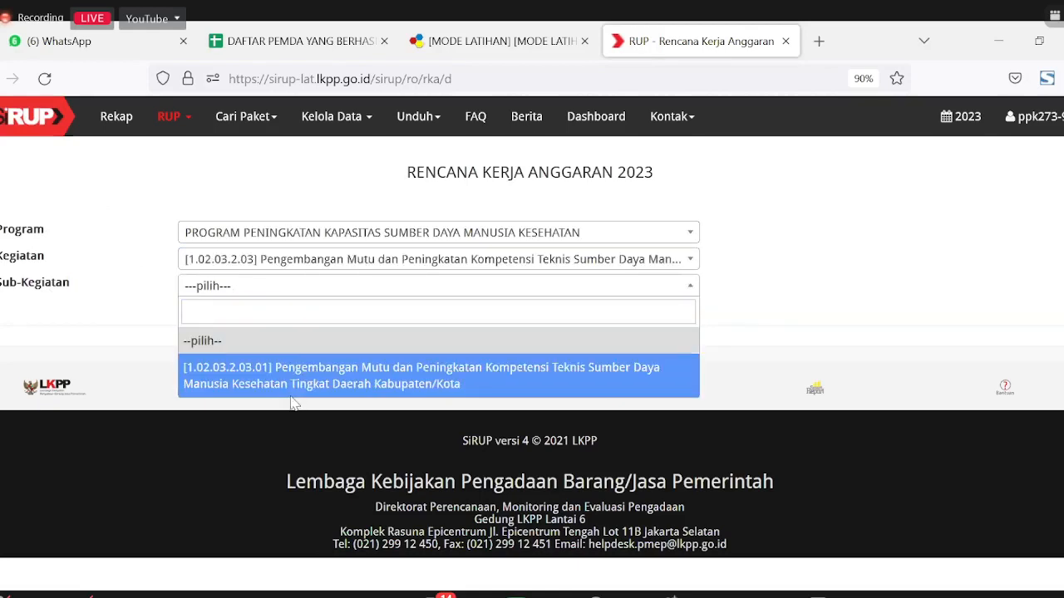
{"action": "left_click", "coordinate": [293, 388]}
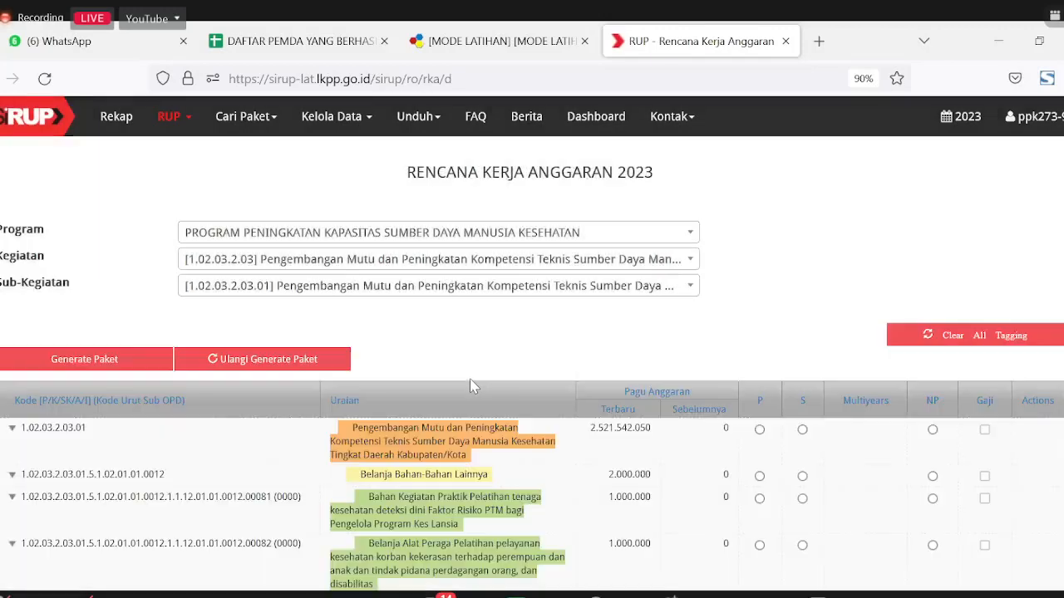
Step: Switch to Kegiatan 1.02.03.2.01 and Sub-Kegiatan 1.02.03.2.01.01, listing RKA items totalling 41.781.600
{"action": "scroll", "coordinate": [469, 383], "scroll_direction": "down", "scroll_amount": 15}
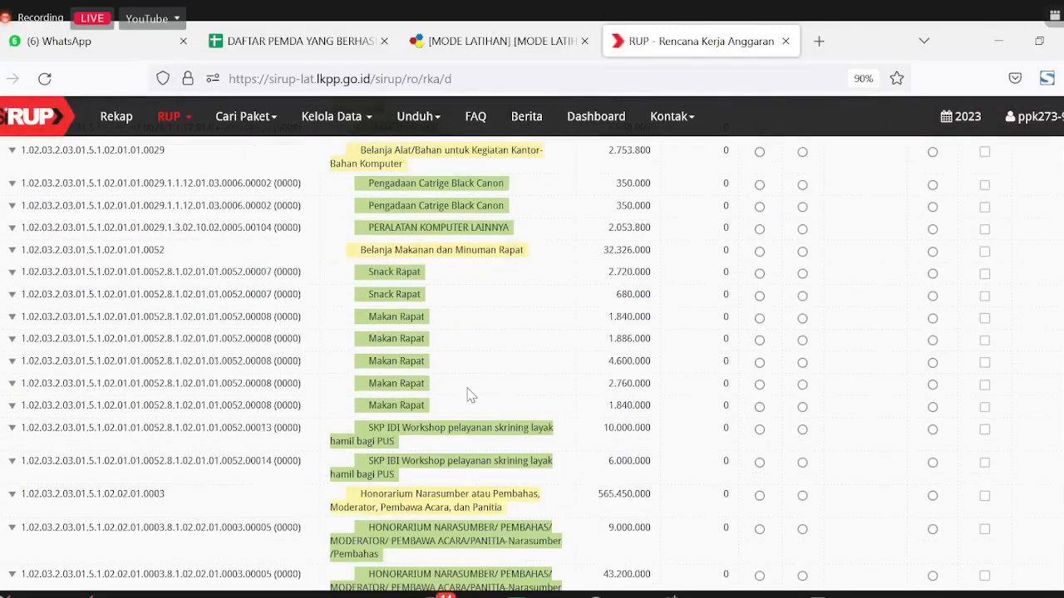
{"action": "scroll", "coordinate": [470, 395], "scroll_direction": "up", "scroll_amount": 15}
{"action": "left_click", "coordinate": [339, 287]}
{"action": "left_click", "coordinate": [341, 285]}
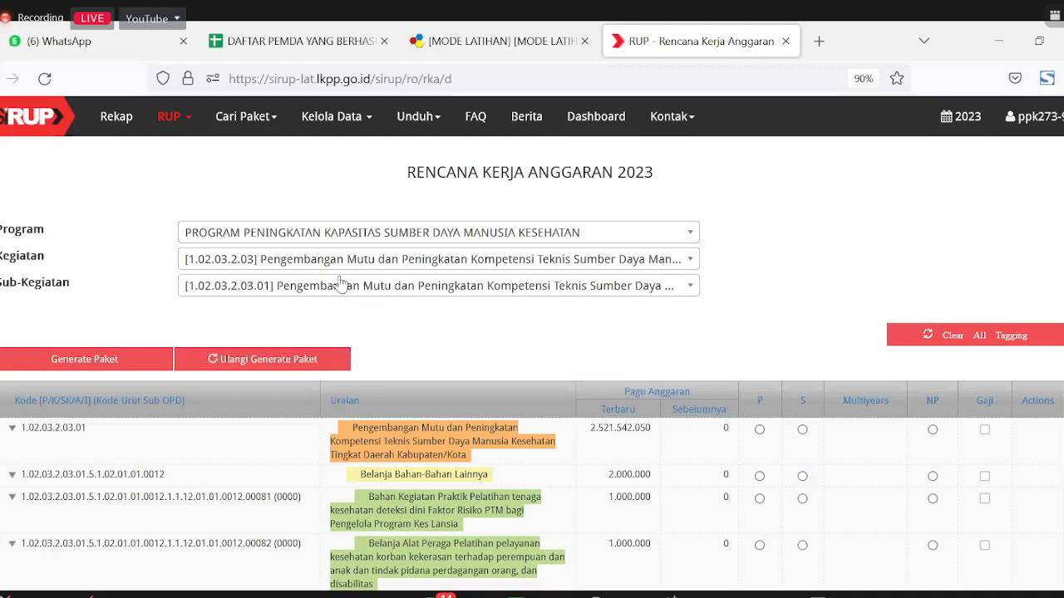
{"action": "left_click", "coordinate": [341, 259]}
{"action": "left_click", "coordinate": [349, 379]}
{"action": "left_click", "coordinate": [320, 291]}
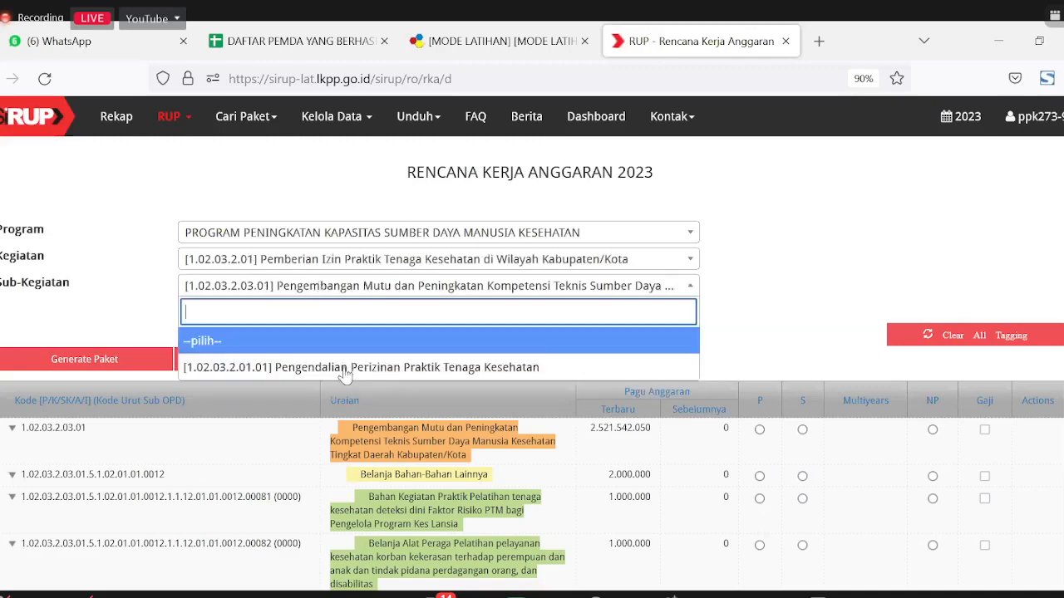
{"action": "left_click", "coordinate": [345, 371]}
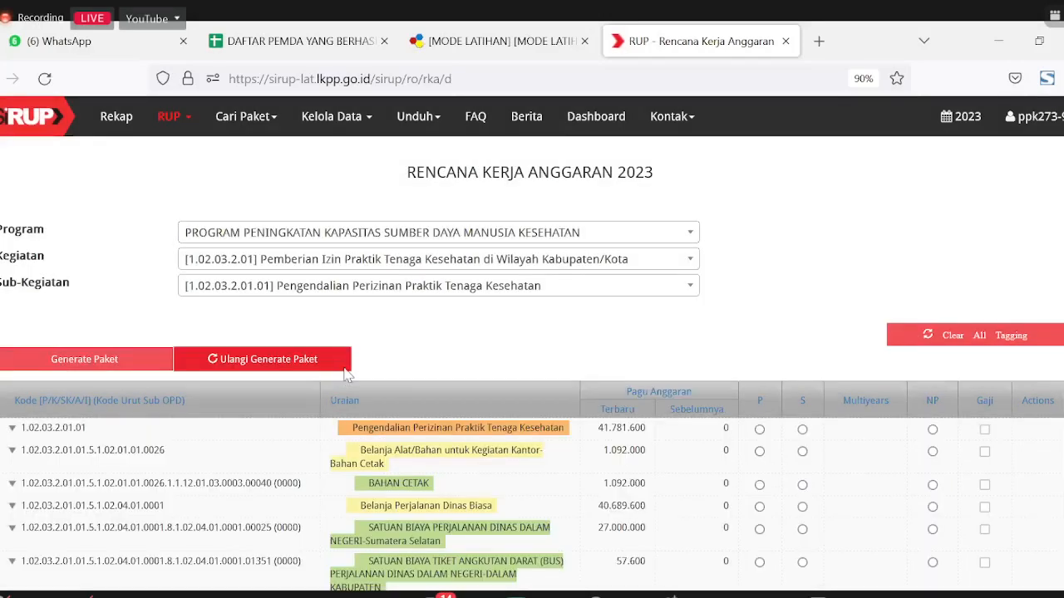
{"action": "scroll", "coordinate": [343, 366], "scroll_direction": "down", "scroll_amount": 6}
{"action": "scroll", "coordinate": [349, 372], "scroll_direction": "up", "scroll_amount": 4}
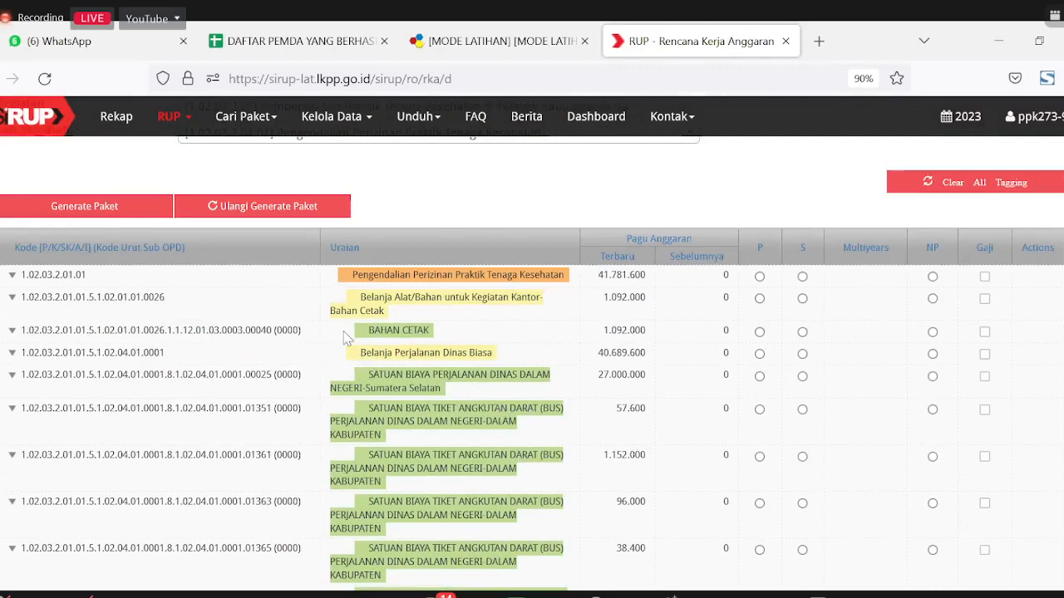
{"action": "scroll", "coordinate": [332, 339], "scroll_direction": "up", "scroll_amount": 2}
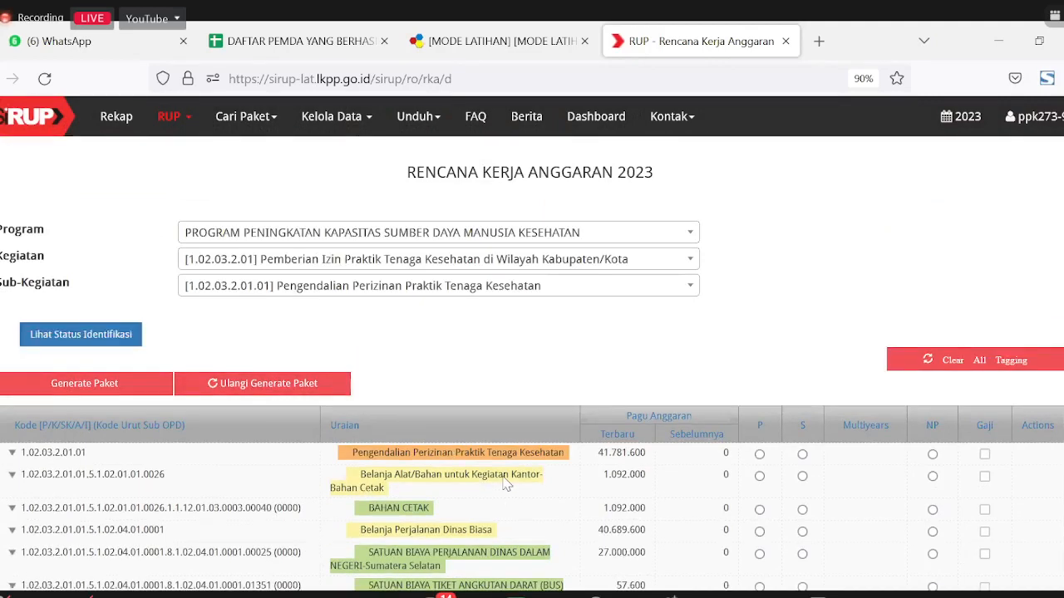
{"action": "scroll", "coordinate": [505, 484], "scroll_direction": "down", "scroll_amount": 2}
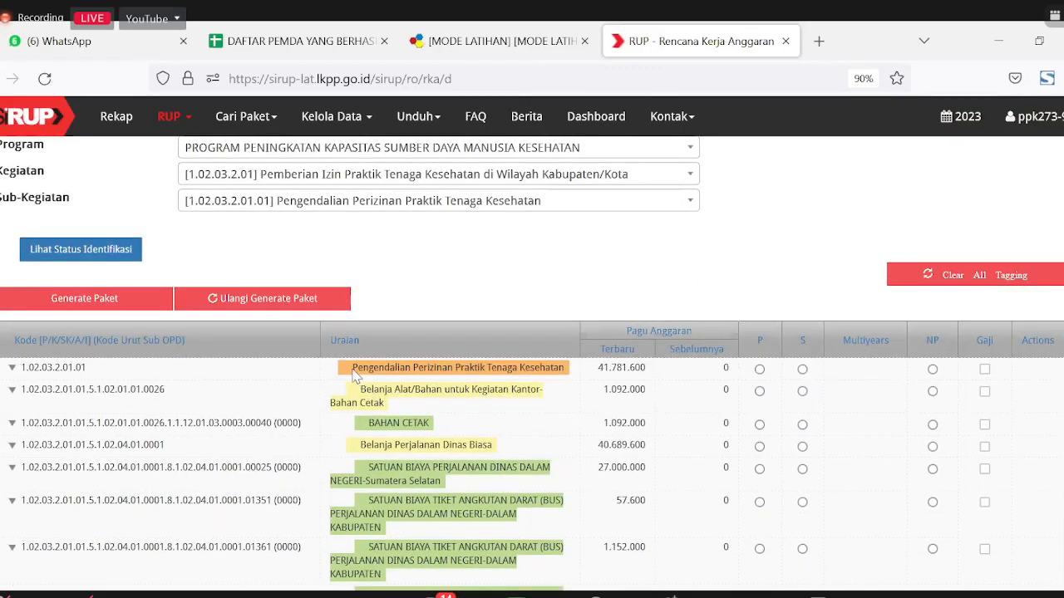
Step: Select the BAHAN CETAK item worth 1.092.000 and tag it P (Penyedia)
{"action": "left_click", "coordinate": [371, 401]}
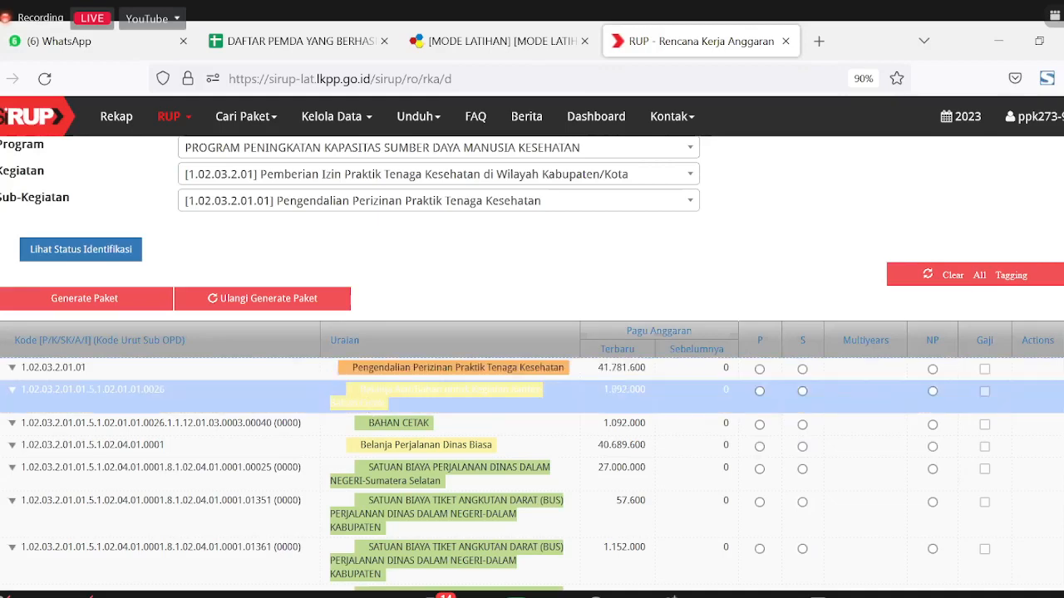
{"action": "left_click", "coordinate": [376, 428]}
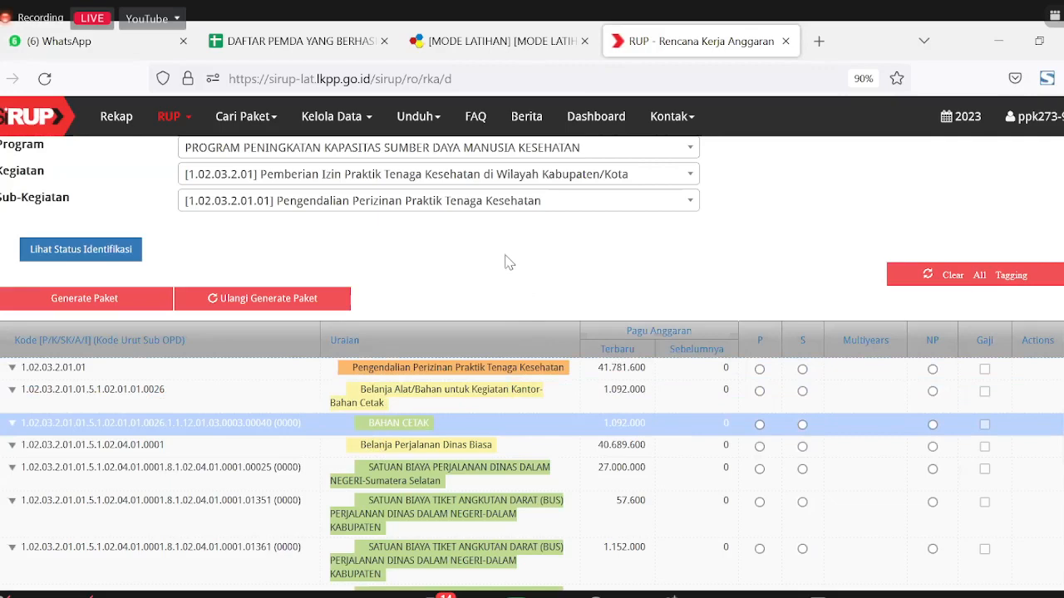
{"action": "scroll", "coordinate": [532, 413], "scroll_direction": "down", "scroll_amount": 2}
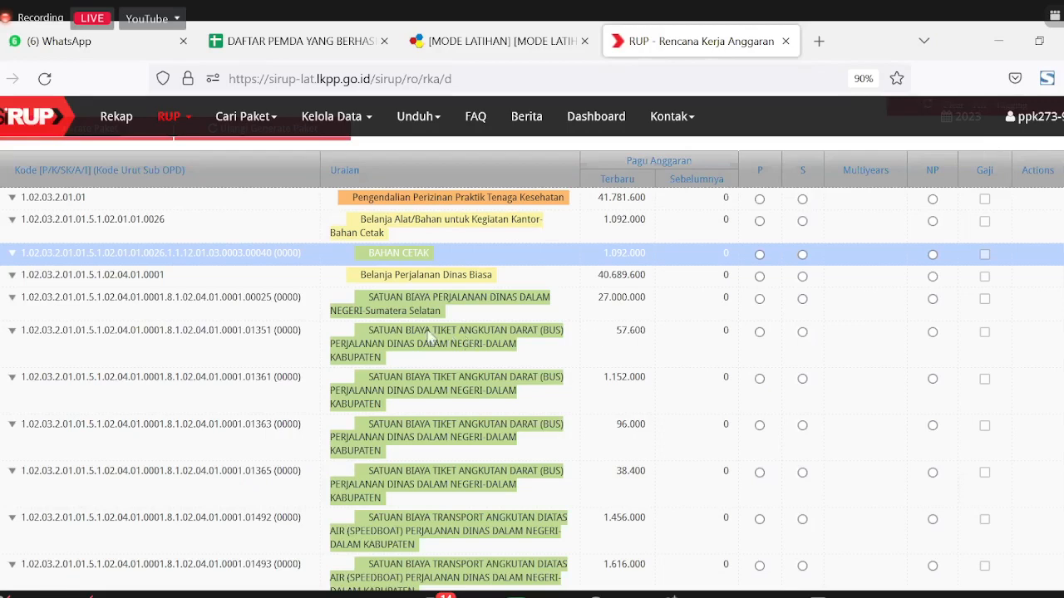
{"action": "scroll", "coordinate": [390, 368], "scroll_direction": "up", "scroll_amount": 1}
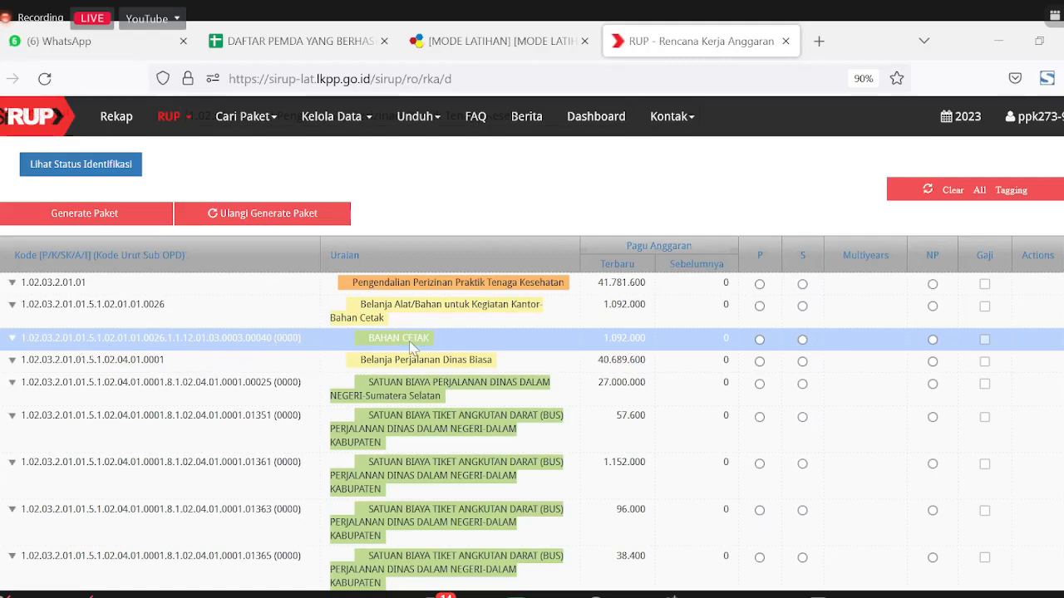
{"action": "scroll", "coordinate": [411, 348], "scroll_direction": "down", "scroll_amount": 2}
{"action": "scroll", "coordinate": [411, 347], "scroll_direction": "up", "scroll_amount": 2}
{"action": "left_click", "coordinate": [759, 339]}
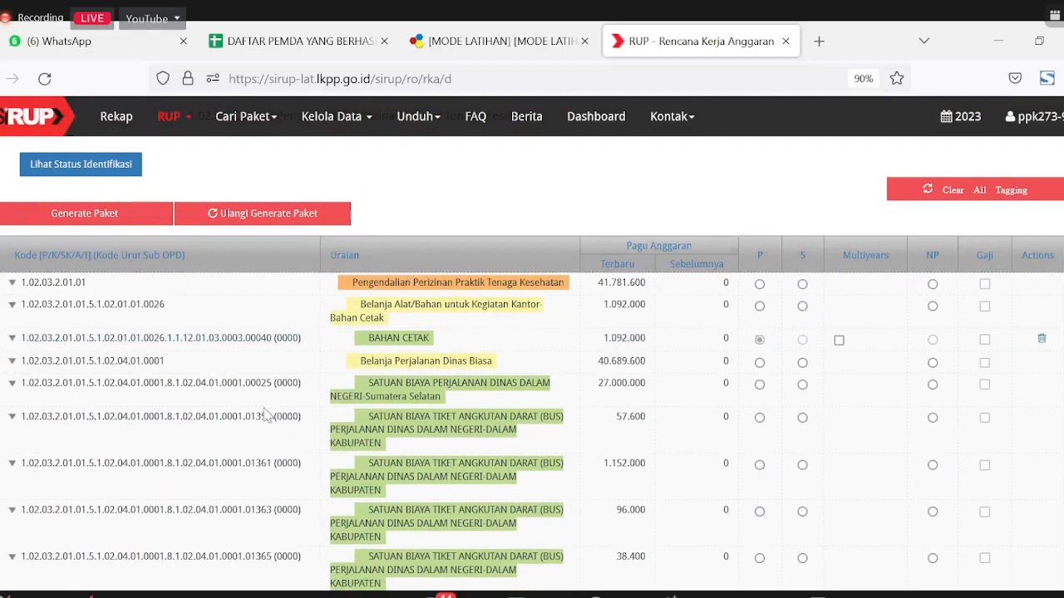
{"action": "scroll", "coordinate": [125, 254], "scroll_direction": "up", "scroll_amount": 2}
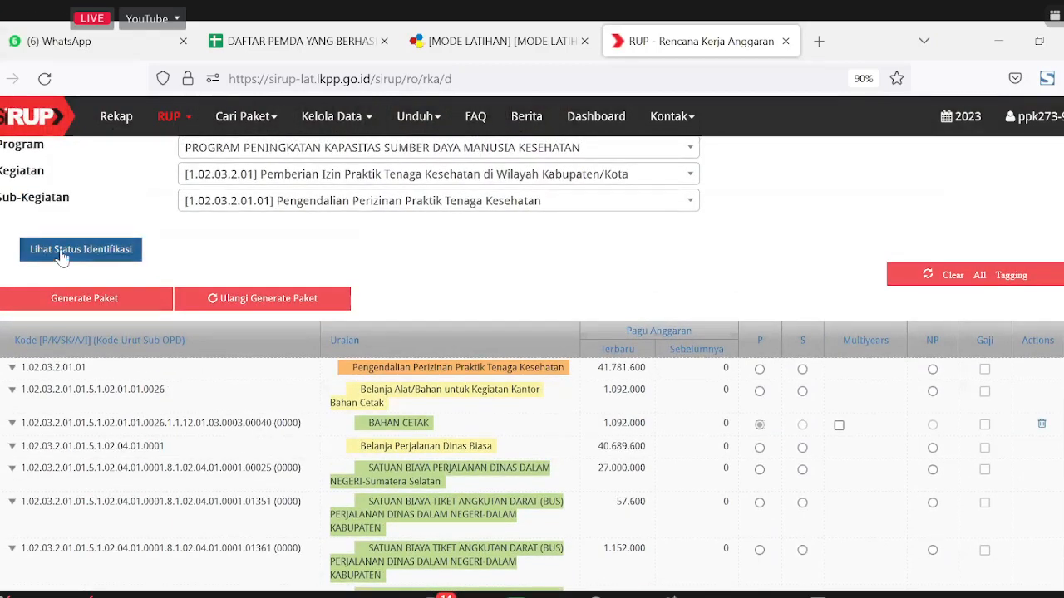
Step: Check the Pagu identification summary, then reload the RKA page to refresh the item list
{"action": "left_click", "coordinate": [124, 253]}
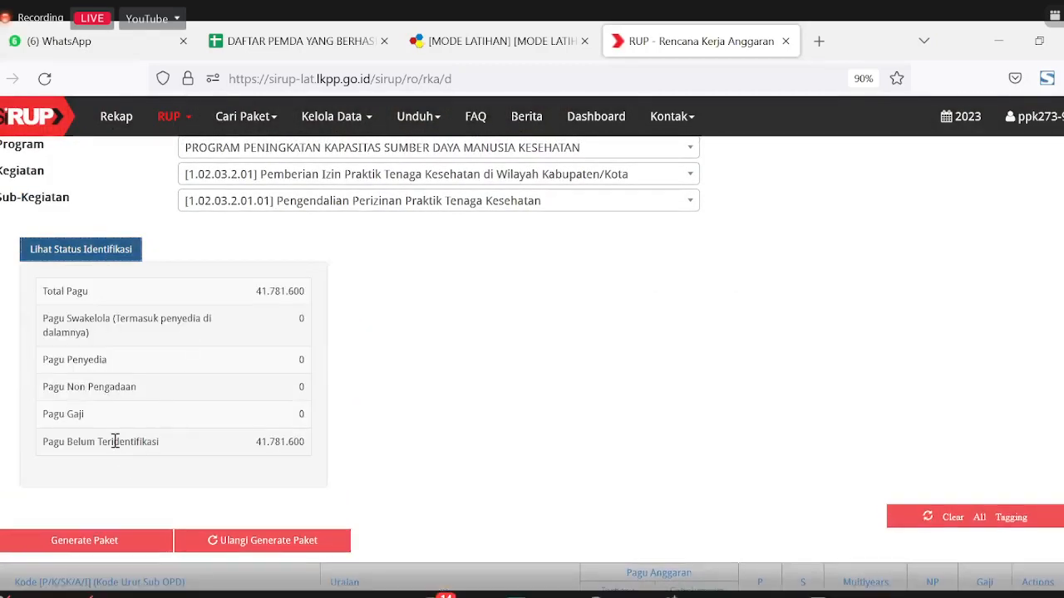
{"action": "scroll", "coordinate": [501, 397], "scroll_direction": "down", "scroll_amount": 2}
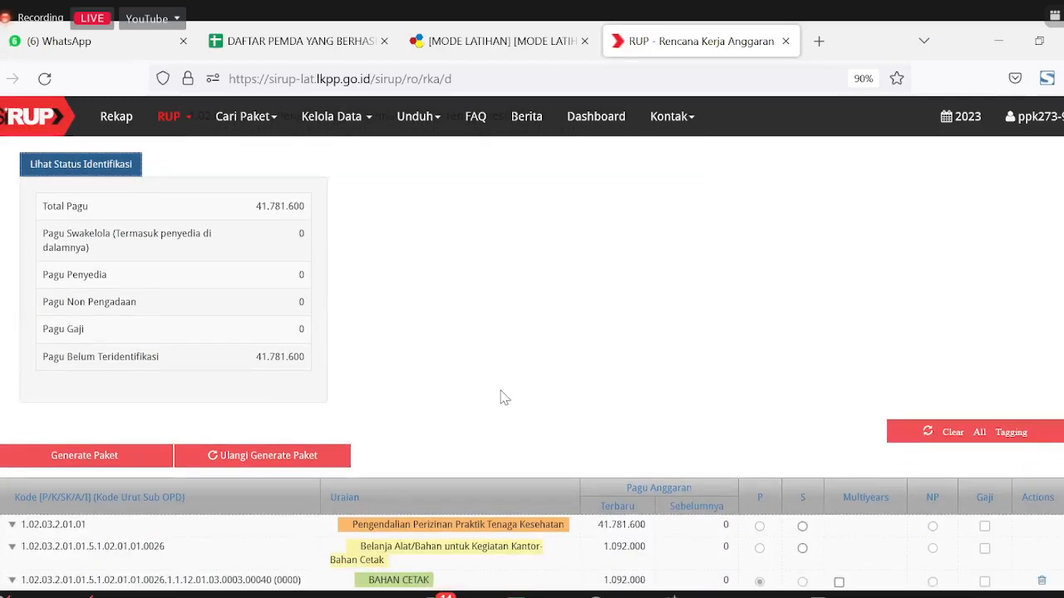
{"action": "scroll", "coordinate": [499, 387], "scroll_direction": "down", "scroll_amount": 4}
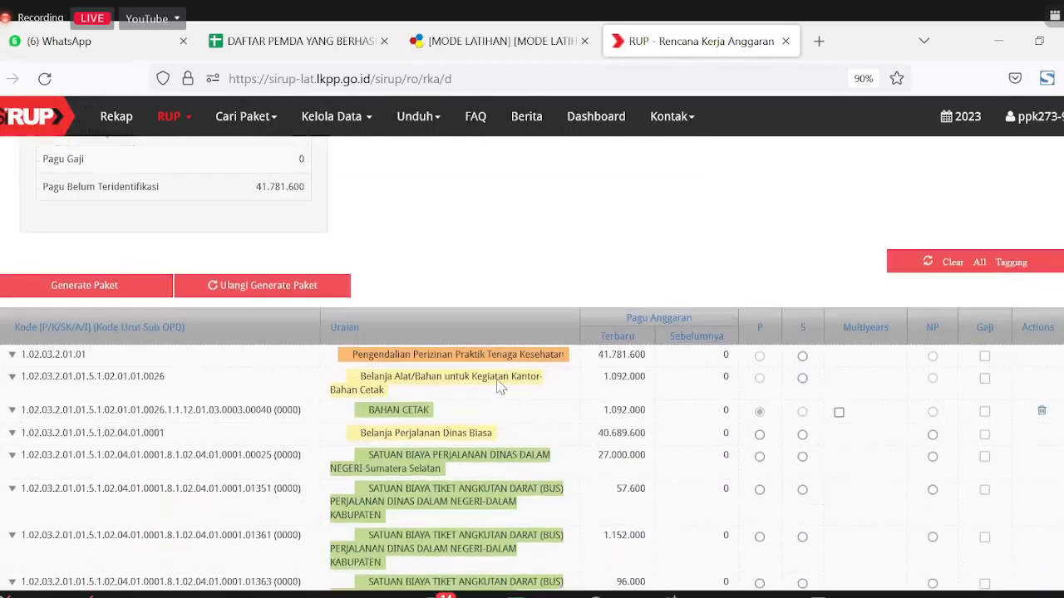
{"action": "scroll", "coordinate": [500, 388], "scroll_direction": "up", "scroll_amount": 5}
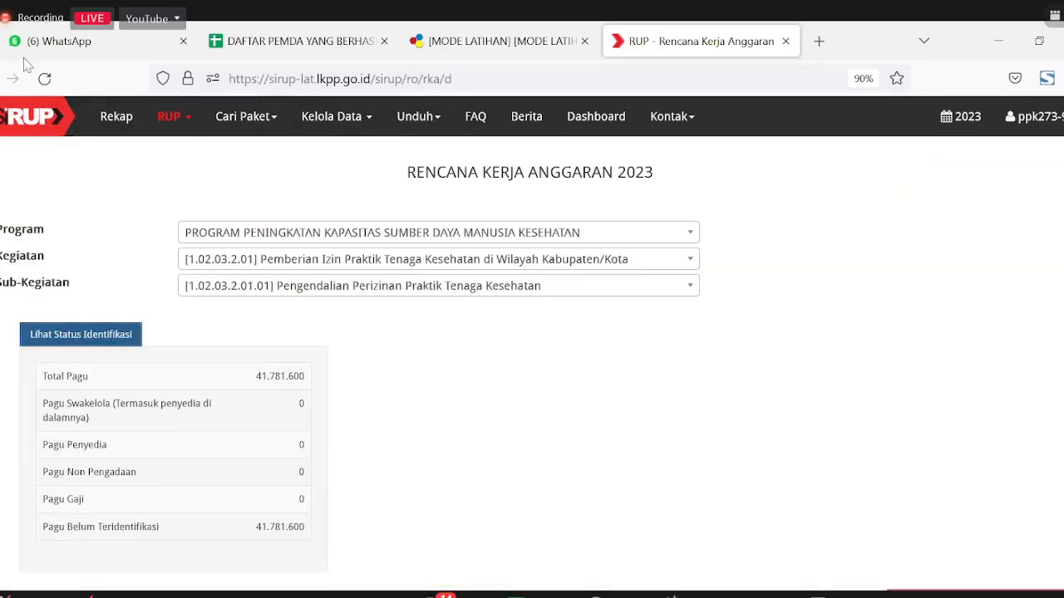
{"action": "left_click", "coordinate": [44, 78]}
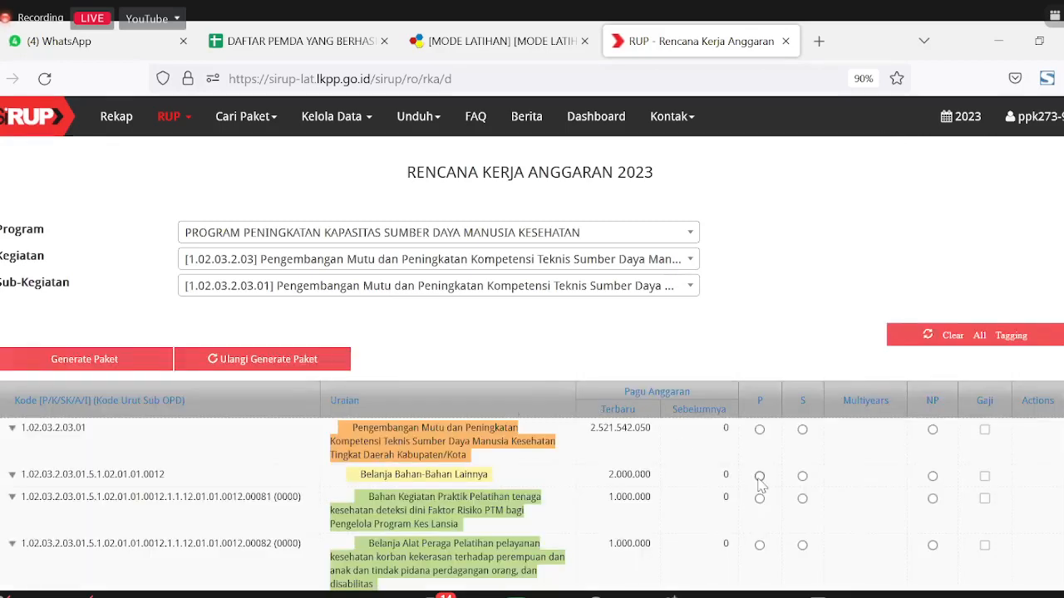
{"action": "scroll", "coordinate": [539, 494], "scroll_direction": "down", "scroll_amount": 3}
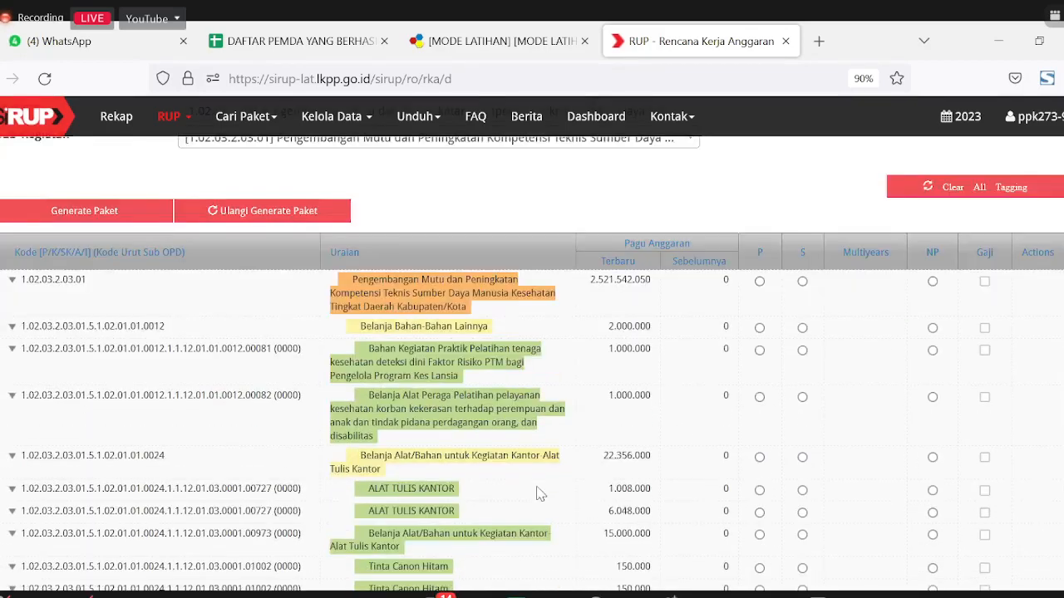
{"action": "scroll", "coordinate": [539, 494], "scroll_direction": "up", "scroll_amount": 3}
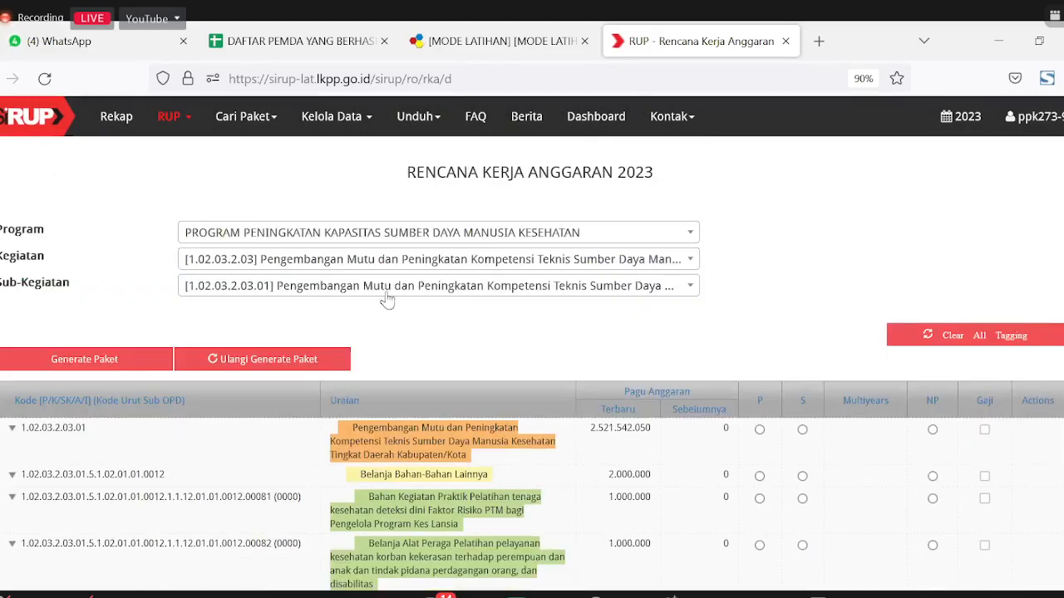
{"action": "left_click", "coordinate": [391, 286]}
{"action": "left_click", "coordinate": [366, 264]}
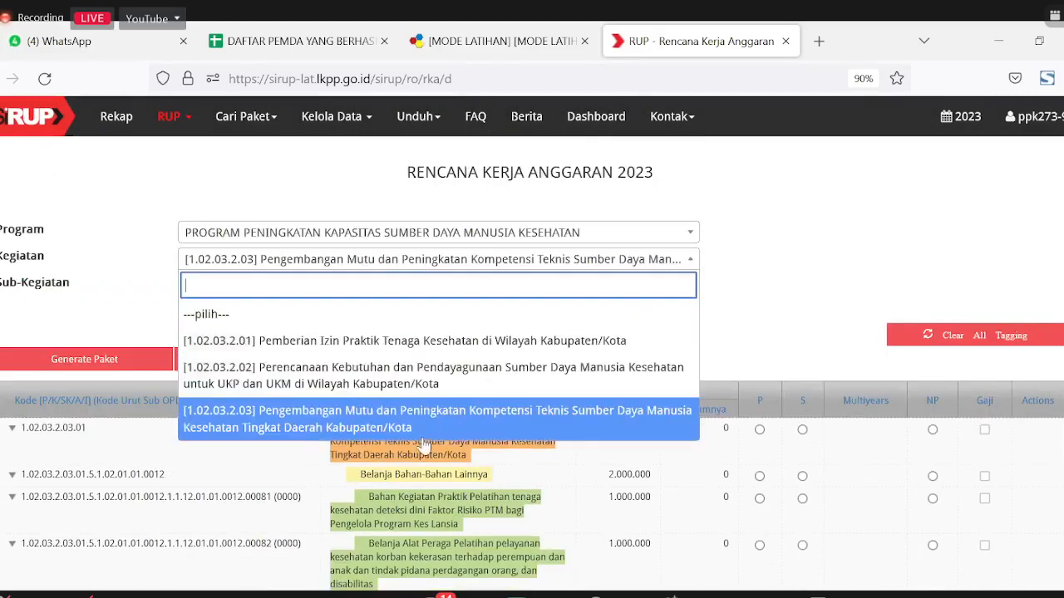
{"action": "left_click", "coordinate": [759, 318]}
{"action": "scroll", "coordinate": [703, 423], "scroll_direction": "down", "scroll_amount": 10}
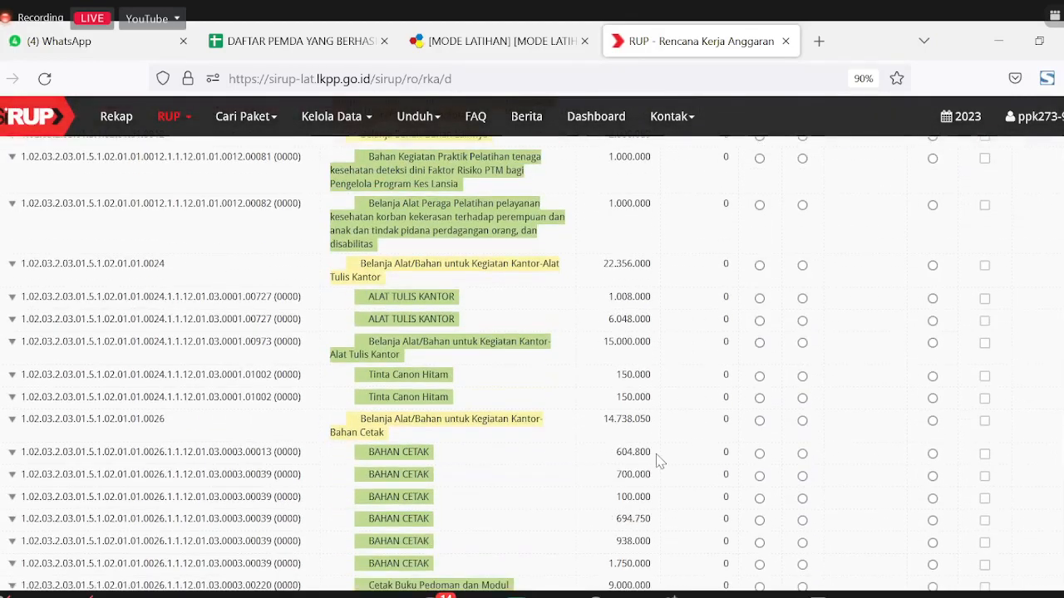
{"action": "scroll", "coordinate": [499, 366], "scroll_direction": "up", "scroll_amount": 10}
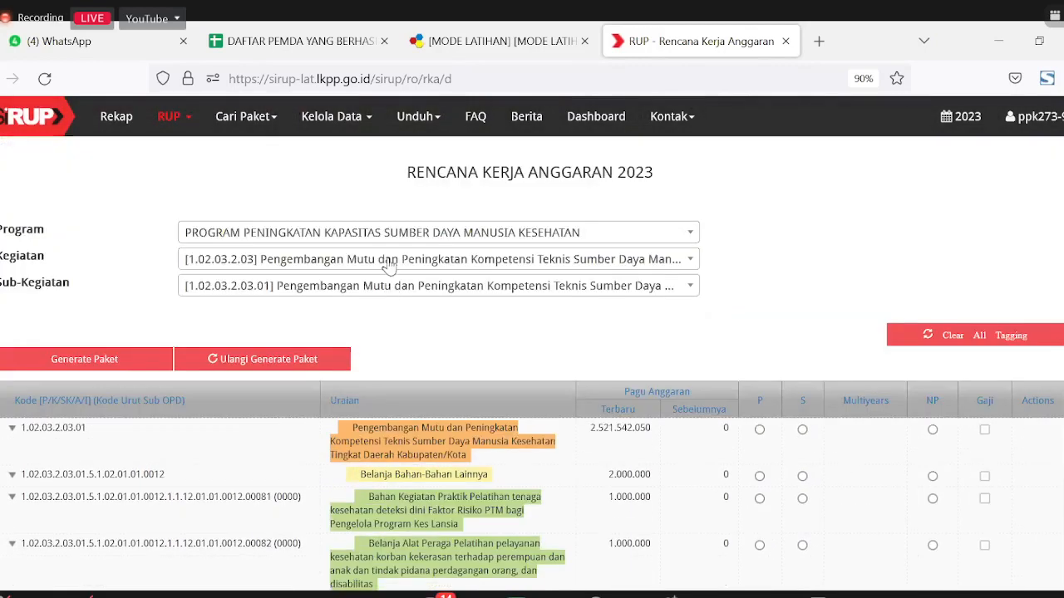
{"action": "left_click", "coordinate": [376, 262]}
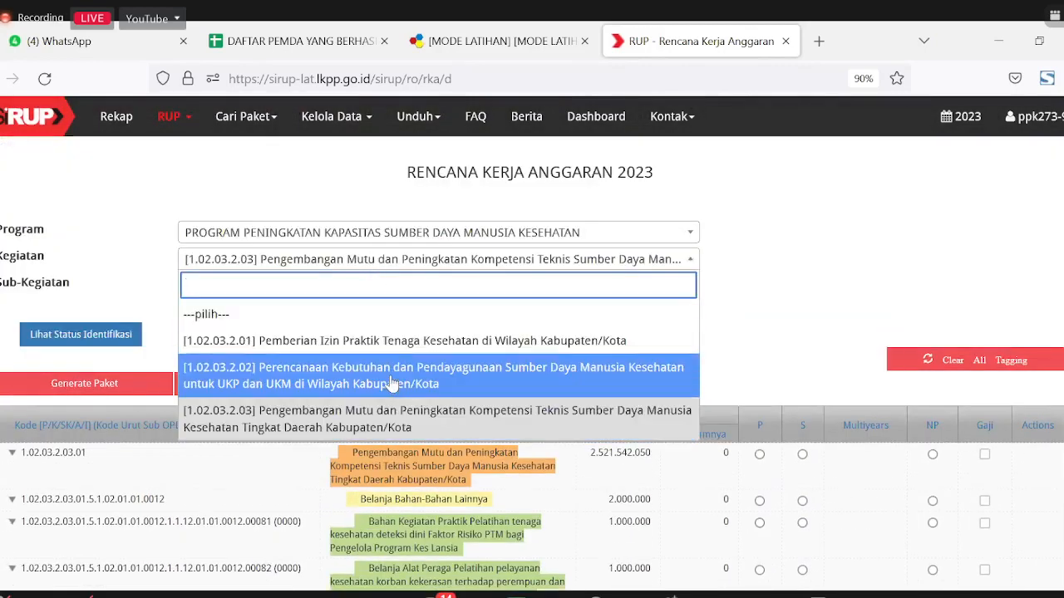
Step: Choose Kegiatan 1.02.03.2.01 and Sub-Kegiatan 1.02.03.2.01.01 Pengendalian Perizinan Praktik Tenaga Kesehatan
{"action": "left_click", "coordinate": [376, 341]}
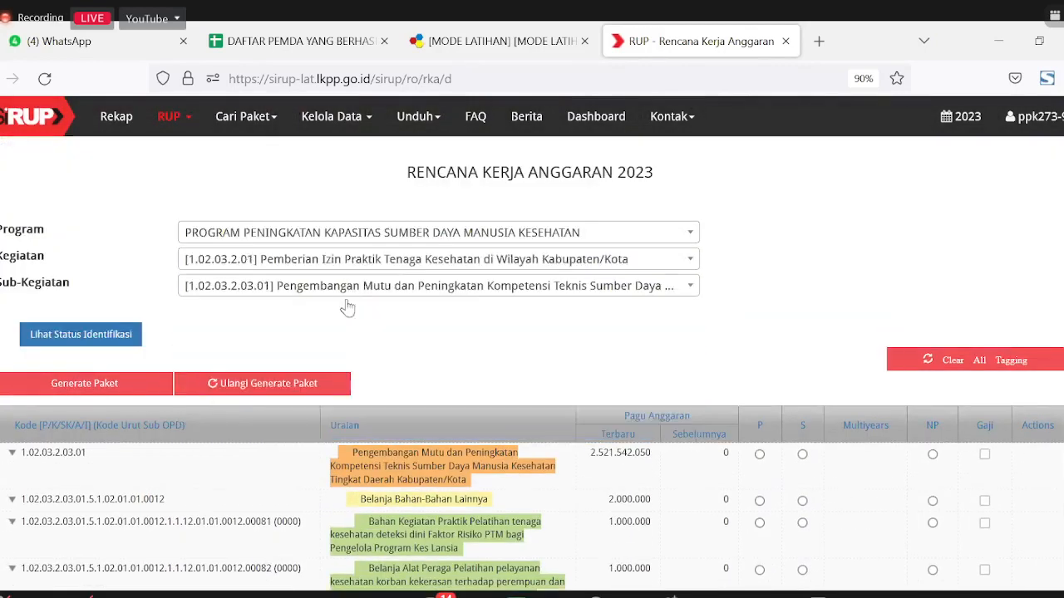
{"action": "left_click", "coordinate": [349, 291]}
{"action": "left_click", "coordinate": [366, 372]}
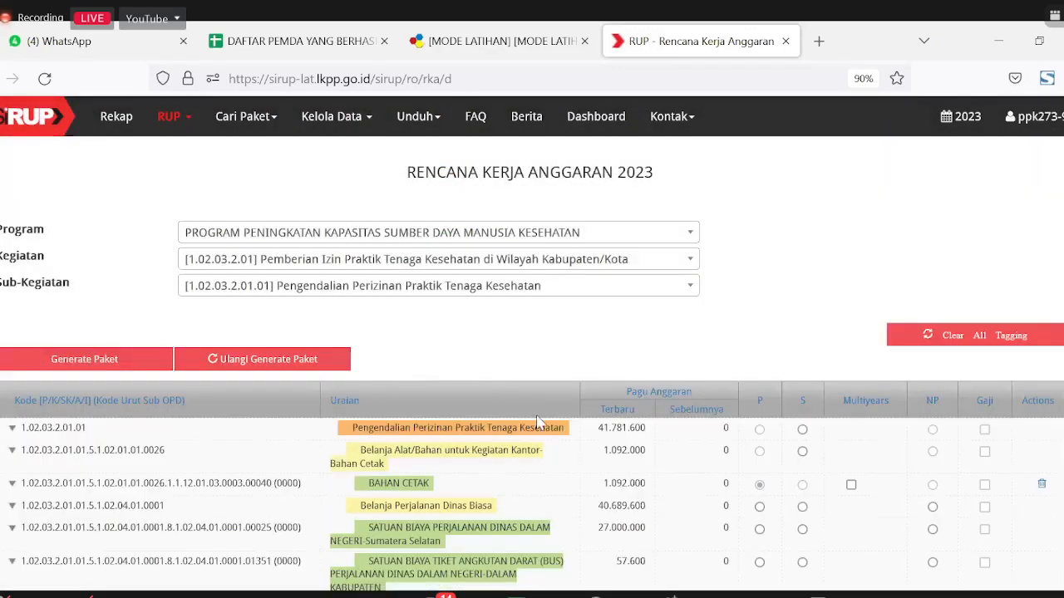
{"action": "scroll", "coordinate": [411, 364], "scroll_direction": "down", "scroll_amount": 2}
{"action": "scroll", "coordinate": [108, 278], "scroll_direction": "down", "scroll_amount": 1}
{"action": "scroll", "coordinate": [124, 282], "scroll_direction": "up", "scroll_amount": 4}
{"action": "scroll", "coordinate": [613, 431], "scroll_direction": "down", "scroll_amount": 3}
{"action": "scroll", "coordinate": [613, 431], "scroll_direction": "up", "scroll_amount": 3}
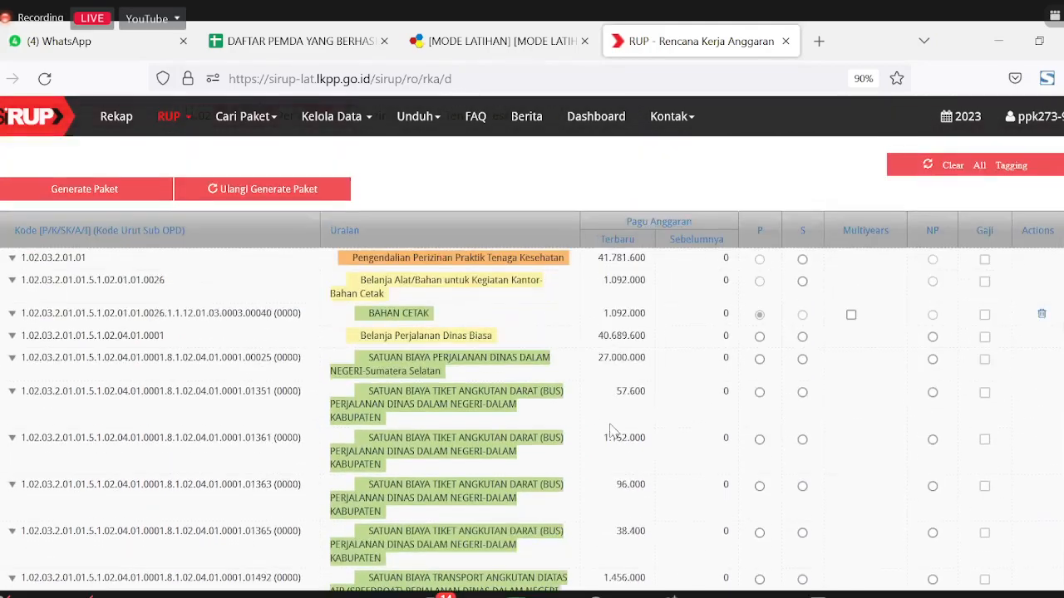
{"action": "scroll", "coordinate": [362, 388], "scroll_direction": "down", "scroll_amount": 1}
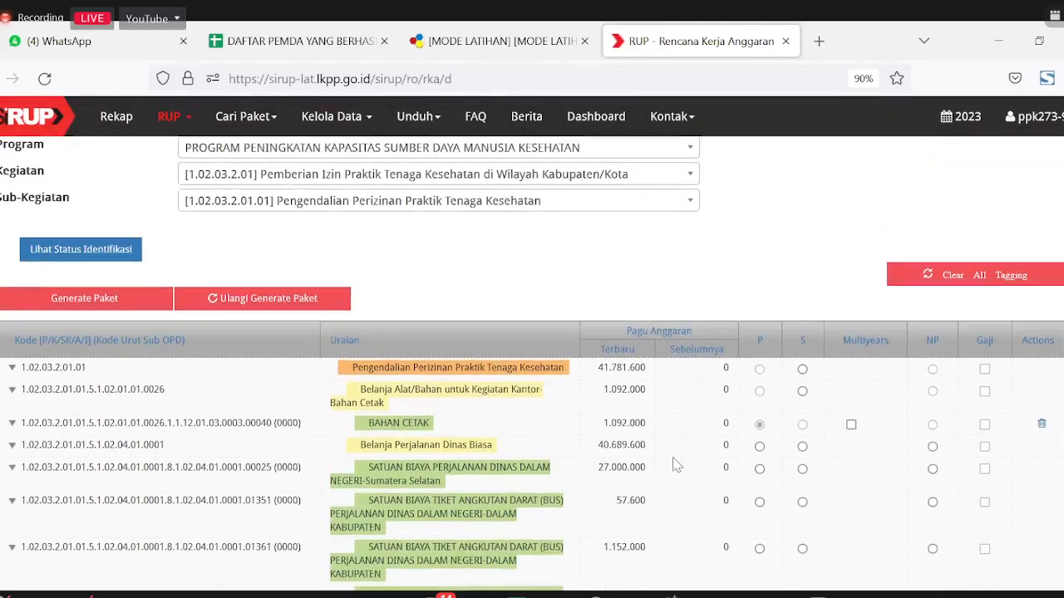
Step: Expand the status summary and verify Pagu Penyedia 1.092.000 with 40.689.600 unidentified
{"action": "left_click", "coordinate": [97, 248]}
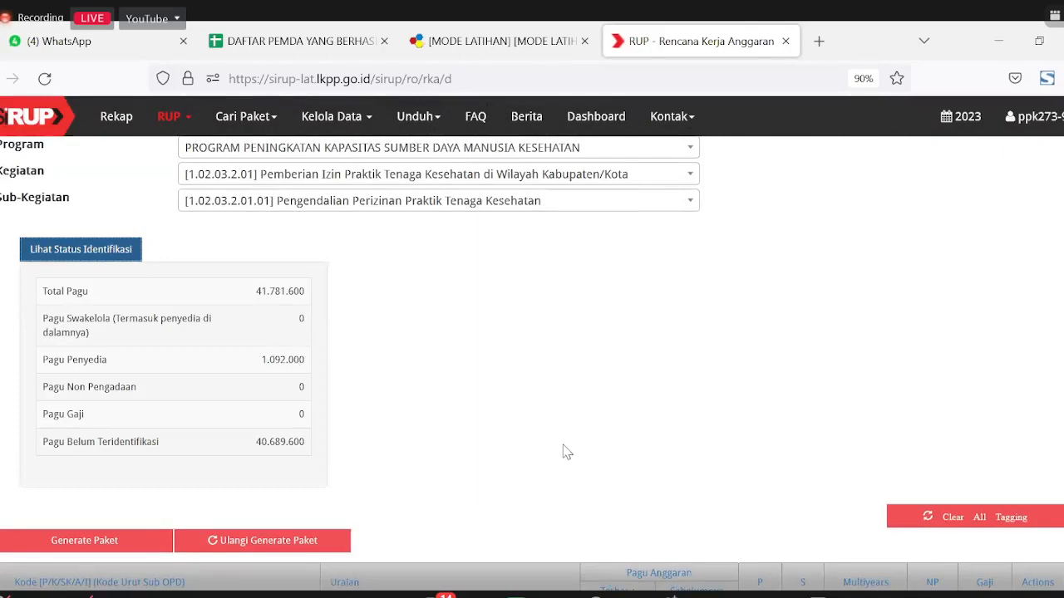
{"action": "scroll", "coordinate": [548, 453], "scroll_direction": "down", "scroll_amount": 5}
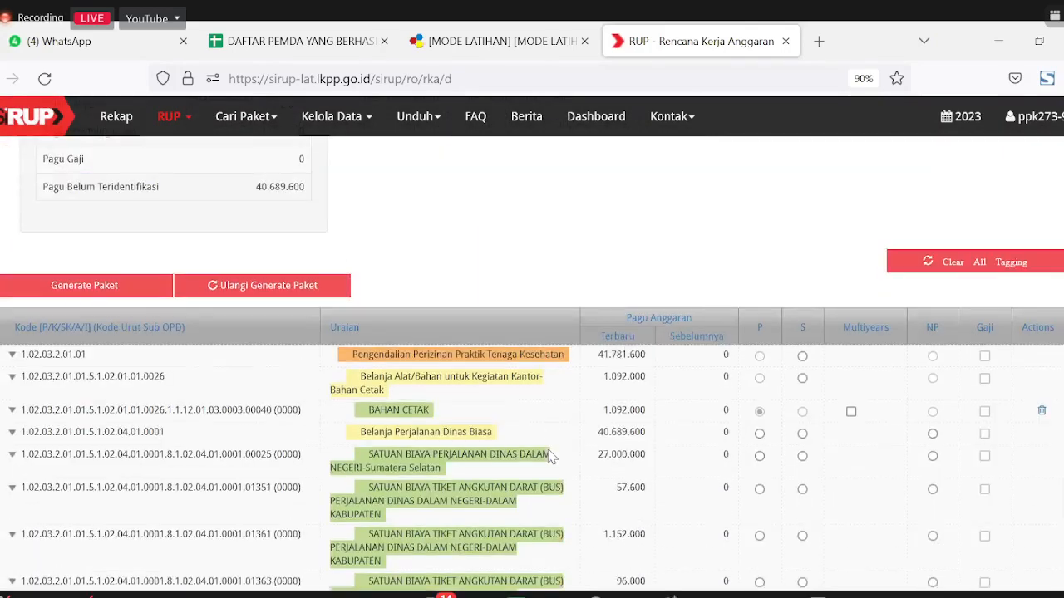
{"action": "scroll", "coordinate": [548, 439], "scroll_direction": "down", "scroll_amount": 3}
{"action": "scroll", "coordinate": [548, 439], "scroll_direction": "up", "scroll_amount": 4}
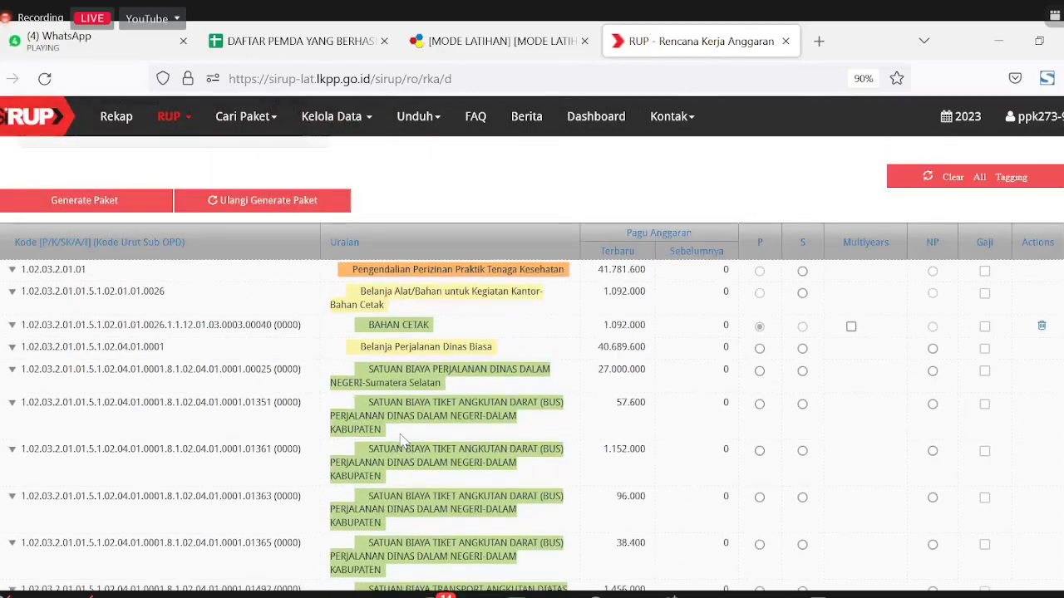
{"action": "scroll", "coordinate": [402, 439], "scroll_direction": "down", "scroll_amount": 10}
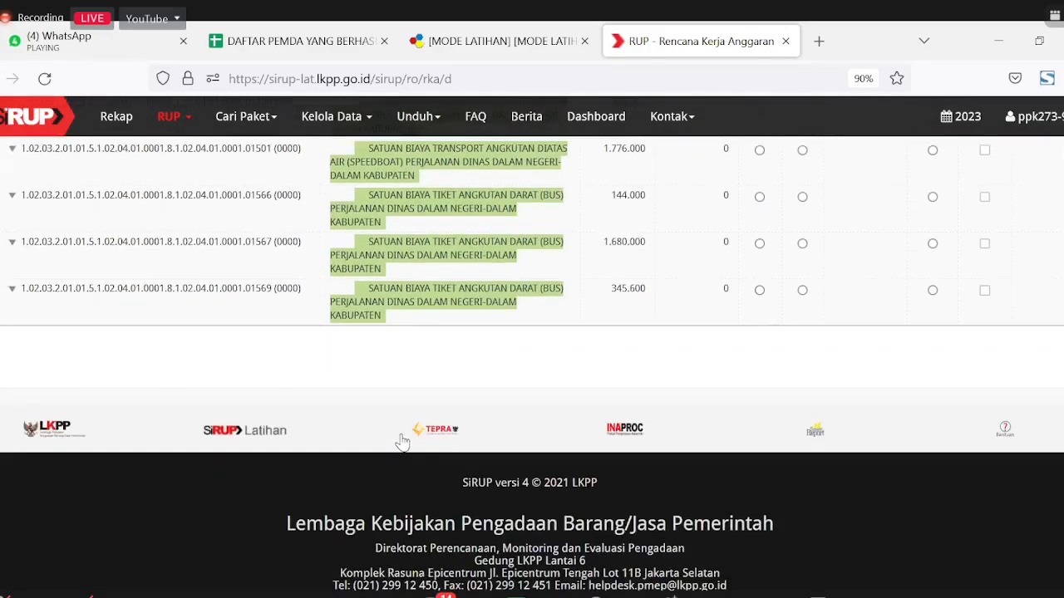
{"action": "scroll", "coordinate": [406, 372], "scroll_direction": "up", "scroll_amount": 3}
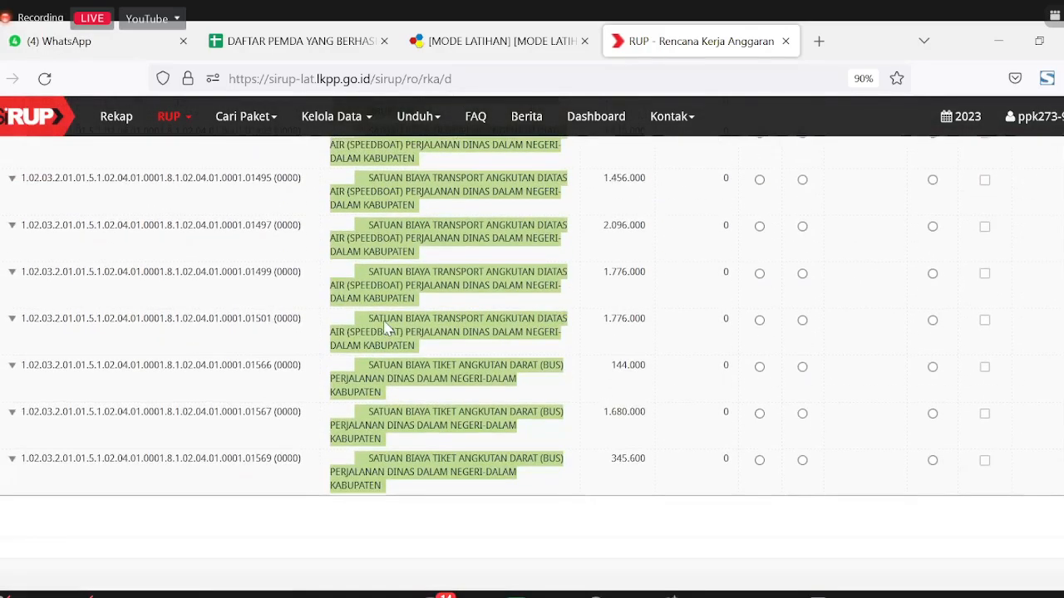
{"action": "scroll", "coordinate": [387, 329], "scroll_direction": "up", "scroll_amount": 2}
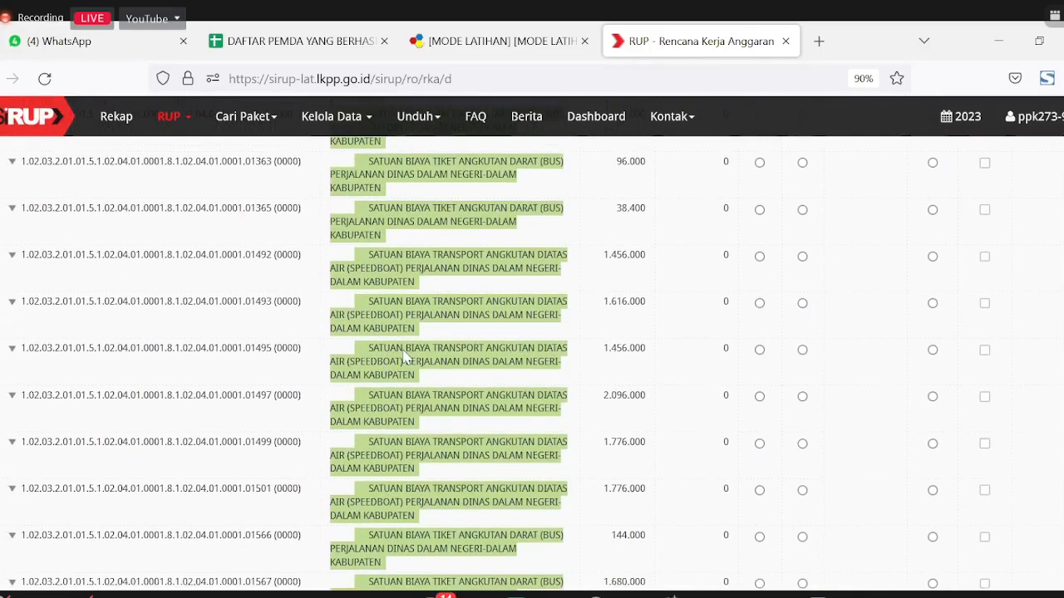
{"action": "scroll", "coordinate": [406, 357], "scroll_direction": "up", "scroll_amount": 2}
{"action": "scroll", "coordinate": [420, 390], "scroll_direction": "up", "scroll_amount": 2}
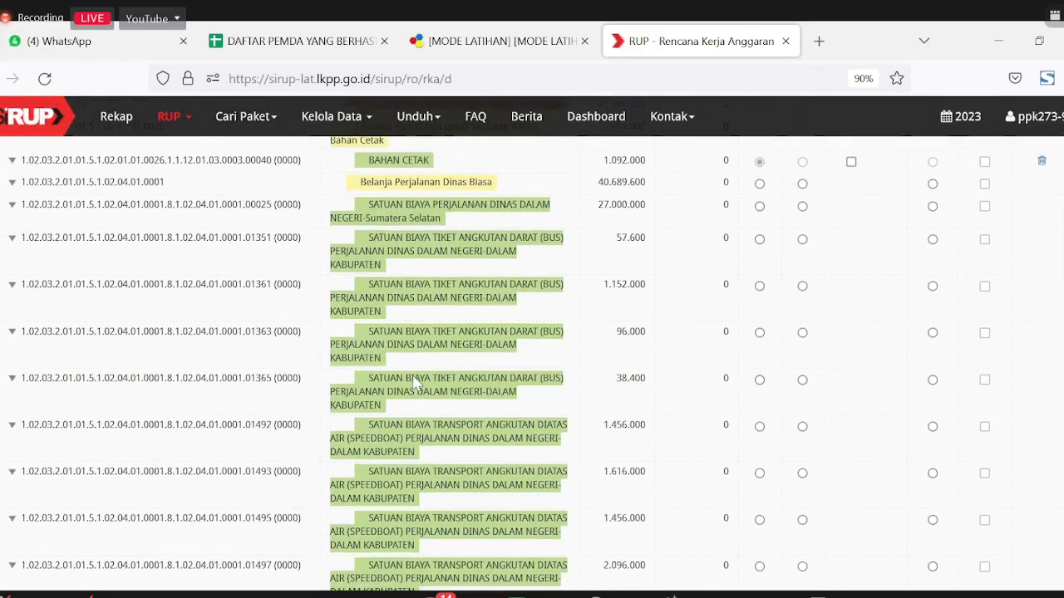
{"action": "scroll", "coordinate": [399, 379], "scroll_direction": "up", "scroll_amount": 2}
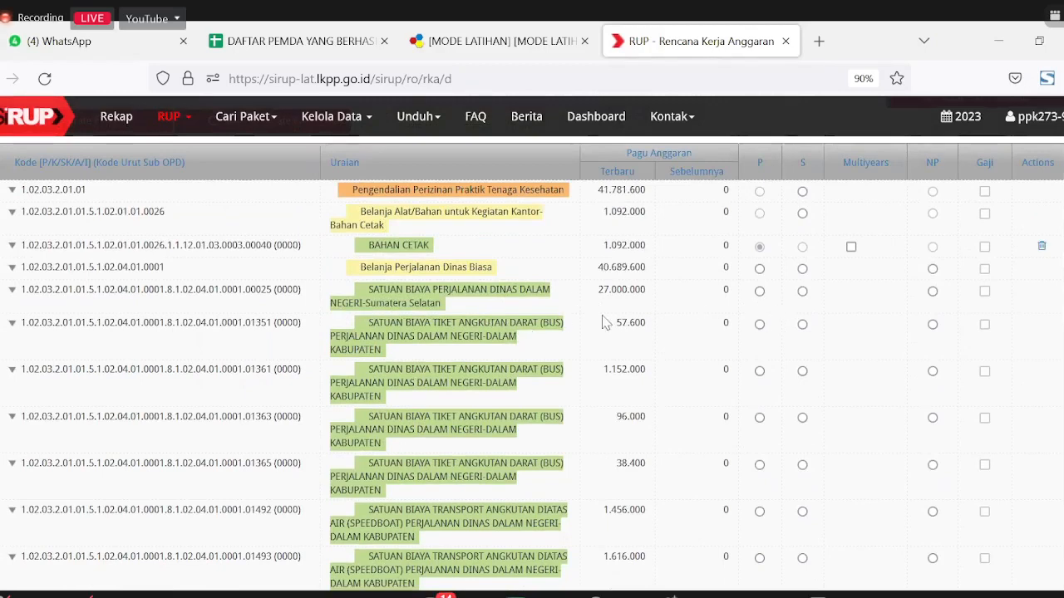
Step: Tag the Belanja Perjalanan Dinas Biasa line worth 40.689.600 as S (Swakelola)
{"action": "left_click", "coordinate": [802, 269]}
{"action": "scroll", "coordinate": [241, 391], "scroll_direction": "up", "scroll_amount": 1}
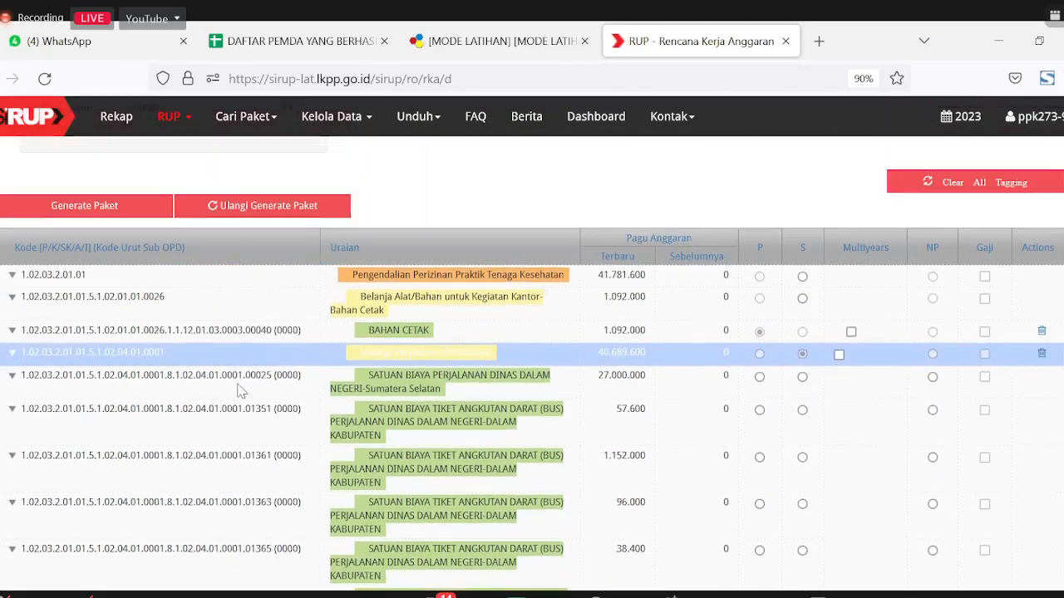
{"action": "scroll", "coordinate": [240, 395], "scroll_direction": "up", "scroll_amount": 2}
{"action": "scroll", "coordinate": [154, 405], "scroll_direction": "up", "scroll_amount": 3}
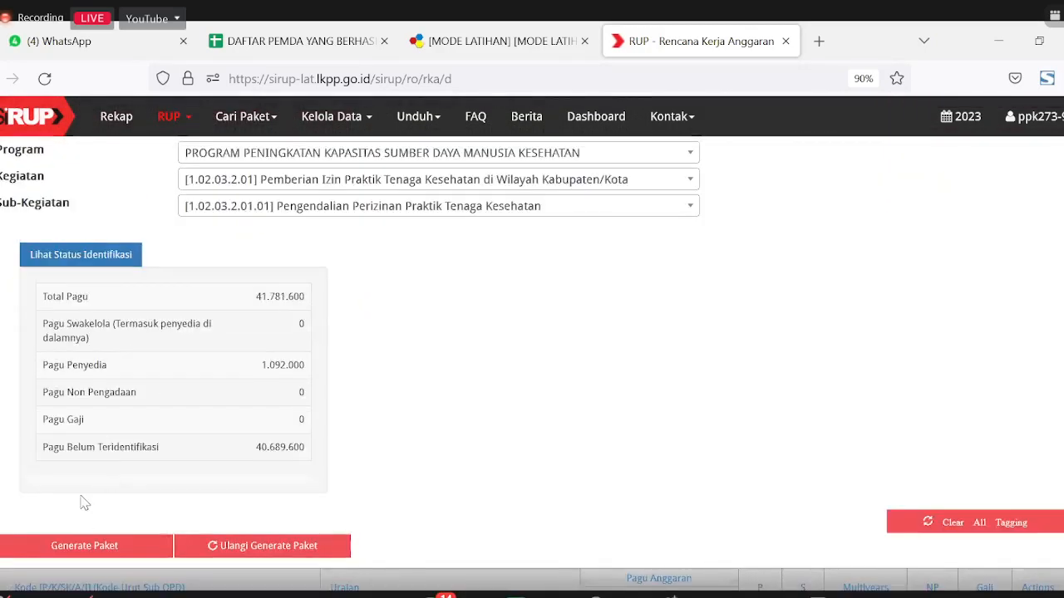
Step: Collapse the Lihat Status Identifikasi summary so the RKA table shows below the selectors
{"action": "left_click", "coordinate": [96, 263]}
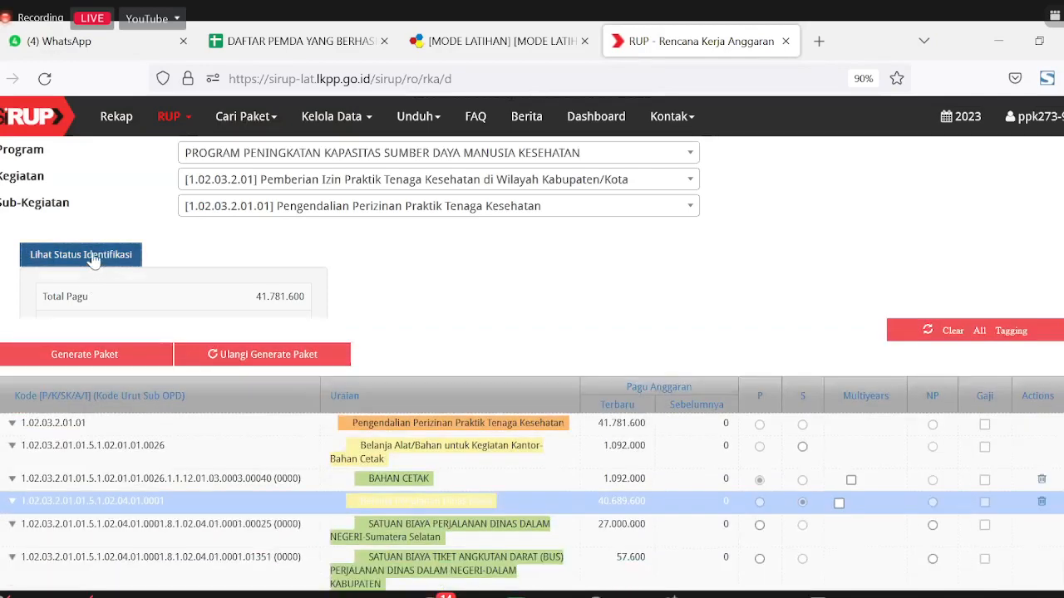
{"action": "left_click", "coordinate": [94, 261]}
{"action": "left_click", "coordinate": [94, 258]}
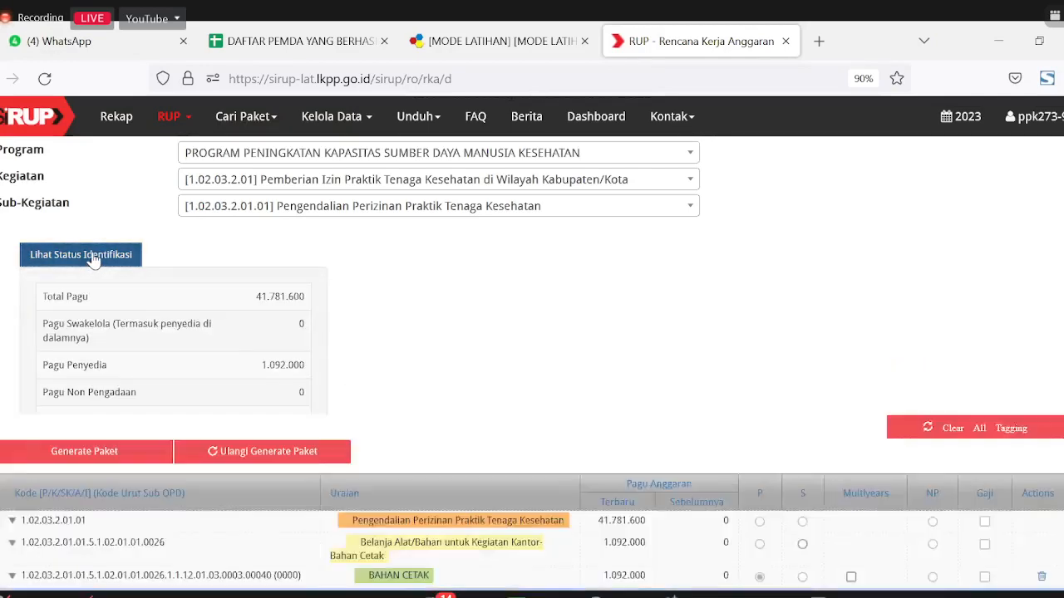
{"action": "scroll", "coordinate": [83, 297], "scroll_direction": "up", "scroll_amount": 2}
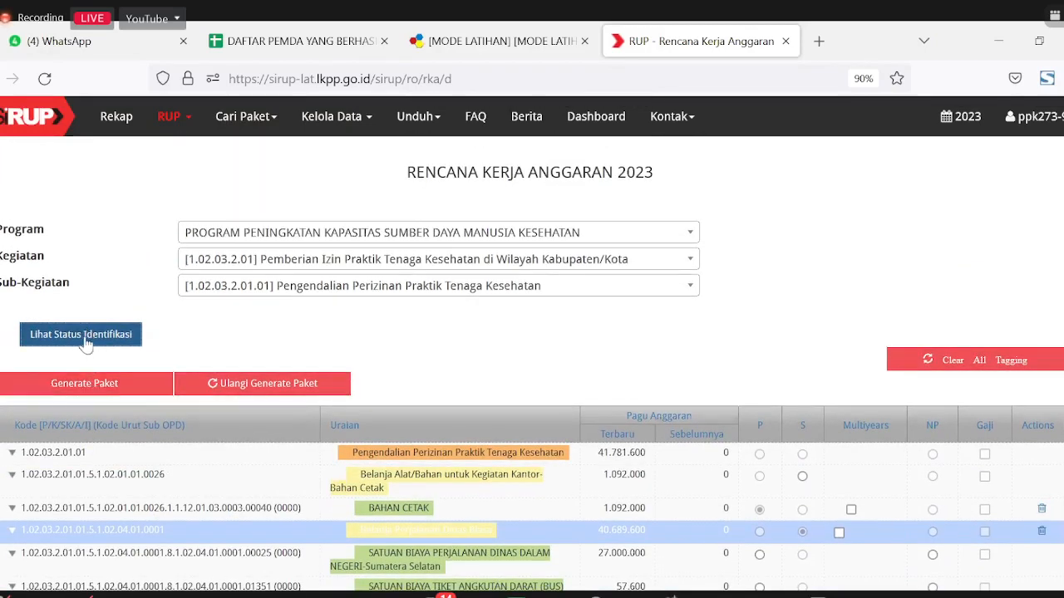
Step: Reopen the status summary and review the table; Swakelola still shows 0, 40.689.600 unidentified
{"action": "left_click", "coordinate": [85, 341]}
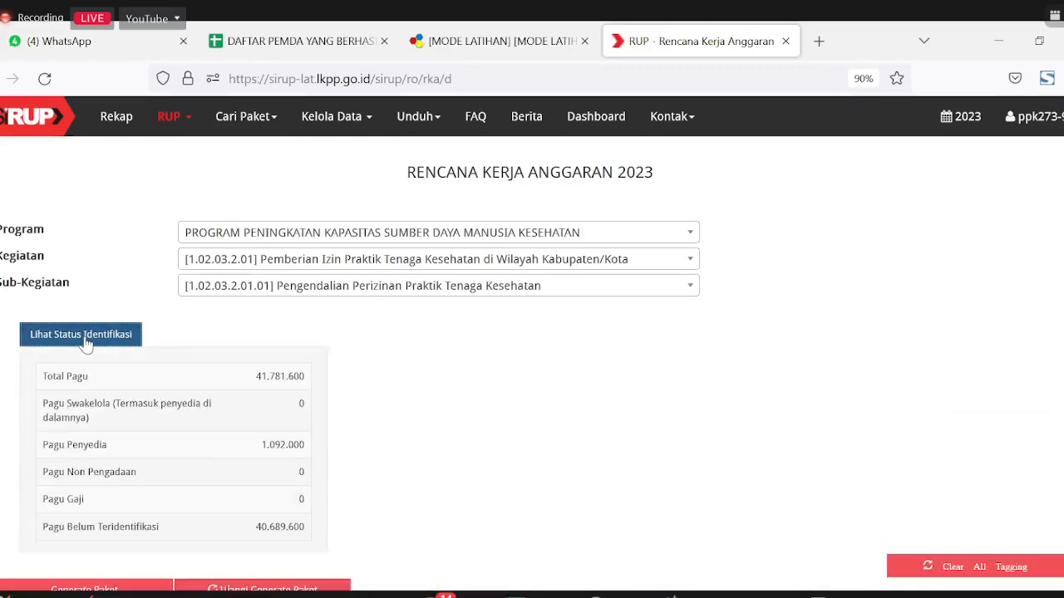
{"action": "left_click", "coordinate": [85, 341]}
{"action": "left_click", "coordinate": [85, 341]}
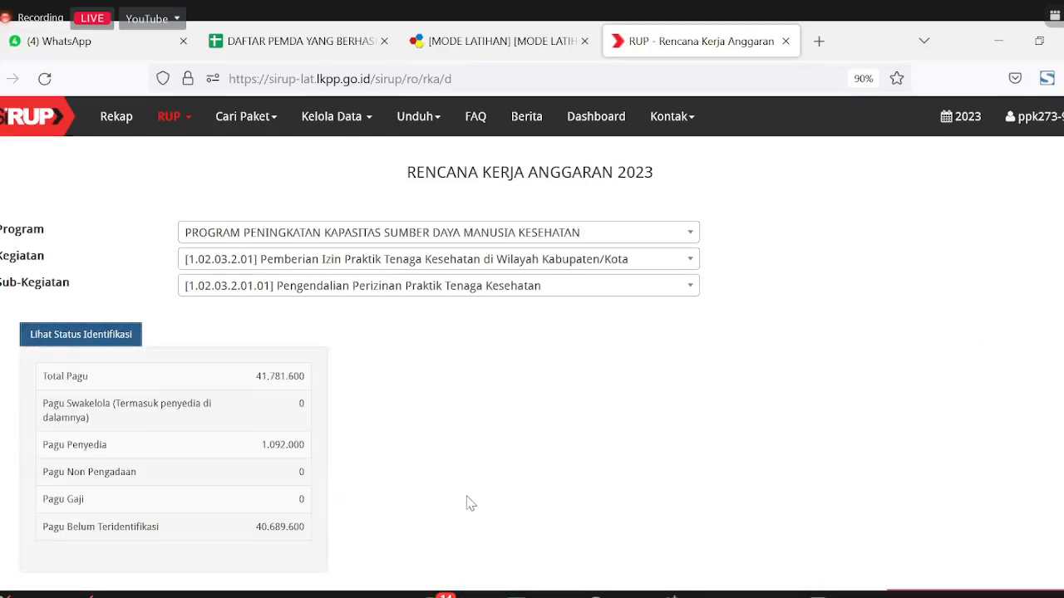
{"action": "scroll", "coordinate": [471, 503], "scroll_direction": "down", "scroll_amount": 2}
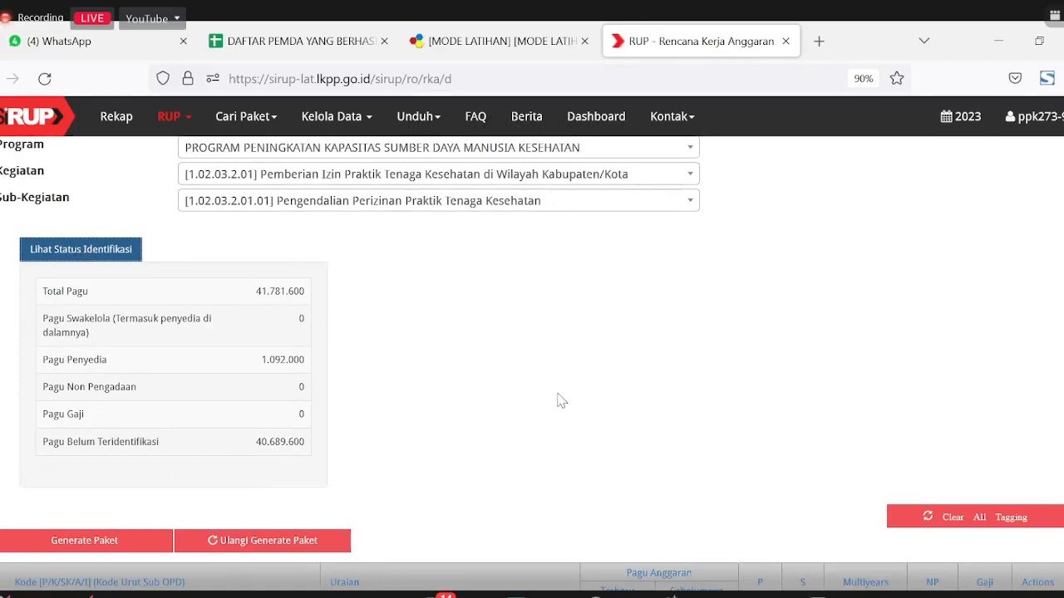
{"action": "scroll", "coordinate": [161, 360], "scroll_direction": "down", "scroll_amount": 3}
{"action": "scroll", "coordinate": [118, 313], "scroll_direction": "up", "scroll_amount": 4}
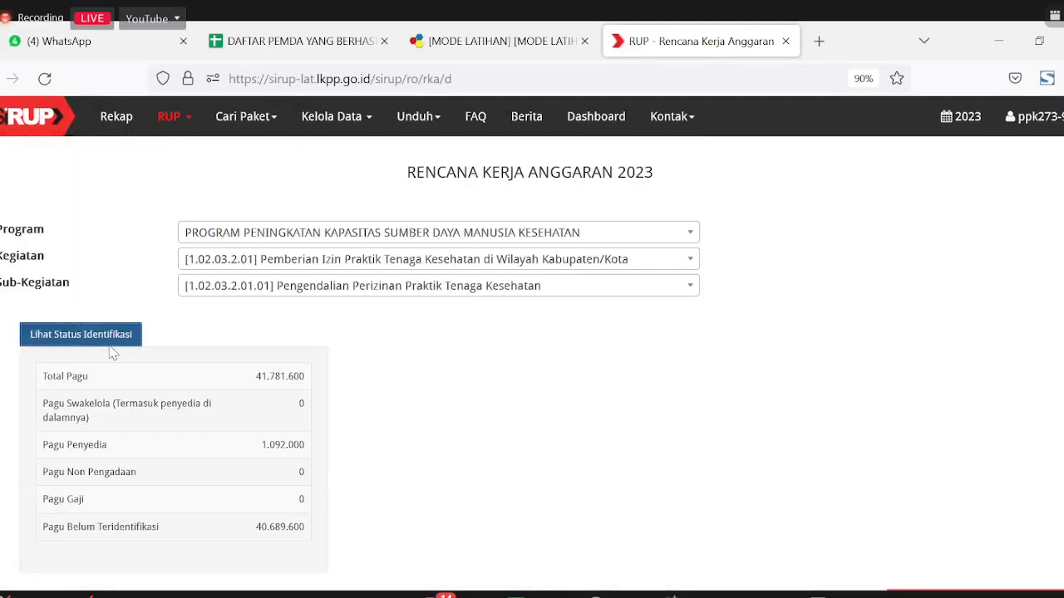
{"action": "scroll", "coordinate": [547, 485], "scroll_direction": "down", "scroll_amount": 2}
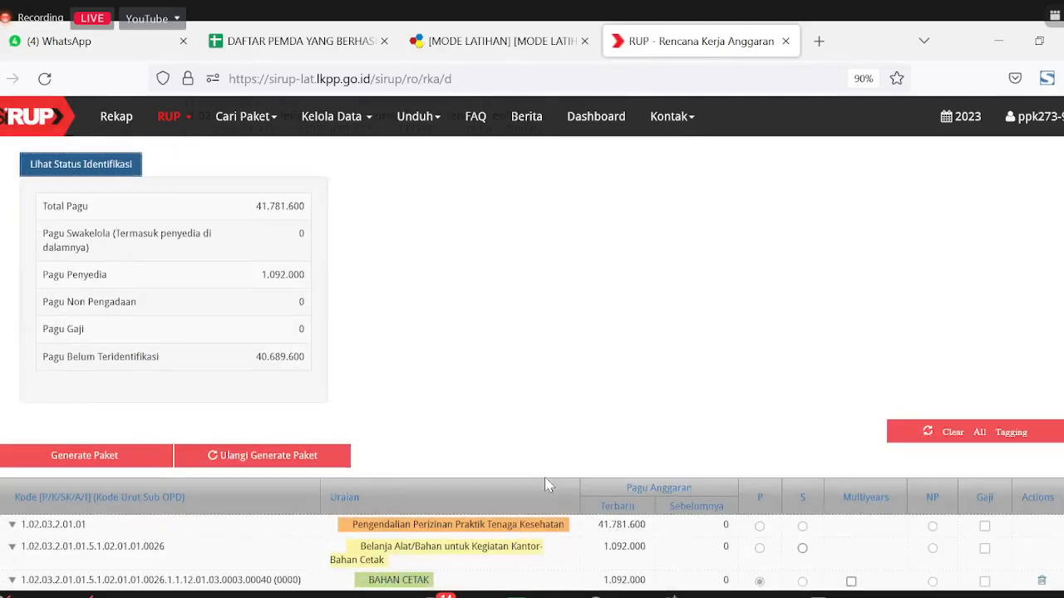
{"action": "scroll", "coordinate": [544, 478], "scroll_direction": "down", "scroll_amount": 1}
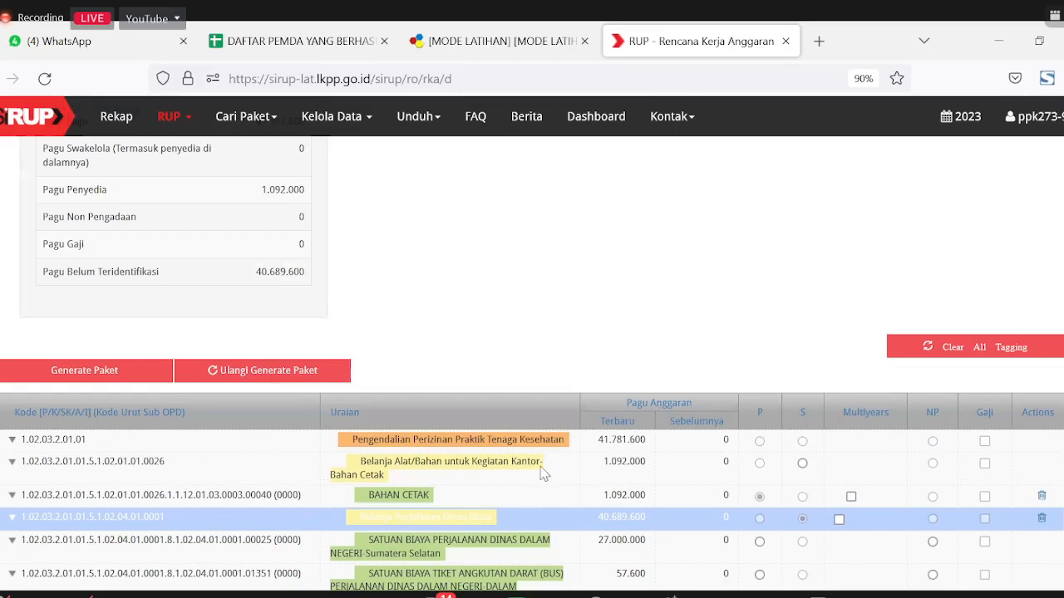
{"action": "scroll", "coordinate": [382, 354], "scroll_direction": "up", "scroll_amount": 2}
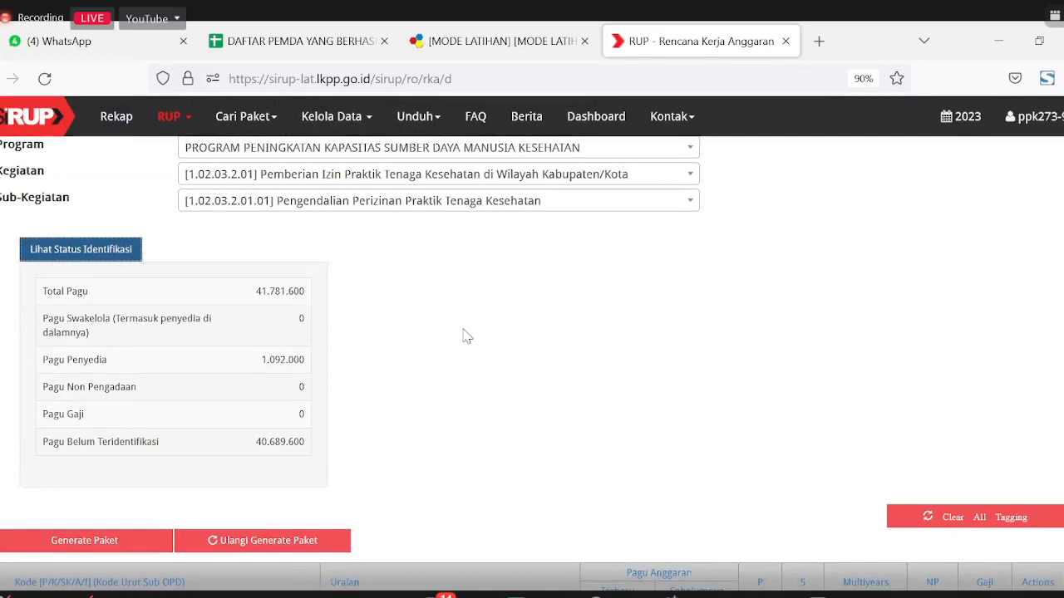
{"action": "scroll", "coordinate": [468, 341], "scroll_direction": "down", "scroll_amount": 1}
{"action": "scroll", "coordinate": [468, 343], "scroll_direction": "down", "scroll_amount": 2}
{"action": "scroll", "coordinate": [468, 342], "scroll_direction": "down", "scroll_amount": 2}
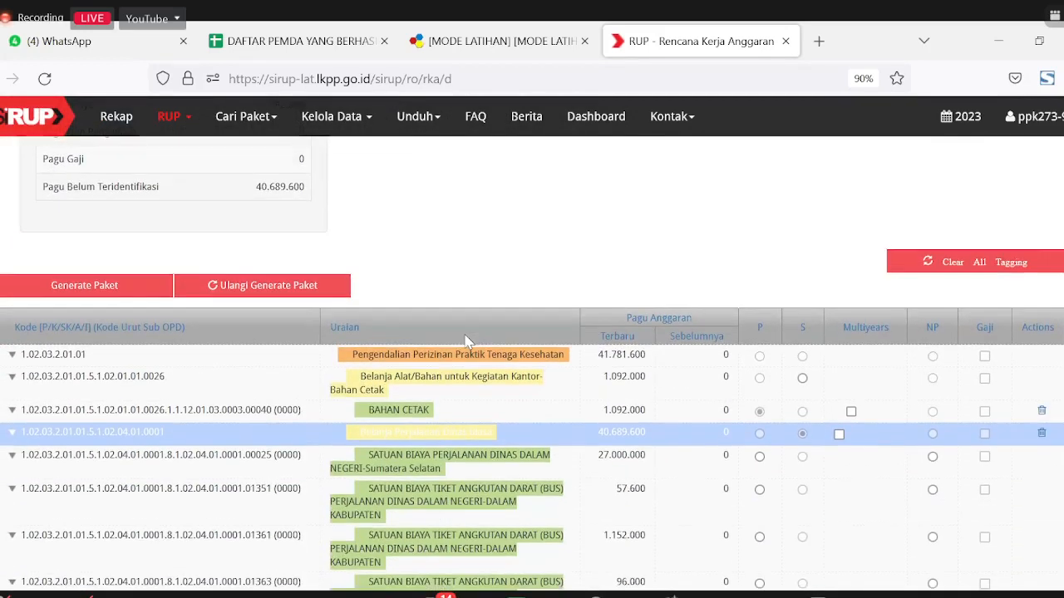
{"action": "scroll", "coordinate": [468, 341], "scroll_direction": "down", "scroll_amount": 3}
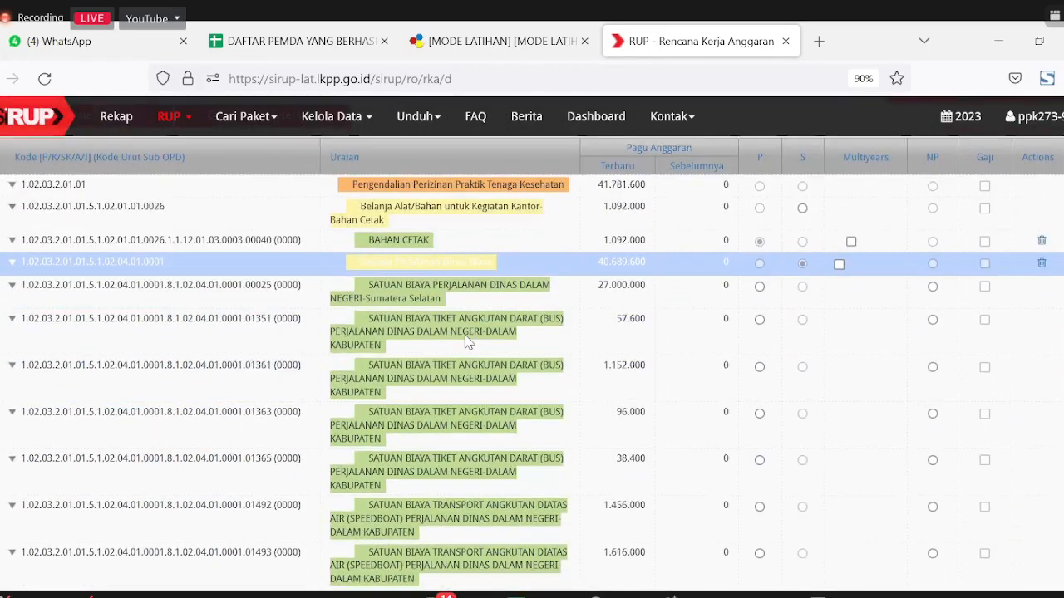
{"action": "scroll", "coordinate": [468, 343], "scroll_direction": "up", "scroll_amount": 3}
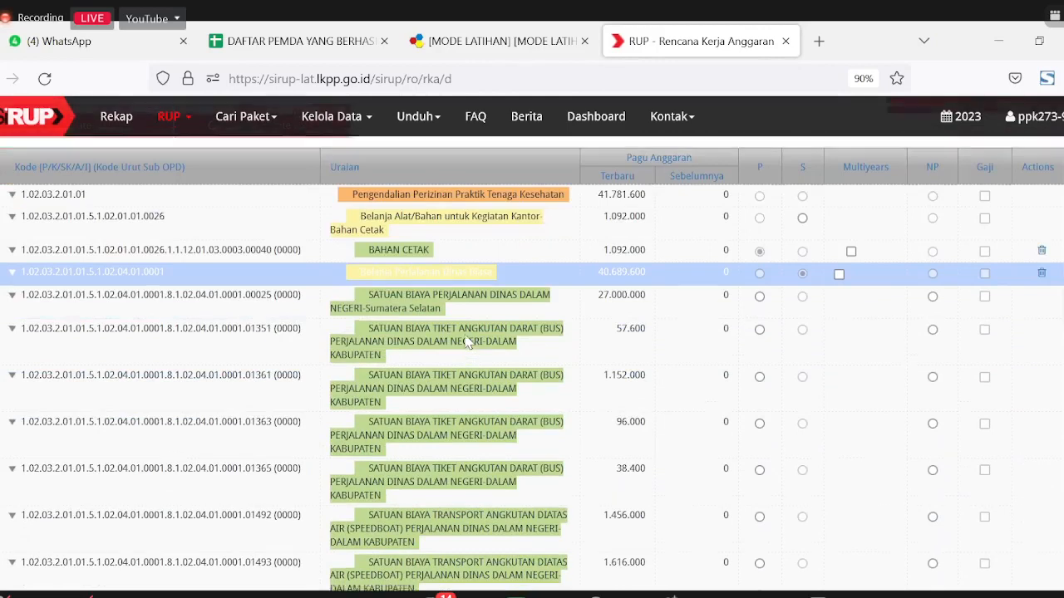
{"action": "scroll", "coordinate": [468, 341], "scroll_direction": "up", "scroll_amount": 6}
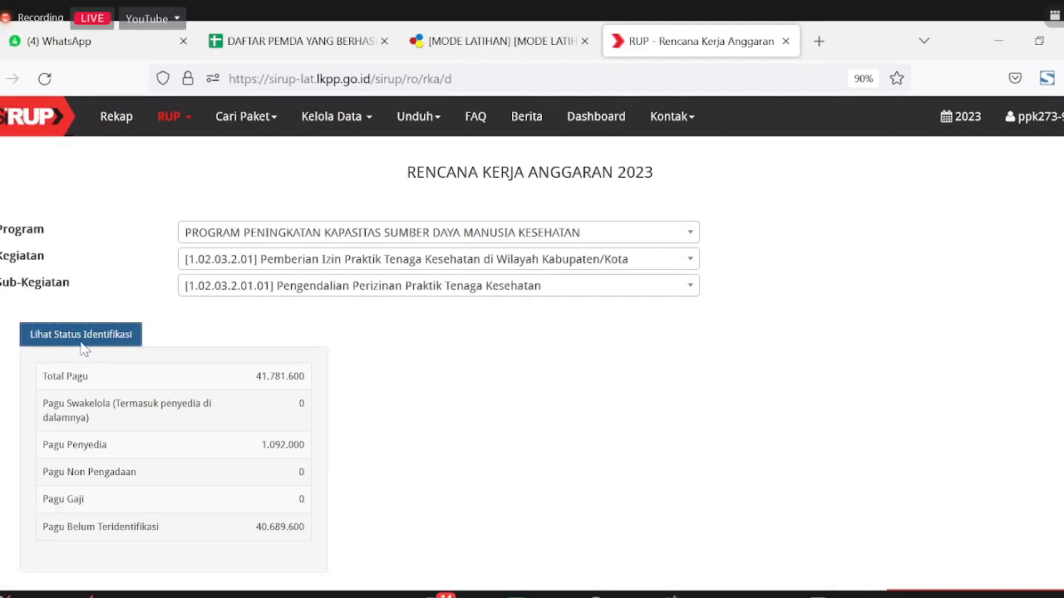
{"action": "scroll", "coordinate": [175, 385], "scroll_direction": "down", "scroll_amount": 2}
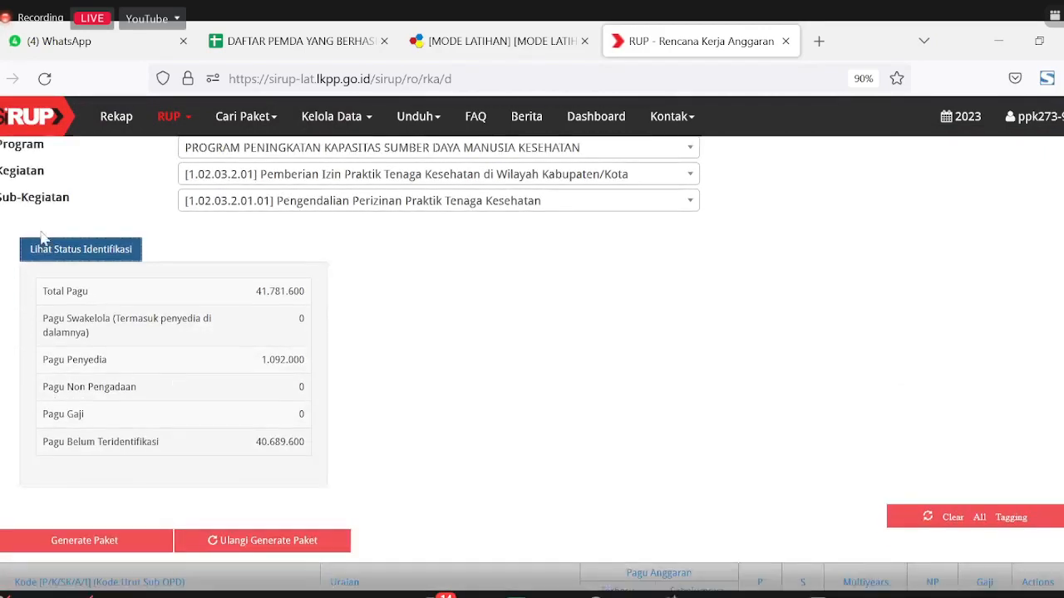
Step: Reload the RKA page and confirm Swakelola 40.689.600, Penyedia 1.092.000, unidentified 0
{"action": "left_click", "coordinate": [45, 80]}
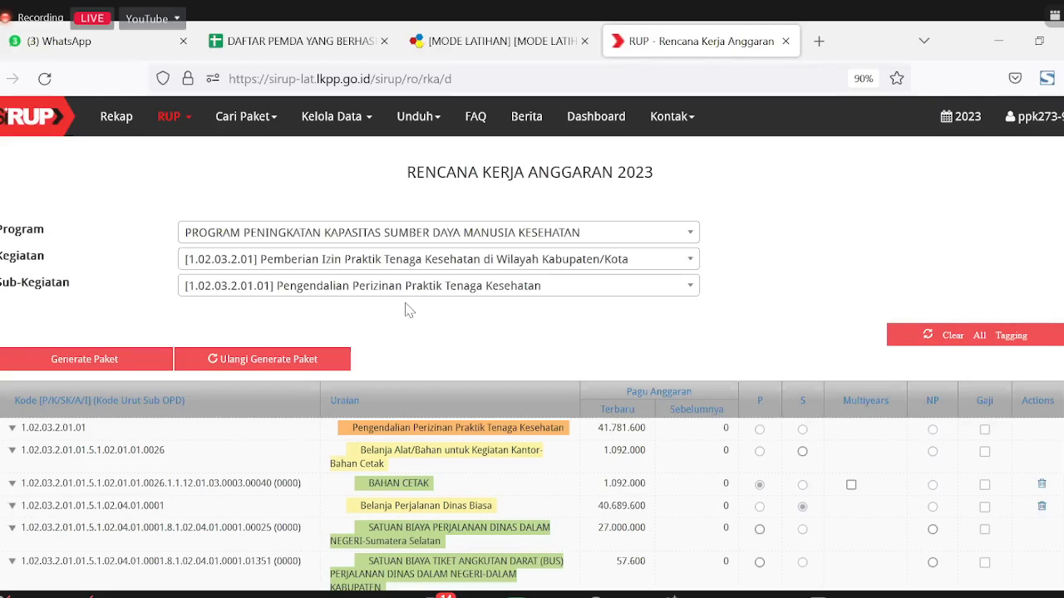
{"action": "scroll", "coordinate": [465, 381], "scroll_direction": "down", "scroll_amount": 3}
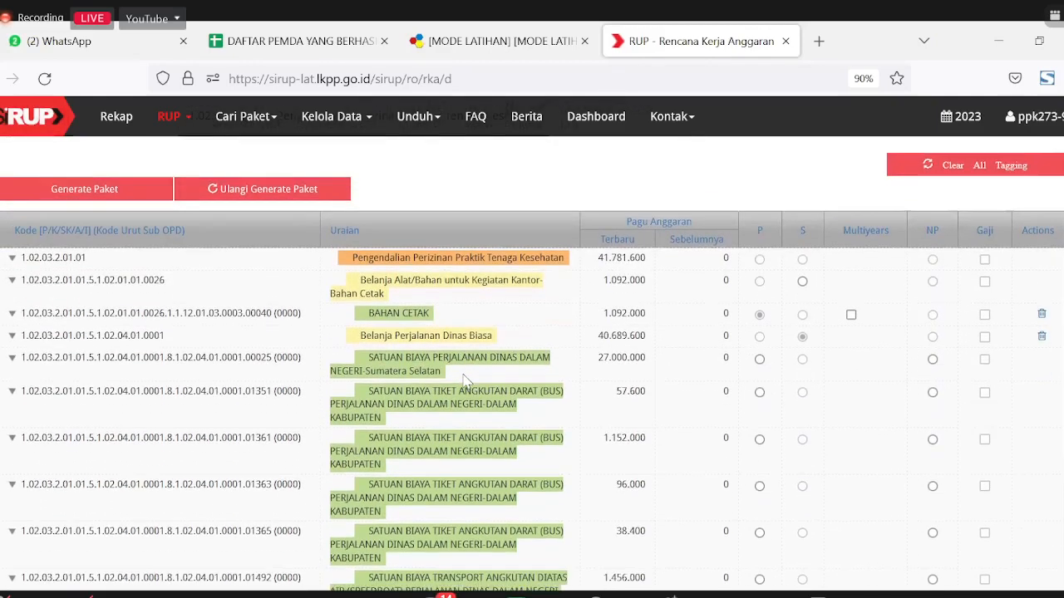
{"action": "scroll", "coordinate": [466, 382], "scroll_direction": "up", "scroll_amount": 3}
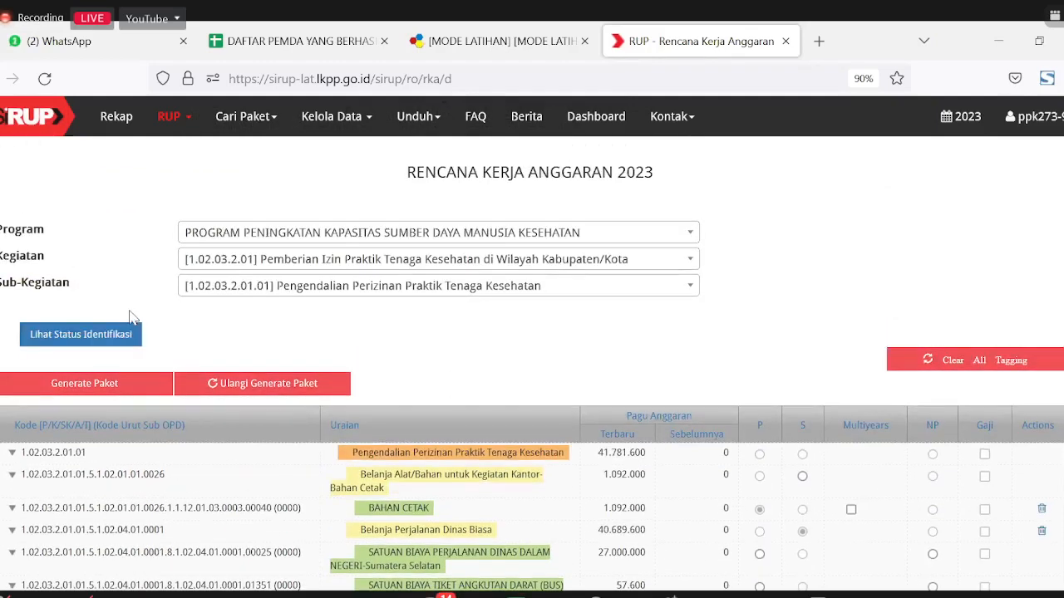
{"action": "left_click", "coordinate": [105, 337]}
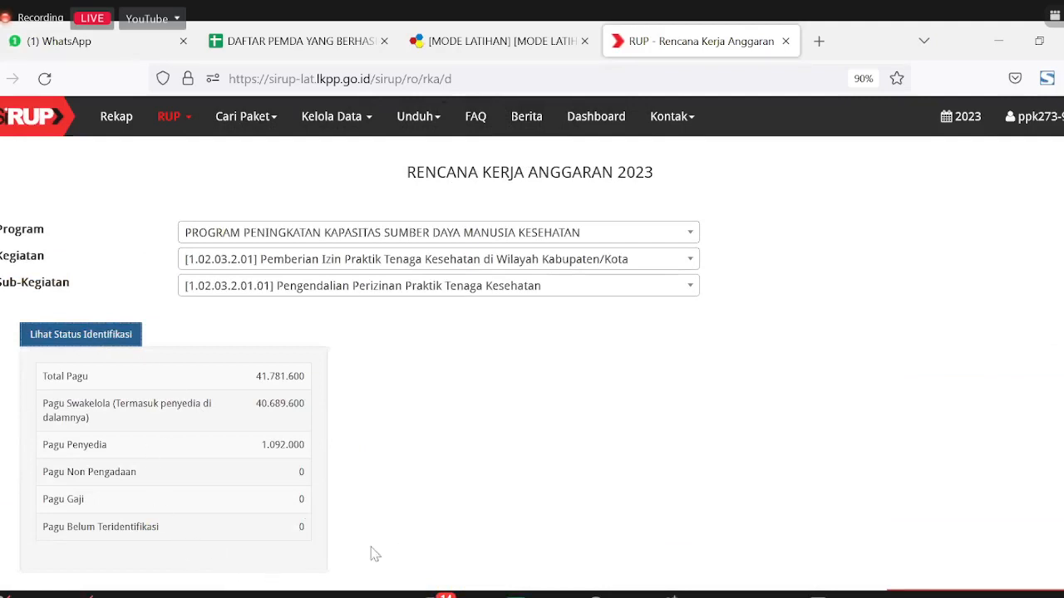
{"action": "scroll", "coordinate": [424, 519], "scroll_direction": "down", "scroll_amount": 3}
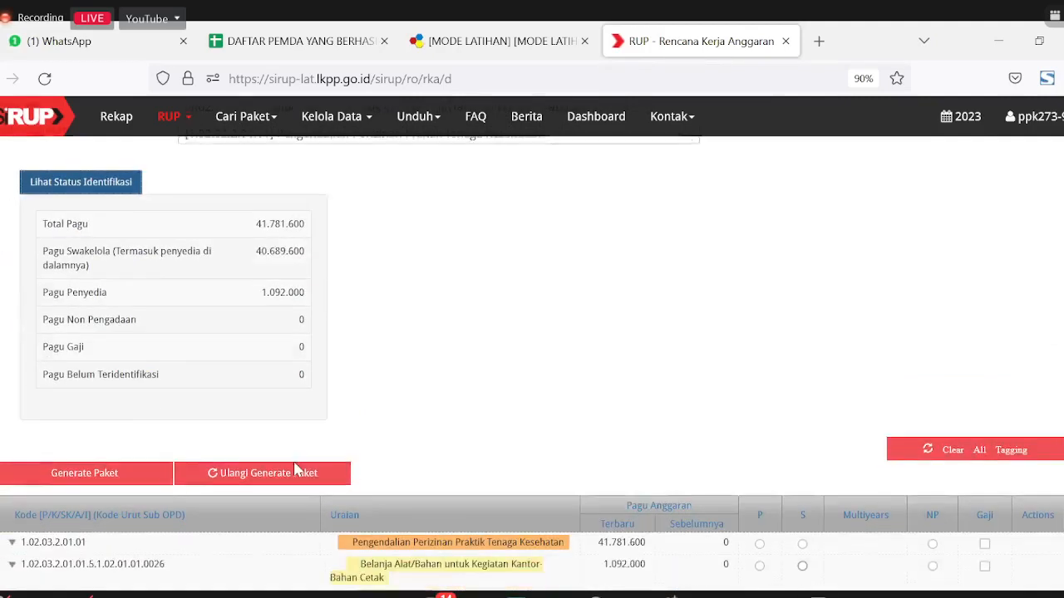
Step: Generate the packages for sub-kegiatan 1.02.03.2.01.01, confirming the Generate Paket prompt
{"action": "left_click", "coordinate": [54, 471]}
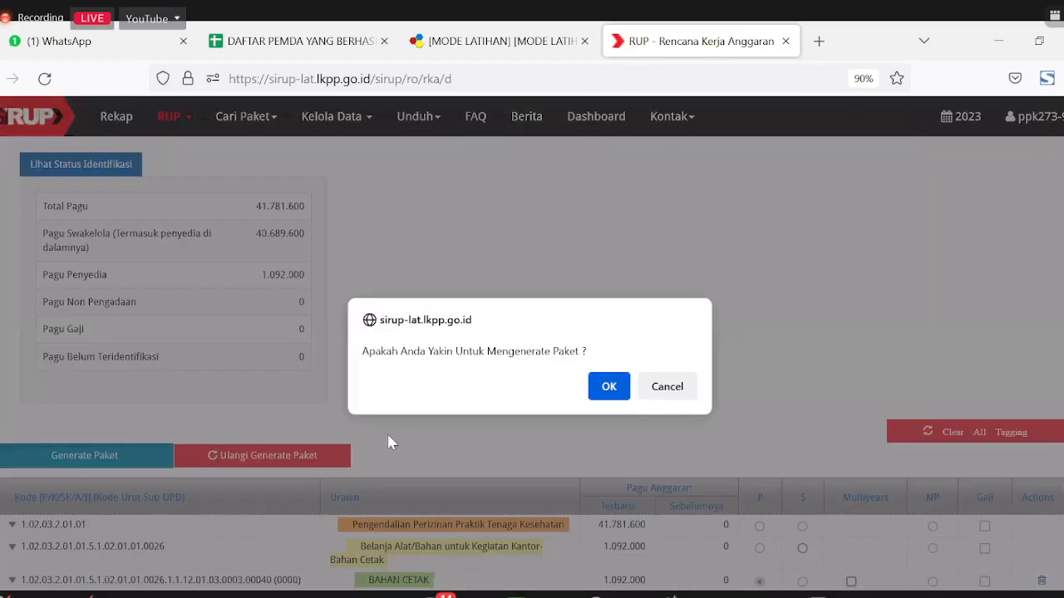
{"action": "left_click", "coordinate": [608, 388]}
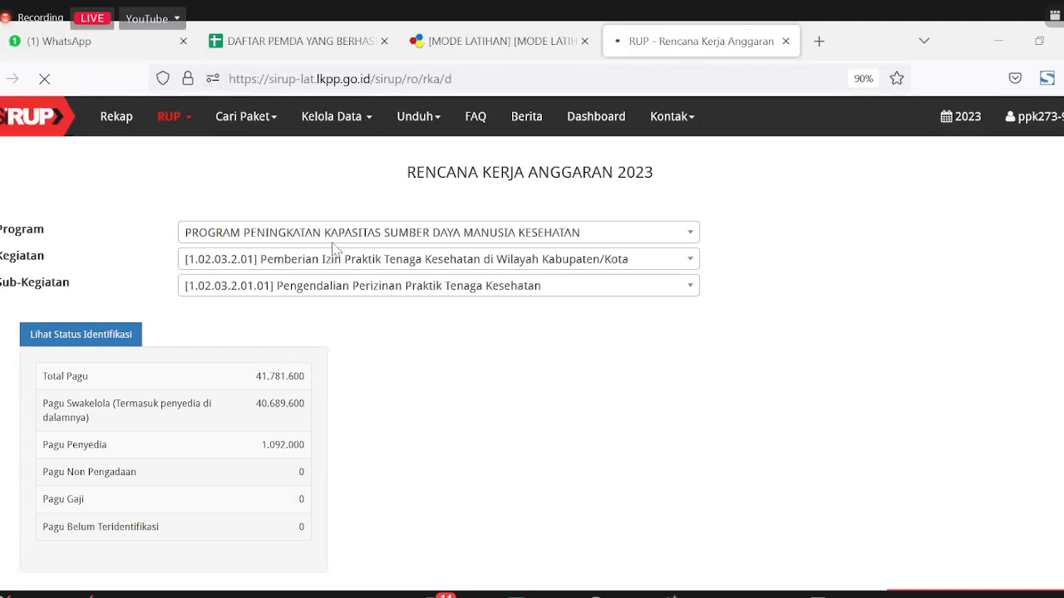
{"action": "scroll", "coordinate": [336, 370], "scroll_direction": "down", "scroll_amount": 2}
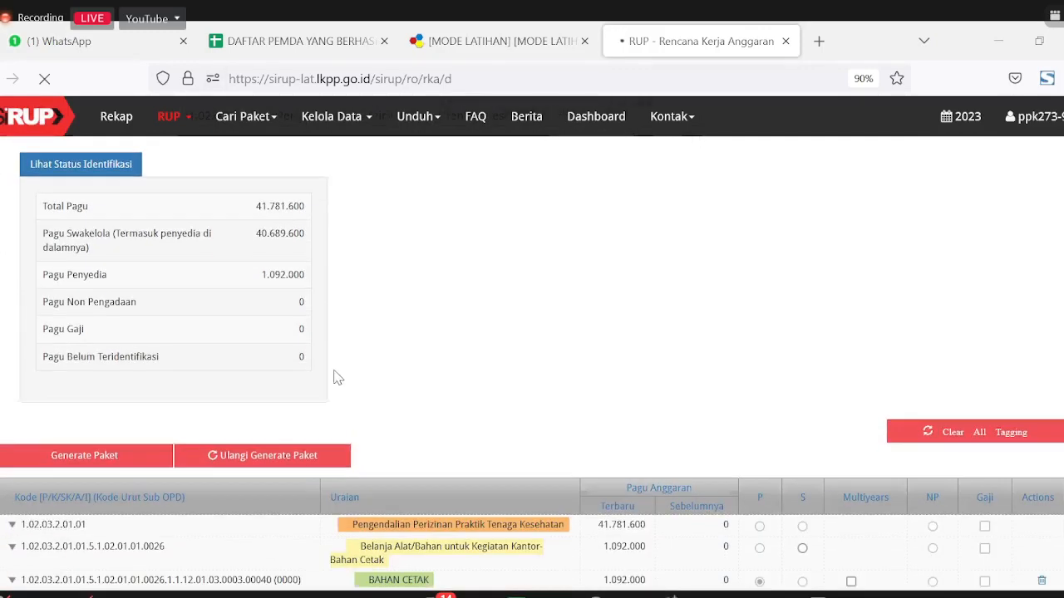
{"action": "scroll", "coordinate": [336, 369], "scroll_direction": "up", "scroll_amount": 1}
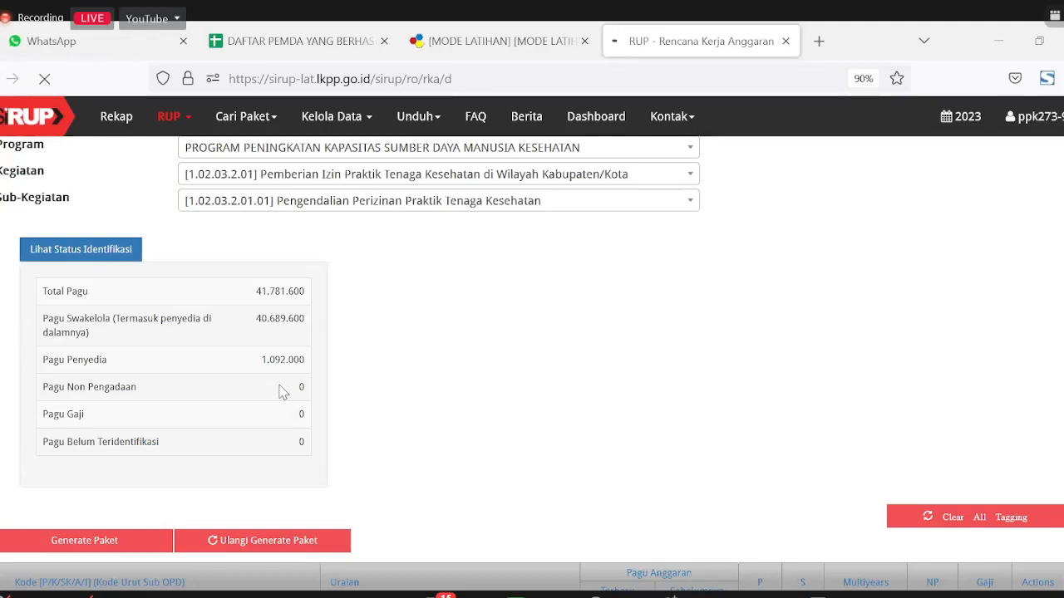
{"action": "scroll", "coordinate": [499, 438], "scroll_direction": "down", "scroll_amount": 2}
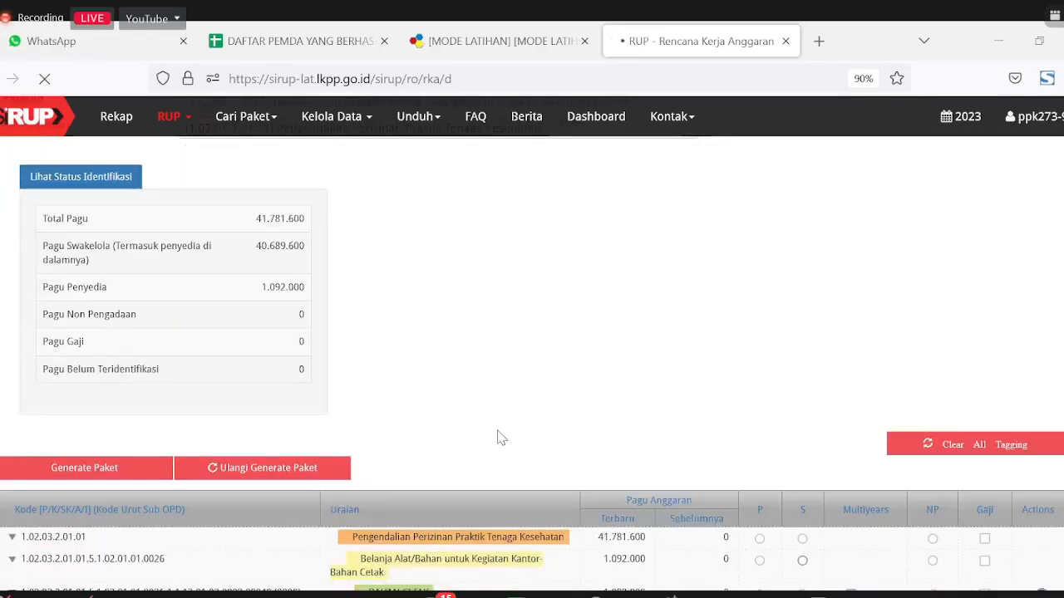
{"action": "scroll", "coordinate": [501, 438], "scroll_direction": "down", "scroll_amount": 3}
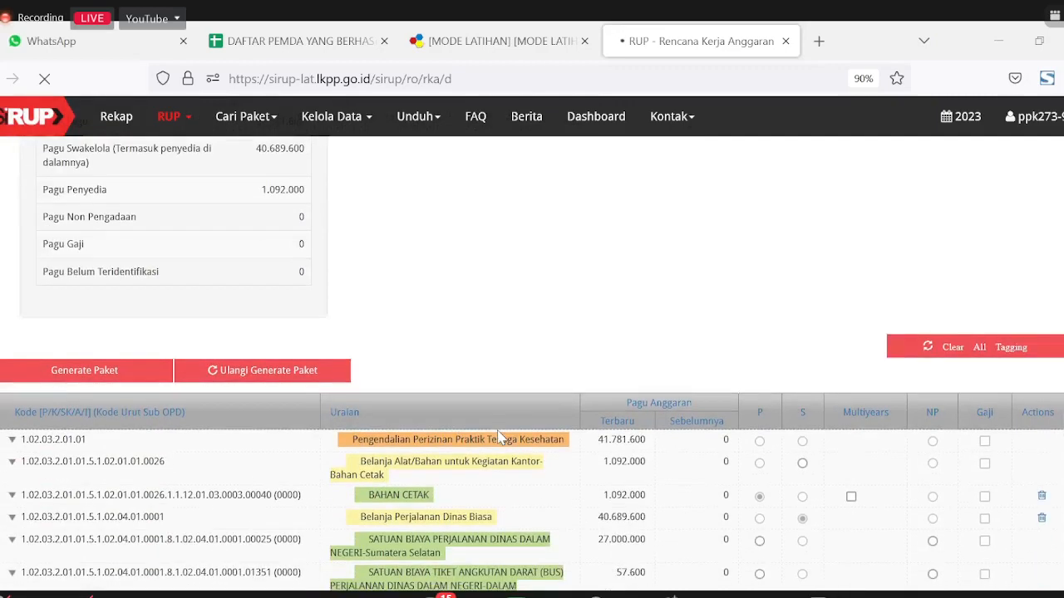
{"action": "scroll", "coordinate": [501, 438], "scroll_direction": "down", "scroll_amount": 3}
{"action": "scroll", "coordinate": [501, 438], "scroll_direction": "up", "scroll_amount": 8}
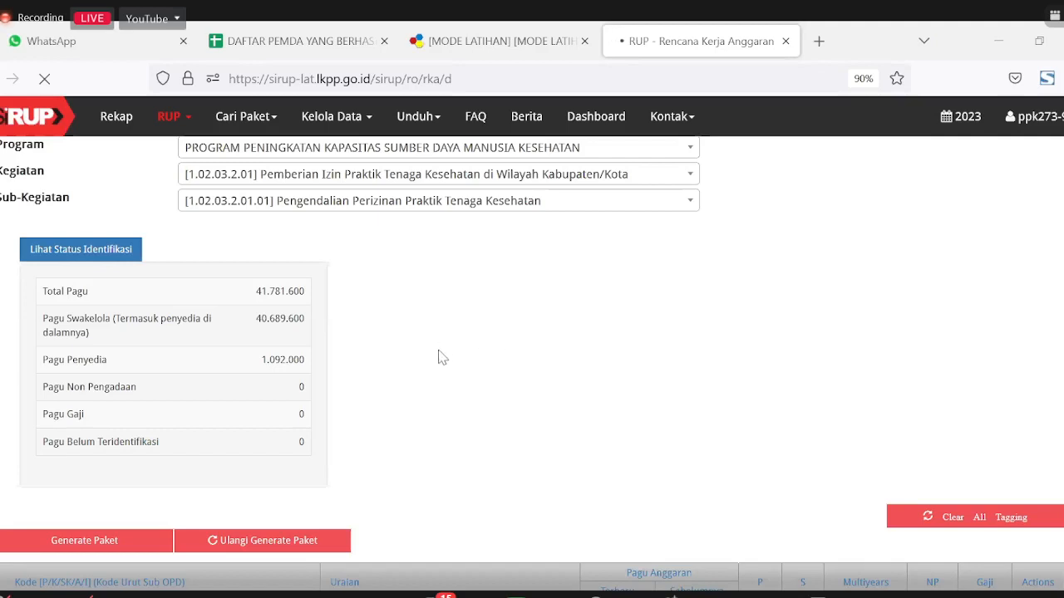
Step: From the RUP menu, open the Penyedia package page in a new browser tab
{"action": "scroll", "coordinate": [478, 424], "scroll_direction": "down", "scroll_amount": 2}
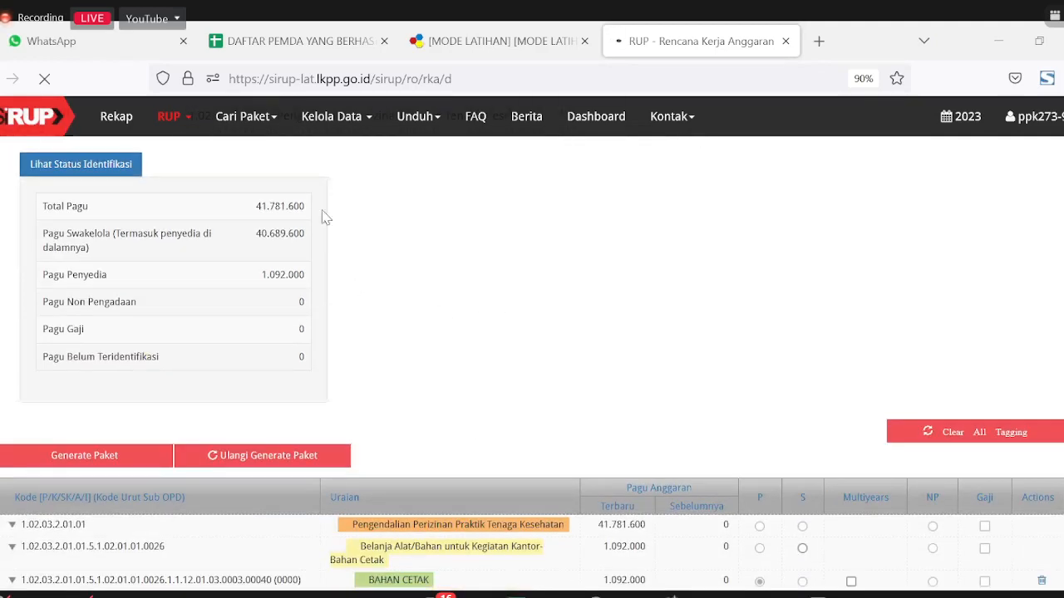
{"action": "left_click", "coordinate": [169, 120]}
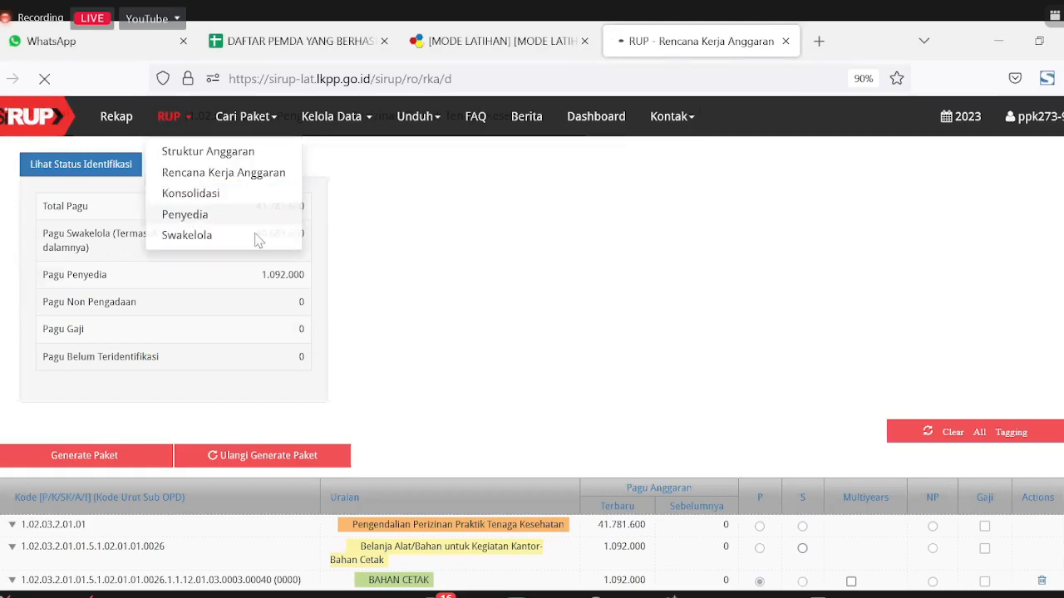
{"action": "right_click", "coordinate": [189, 213]}
{"action": "left_click", "coordinate": [257, 236]}
Step: On the new Penyedia tab, apply the filter for all programs and preview the + Paket Penyedia form
{"action": "left_click", "coordinate": [761, 40]}
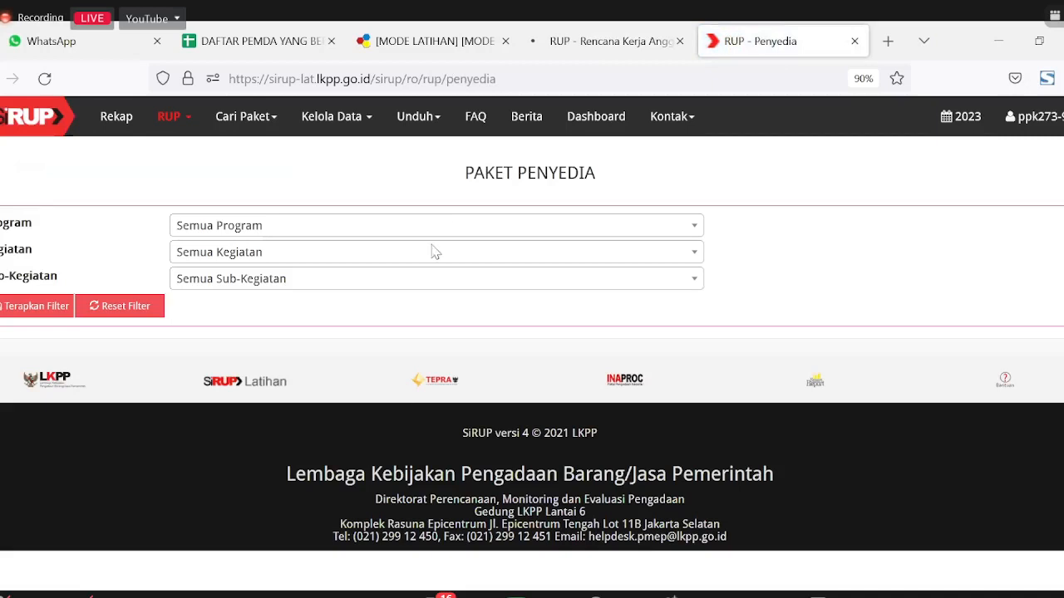
{"action": "left_click", "coordinate": [20, 317]}
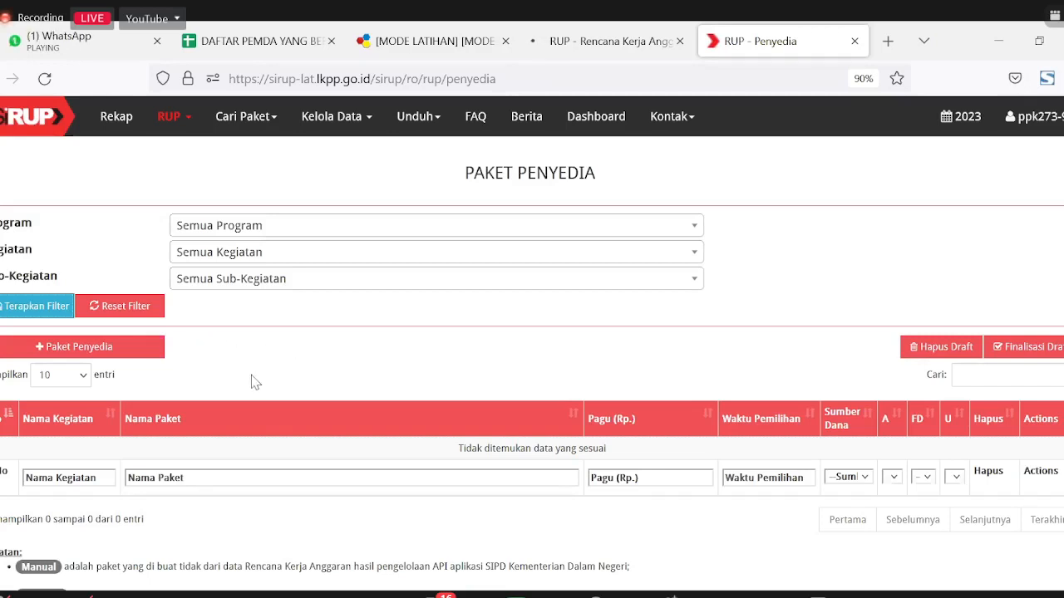
{"action": "left_click", "coordinate": [65, 353]}
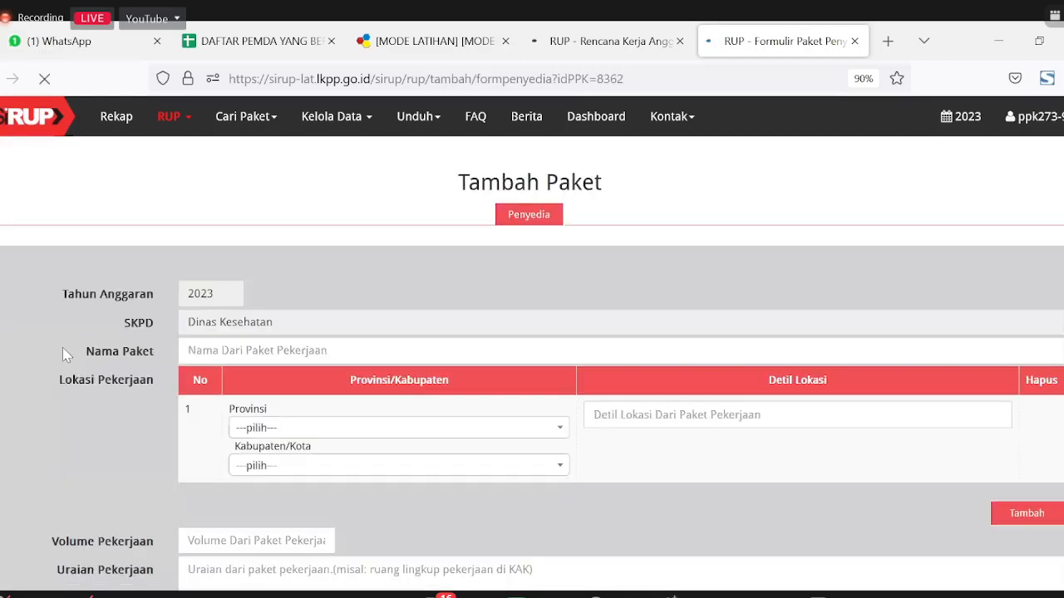
{"action": "left_click", "coordinate": [0, 78]}
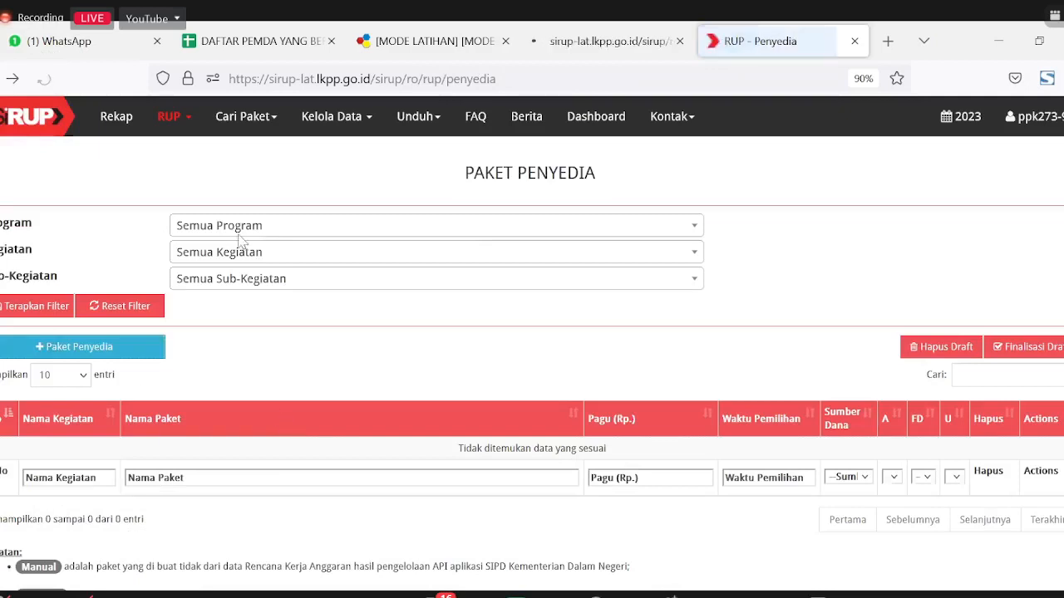
{"action": "left_click", "coordinate": [184, 125]}
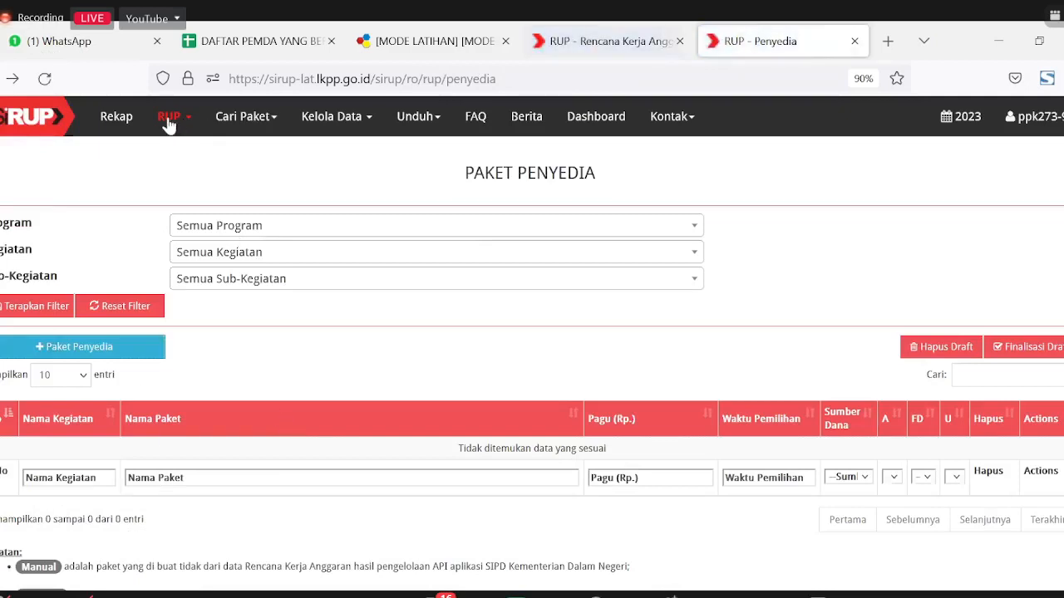
Step: Load the Swakelola package list and preview its add-package form
{"action": "left_click", "coordinate": [170, 237]}
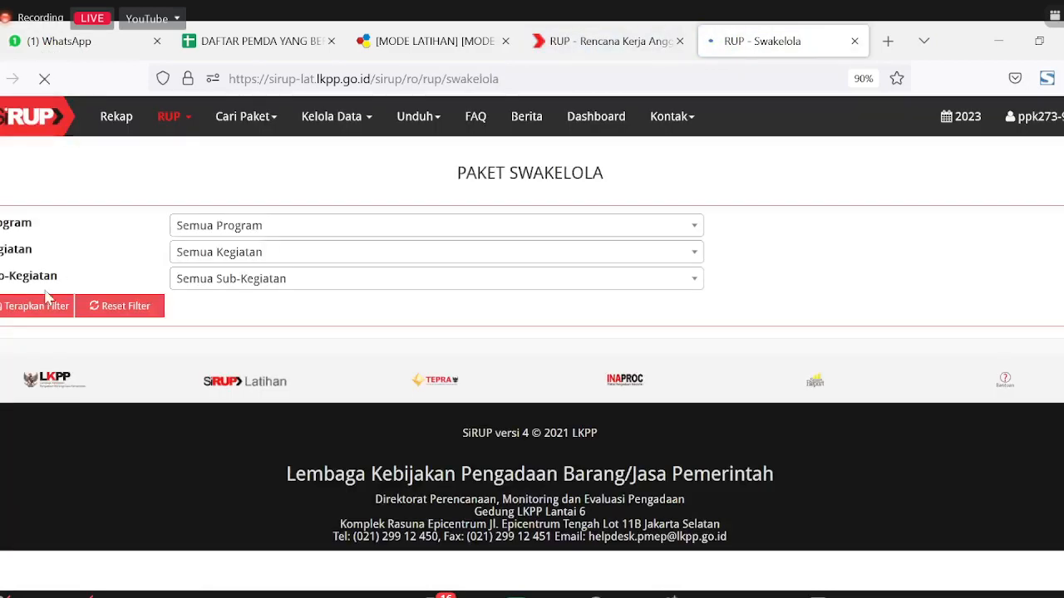
{"action": "left_click", "coordinate": [42, 306]}
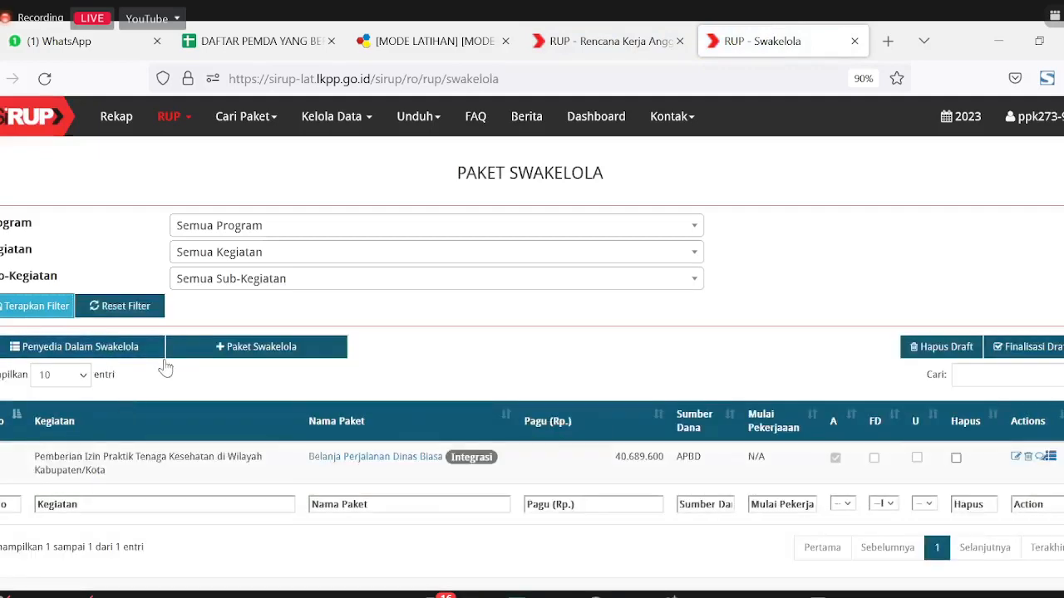
{"action": "left_click", "coordinate": [234, 357]}
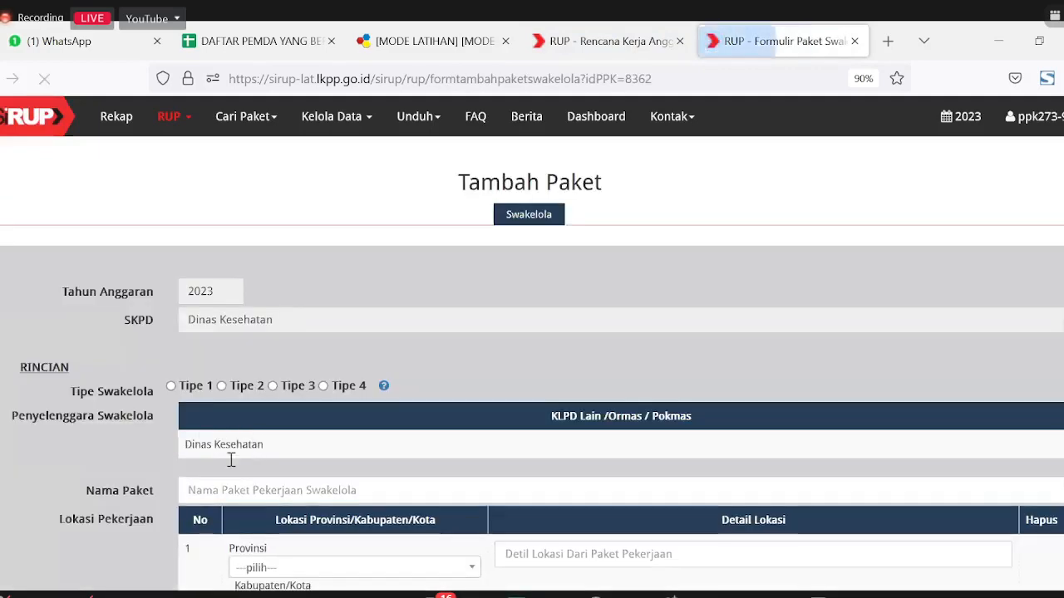
{"action": "key", "text": "alt+Left"}
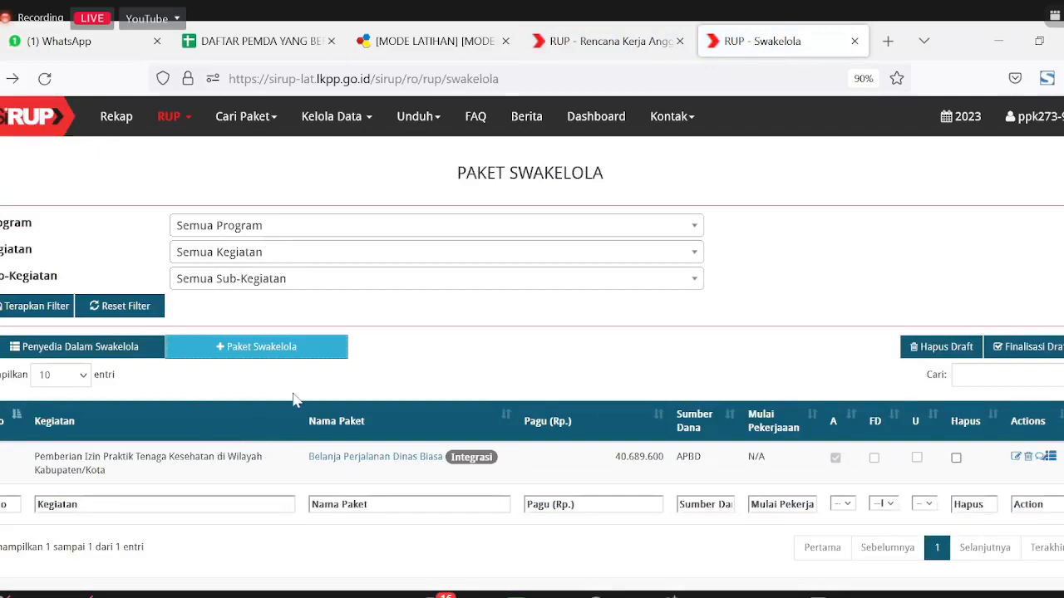
Step: Inspect the provider packages inside Belanja Perjalanan Dinas Biasa, then return to the Swakelola list
{"action": "left_click", "coordinate": [240, 355]}
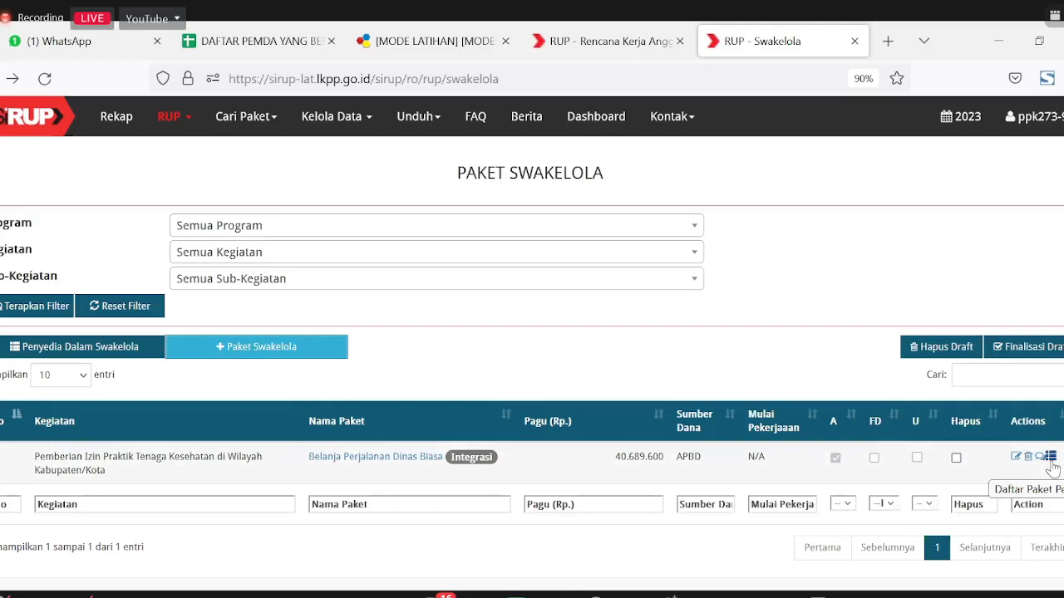
{"action": "left_click", "coordinate": [1049, 460]}
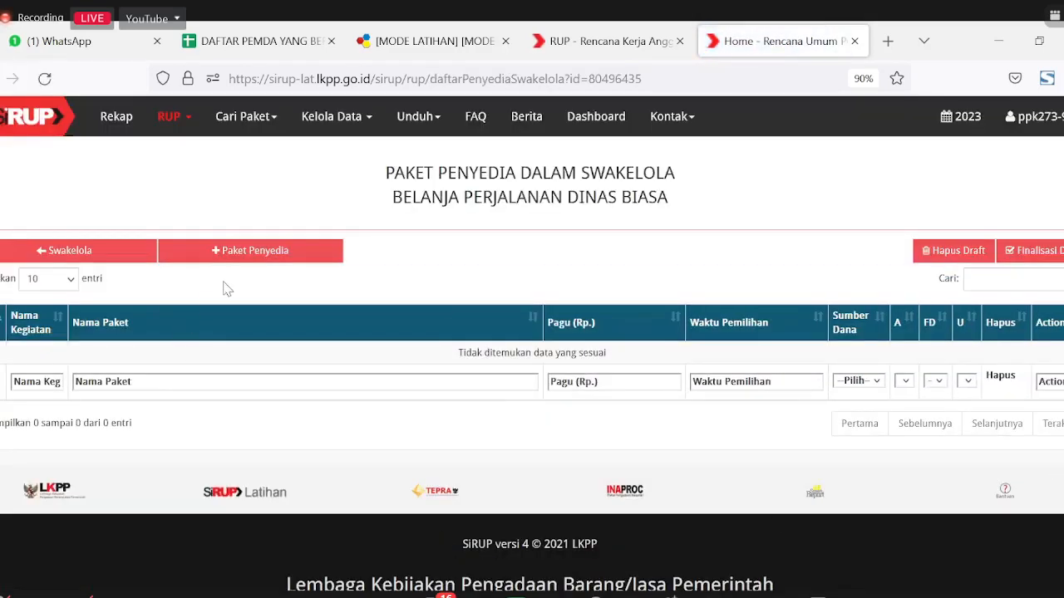
{"action": "left_click", "coordinate": [252, 255]}
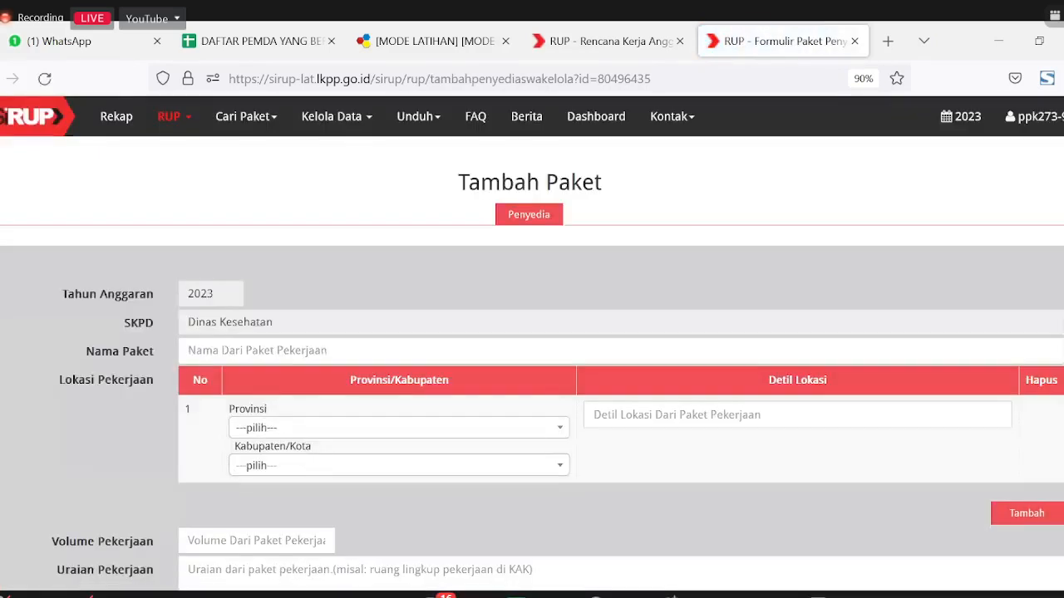
{"action": "key", "text": "alt+Left"}
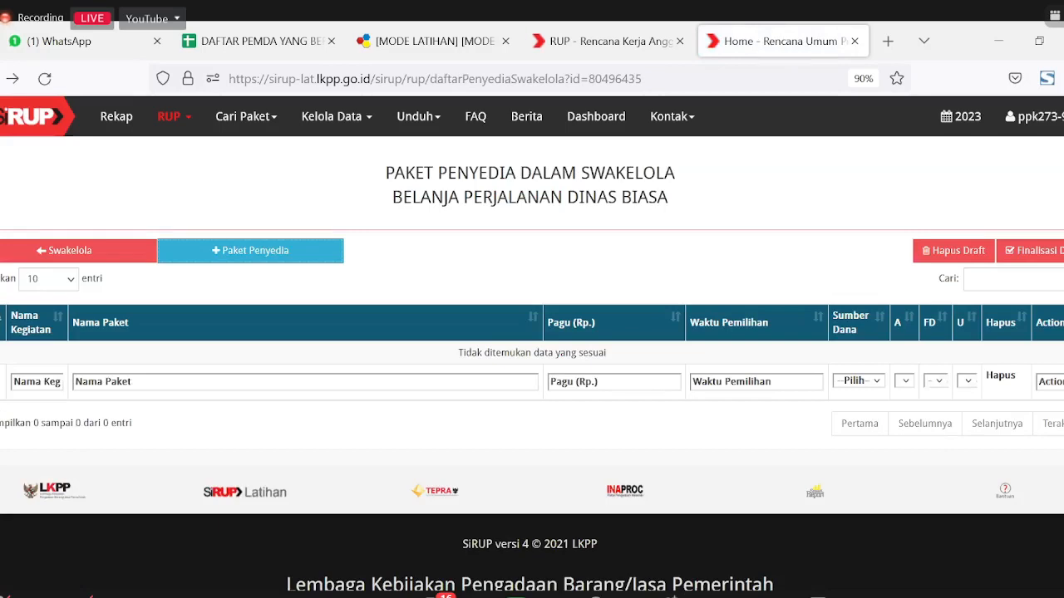
{"action": "key", "text": "alt+Left"}
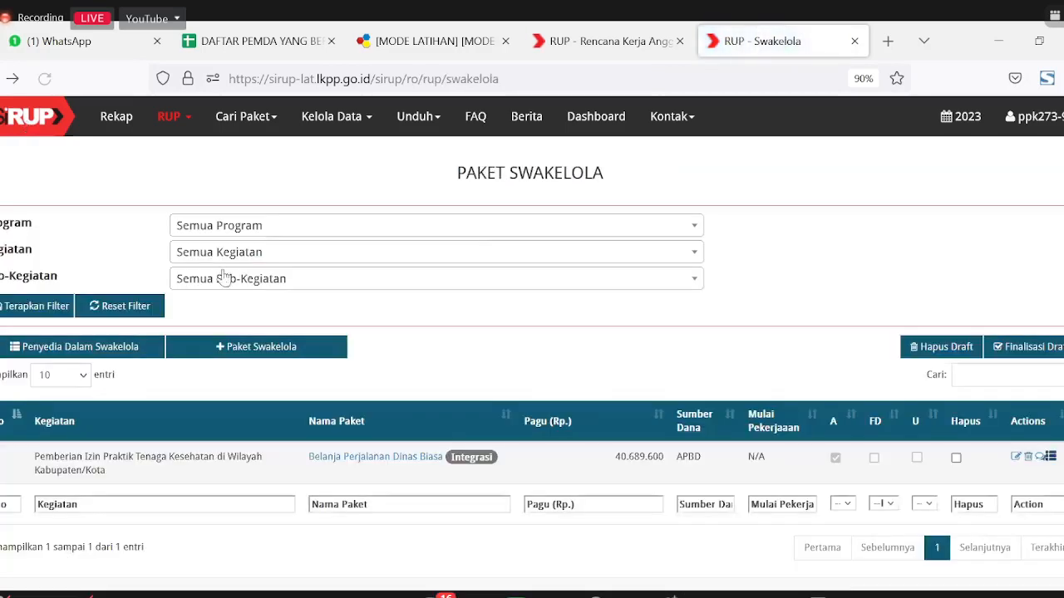
{"action": "left_click", "coordinate": [581, 42]}
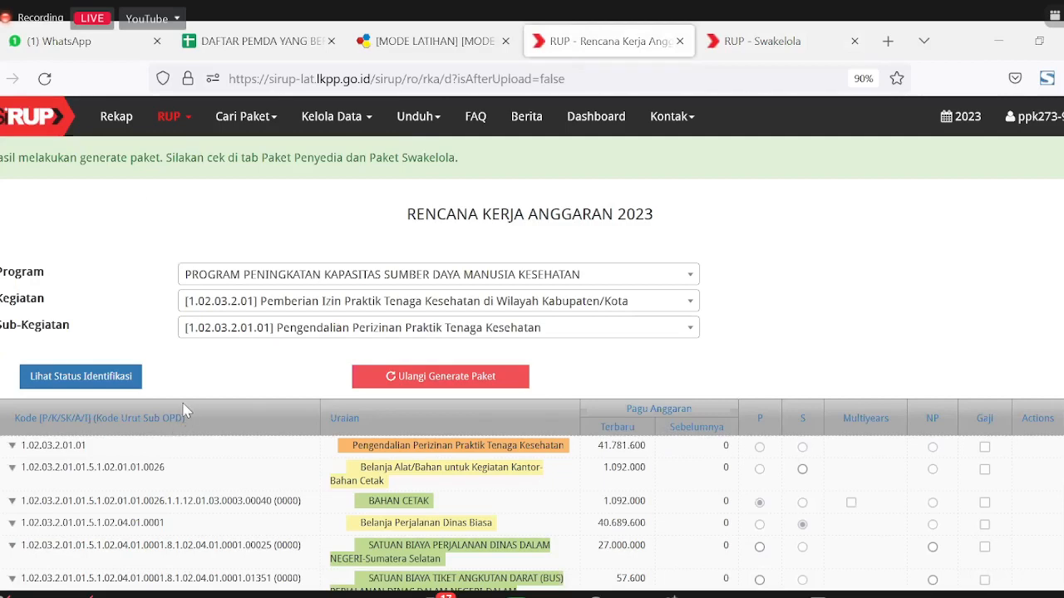
{"action": "scroll", "coordinate": [399, 333], "scroll_direction": "down", "scroll_amount": 3}
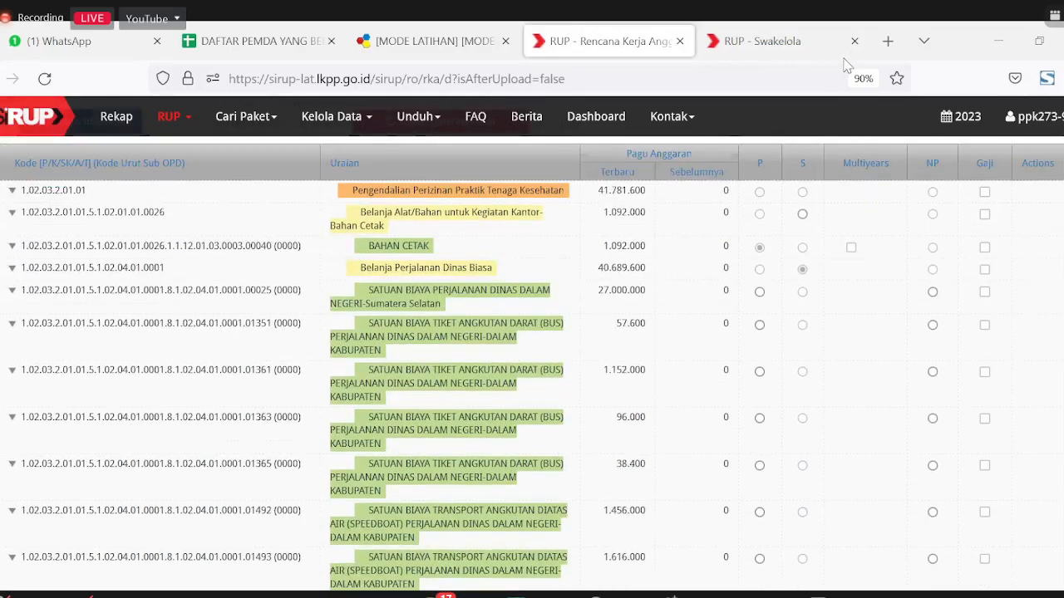
{"action": "scroll", "coordinate": [619, 254], "scroll_direction": "up", "scroll_amount": 3}
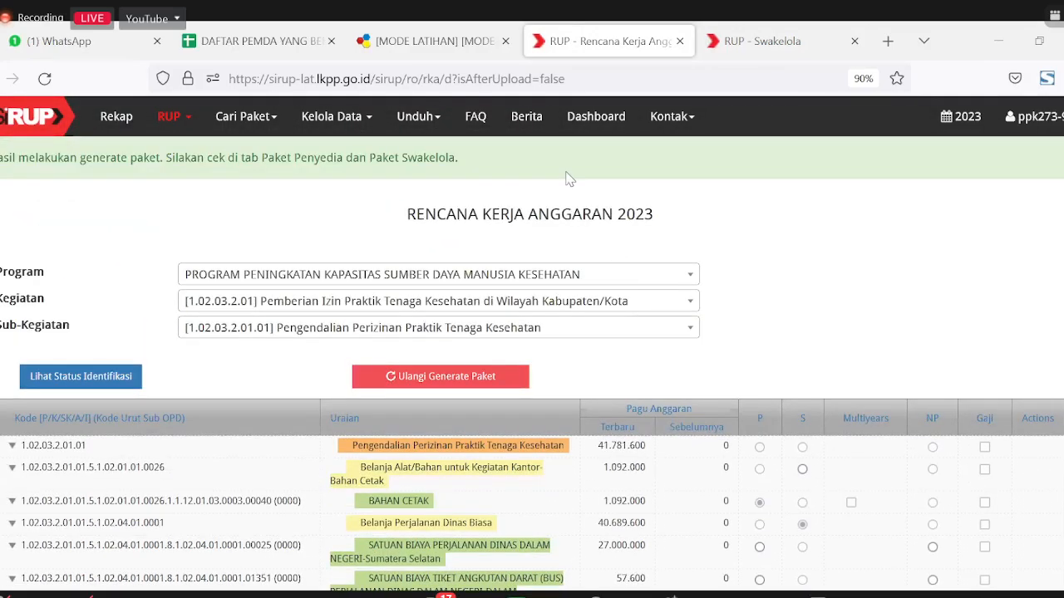
{"action": "key", "text": "ctrl+Tab"}
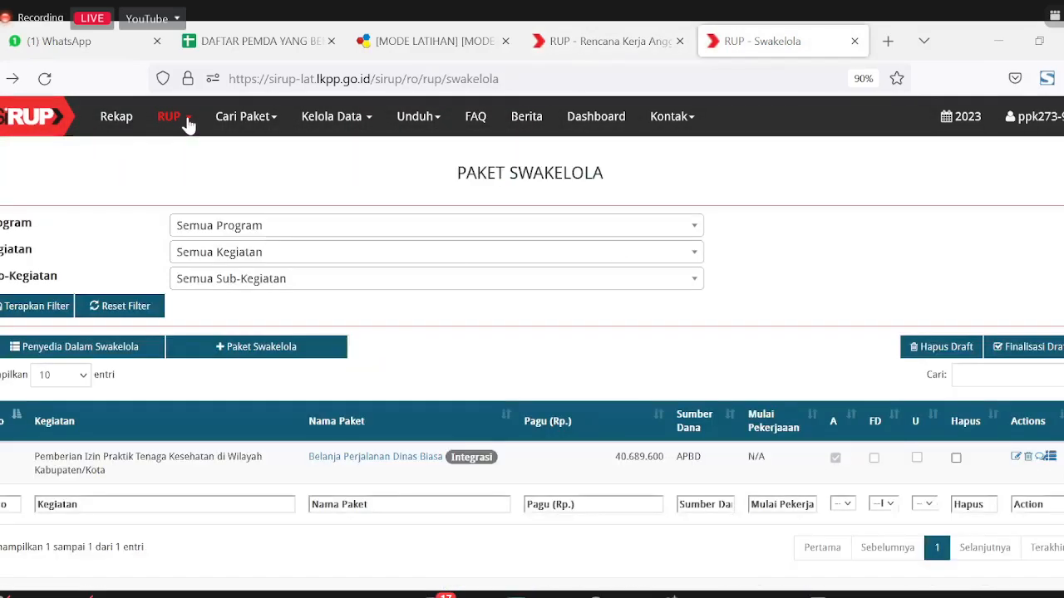
{"action": "left_click", "coordinate": [188, 118]}
{"action": "left_click", "coordinate": [167, 212]}
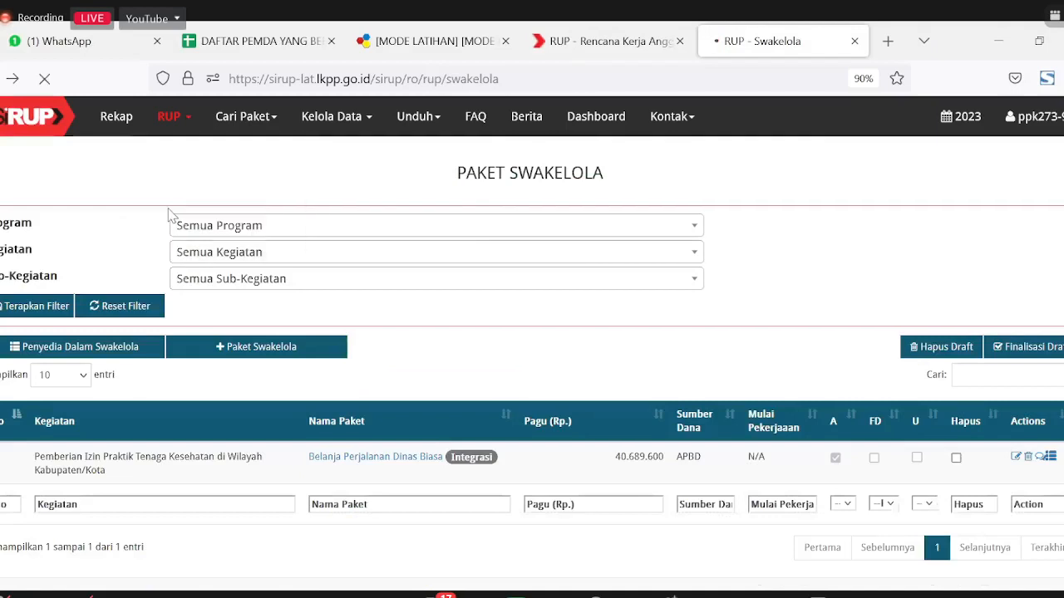
Step: Load the Penyedia table and examine the BAHAN CETAK row's Integrasi badge and N/A selection time
{"action": "left_click", "coordinate": [34, 307]}
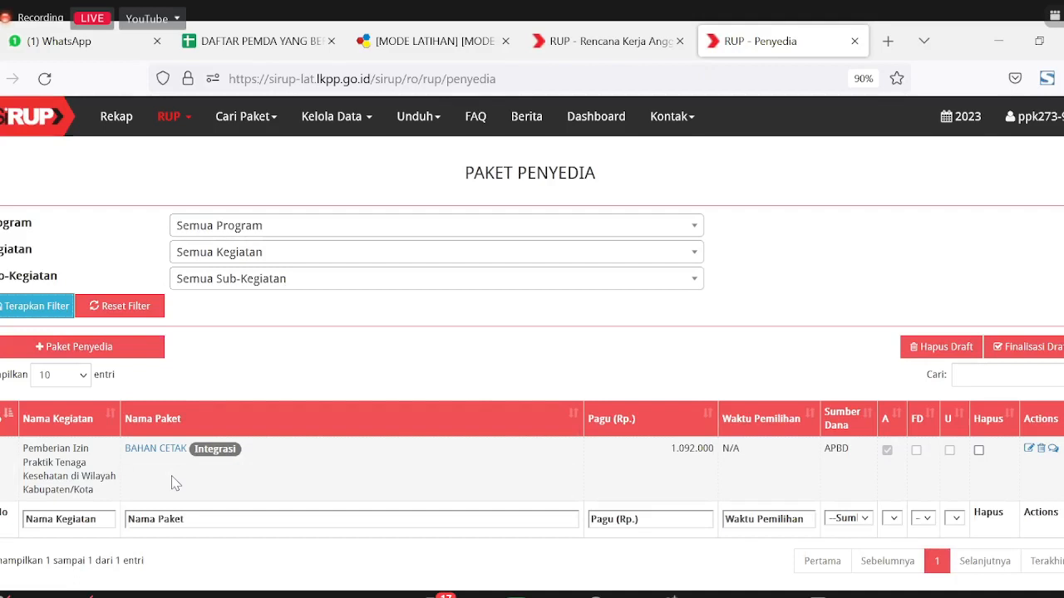
{"action": "left_click_drag", "start_coordinate": [266, 456], "coordinate": [194, 455]}
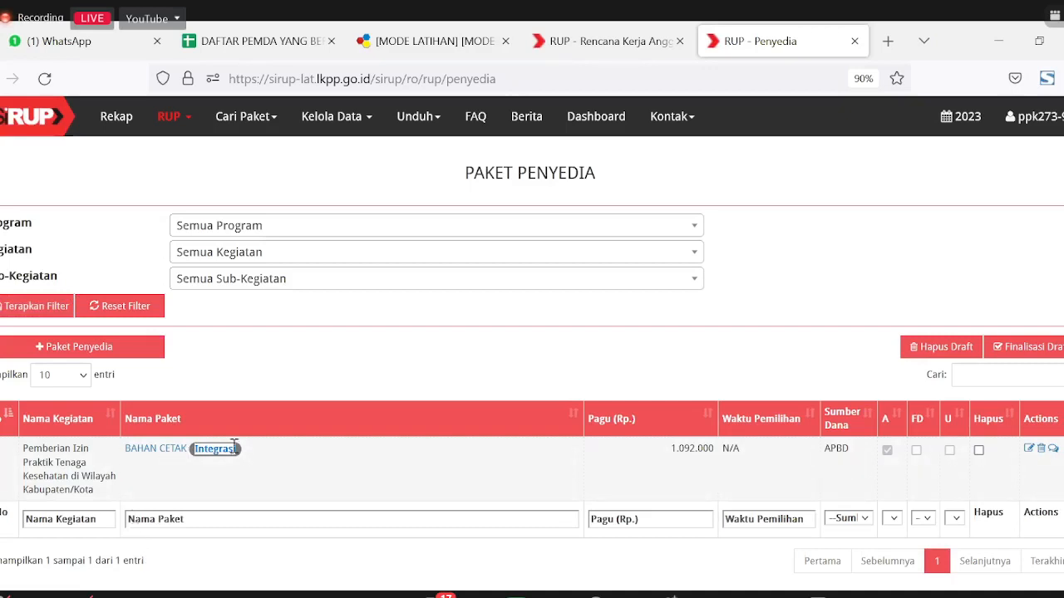
{"action": "left_click", "coordinate": [250, 380]}
{"action": "left_click_drag", "start_coordinate": [759, 454], "coordinate": [738, 475]}
Step: Open the BAHAN CETAK package for editing and look through its form
{"action": "left_click", "coordinate": [755, 492]}
{"action": "left_click", "coordinate": [1028, 451]}
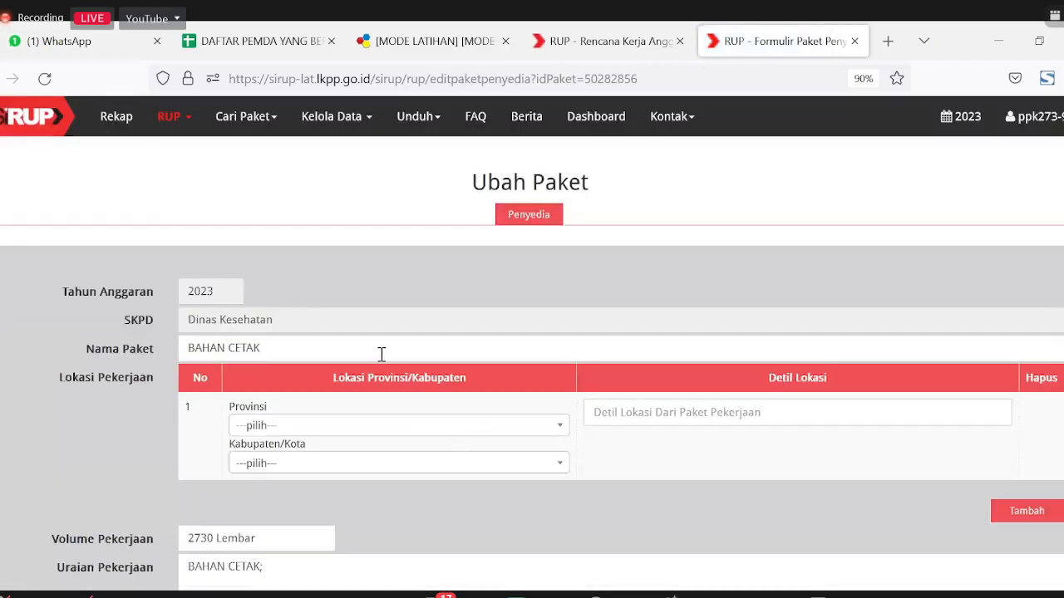
{"action": "scroll", "coordinate": [350, 423], "scroll_direction": "down", "scroll_amount": 1}
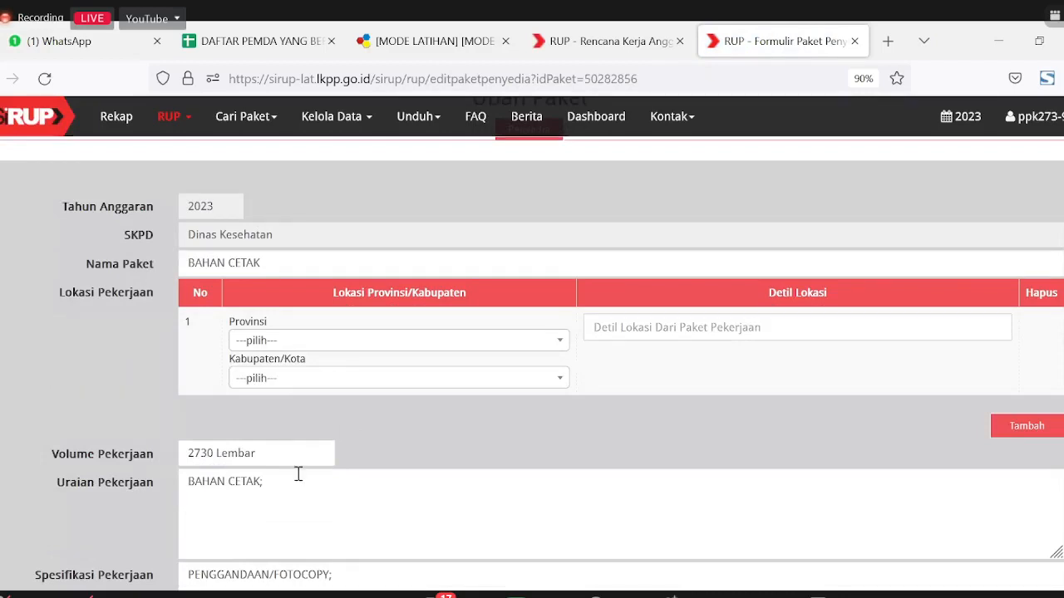
{"action": "scroll", "coordinate": [294, 471], "scroll_direction": "down", "scroll_amount": 5}
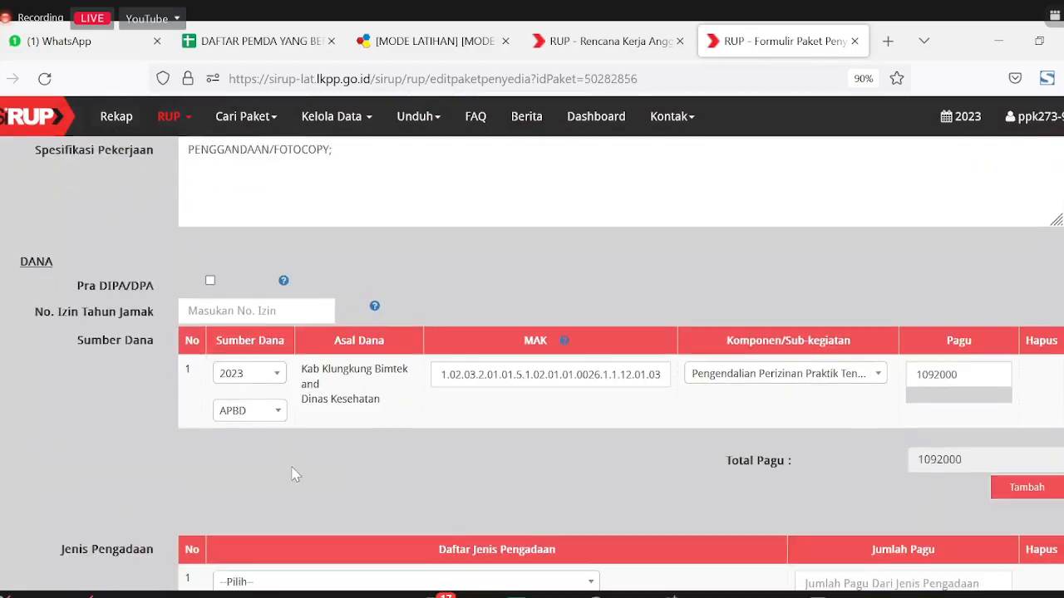
{"action": "scroll", "coordinate": [293, 471], "scroll_direction": "down", "scroll_amount": 4}
{"action": "scroll", "coordinate": [293, 472], "scroll_direction": "up", "scroll_amount": 10}
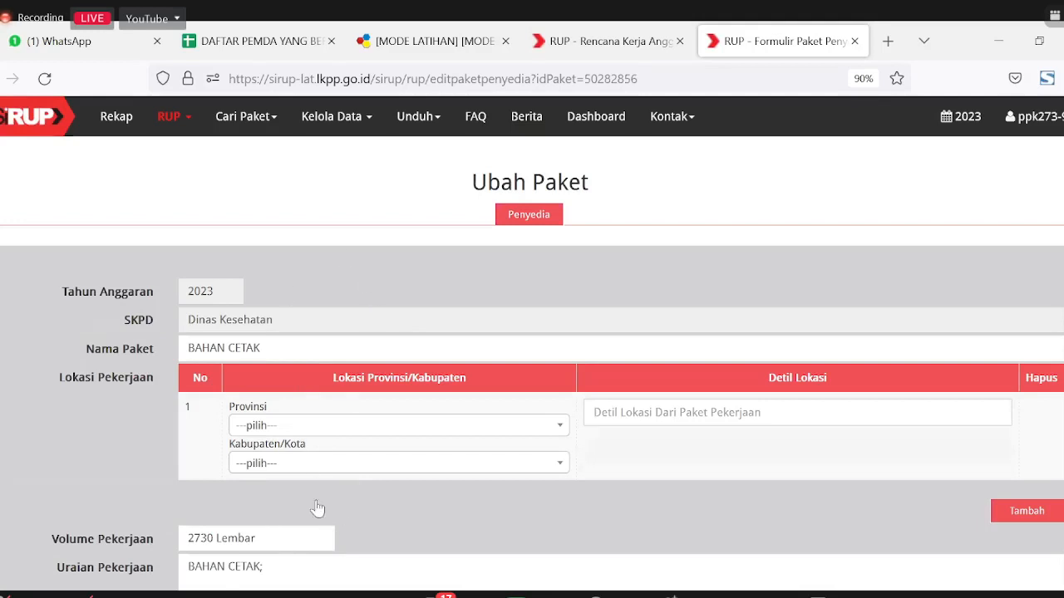
{"action": "scroll", "coordinate": [158, 564], "scroll_direction": "down", "scroll_amount": 2}
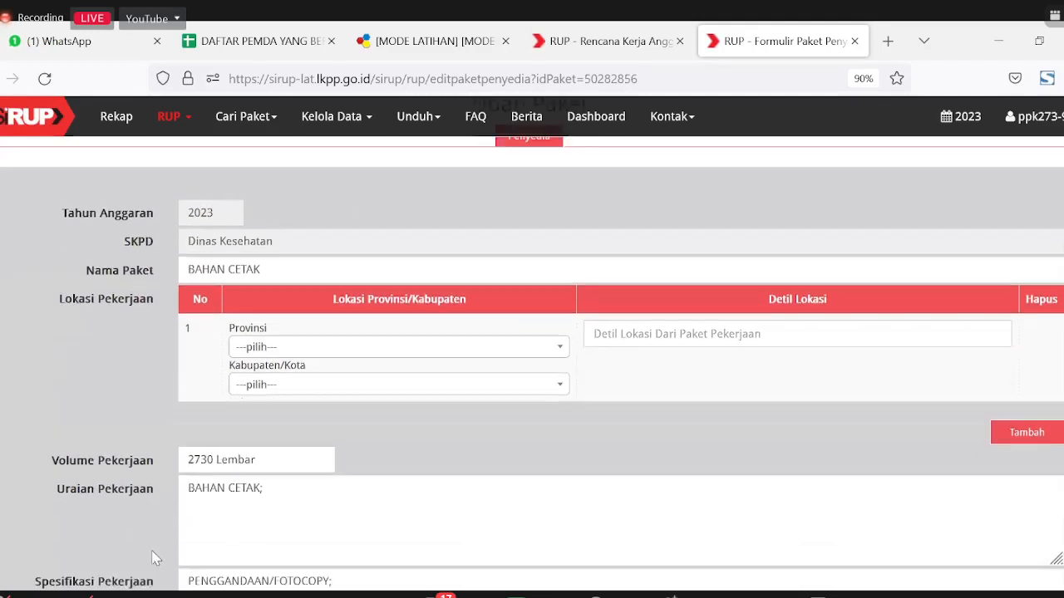
{"action": "scroll", "coordinate": [100, 530], "scroll_direction": "down", "scroll_amount": 4}
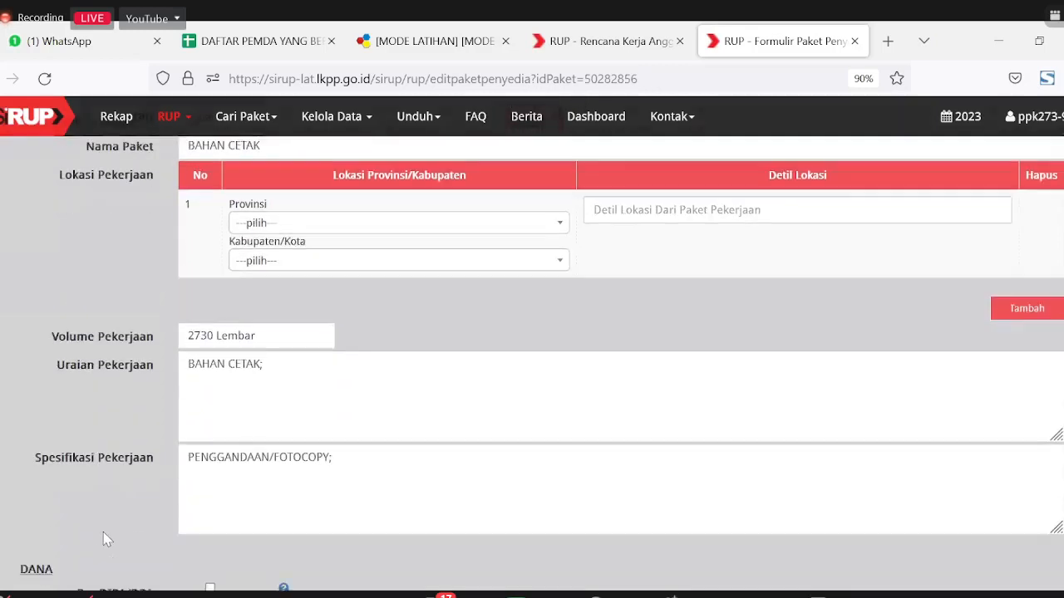
{"action": "scroll", "coordinate": [353, 359], "scroll_direction": "up", "scroll_amount": 4}
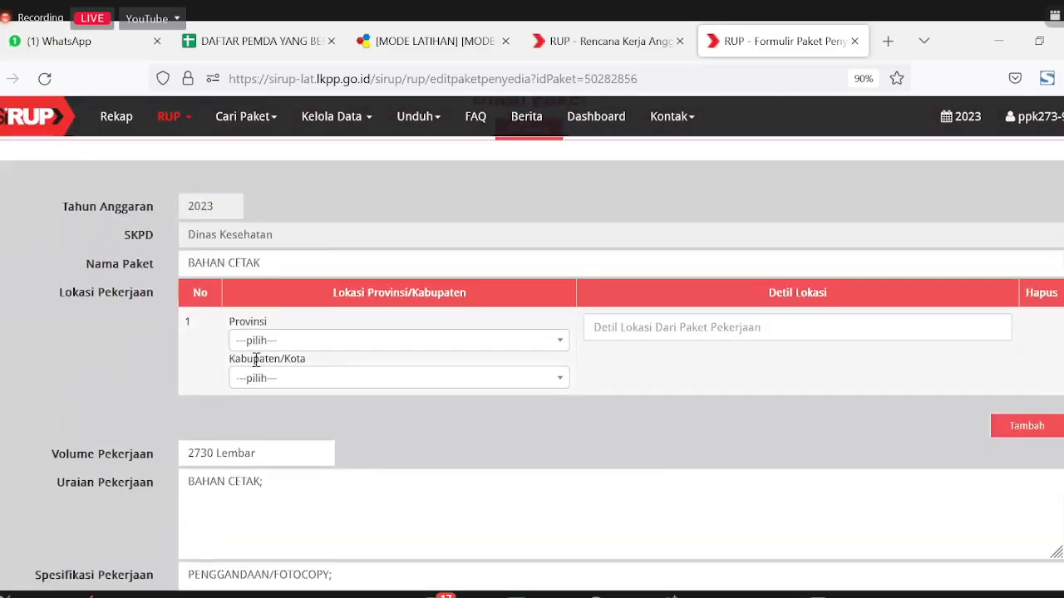
Step: Choose DKI Jakarta as the work-location province
{"action": "left_click", "coordinate": [263, 340]}
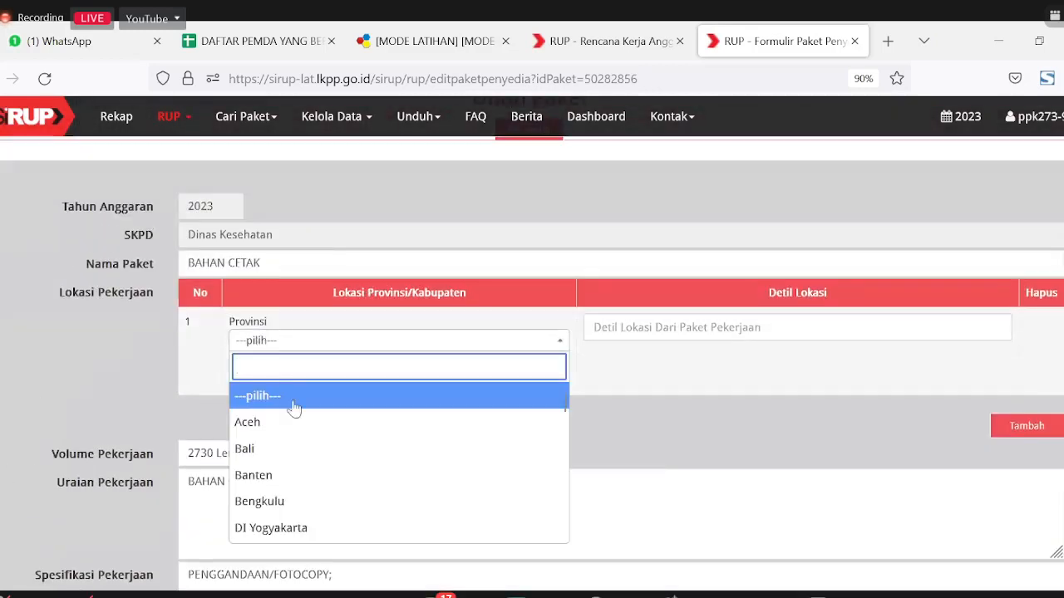
{"action": "type", "text": "dk"}
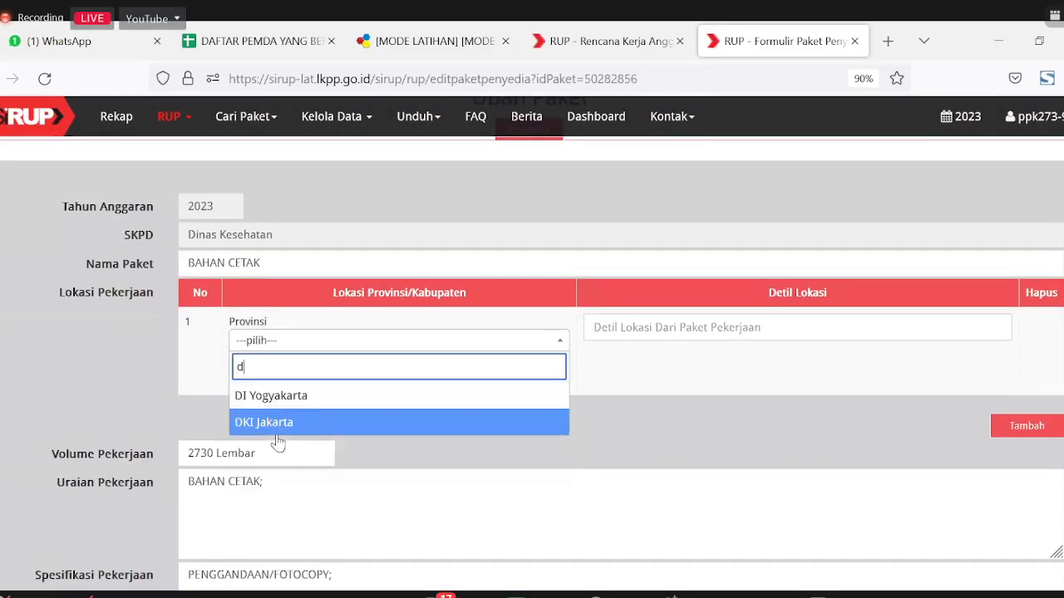
{"action": "left_click", "coordinate": [282, 379]}
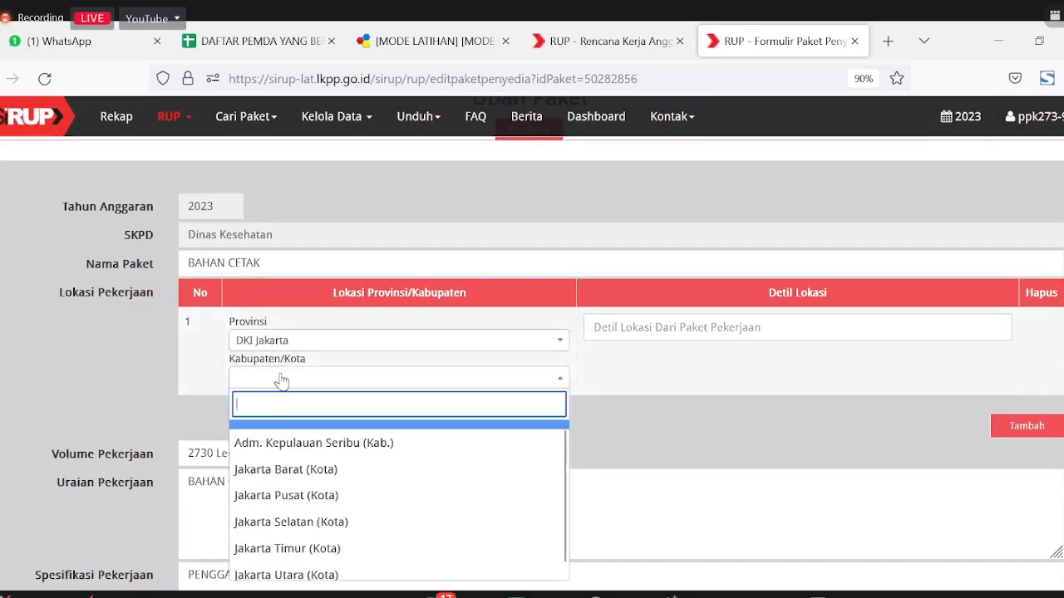
Step: Set the city to Jakarta Pusat (Kota) and enter Jalan ABC as the location detail
{"action": "left_click", "coordinate": [324, 497]}
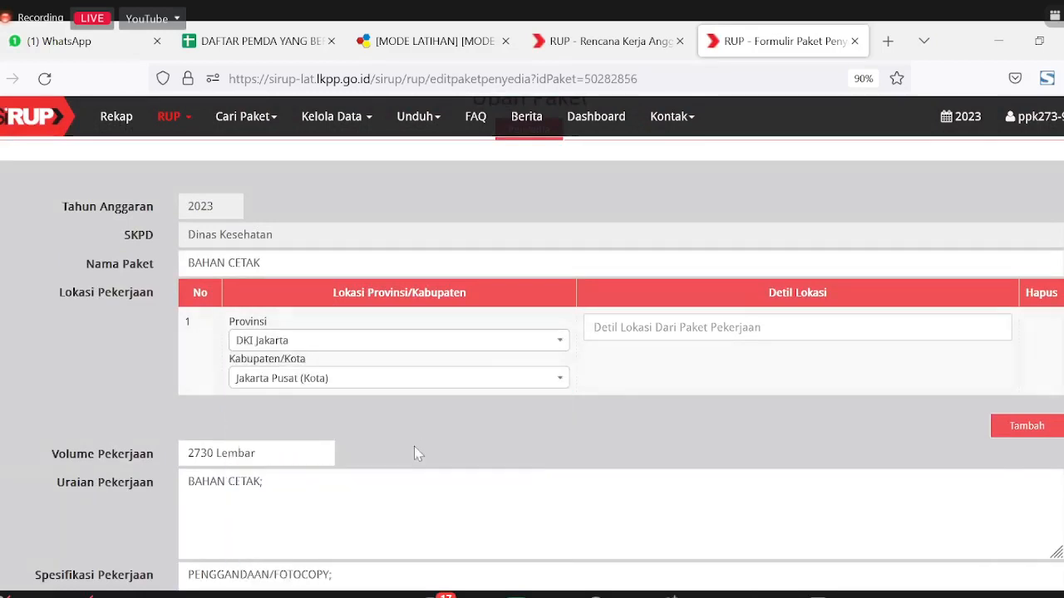
{"action": "left_click", "coordinate": [711, 330]}
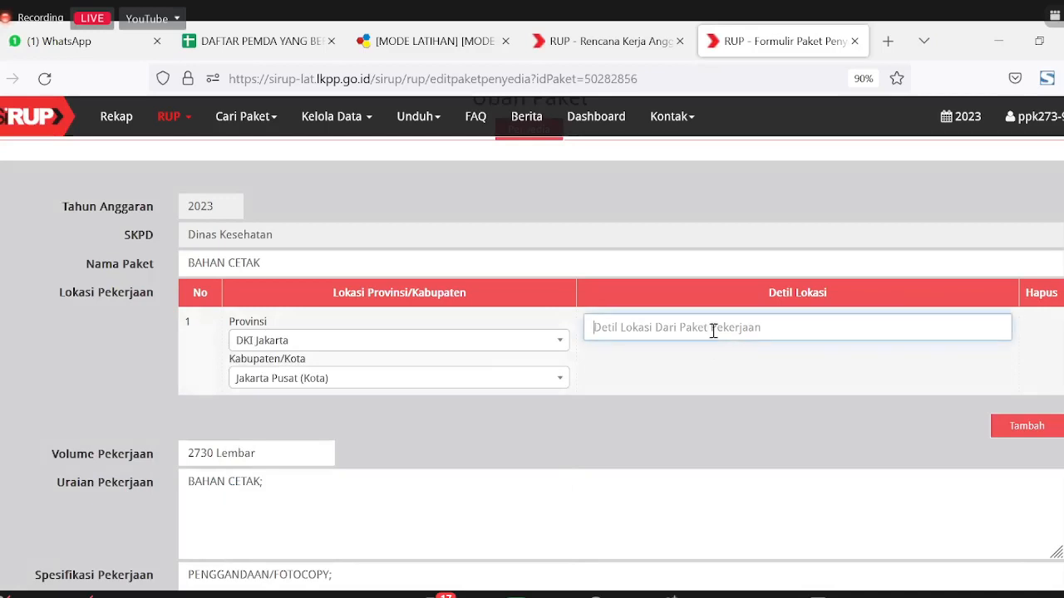
{"action": "type", "text": "Jalan ABC"}
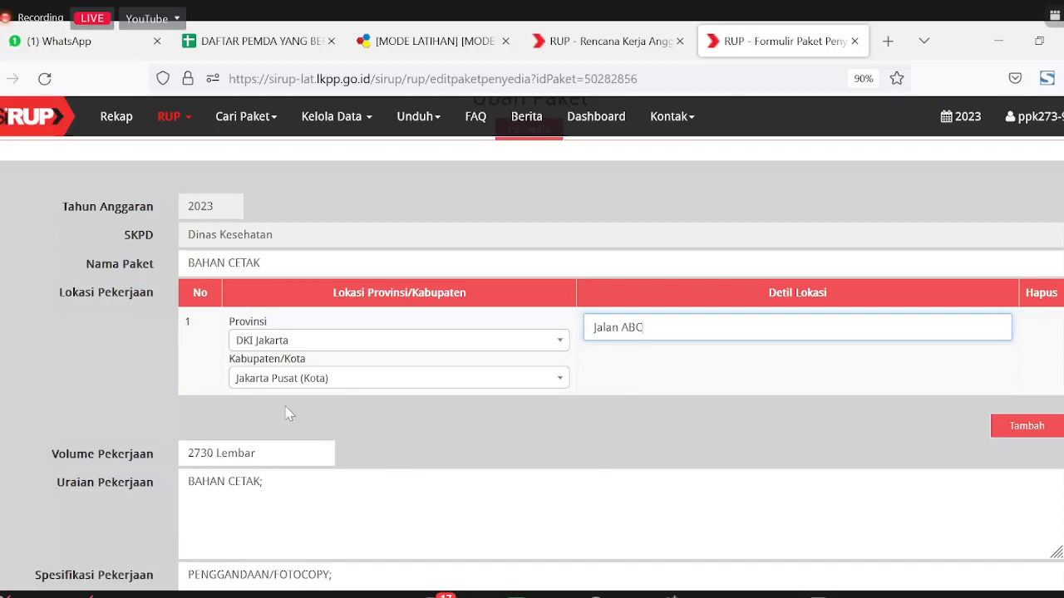
{"action": "scroll", "coordinate": [340, 444], "scroll_direction": "down", "scroll_amount": 1}
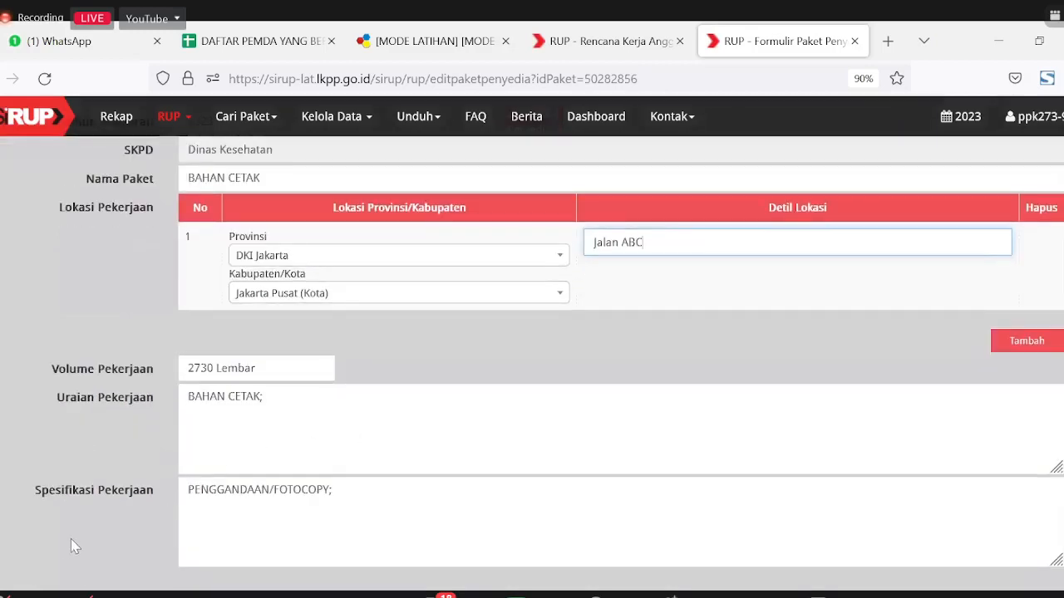
{"action": "scroll", "coordinate": [59, 524], "scroll_direction": "down", "scroll_amount": 1}
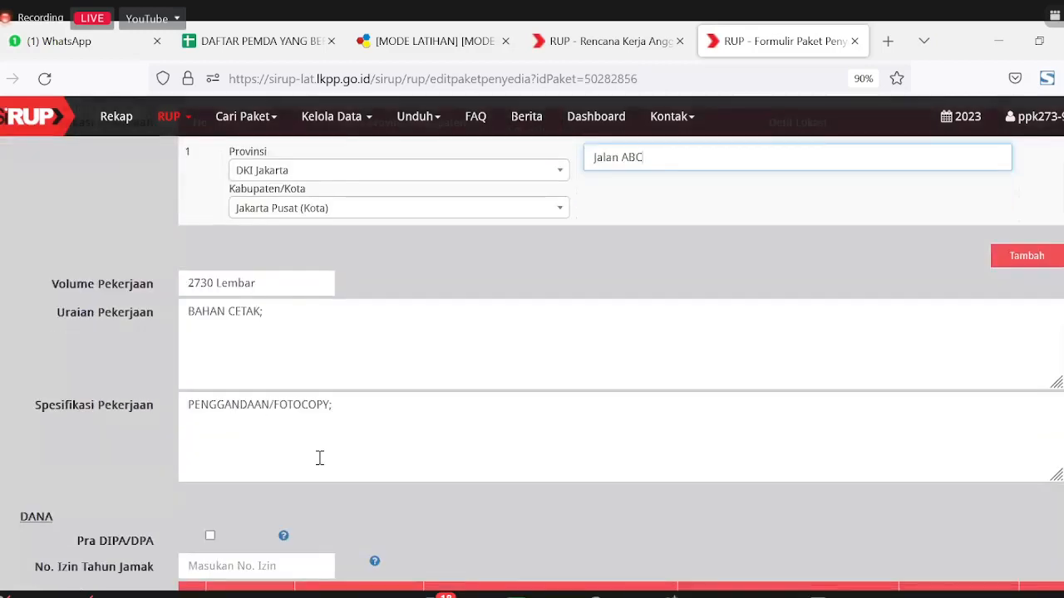
{"action": "left_click", "coordinate": [369, 401]}
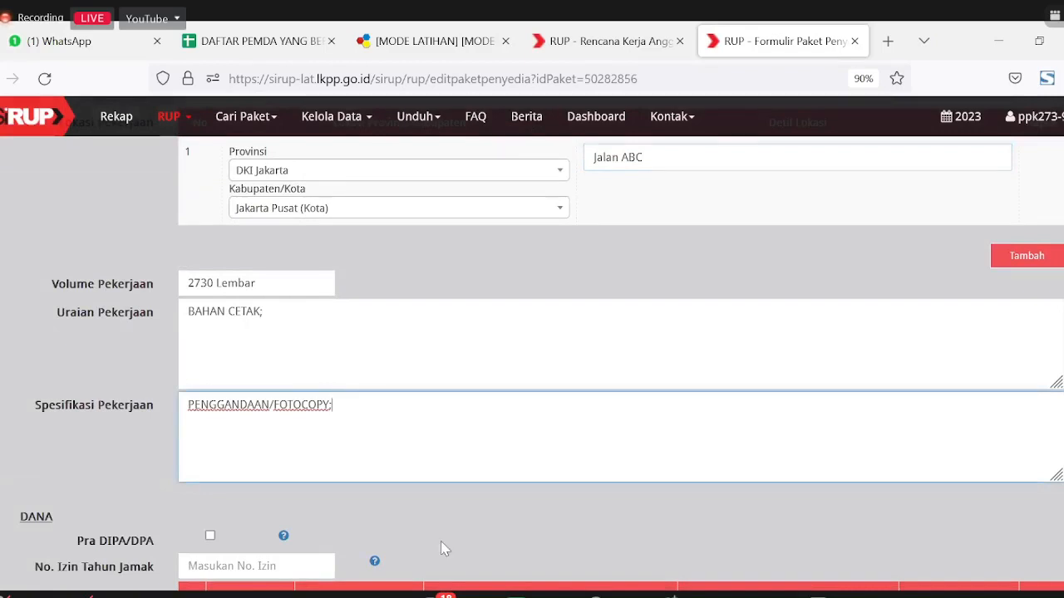
{"action": "scroll", "coordinate": [440, 543], "scroll_direction": "down", "scroll_amount": 2}
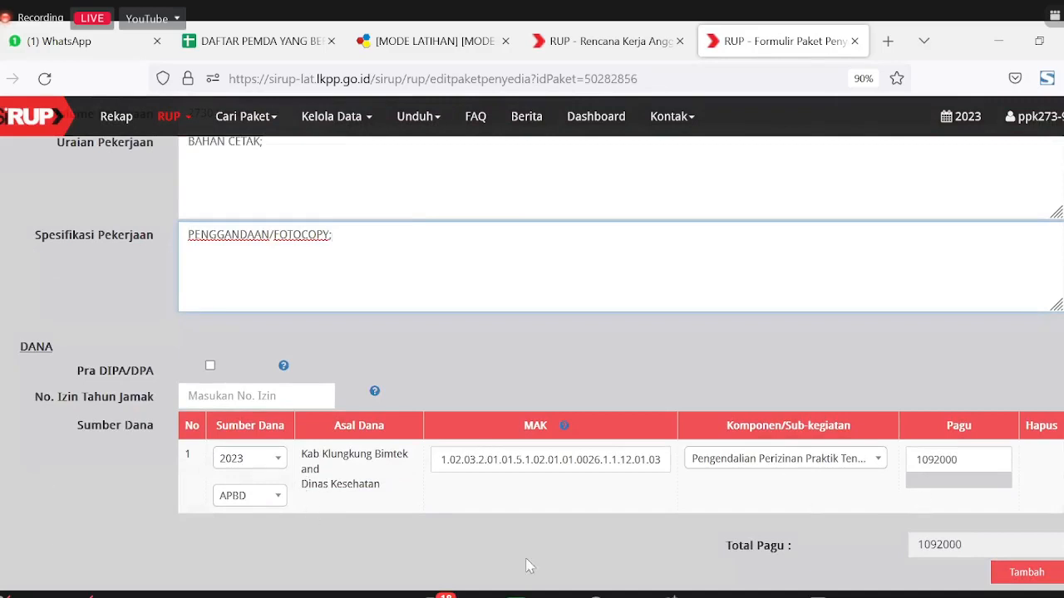
{"action": "scroll", "coordinate": [673, 513], "scroll_direction": "down", "scroll_amount": 1}
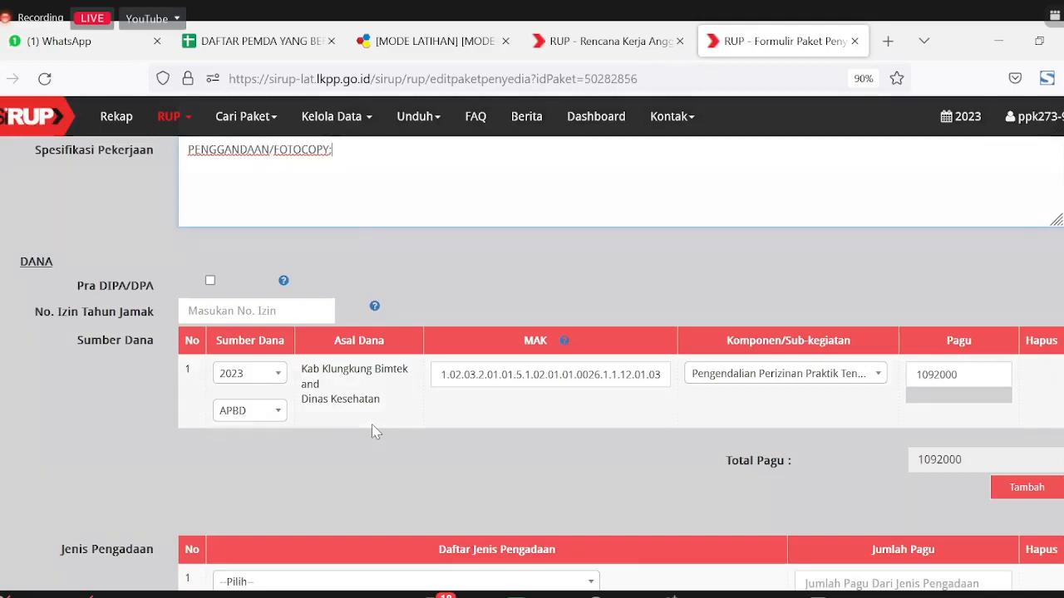
{"action": "mouse_move", "coordinate": [567, 348]}
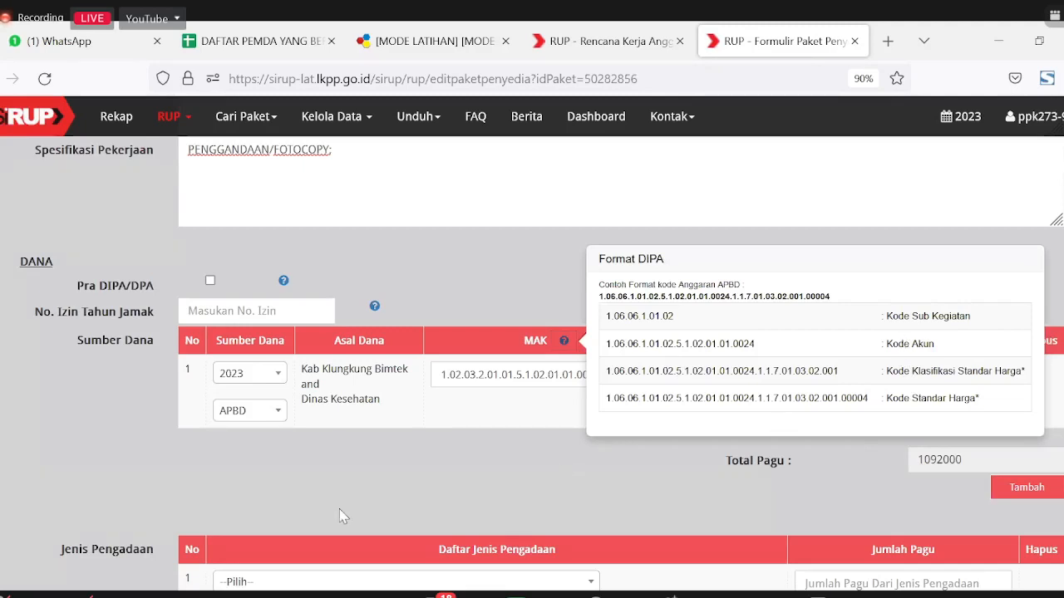
{"action": "left_click", "coordinate": [407, 483]}
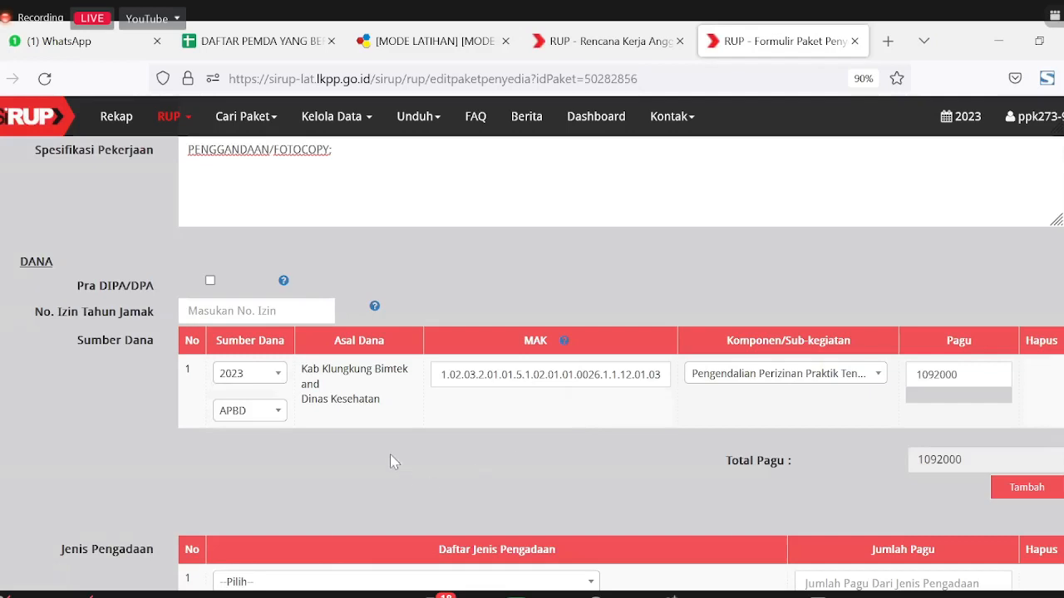
{"action": "scroll", "coordinate": [394, 455], "scroll_direction": "down", "scroll_amount": 1}
{"action": "scroll", "coordinate": [394, 455], "scroll_direction": "down", "scroll_amount": 2}
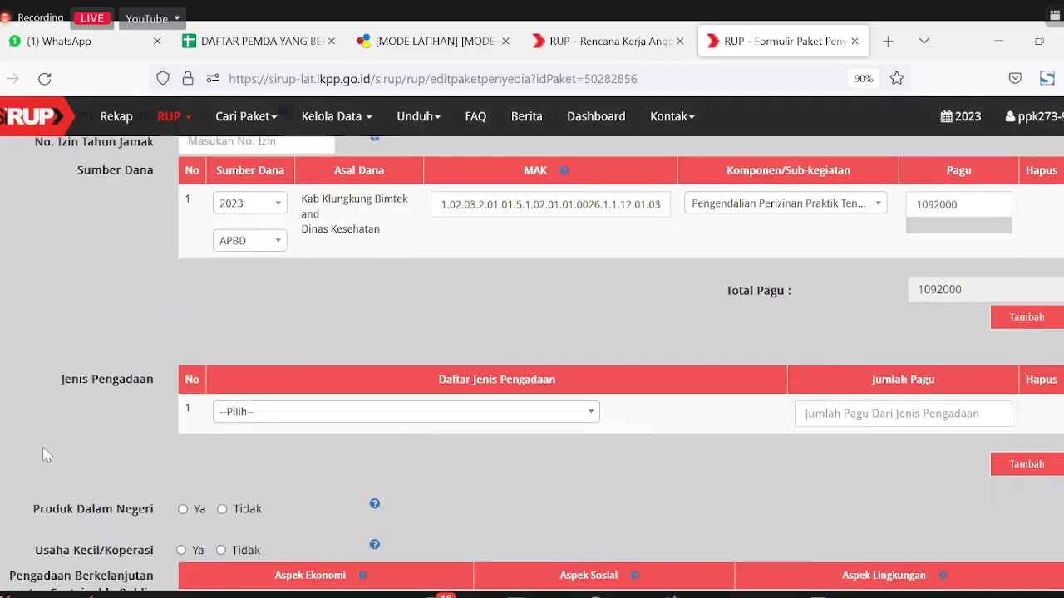
Step: Choose Barang as the procurement type for the BAHAN CETAK package
{"action": "left_click", "coordinate": [298, 414]}
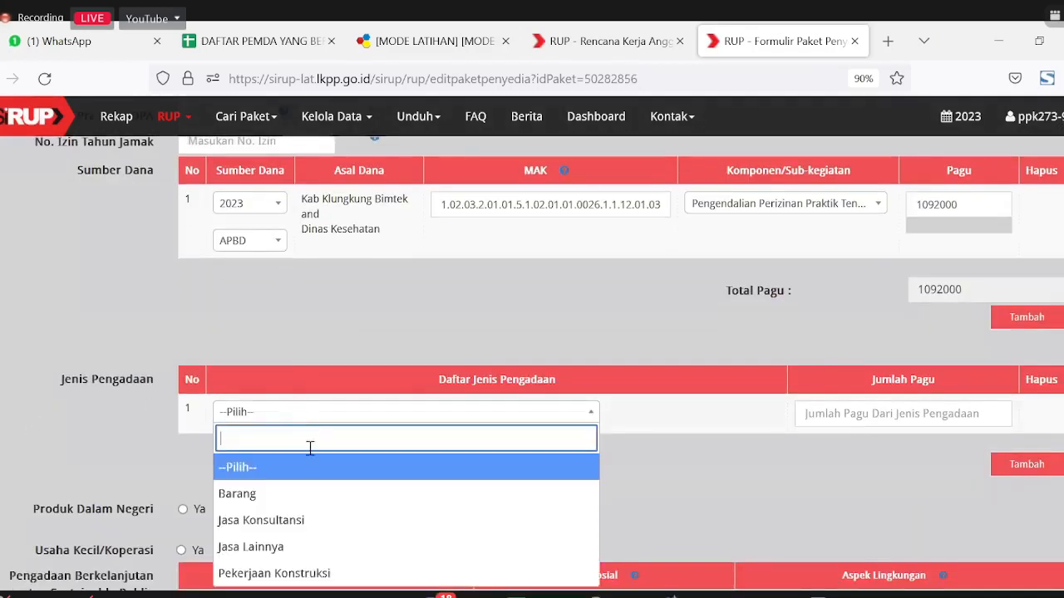
{"action": "left_click", "coordinate": [331, 494]}
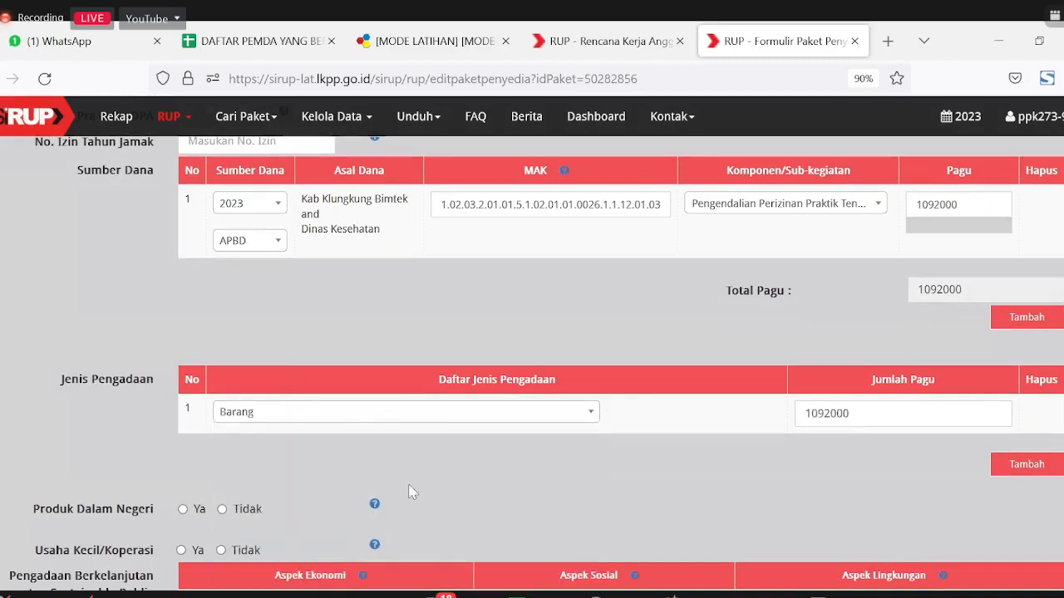
{"action": "scroll", "coordinate": [229, 460], "scroll_direction": "down", "scroll_amount": 2}
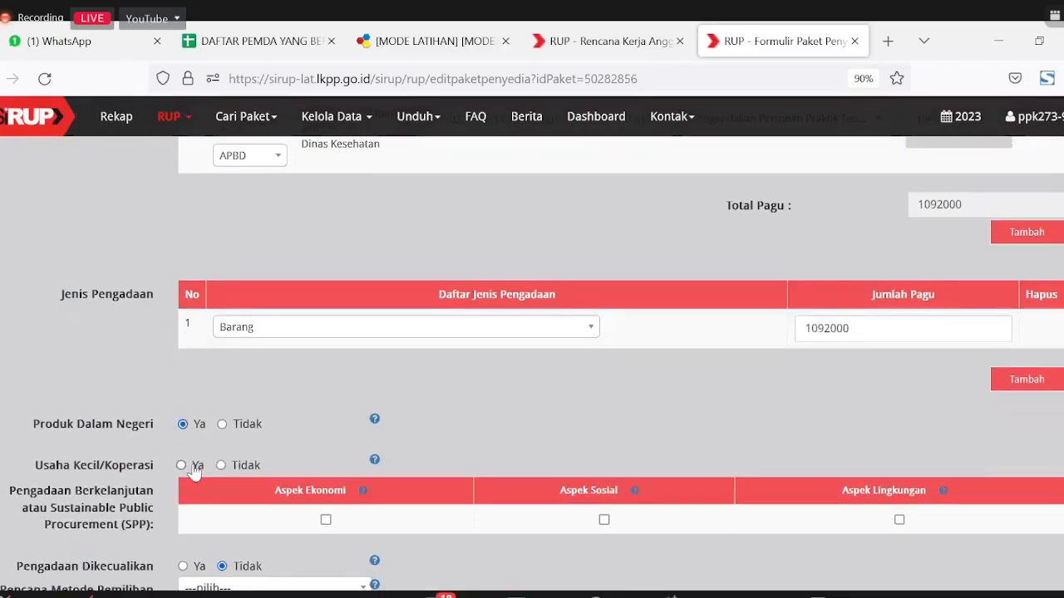
Step: Mark the package for Usaha Kecil/Koperasi and review the Produk Dalam Negeri, Usaha Kecil and Aspek Ekonomi help notes
{"action": "left_click", "coordinate": [193, 471]}
{"action": "left_click", "coordinate": [375, 419]}
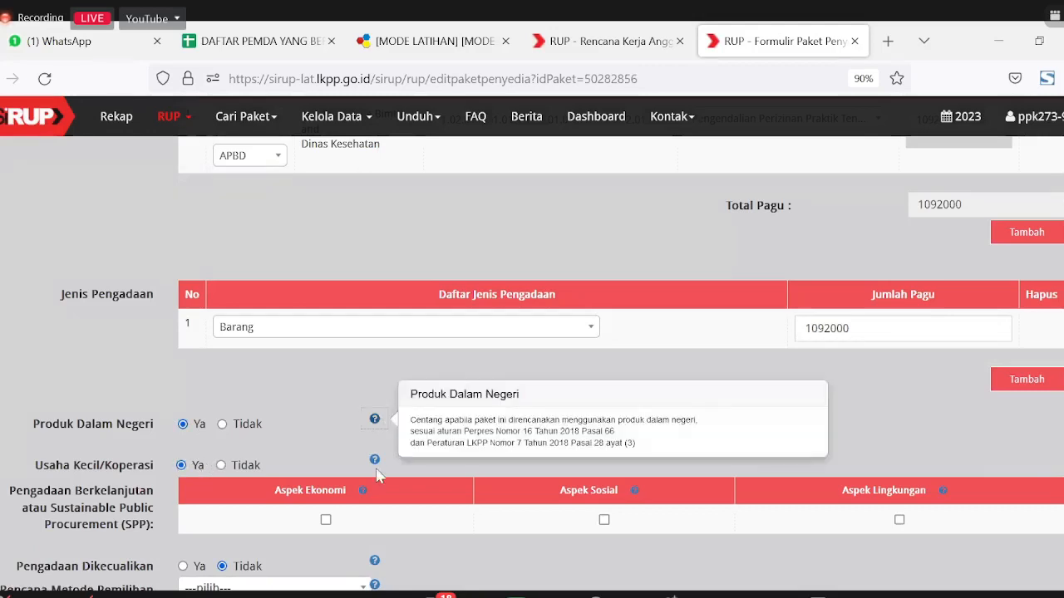
{"action": "left_click", "coordinate": [375, 461]}
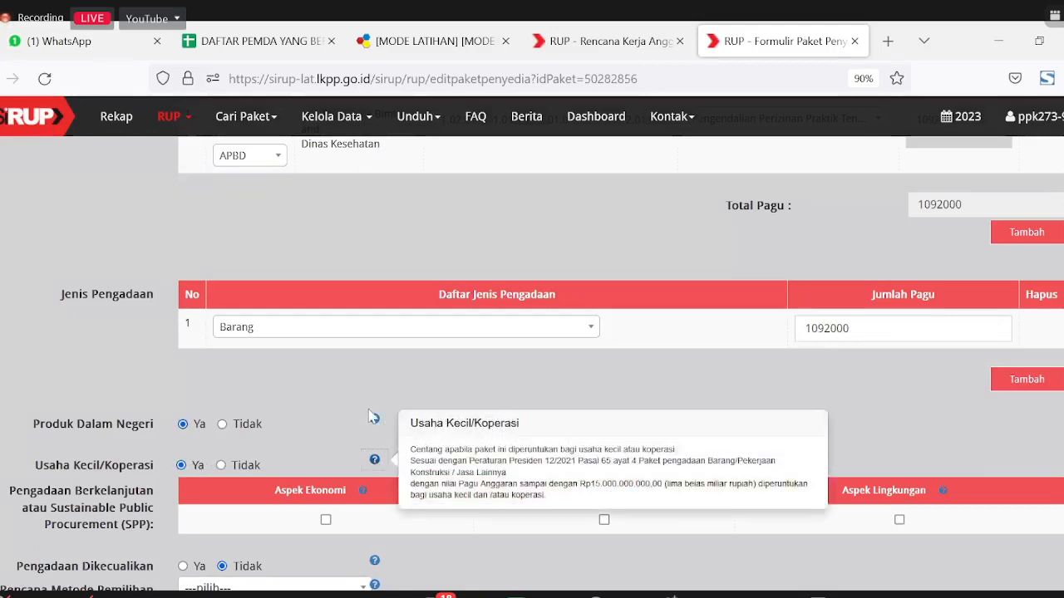
{"action": "left_click", "coordinate": [486, 389]}
{"action": "scroll", "coordinate": [486, 389], "scroll_direction": "down", "scroll_amount": 2}
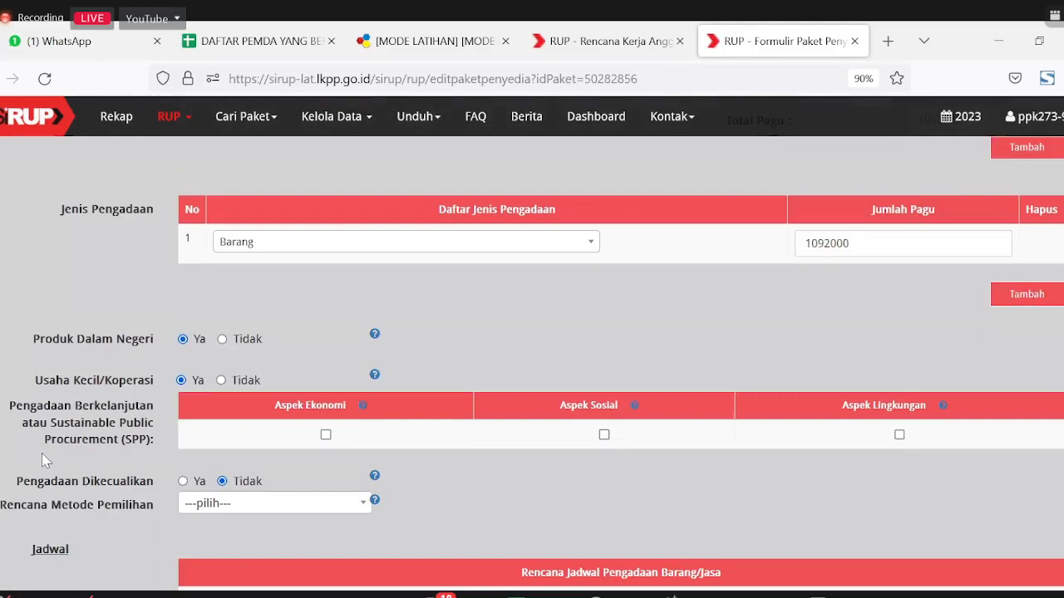
{"action": "left_click", "coordinate": [361, 406]}
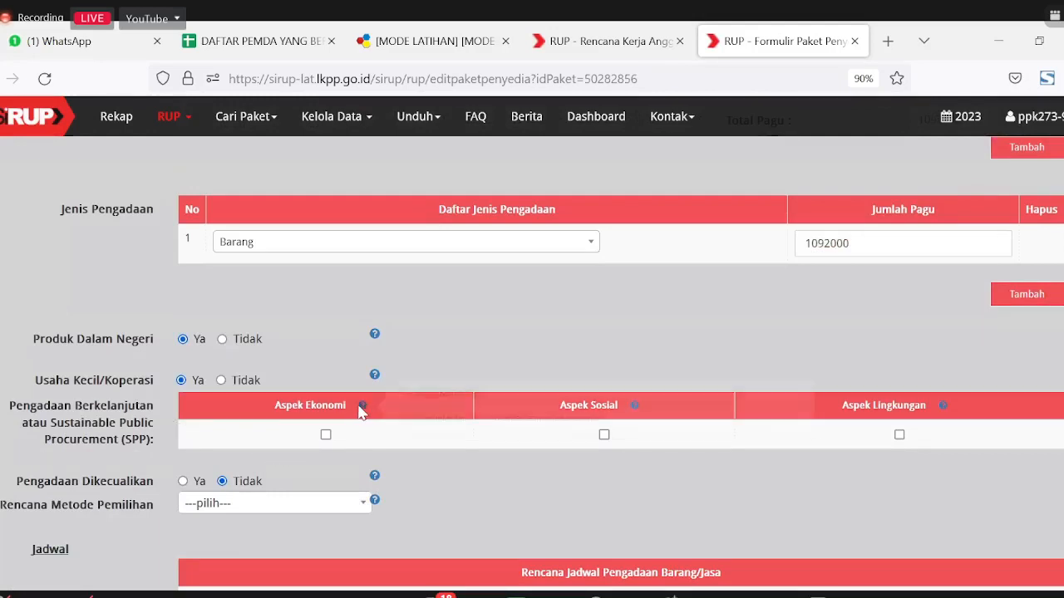
{"action": "left_click", "coordinate": [422, 480]}
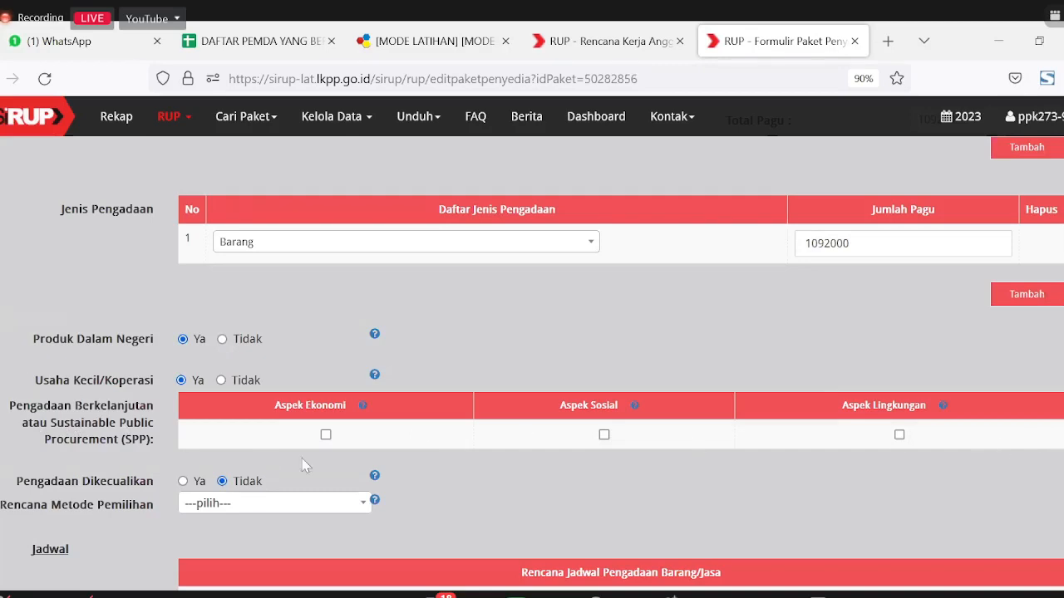
Step: Read the Pengadaan Dikecualikan help note, then set Pengadaan Dikecualikan to Ya
{"action": "scroll", "coordinate": [424, 370], "scroll_direction": "up", "scroll_amount": 3}
{"action": "scroll", "coordinate": [425, 370], "scroll_direction": "down", "scroll_amount": 3}
{"action": "scroll", "coordinate": [425, 373], "scroll_direction": "down", "scroll_amount": 2}
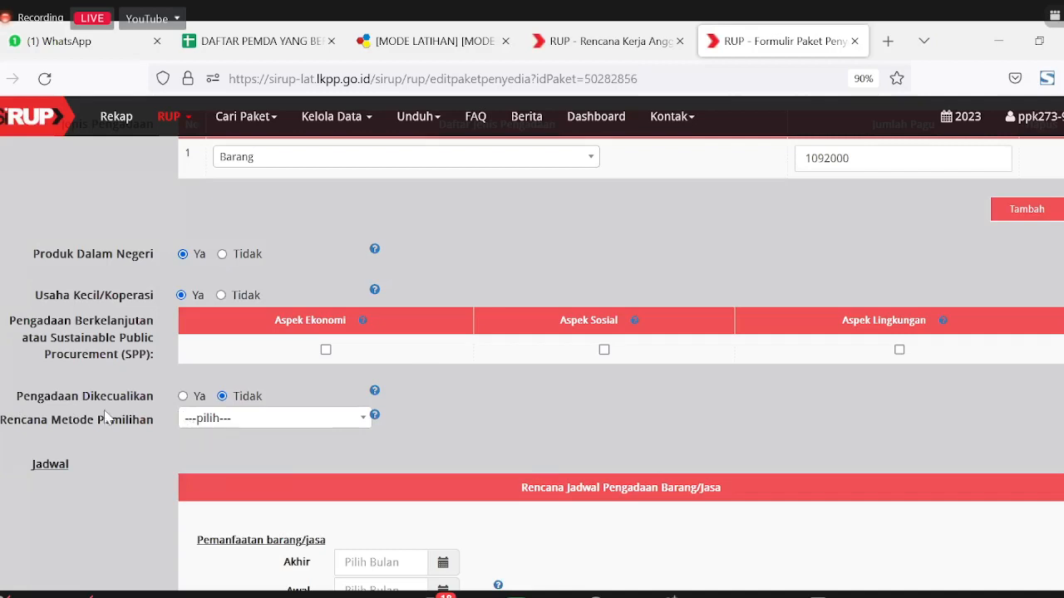
{"action": "scroll", "coordinate": [438, 408], "scroll_direction": "down", "scroll_amount": 1}
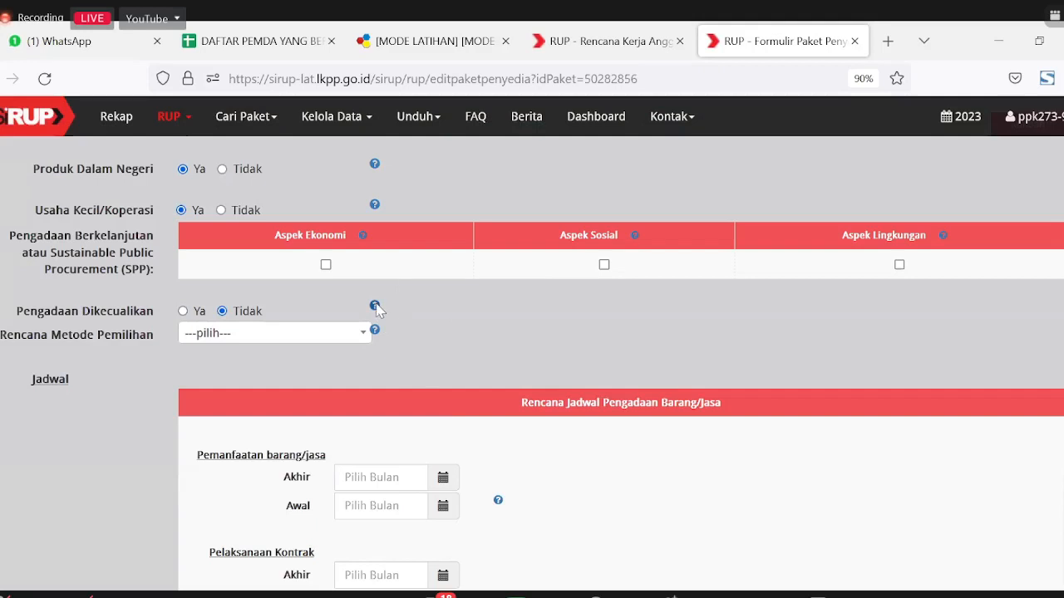
{"action": "mouse_move", "coordinate": [376, 308]}
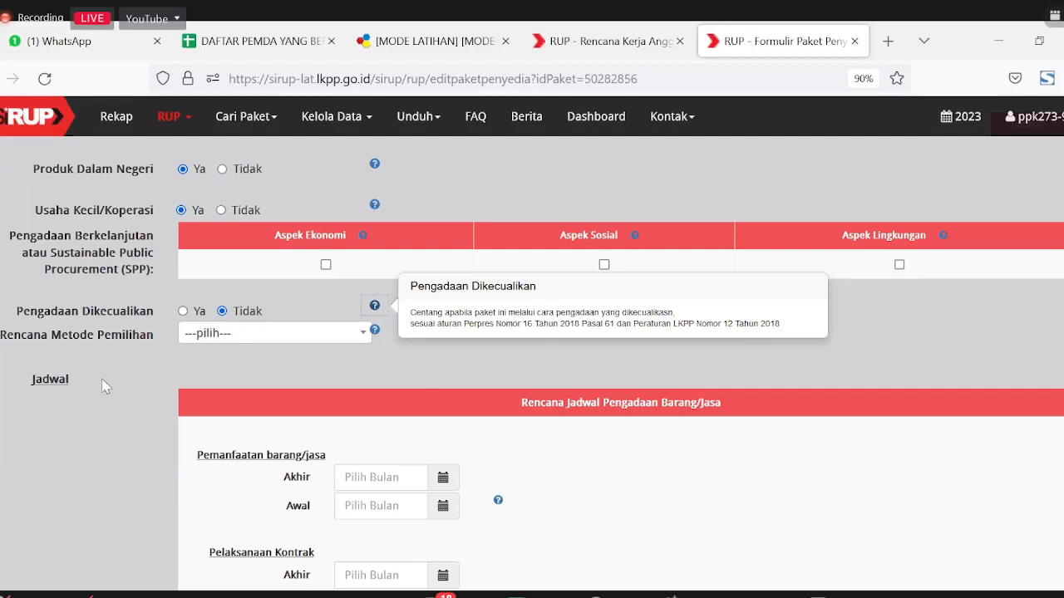
{"action": "left_click", "coordinate": [168, 316]}
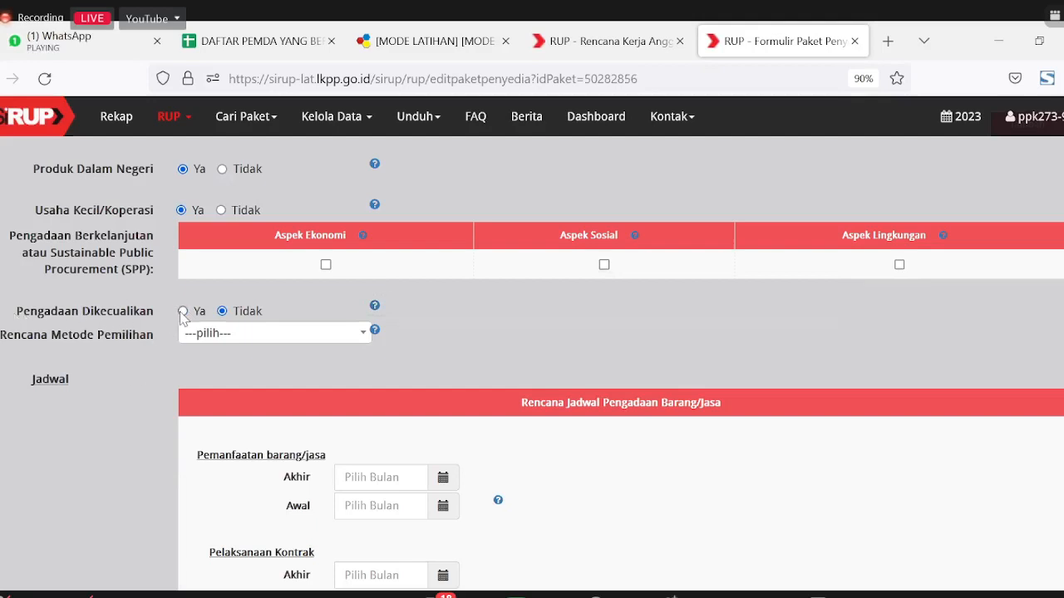
{"action": "left_click", "coordinate": [182, 312]}
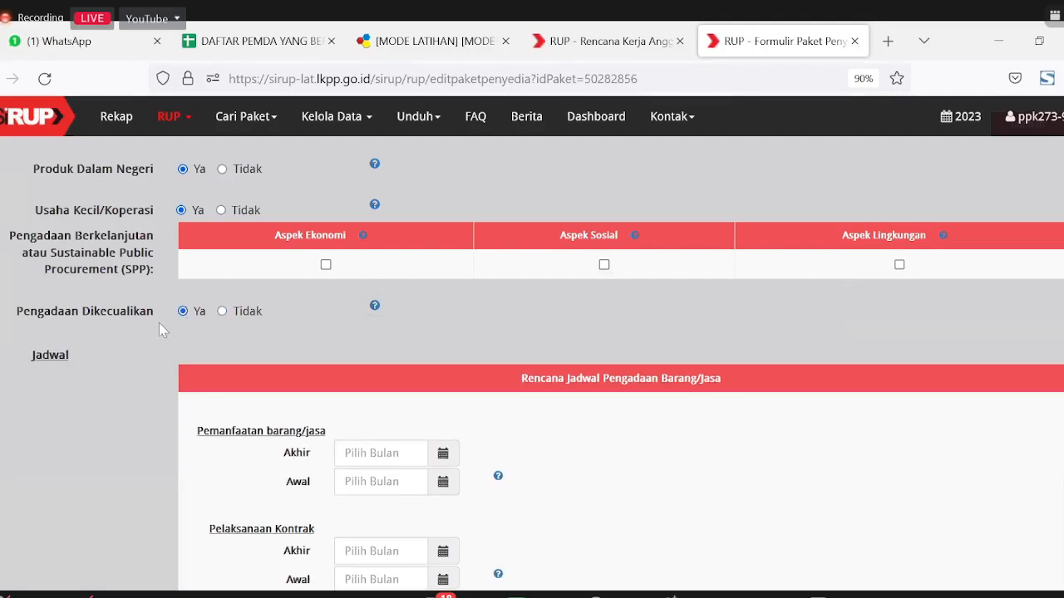
Step: Switch Pengadaan Dikecualikan to Tidak and choose Pengadaan Langsung as the selection method
{"action": "left_click", "coordinate": [245, 315]}
{"action": "left_click", "coordinate": [283, 334]}
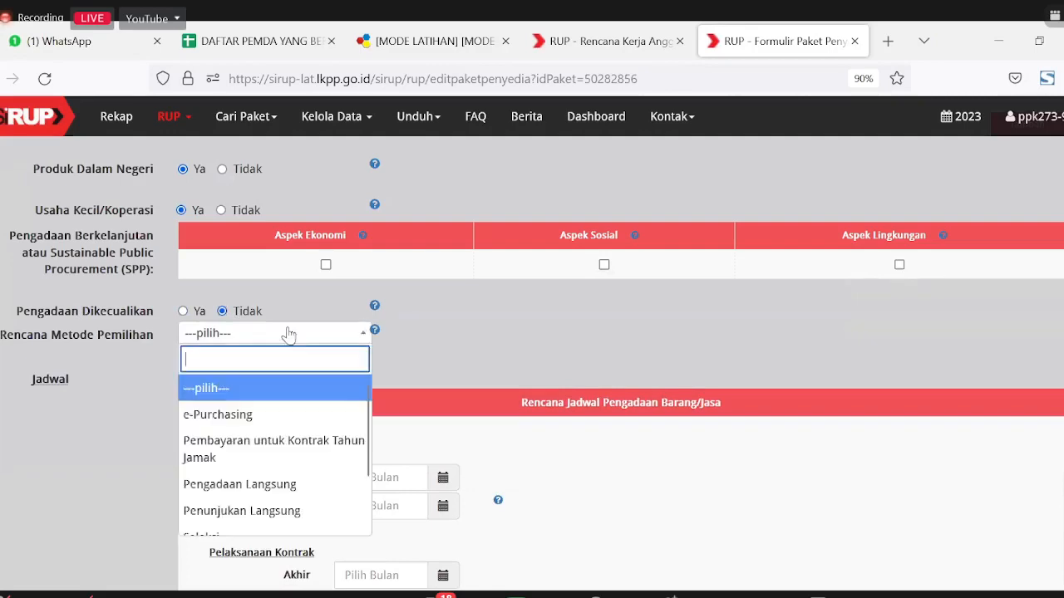
{"action": "left_click", "coordinate": [273, 488]}
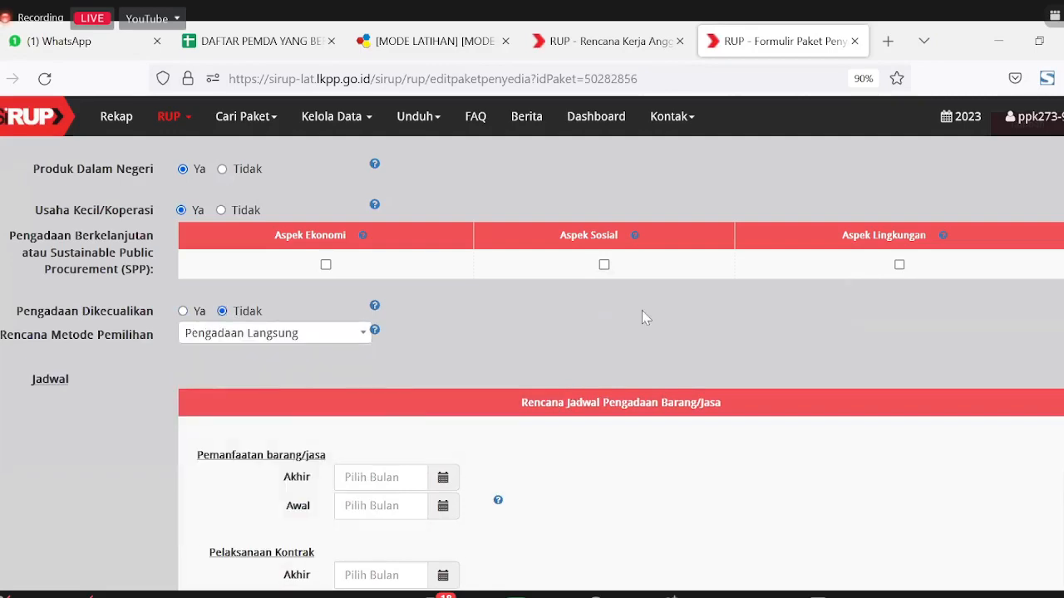
{"action": "scroll", "coordinate": [494, 415], "scroll_direction": "down", "scroll_amount": 3}
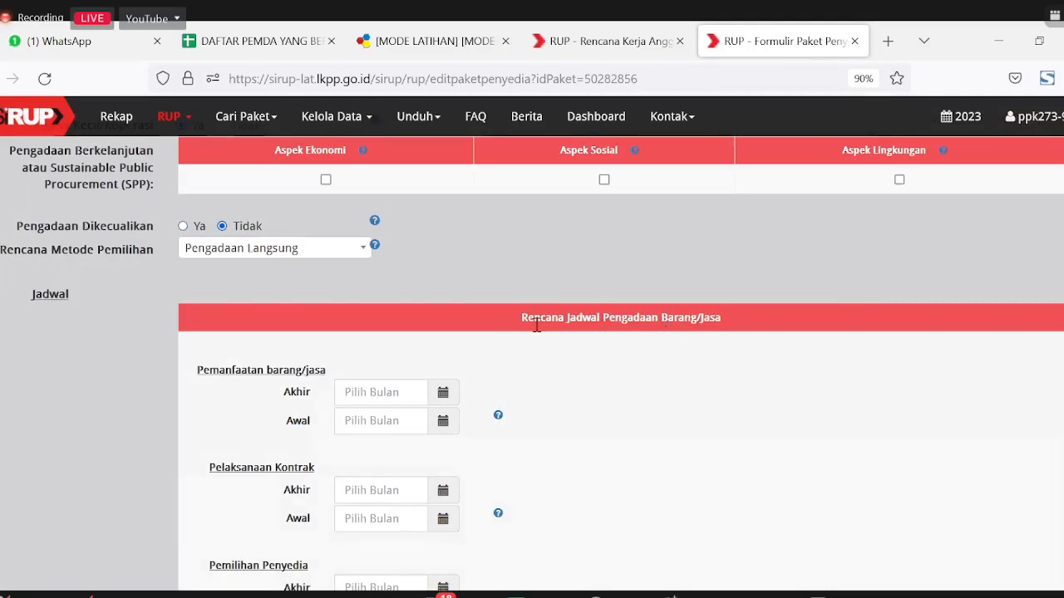
Step: Set start and end months for Pemanfaatan, Pelaksanaan Kontrak and Pemilihan Penyedia all to 2022-12
{"action": "scroll", "coordinate": [166, 398], "scroll_direction": "down", "scroll_amount": 1}
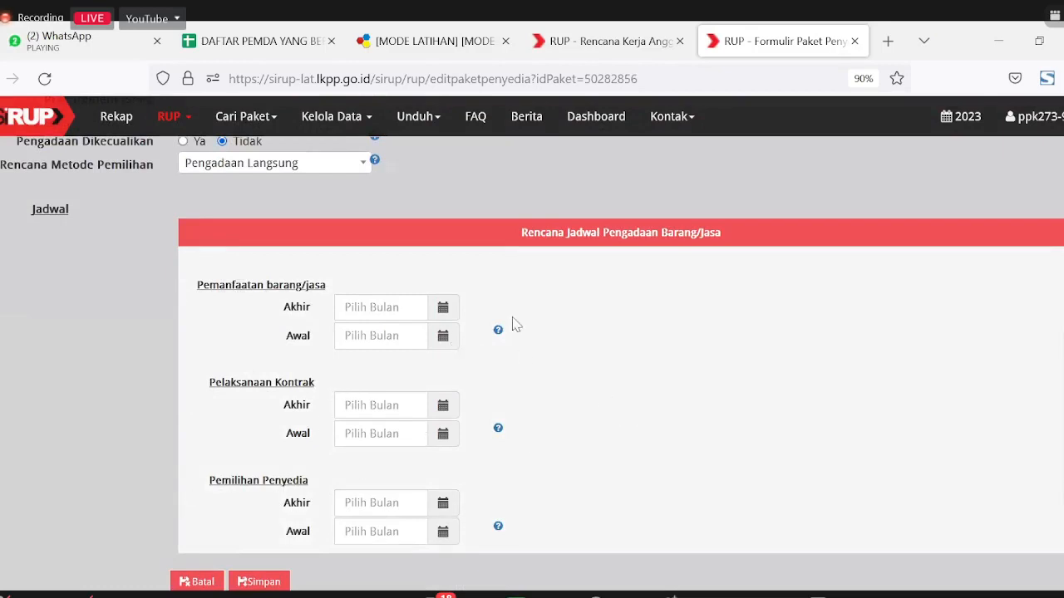
{"action": "left_click", "coordinate": [443, 307]}
{"action": "left_click", "coordinate": [613, 291]}
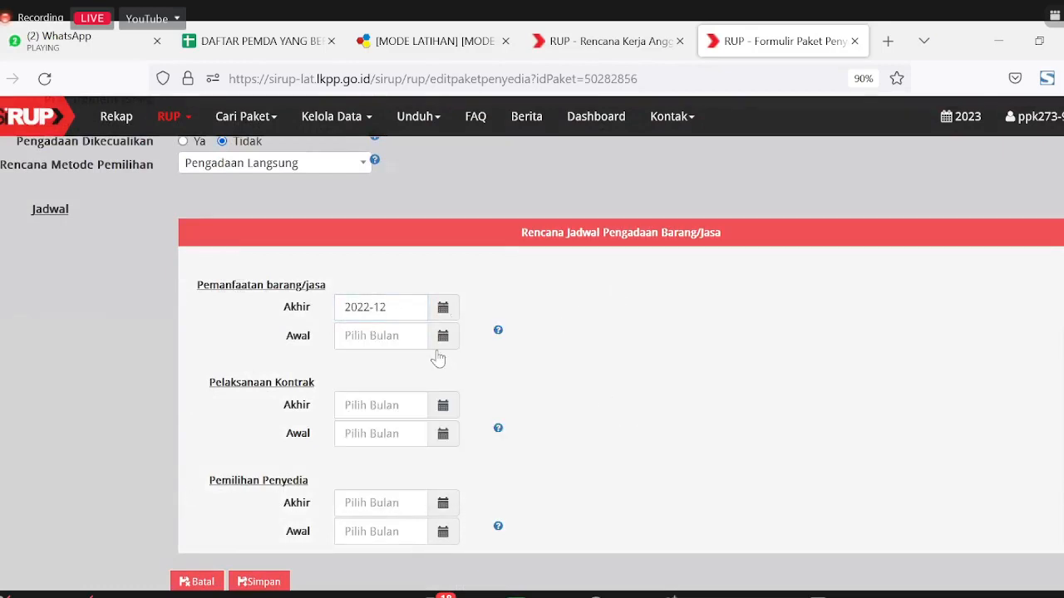
{"action": "left_click", "coordinate": [443, 336]}
{"action": "left_click", "coordinate": [573, 363]}
{"action": "left_click", "coordinate": [443, 404]}
{"action": "left_click", "coordinate": [586, 432]}
{"action": "left_click", "coordinate": [443, 433]}
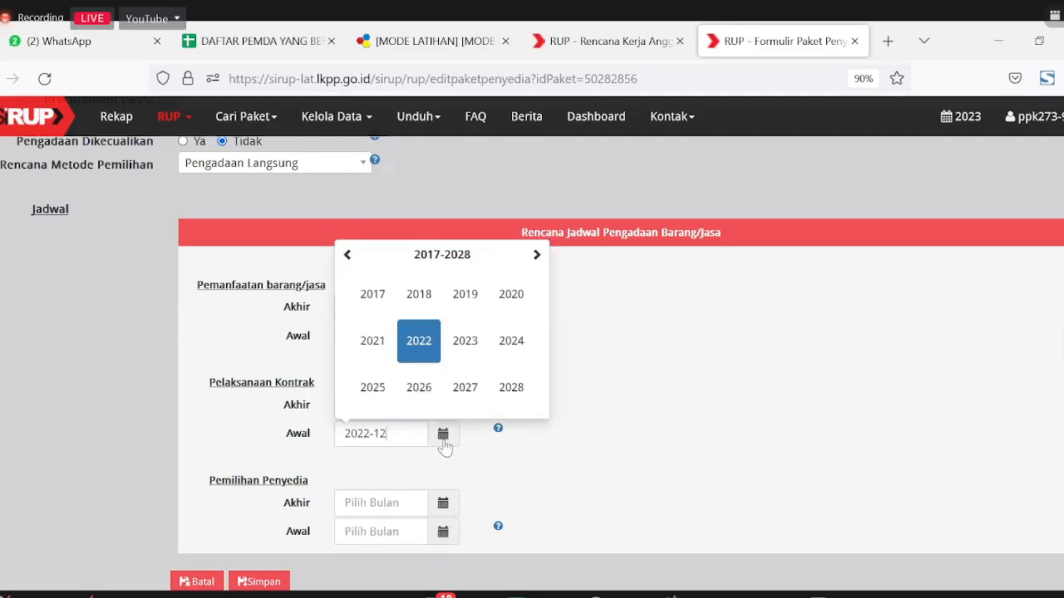
{"action": "left_click", "coordinate": [570, 472]}
{"action": "left_click", "coordinate": [443, 503]}
{"action": "left_click", "coordinate": [443, 532]}
{"action": "left_click", "coordinate": [564, 466]}
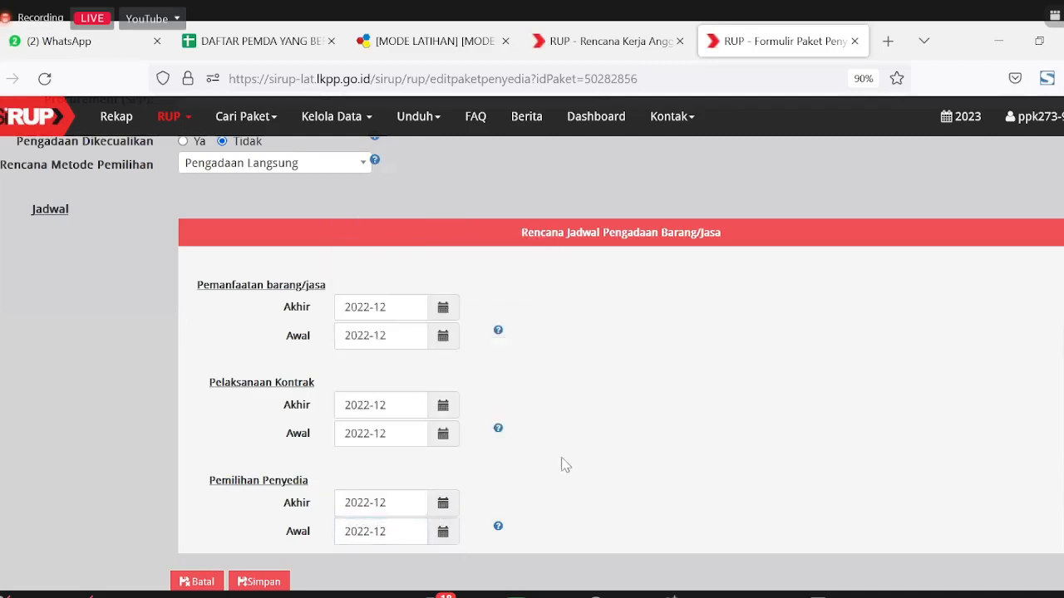
Step: Review the help notes for the usage, contract and provider-selection periods
{"action": "left_click", "coordinate": [497, 331]}
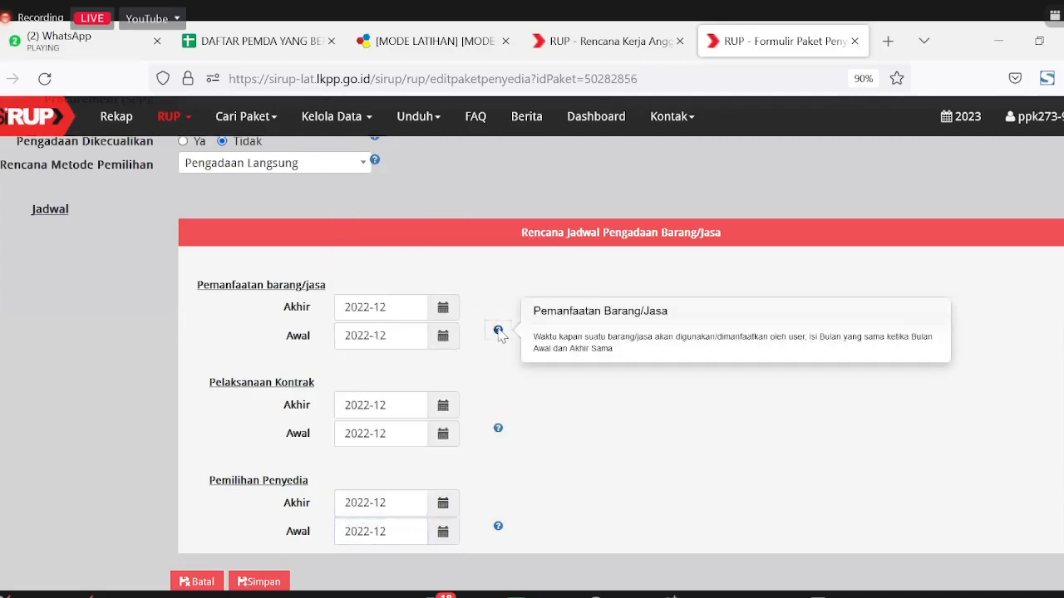
{"action": "left_click", "coordinate": [498, 428]}
{"action": "left_click", "coordinate": [498, 526]}
{"action": "left_click", "coordinate": [661, 400]}
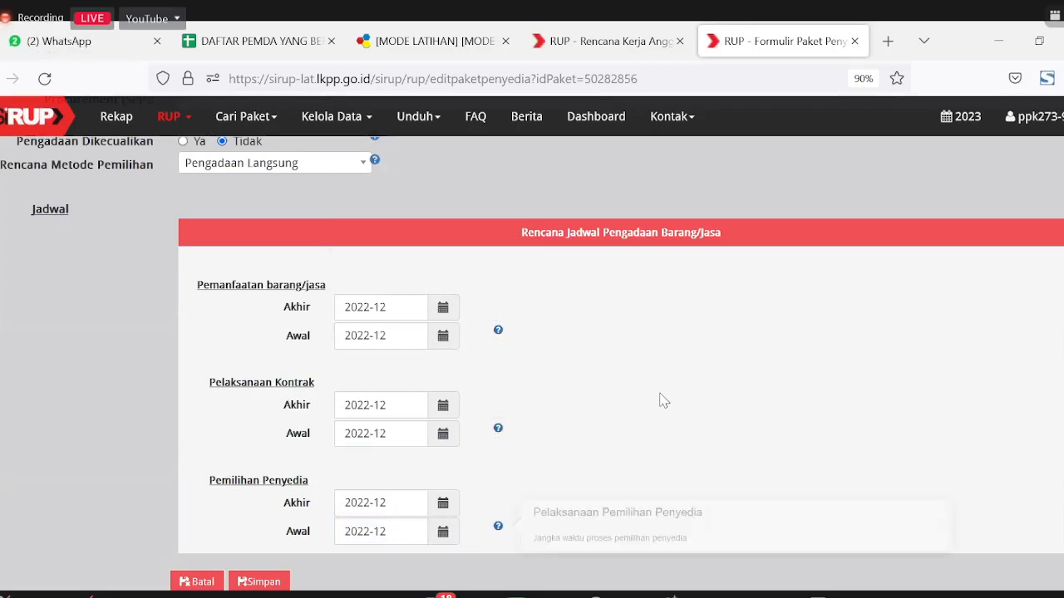
{"action": "scroll", "coordinate": [323, 459], "scroll_direction": "up", "scroll_amount": 15}
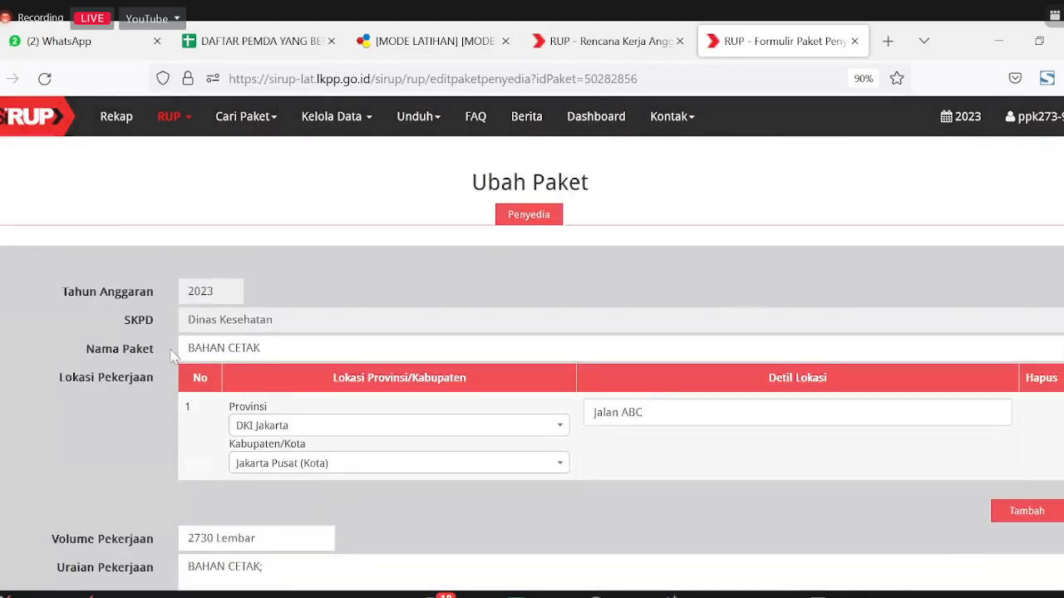
Step: Save the completed BAHAN CETAK form and refresh the Paket Penyedia list to show it
{"action": "scroll", "coordinate": [168, 510], "scroll_direction": "down", "scroll_amount": 5}
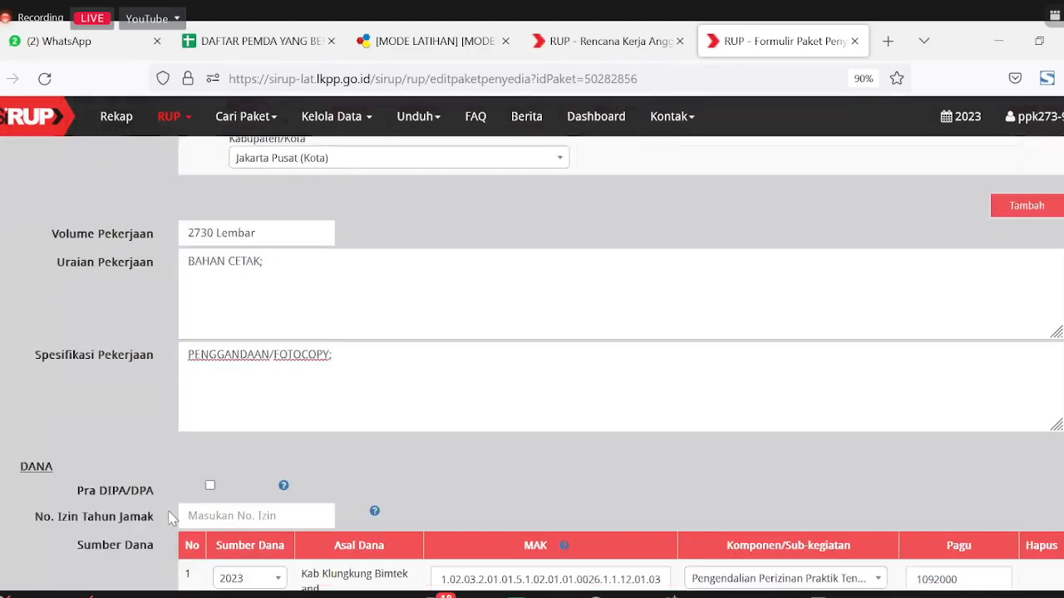
{"action": "scroll", "coordinate": [170, 517], "scroll_direction": "down", "scroll_amount": 3}
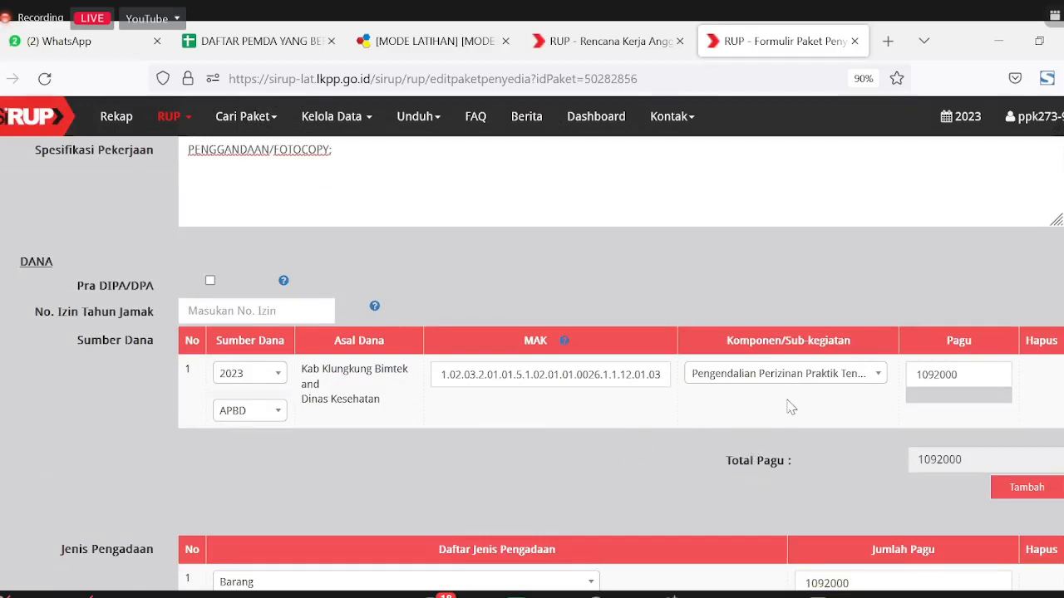
{"action": "scroll", "coordinate": [791, 407], "scroll_direction": "down", "scroll_amount": 1}
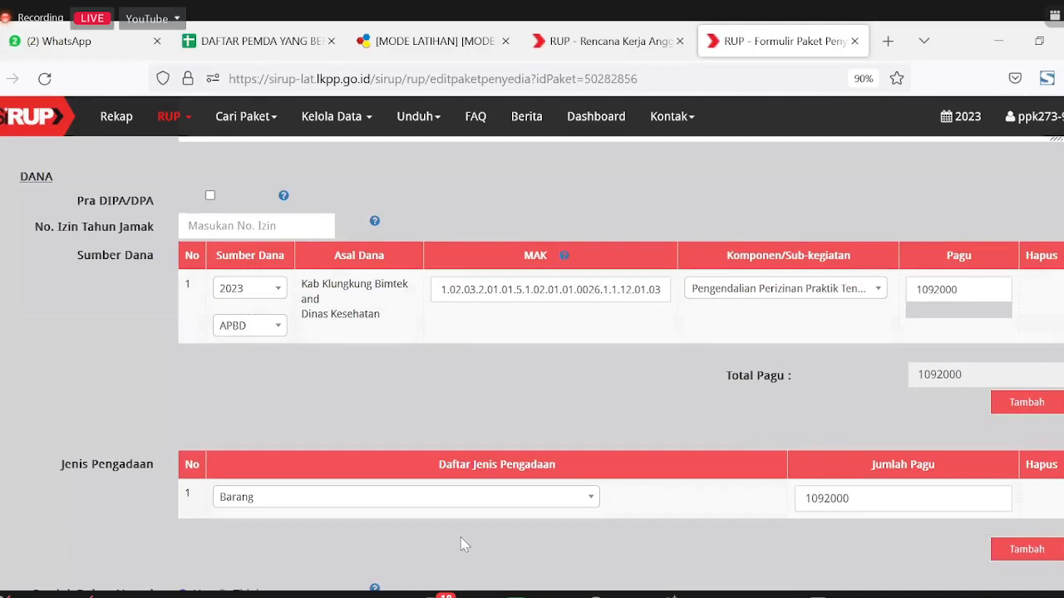
{"action": "scroll", "coordinate": [463, 537], "scroll_direction": "down", "scroll_amount": 3}
{"action": "scroll", "coordinate": [492, 487], "scroll_direction": "down", "scroll_amount": 4}
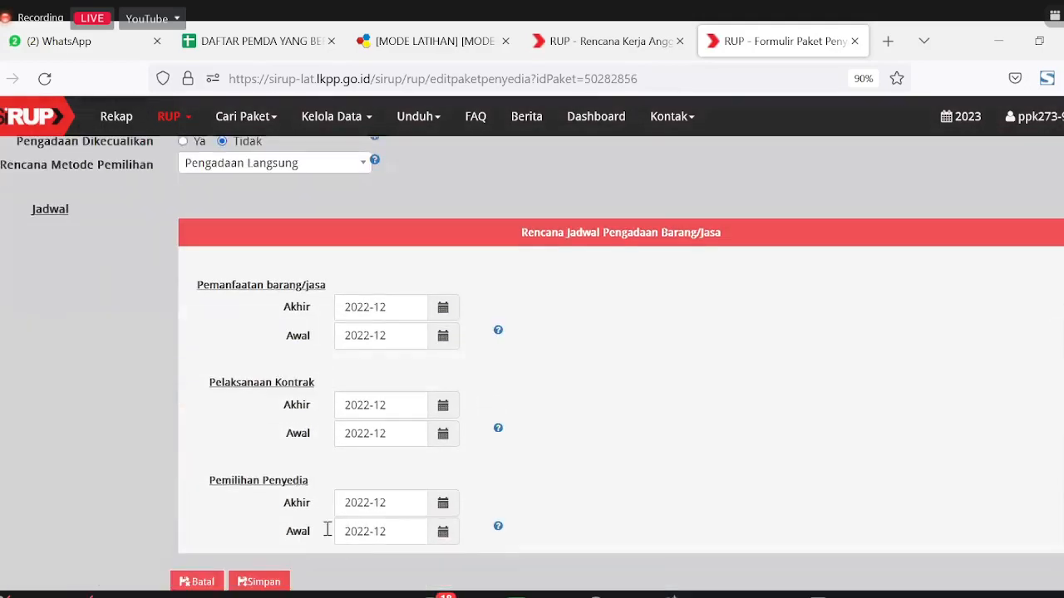
{"action": "left_click", "coordinate": [273, 581]}
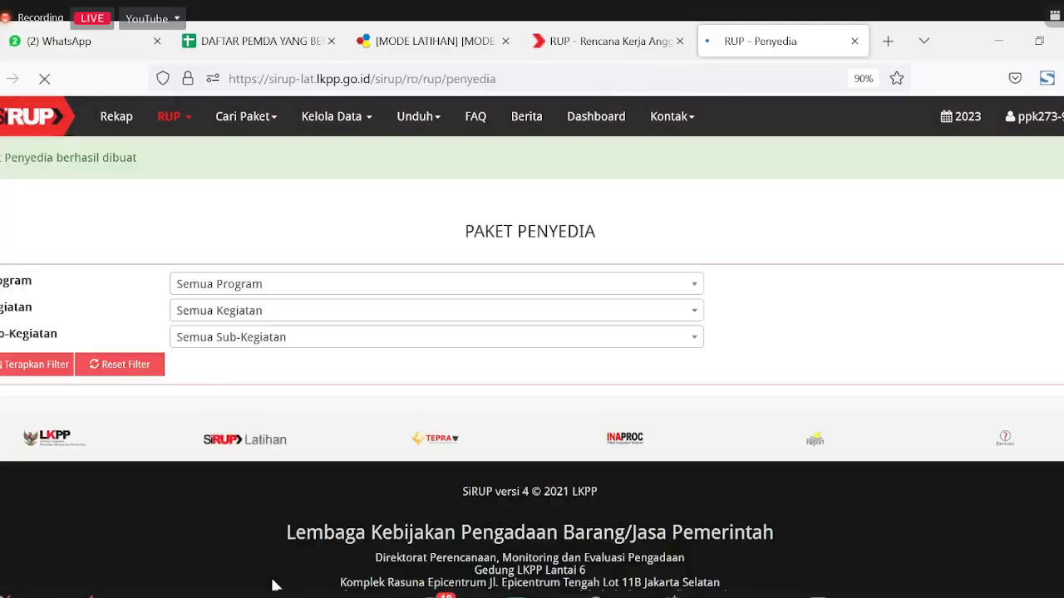
{"action": "left_click", "coordinate": [9, 367]}
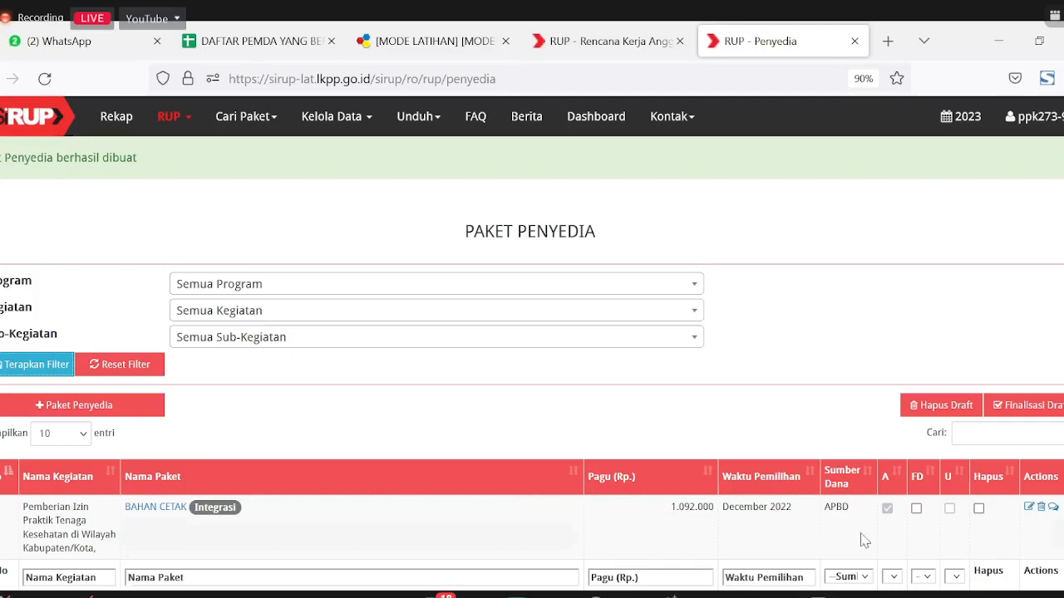
{"action": "left_click", "coordinate": [1029, 510]}
{"action": "scroll", "coordinate": [401, 458], "scroll_direction": "down", "scroll_amount": 3}
{"action": "scroll", "coordinate": [446, 459], "scroll_direction": "down", "scroll_amount": 15}
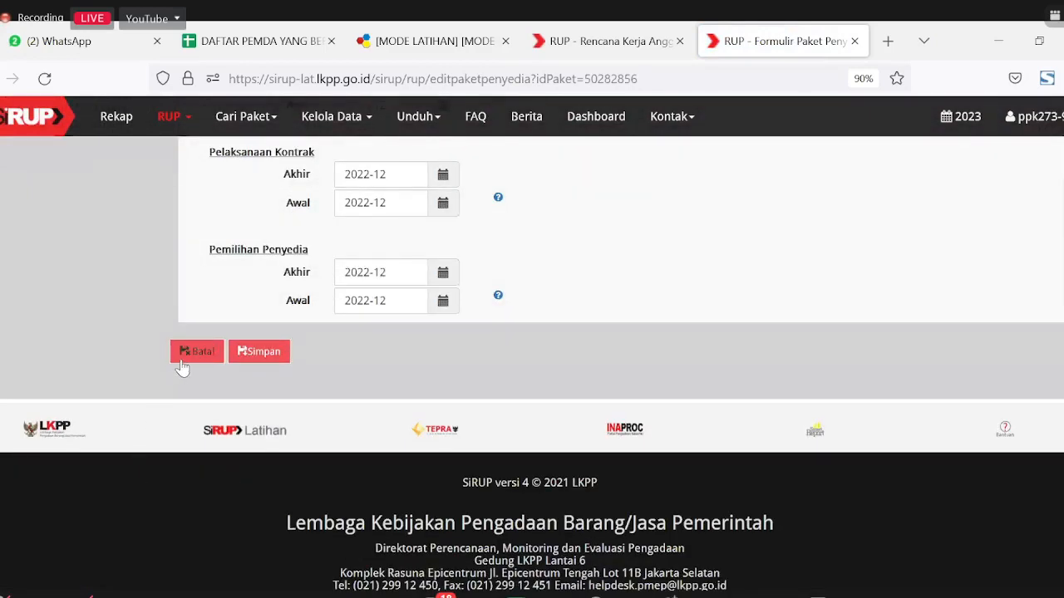
{"action": "left_click", "coordinate": [185, 357]}
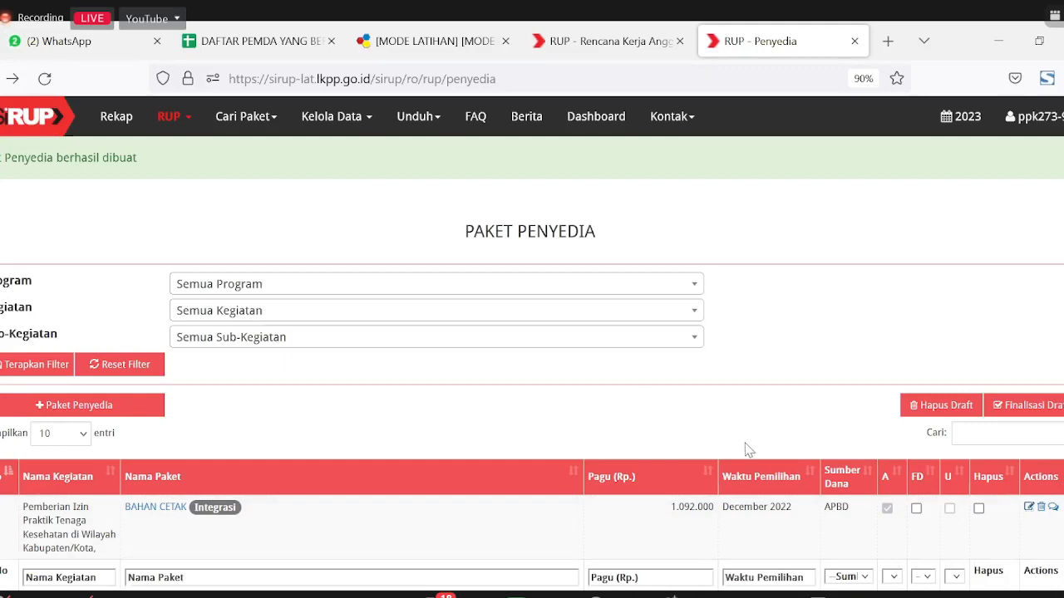
Step: Mark BAHAN CETAK as FD, confirm Finalisasi Draft with Finalkan, and refresh the package list
{"action": "left_click", "coordinate": [916, 508]}
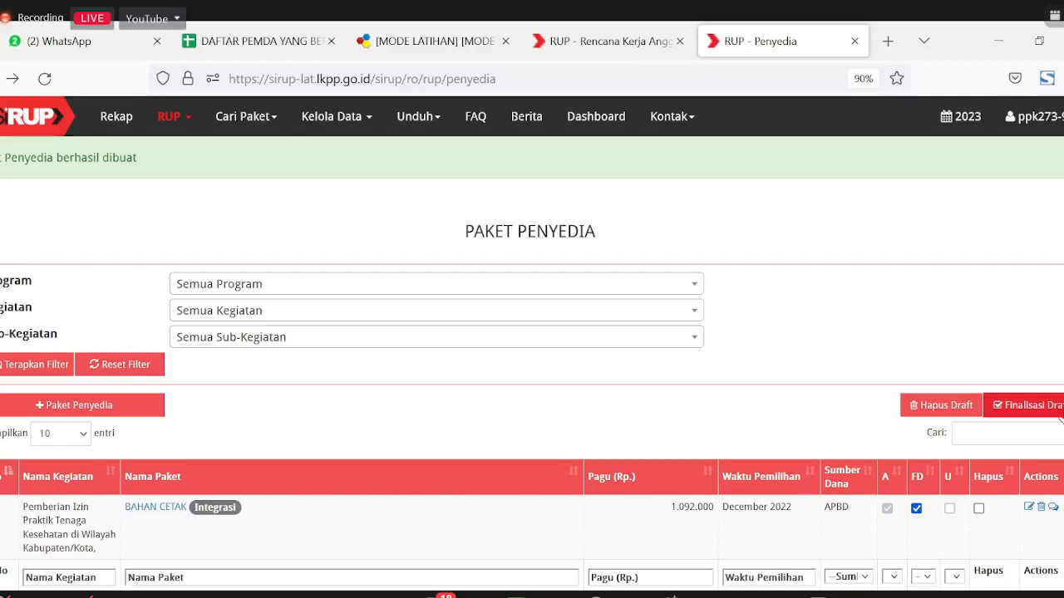
{"action": "left_click", "coordinate": [1027, 405]}
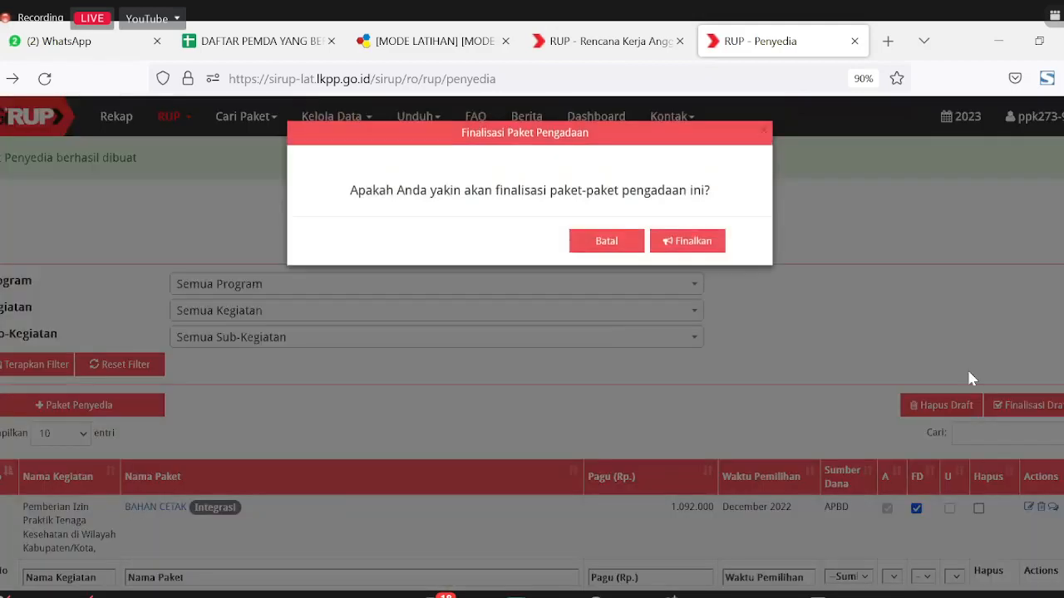
{"action": "left_click", "coordinate": [700, 254]}
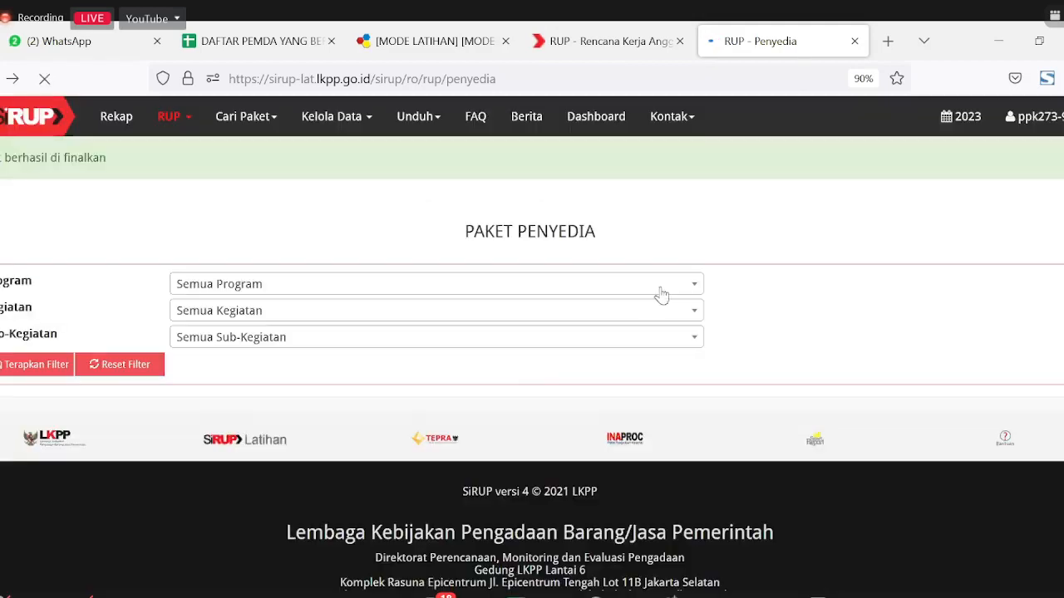
{"action": "left_click", "coordinate": [13, 370]}
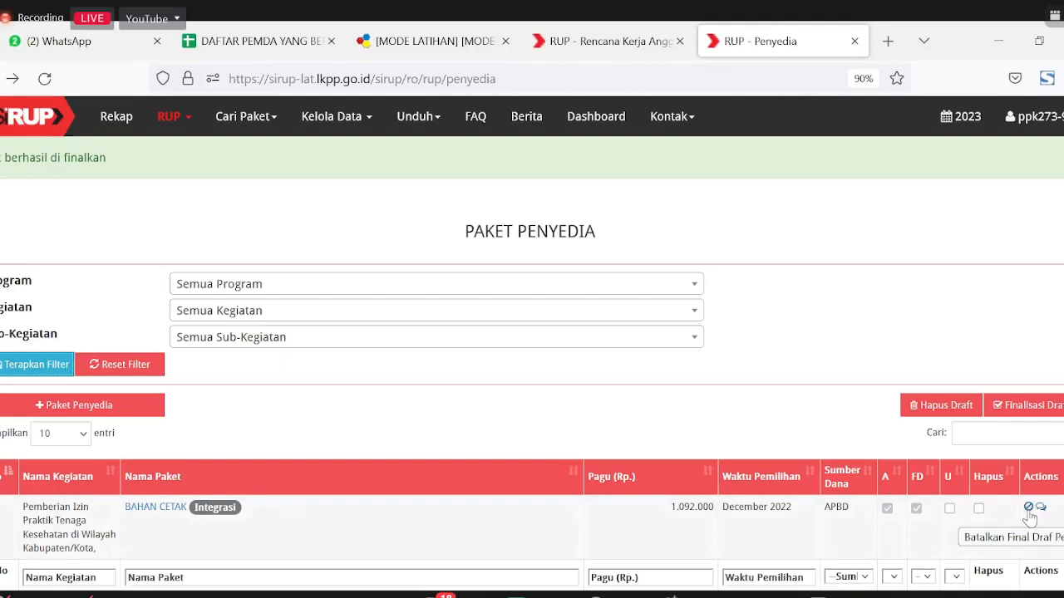
Step: Cancel BAHAN CETAK's final draft, entering 'Ada perbaikan di pagu' as the Alasan Pembatalan
{"action": "left_click", "coordinate": [1029, 515]}
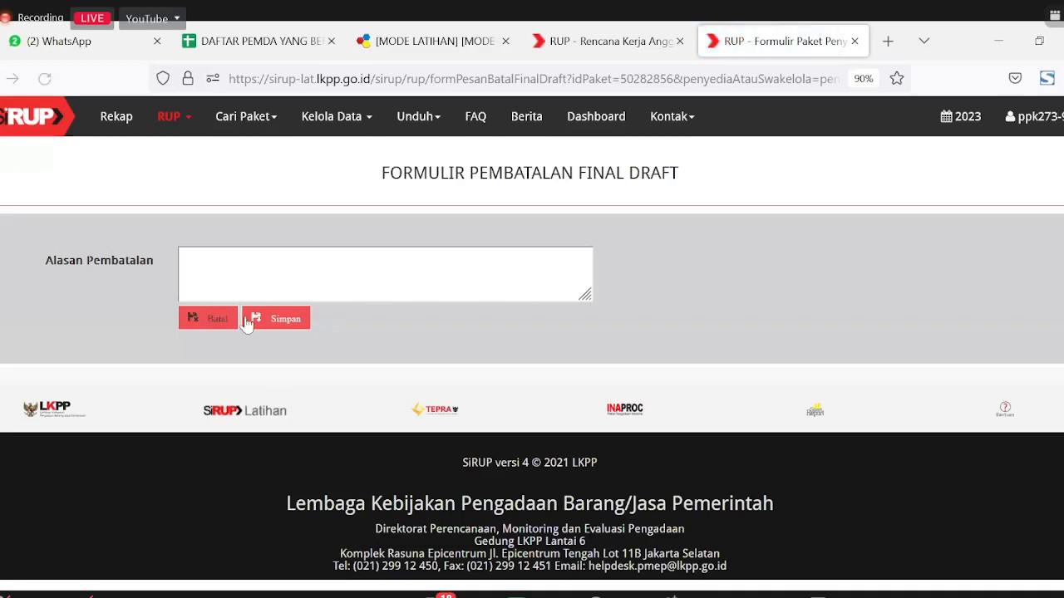
{"action": "left_click", "coordinate": [318, 286]}
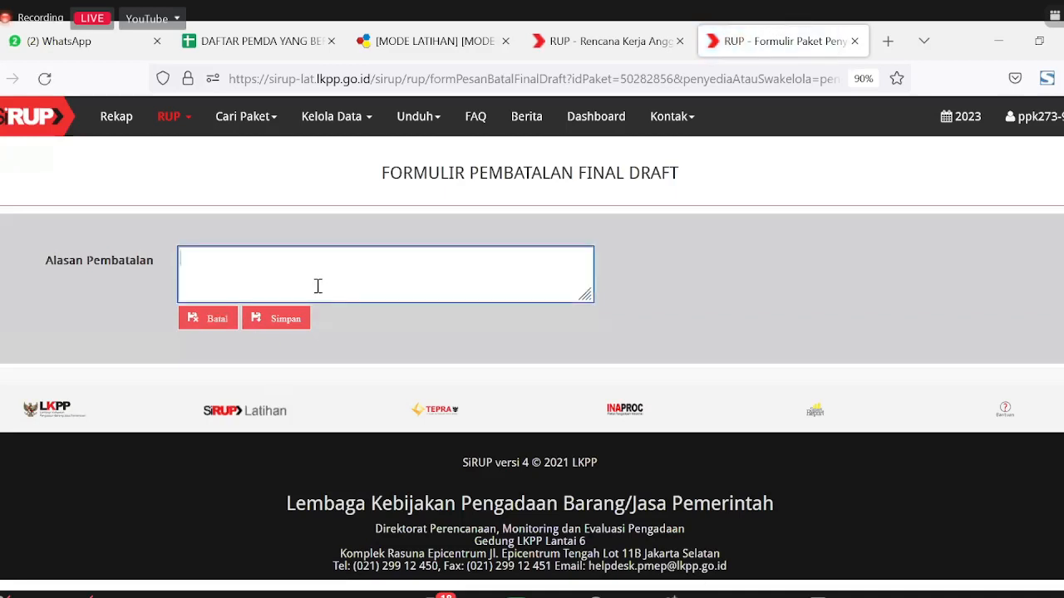
{"action": "type", "text": "Ada perbaikan di pagu"}
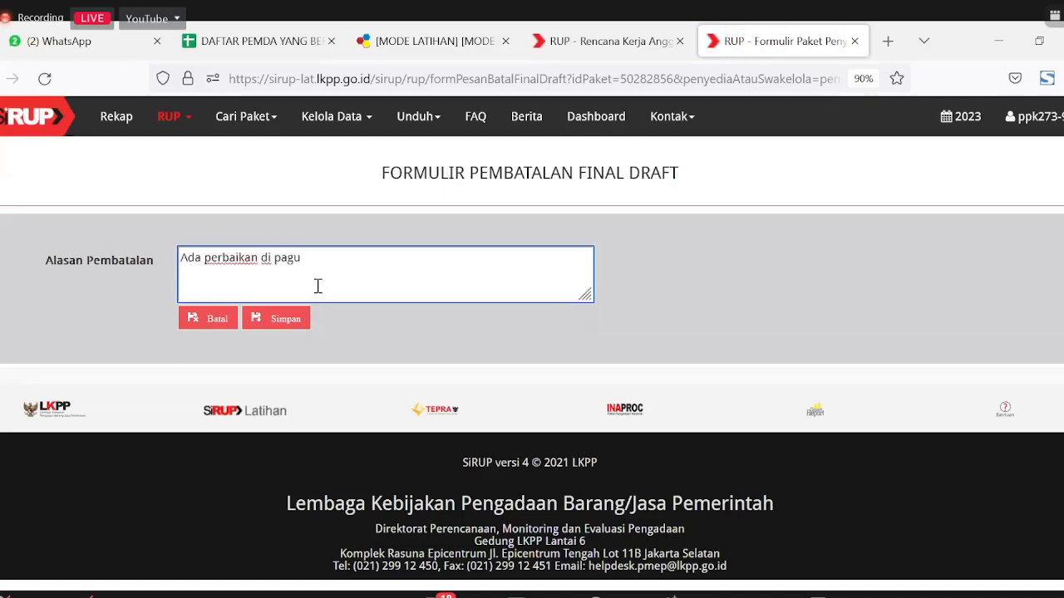
{"action": "left_click", "coordinate": [294, 316]}
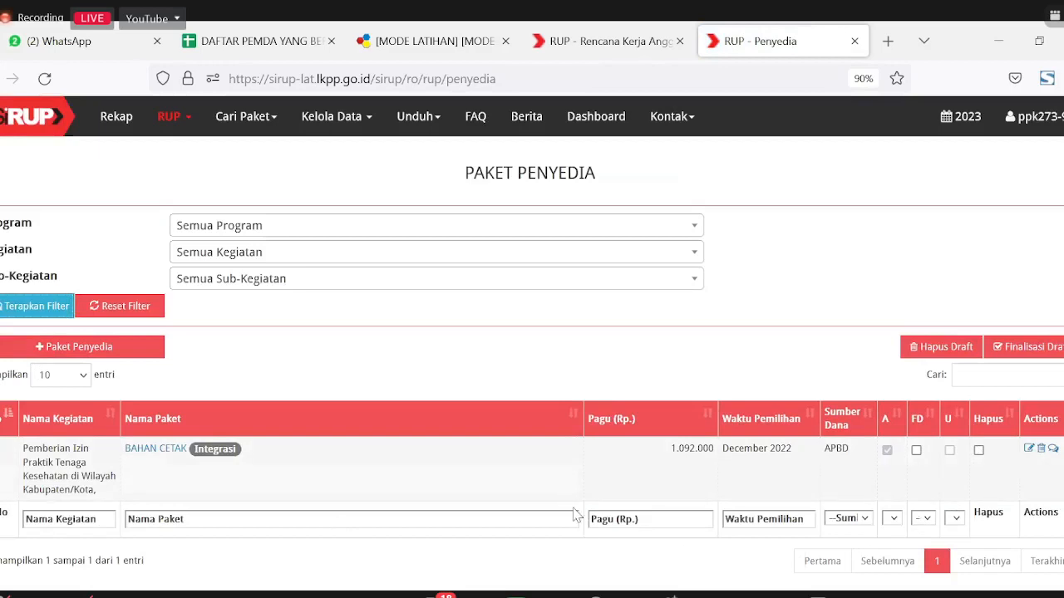
Step: Tick FD for BAHAN CETAK and confirm Finalisasi Draft with Finalkan
{"action": "left_click", "coordinate": [916, 450]}
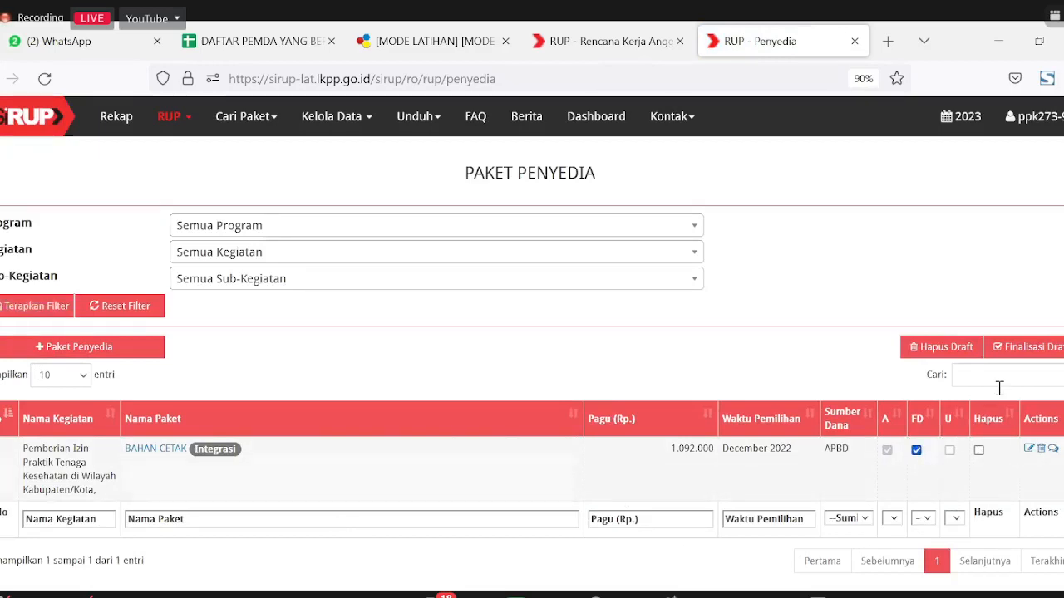
{"action": "left_click", "coordinate": [1028, 349]}
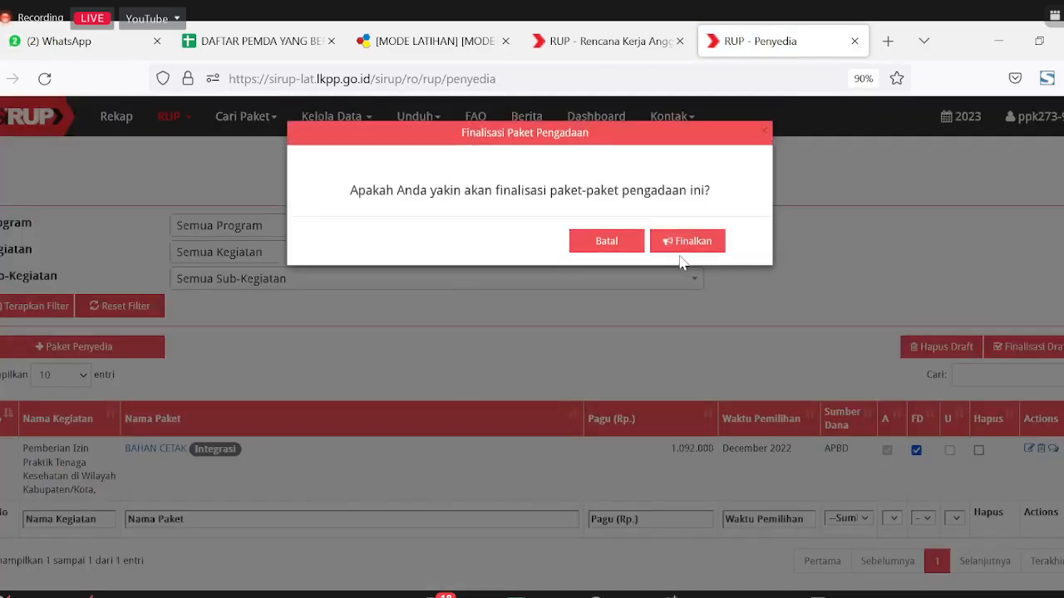
{"action": "left_click", "coordinate": [691, 259]}
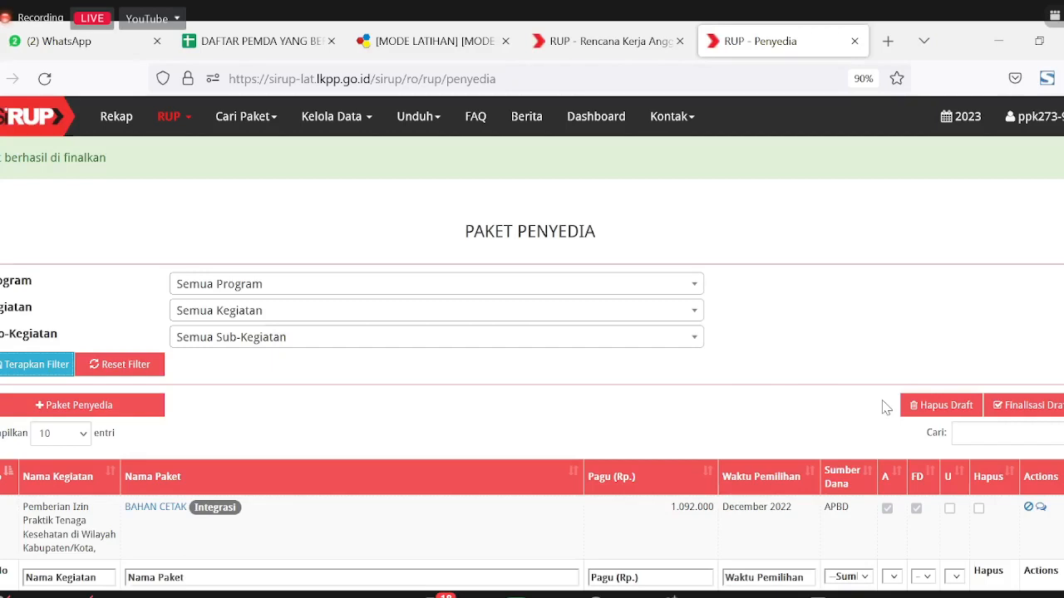
Step: Close the Rencana Kerja Anggaran tab, log out, and log back in with the KPA account
{"action": "left_click", "coordinate": [679, 41]}
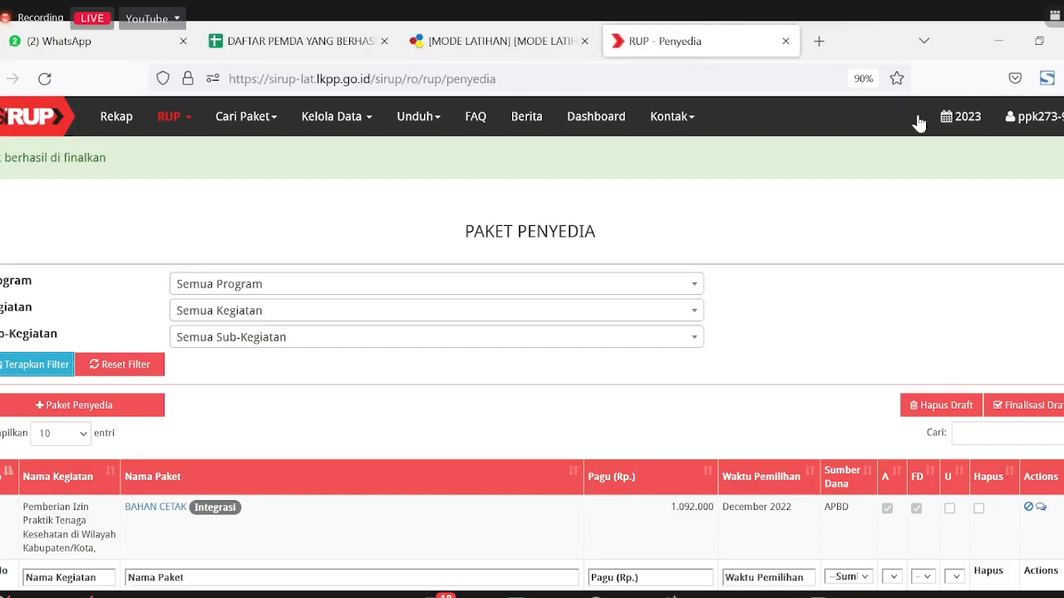
{"action": "left_click", "coordinate": [1042, 130]}
{"action": "left_click", "coordinate": [1009, 223]}
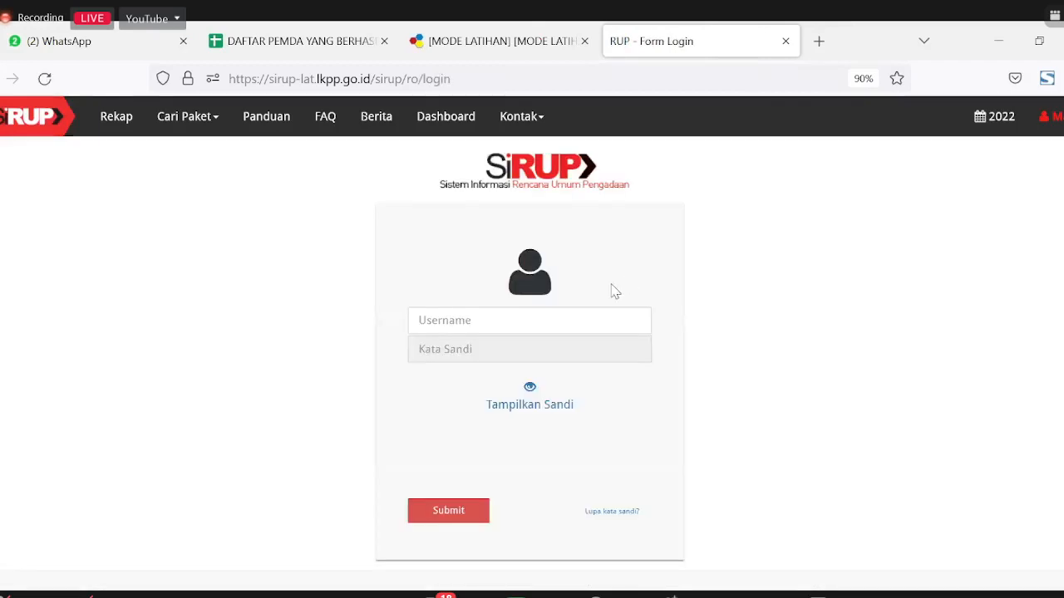
{"action": "left_click", "coordinate": [527, 327]}
{"action": "type", "text": "kpa-ba"}
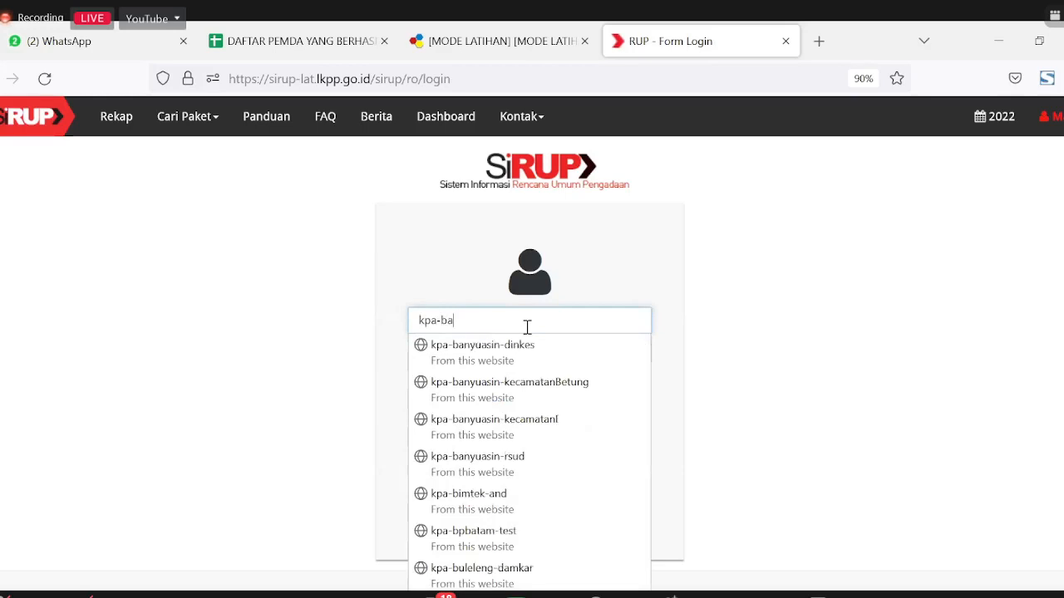
{"action": "left_click", "coordinate": [530, 349]}
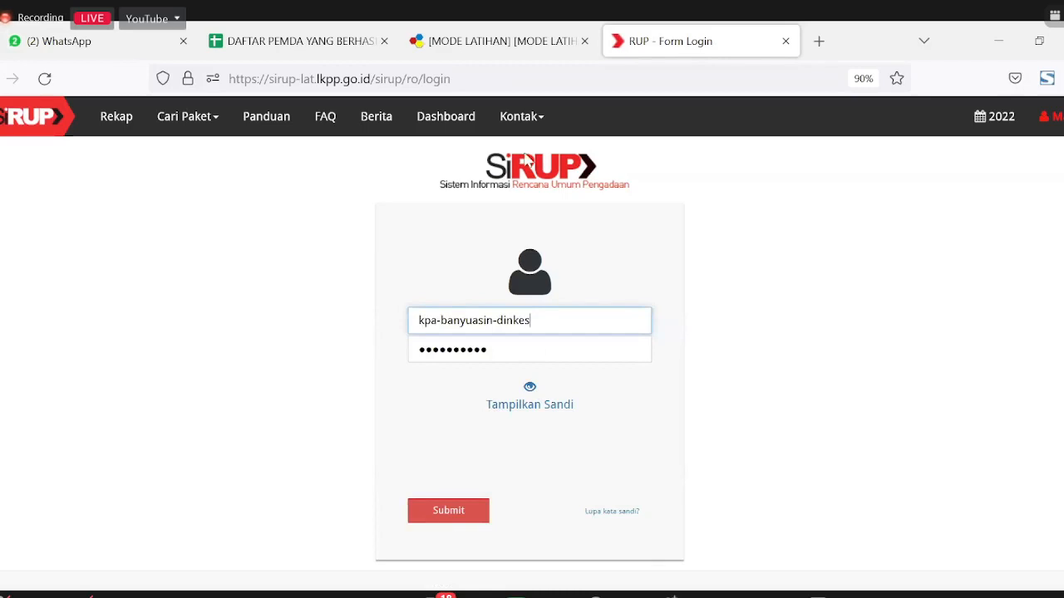
{"action": "key", "text": "Return"}
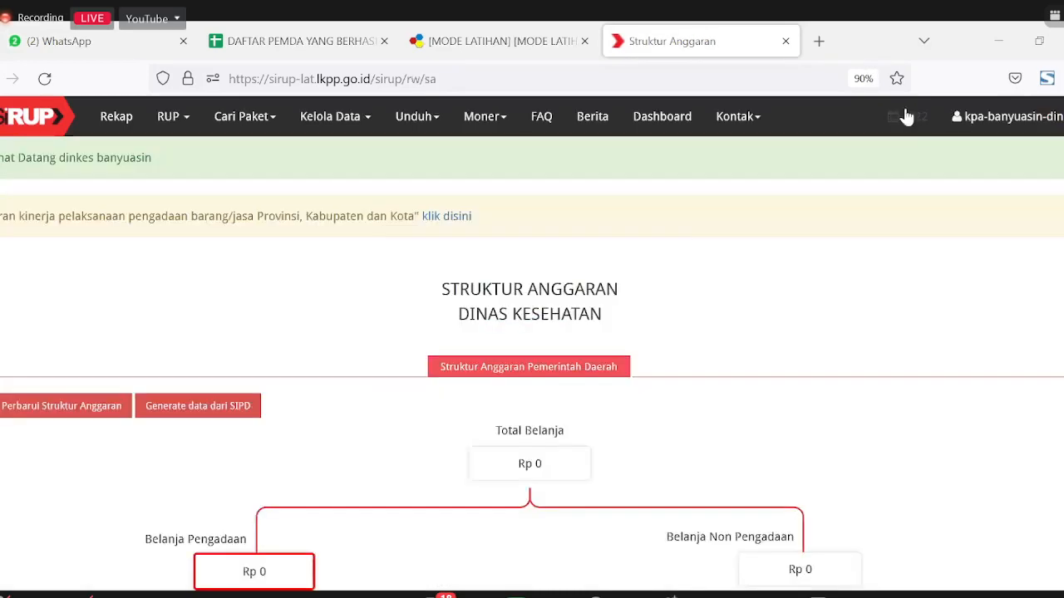
Step: Switch the budget year to 2023 and list the RUP Penyedia packages
{"action": "left_click", "coordinate": [906, 116]}
{"action": "left_click", "coordinate": [898, 172]}
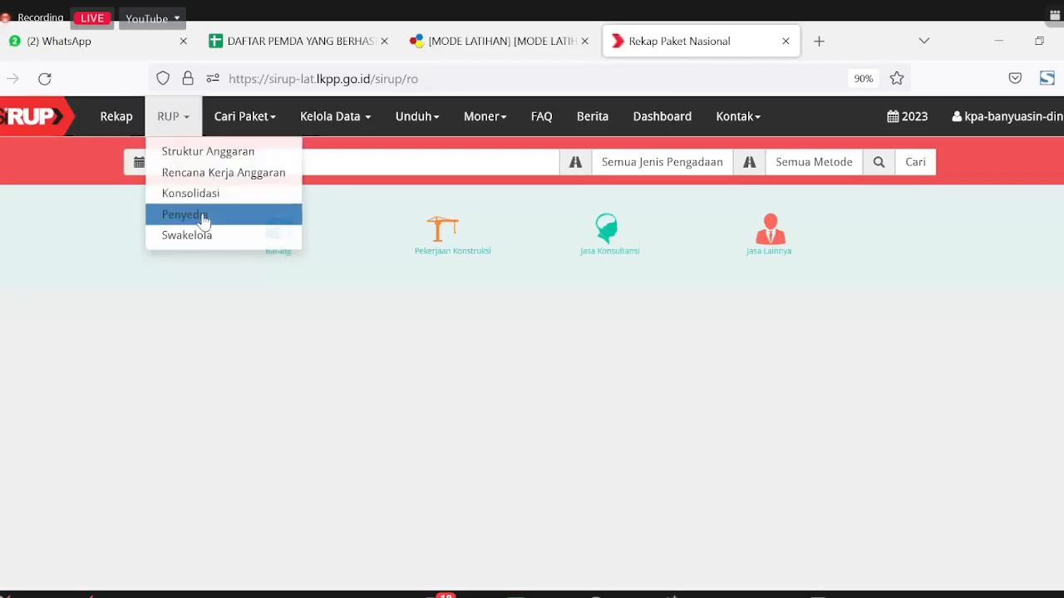
{"action": "left_click", "coordinate": [204, 220]}
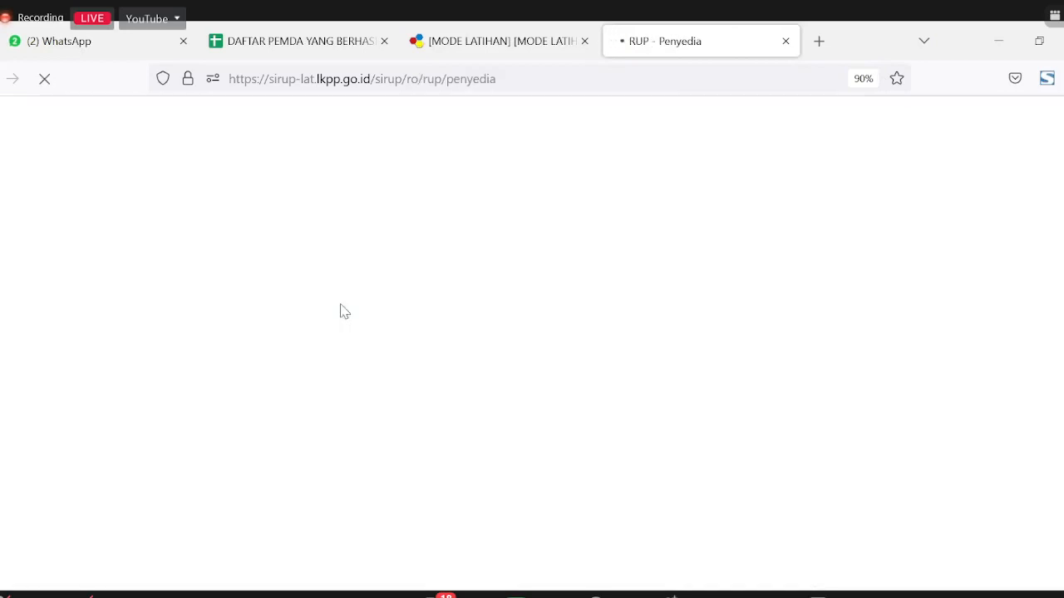
{"action": "left_click", "coordinate": [30, 307]}
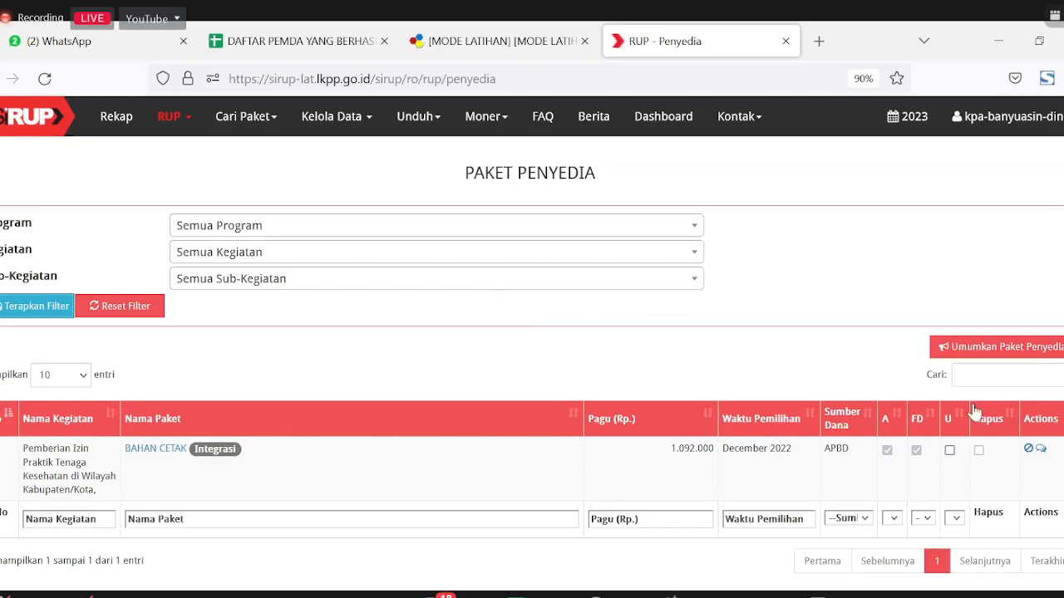
Step: Tick U for BAHAN CETAK, confirm Umumkan Paket Penyedia, and refresh the package list
{"action": "left_click", "coordinate": [950, 450]}
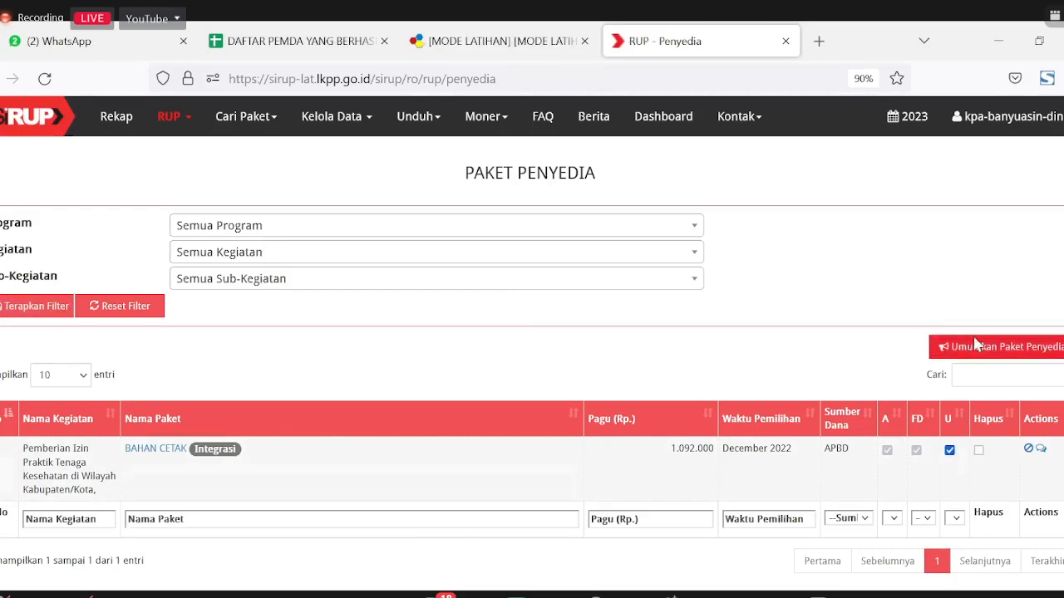
{"action": "left_click", "coordinate": [975, 346]}
{"action": "left_click", "coordinate": [701, 242]}
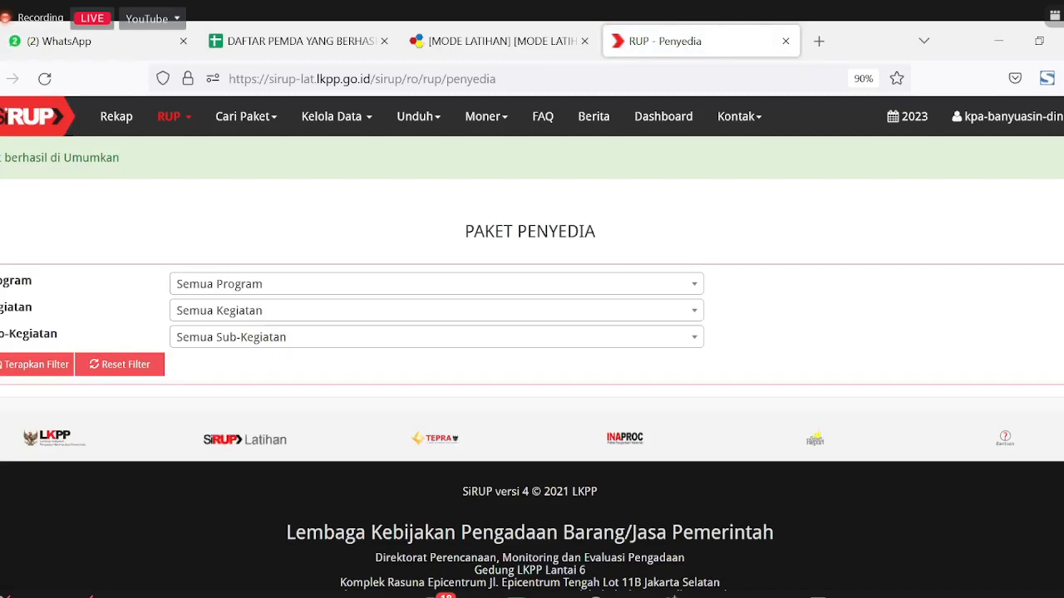
{"action": "left_click", "coordinate": [27, 368]}
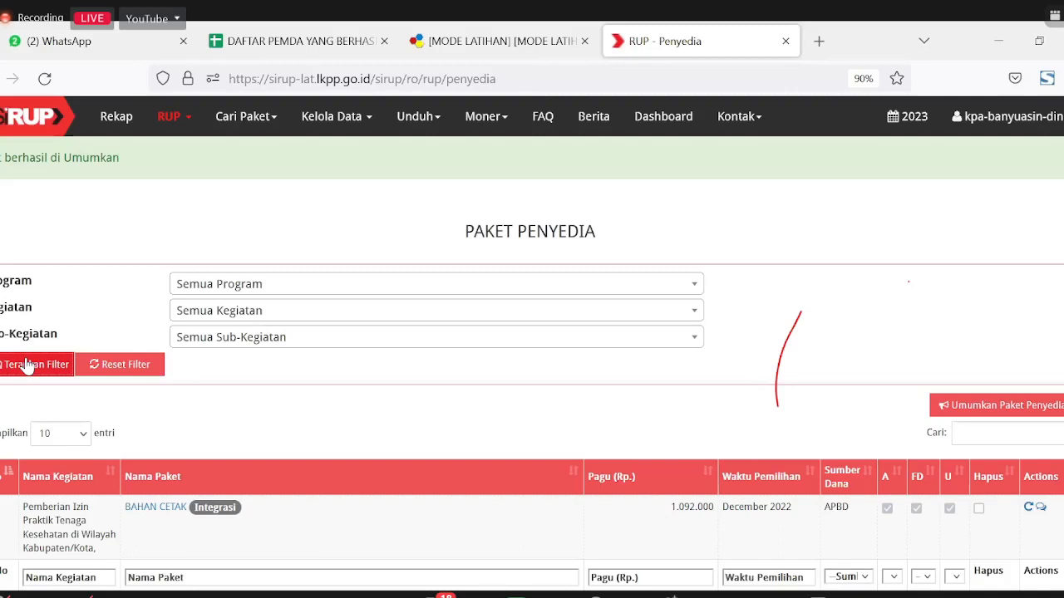
Step: Refresh the package list and open the revise action on the BAHAN CETAK row
{"action": "left_click", "coordinate": [27, 367]}
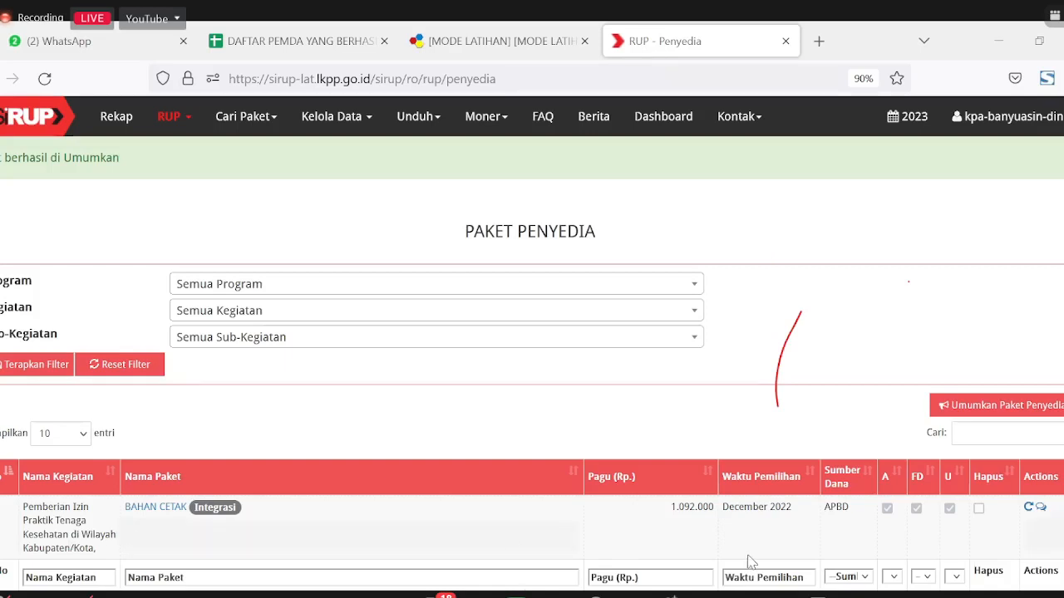
{"action": "left_click", "coordinate": [1029, 508]}
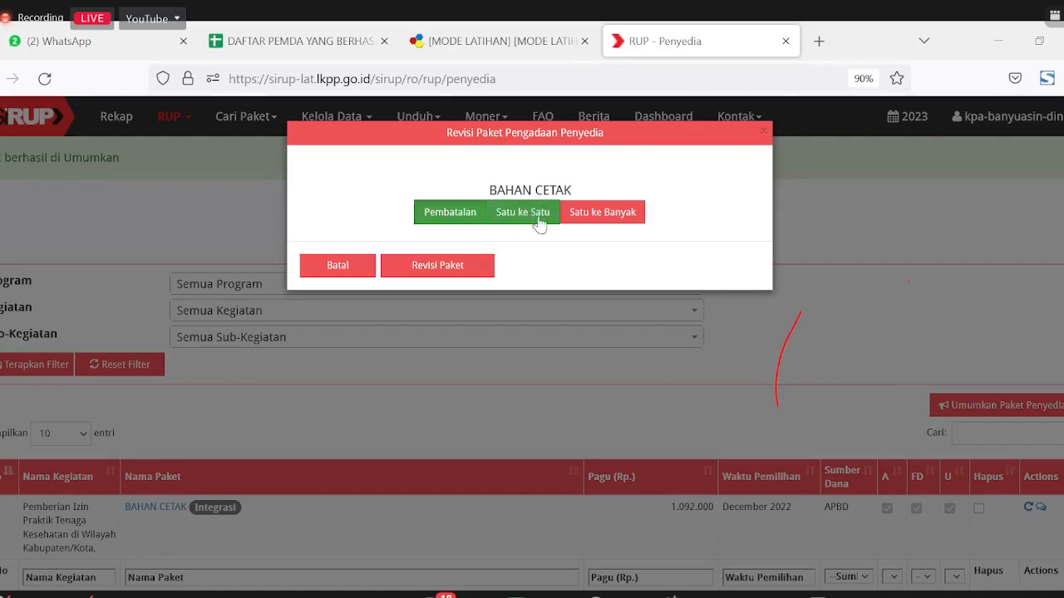
Step: Compare the Pembatalan, Satu ke Satu and Satu ke Banyak revision types, then close the dialog
{"action": "left_click", "coordinate": [593, 217]}
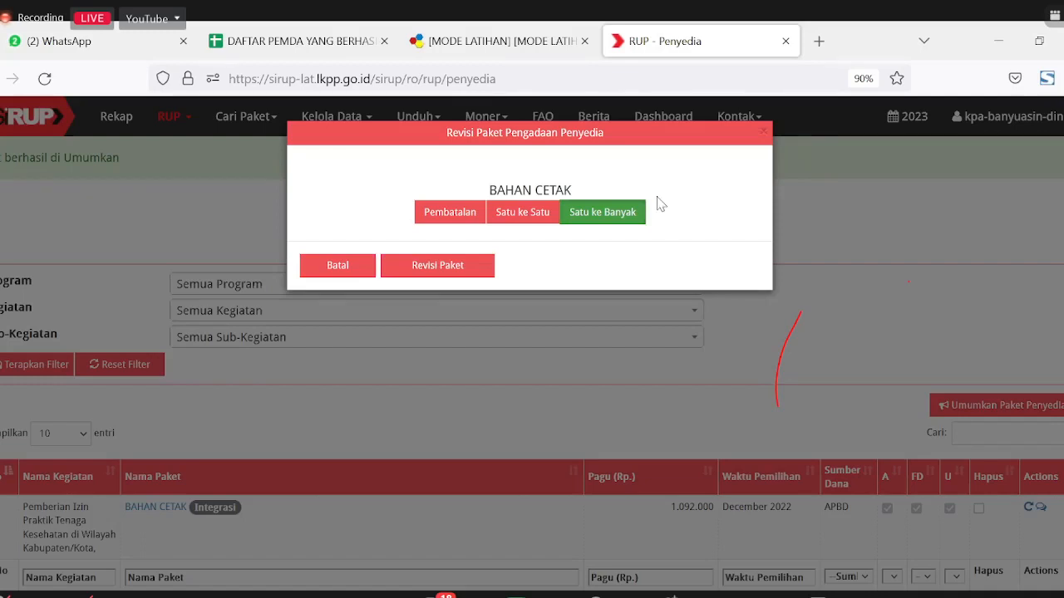
{"action": "left_click", "coordinate": [445, 214]}
{"action": "left_click", "coordinate": [521, 218]}
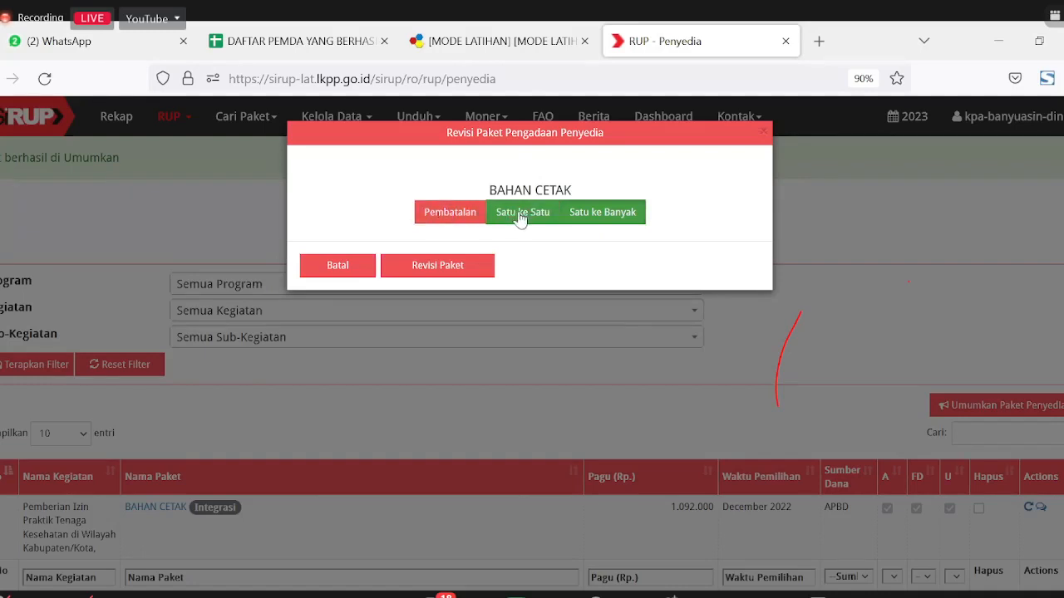
{"action": "left_click", "coordinate": [632, 214]}
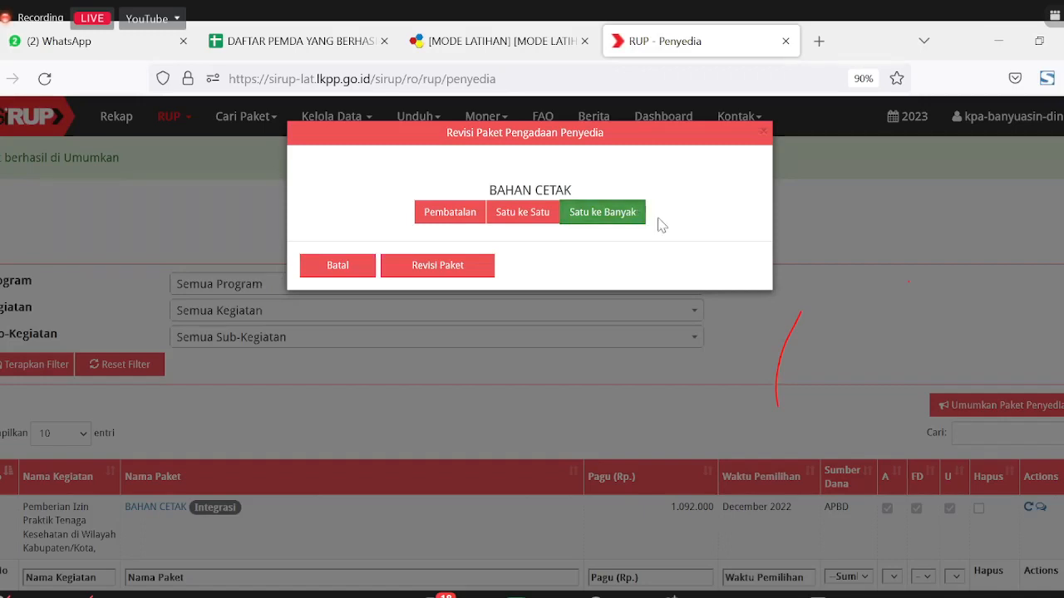
{"action": "left_click", "coordinate": [763, 133]}
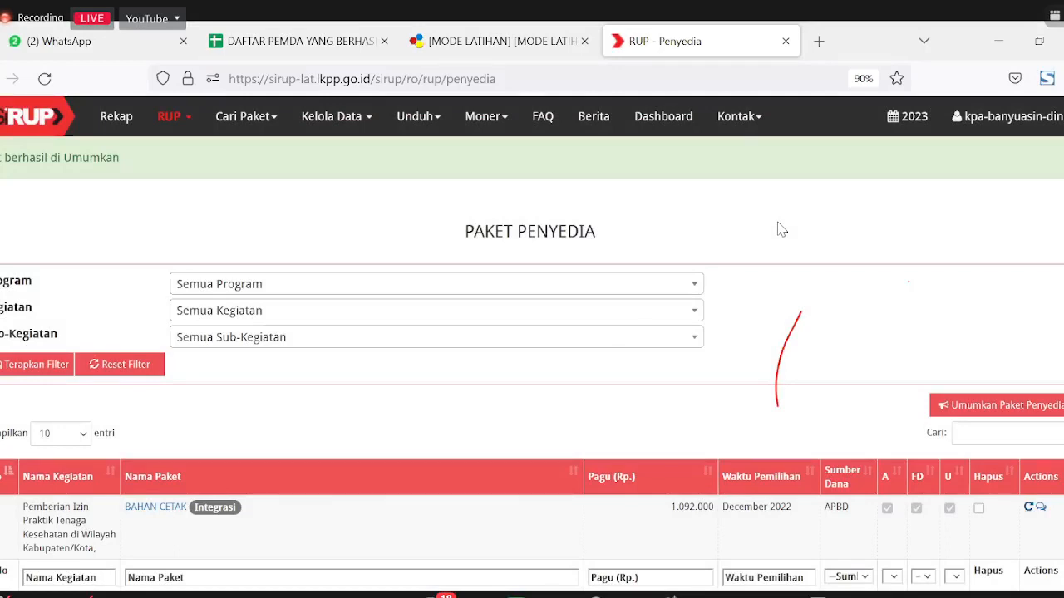
Step: Start a new 2023 consolidation package and browse its list of packages to consolidate
{"action": "left_click", "coordinate": [179, 123]}
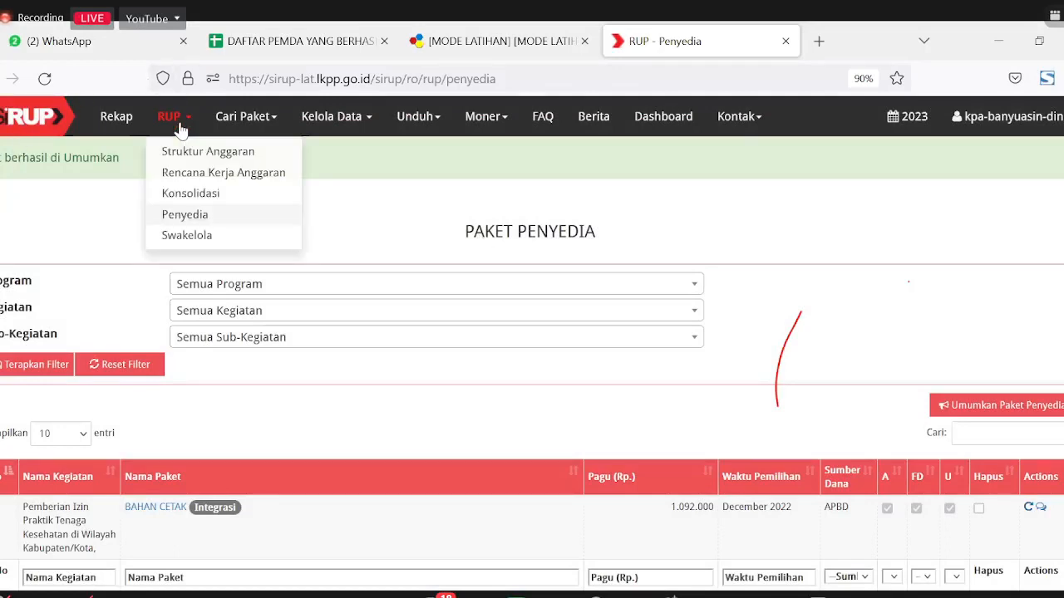
{"action": "left_click", "coordinate": [202, 196]}
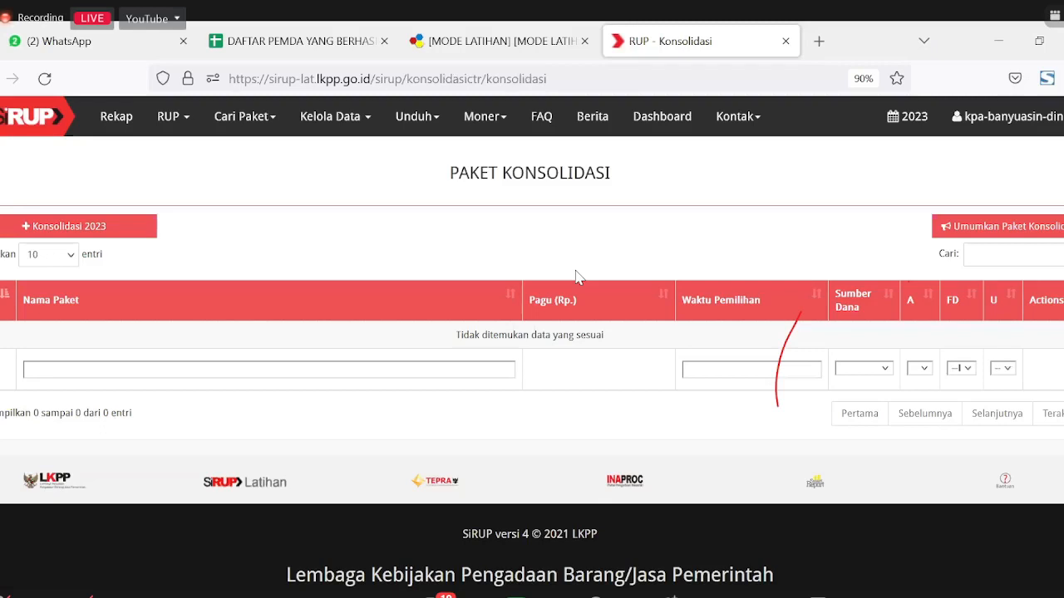
{"action": "left_click", "coordinate": [60, 229]}
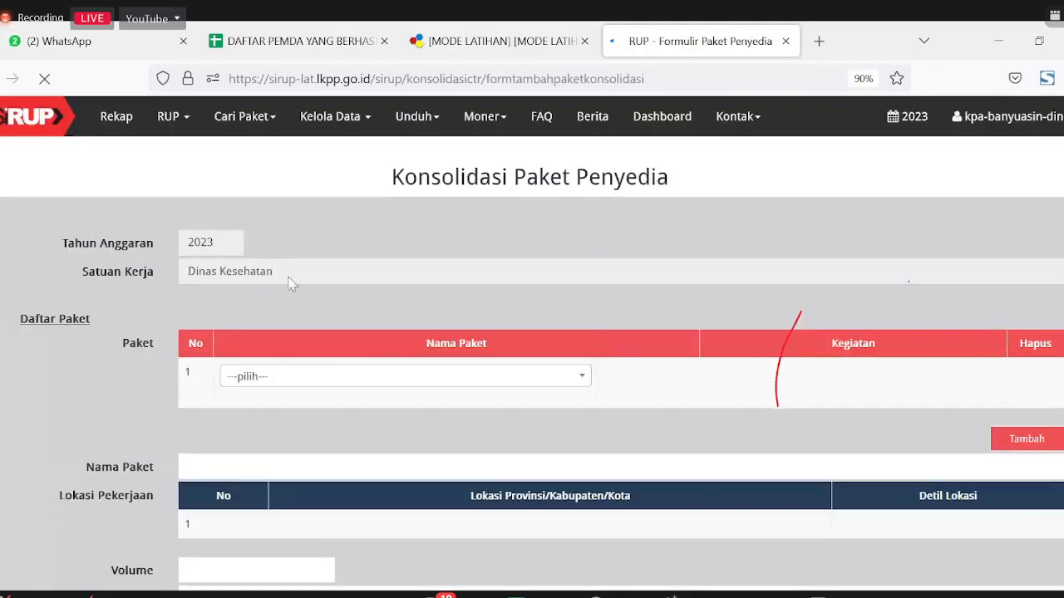
{"action": "left_click", "coordinate": [316, 384]}
{"action": "scroll", "coordinate": [328, 351], "scroll_direction": "down", "scroll_amount": 3}
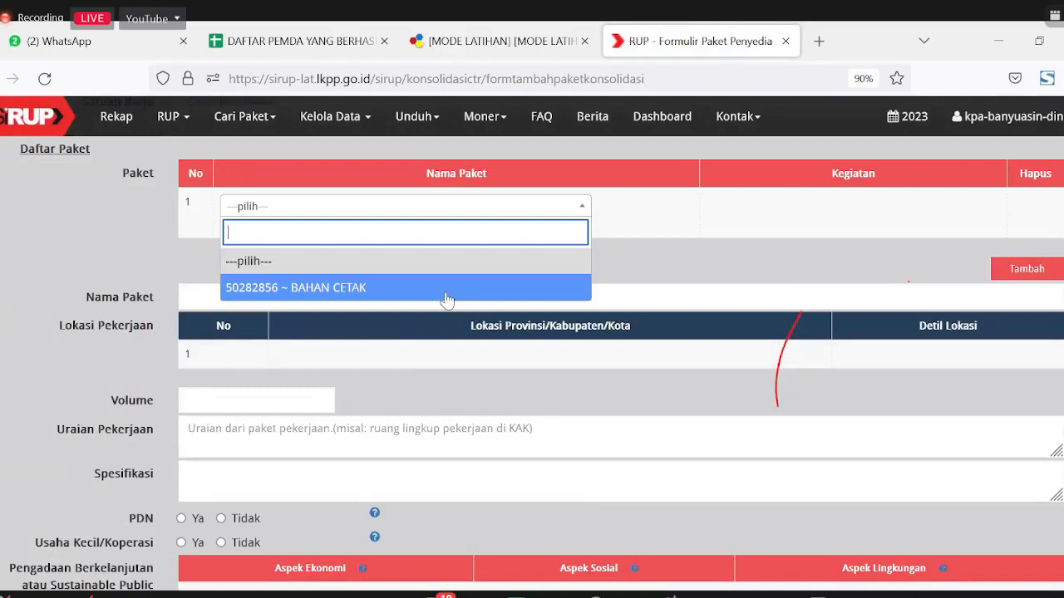
{"action": "scroll", "coordinate": [80, 265], "scroll_direction": "up", "scroll_amount": 1}
{"action": "scroll", "coordinate": [80, 264], "scroll_direction": "up", "scroll_amount": 3}
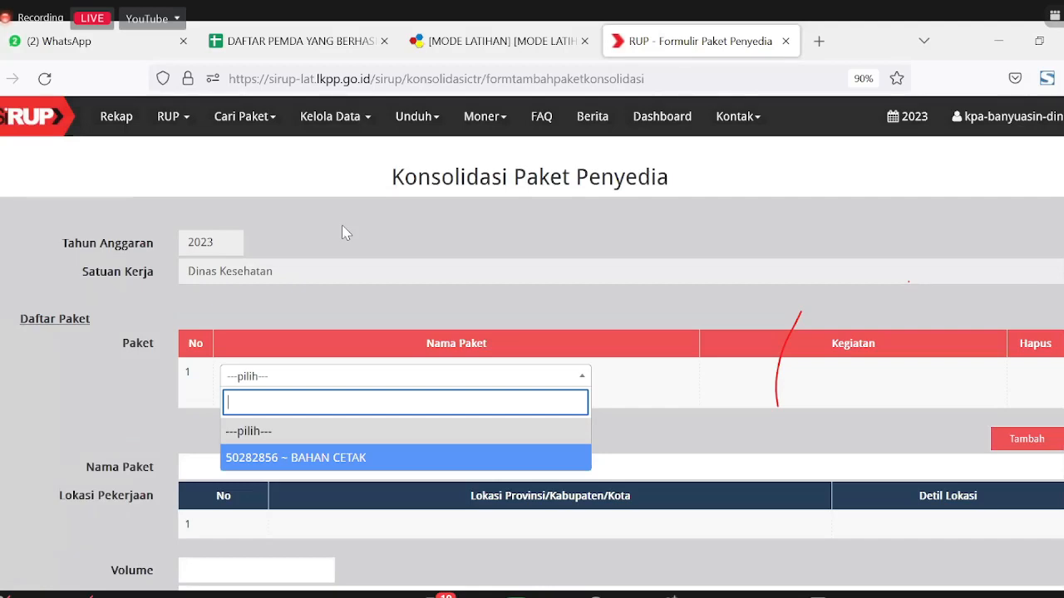
{"action": "scroll", "coordinate": [516, 266], "scroll_direction": "down", "scroll_amount": 3}
{"action": "scroll", "coordinate": [471, 240], "scroll_direction": "down", "scroll_amount": 2}
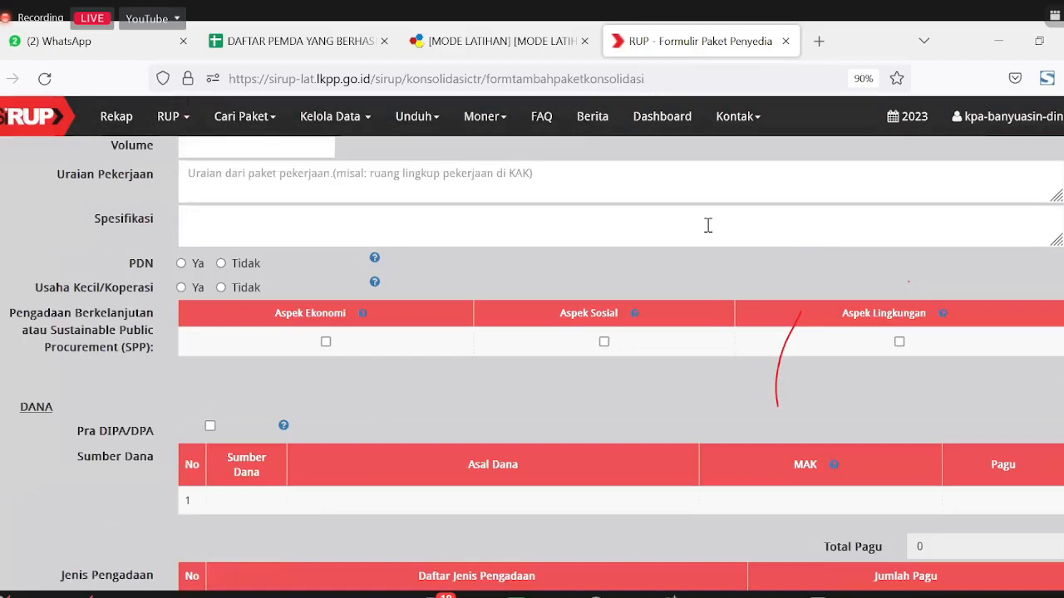
Step: Dismiss the RUP page options and bring up the Kelola Data menu
{"action": "left_click", "coordinate": [168, 116]}
{"action": "scroll", "coordinate": [672, 295], "scroll_direction": "up", "scroll_amount": 2}
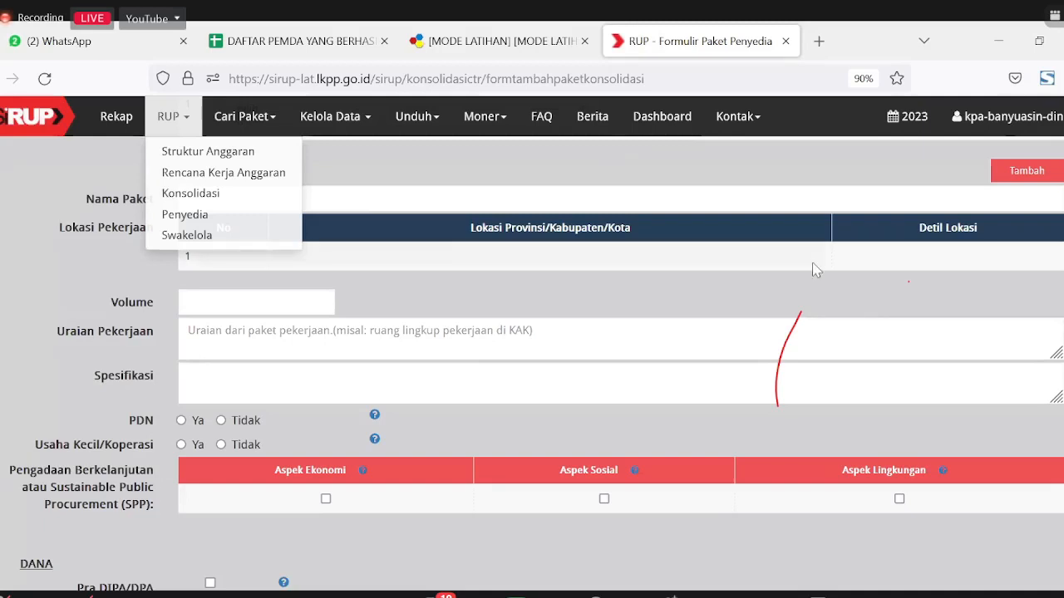
{"action": "left_click", "coordinate": [458, 184]}
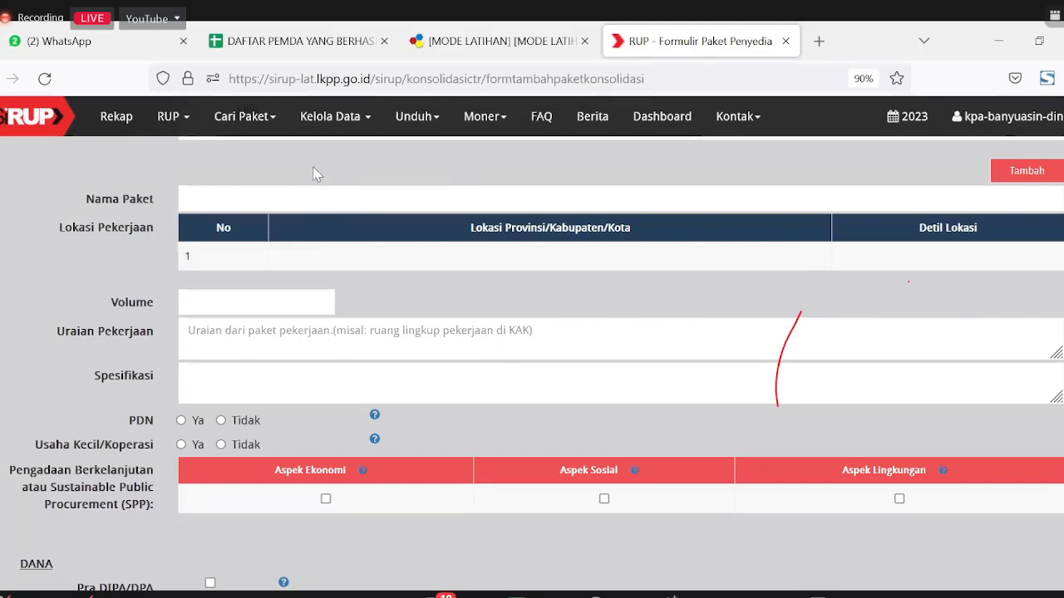
{"action": "left_click", "coordinate": [330, 117]}
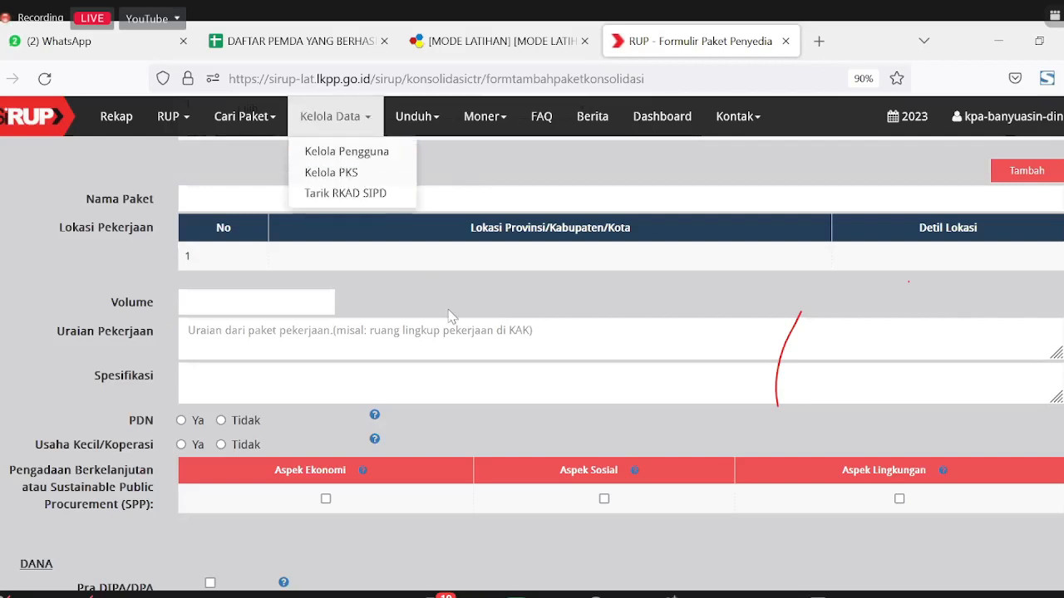
Step: Go to Tarik RKAD SIPD and start the RKA pull from SIPD
{"action": "left_click", "coordinate": [349, 199]}
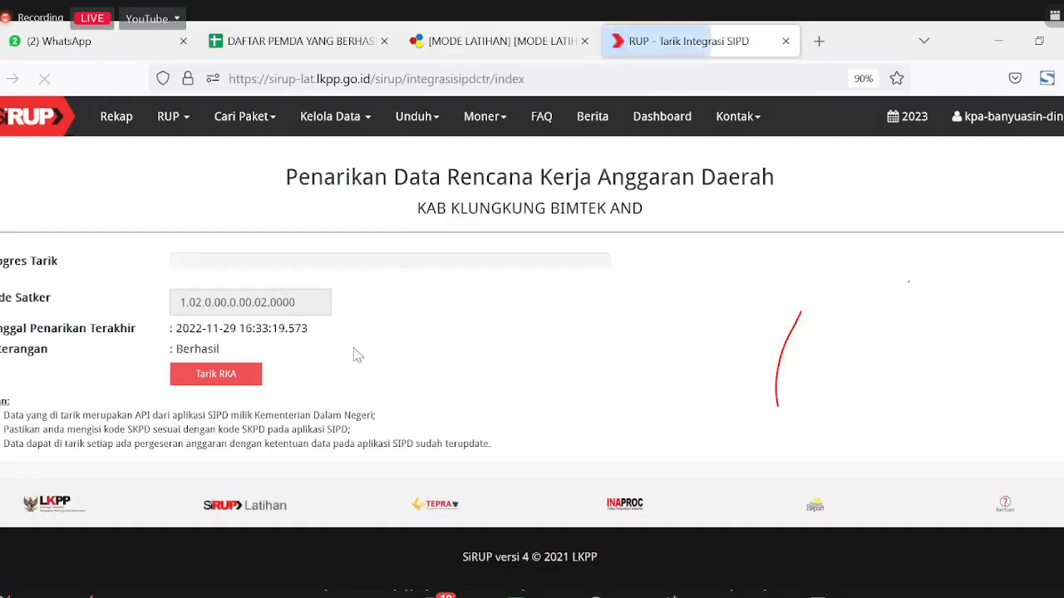
{"action": "left_click", "coordinate": [239, 386]}
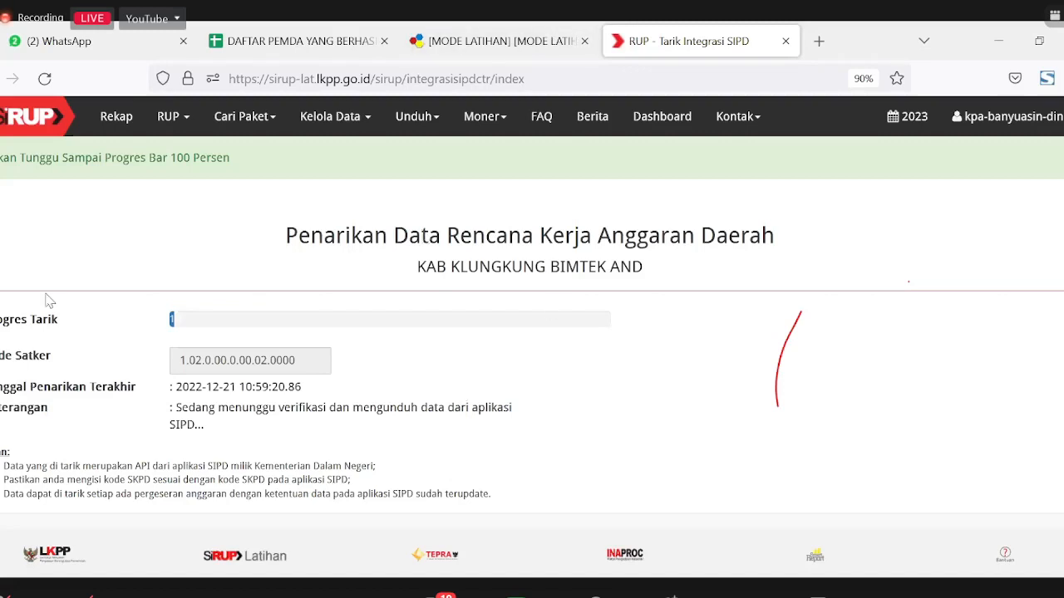
{"action": "scroll", "coordinate": [413, 292], "scroll_direction": "down", "scroll_amount": 2}
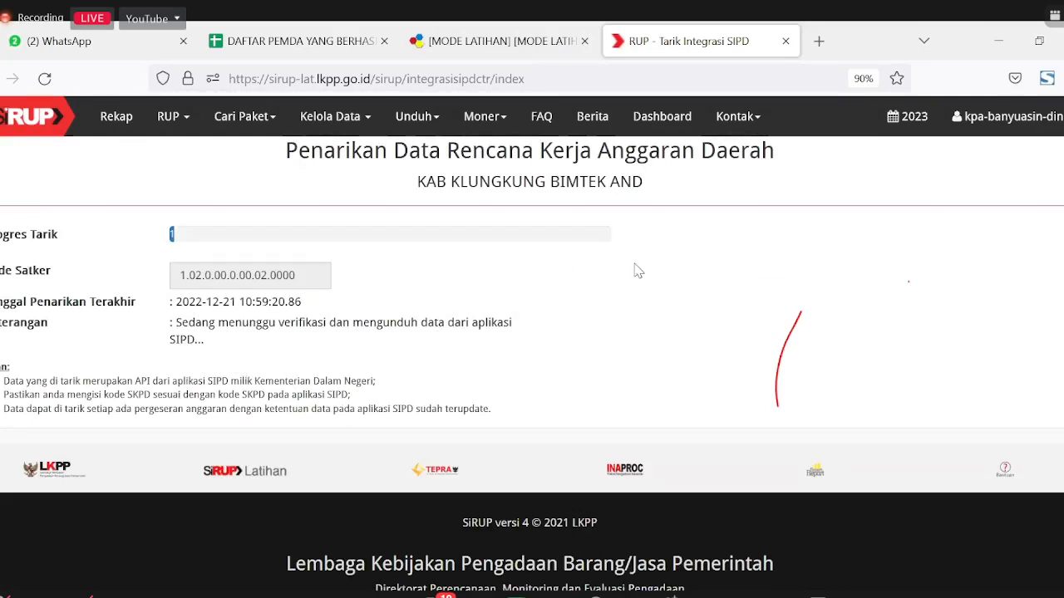
{"action": "left_click", "coordinate": [182, 125]}
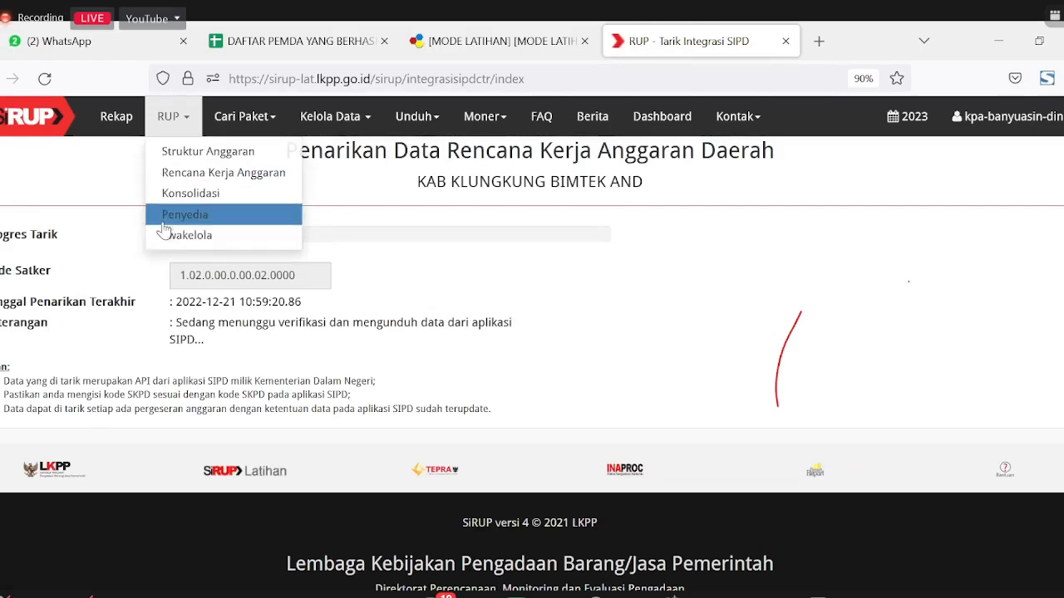
Step: Load the Rencana Kerja Anggaran for PROGRAM PEMBERDAYAAN MASYARAKAT BIDANG KESEHATAN, sub-activity 1.02.05.2.02.01, and browse its budget lines
{"action": "left_click", "coordinate": [204, 172]}
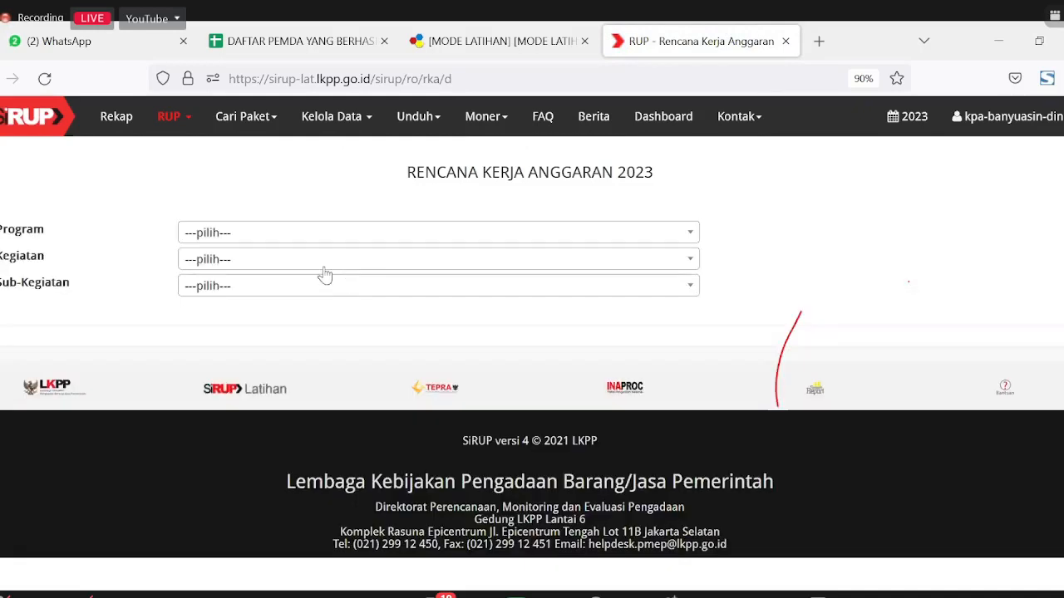
{"action": "left_click", "coordinate": [285, 234]}
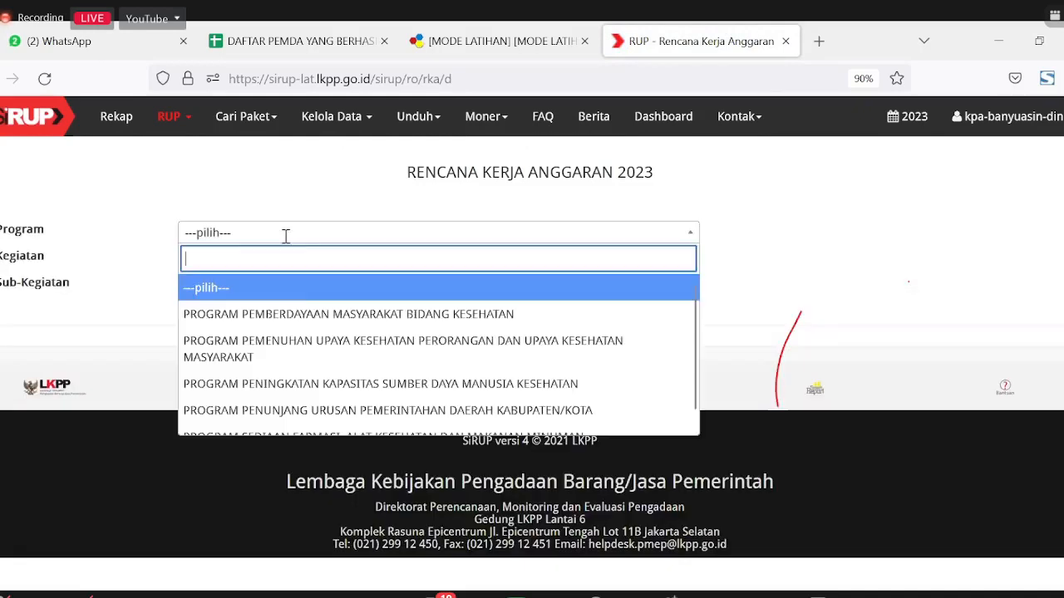
{"action": "left_click", "coordinate": [307, 314]}
{"action": "left_click", "coordinate": [332, 341]}
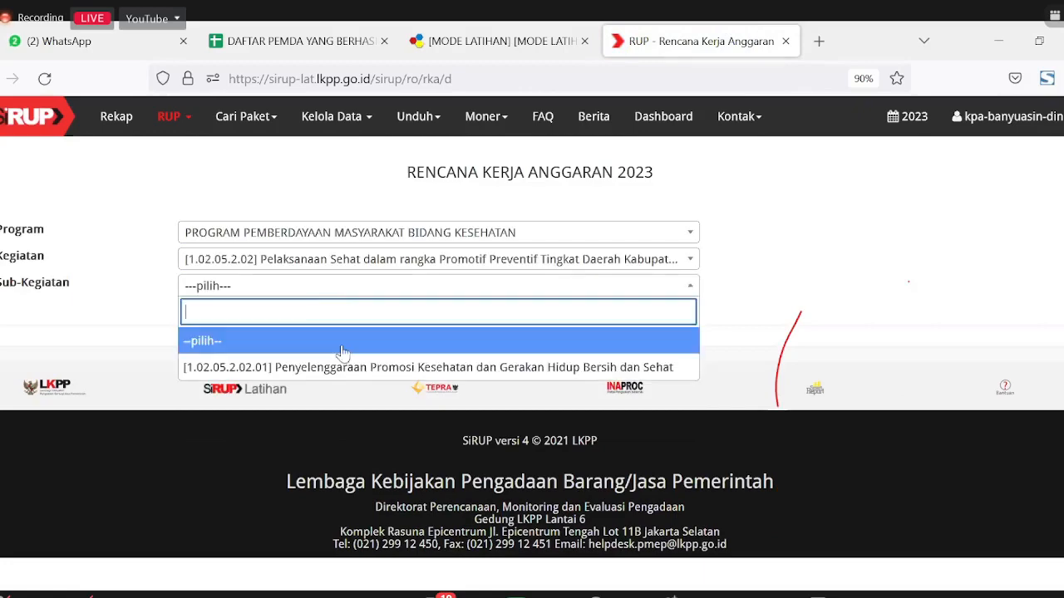
{"action": "left_click", "coordinate": [347, 367]}
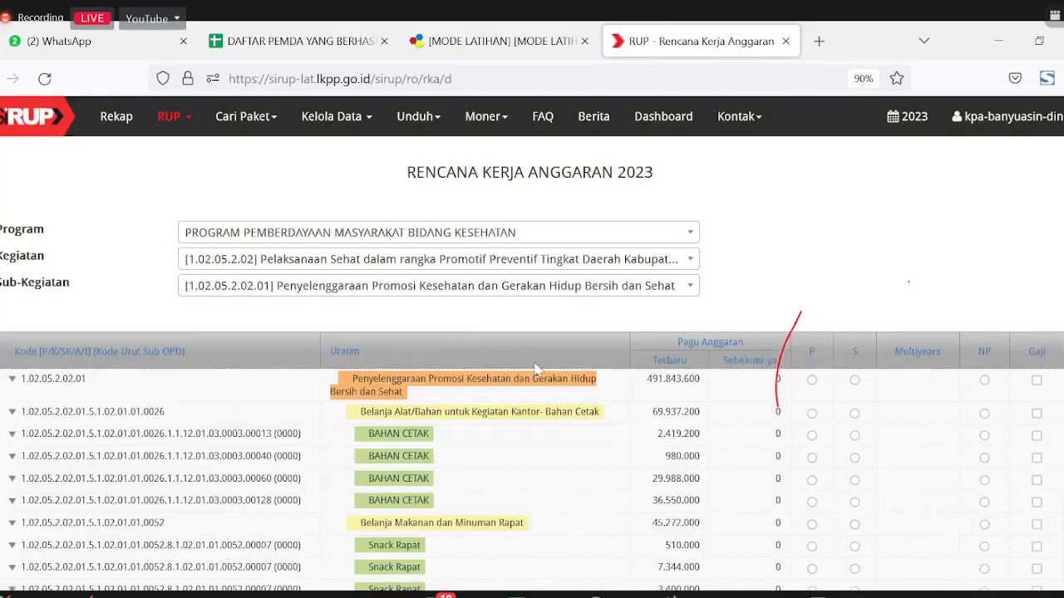
{"action": "scroll", "coordinate": [616, 374], "scroll_direction": "down", "scroll_amount": 3}
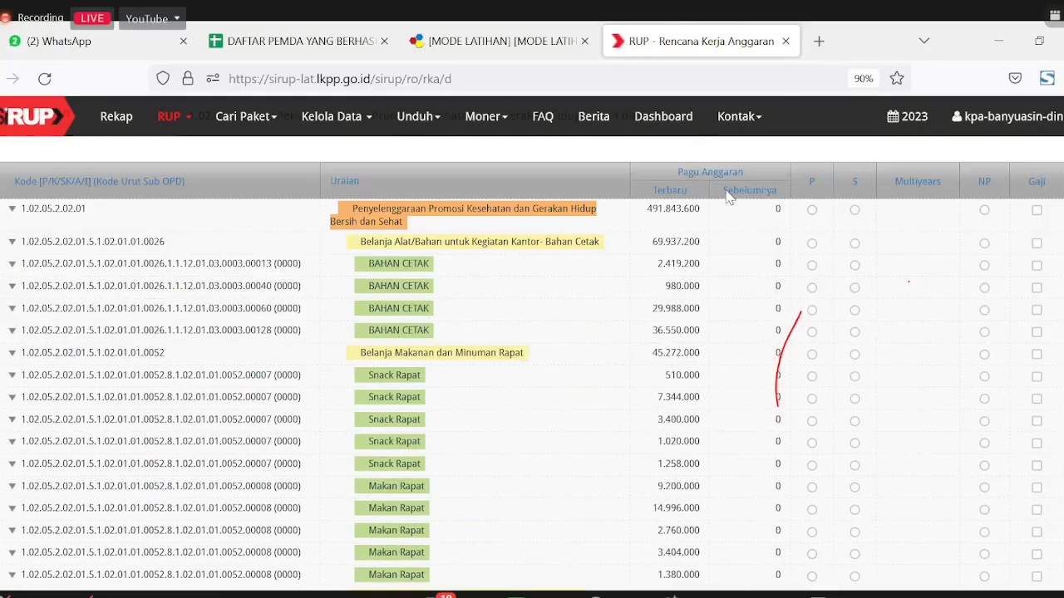
{"action": "scroll", "coordinate": [755, 259], "scroll_direction": "down", "scroll_amount": 10}
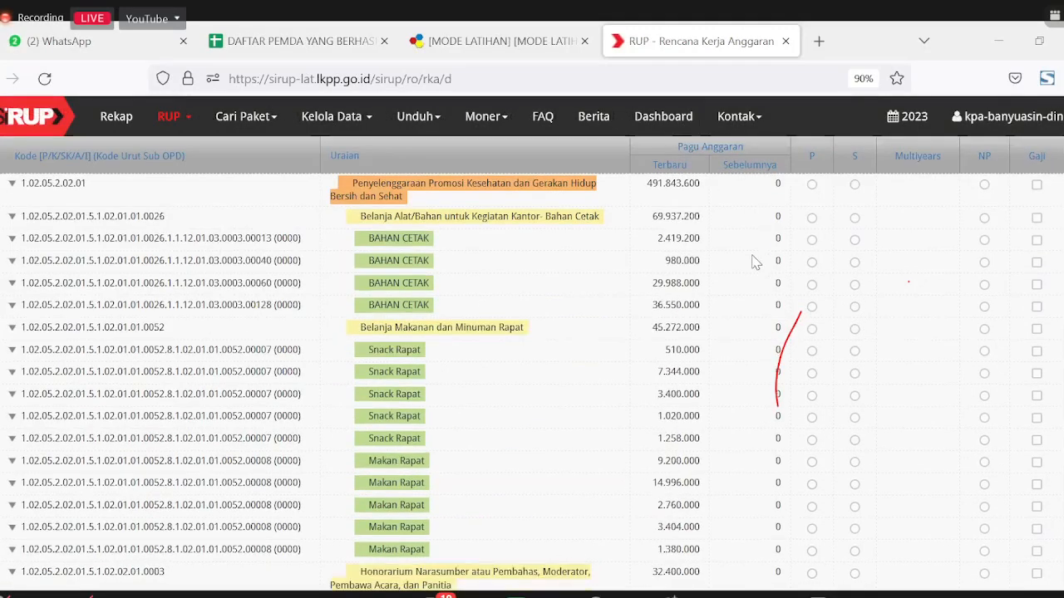
{"action": "scroll", "coordinate": [754, 260], "scroll_direction": "down", "scroll_amount": 3}
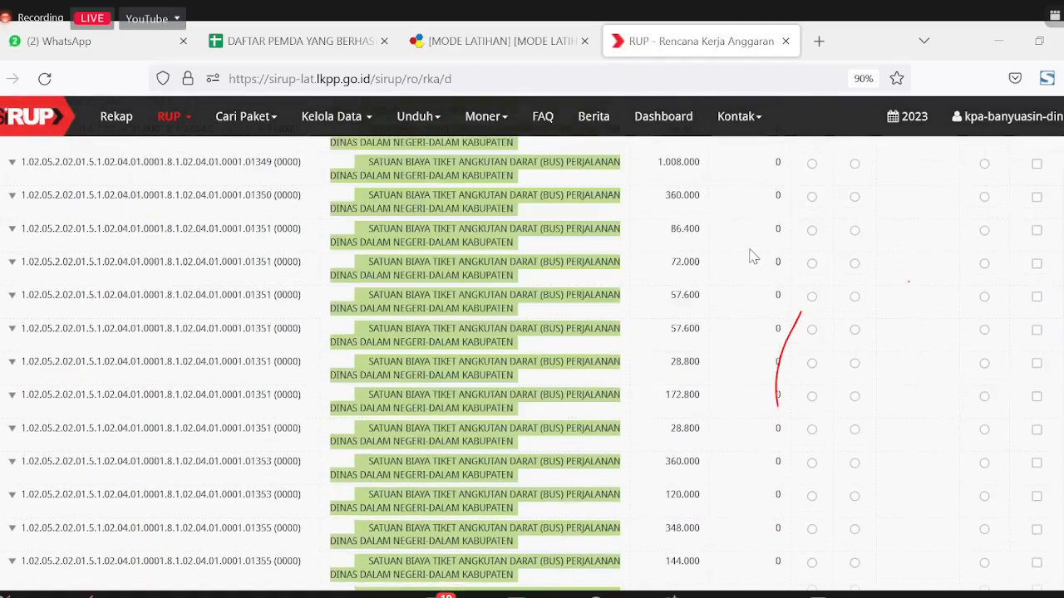
{"action": "scroll", "coordinate": [753, 256], "scroll_direction": "up", "scroll_amount": 15}
{"action": "scroll", "coordinate": [753, 252], "scroll_direction": "down", "scroll_amount": 4}
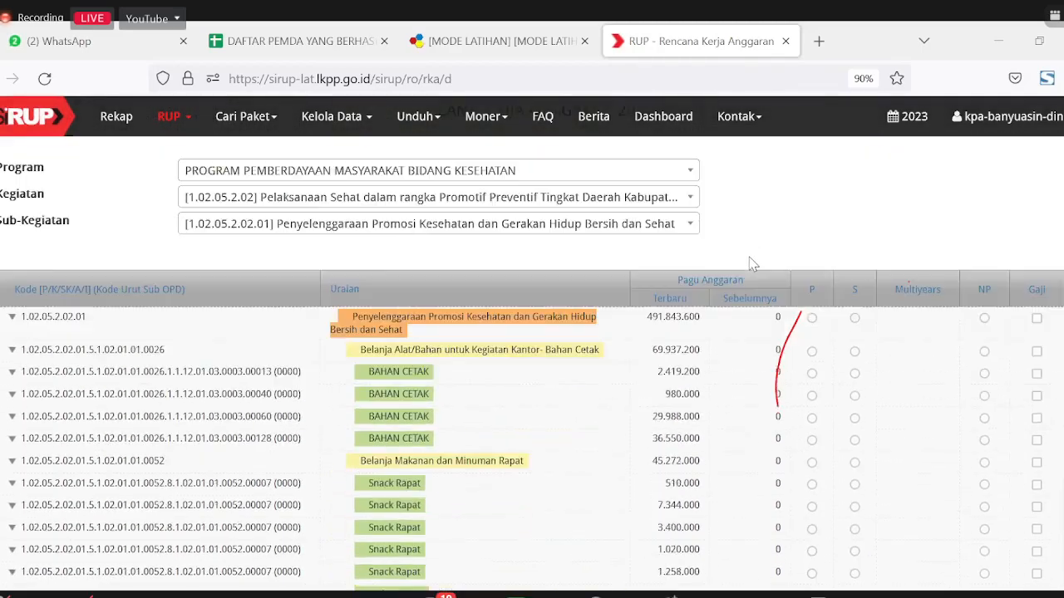
{"action": "scroll", "coordinate": [767, 208], "scroll_direction": "up", "scroll_amount": 1}
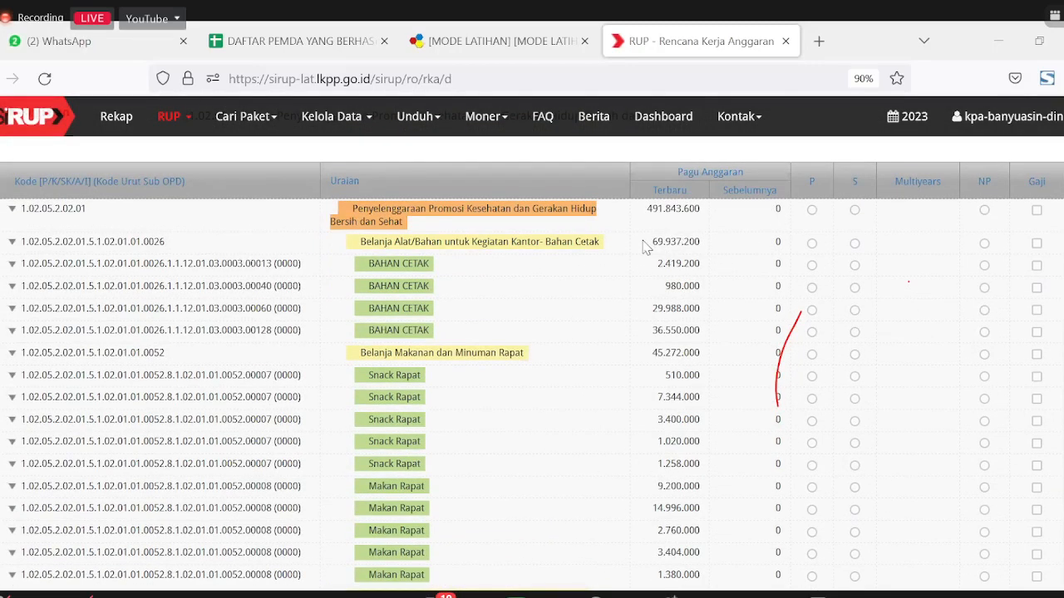
Step: Highlight the first BAHAN CETAK line's 2.419.200 Pagu, review the lines, then restore down the browser window
{"action": "left_click", "coordinate": [752, 268]}
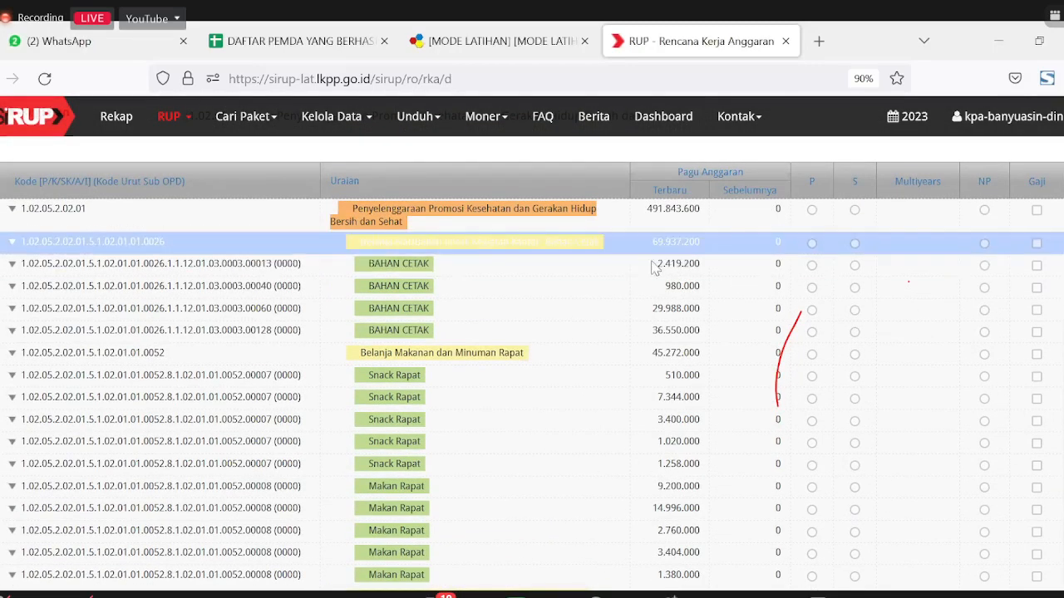
{"action": "double_click", "coordinate": [699, 266]}
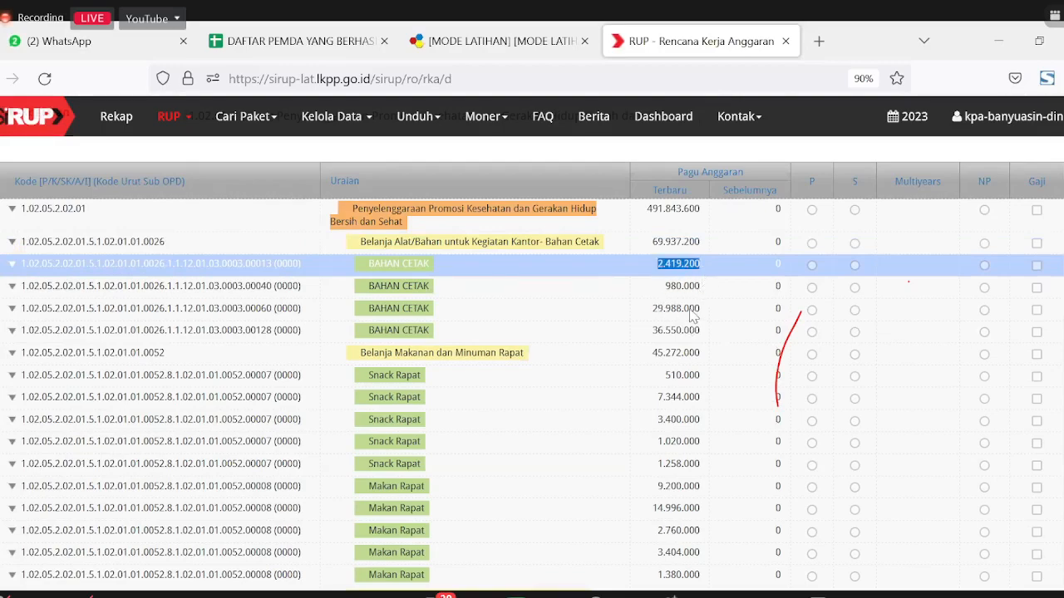
{"action": "scroll", "coordinate": [657, 312], "scroll_direction": "up", "scroll_amount": 2}
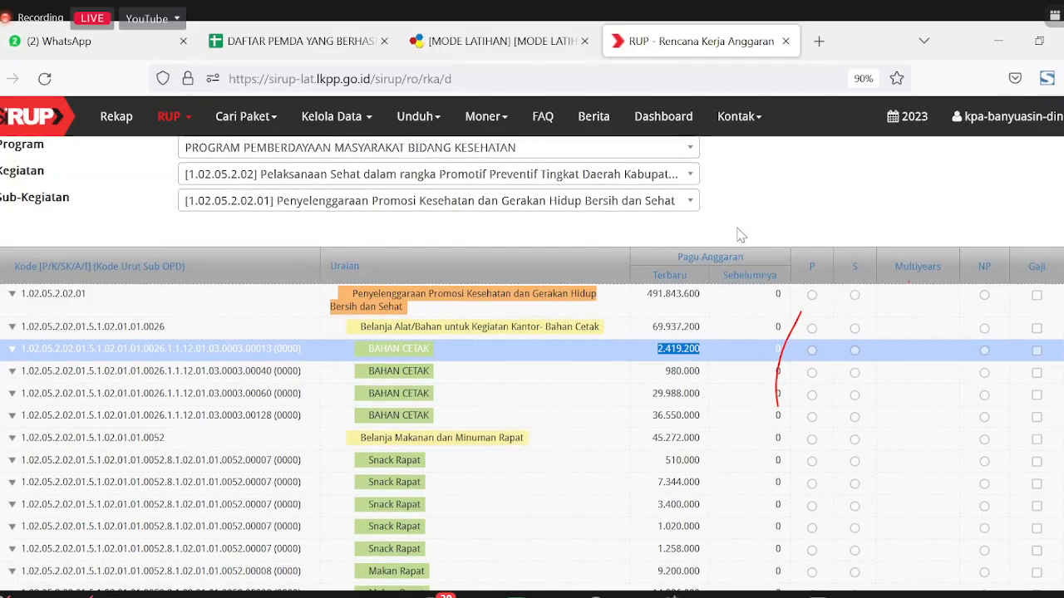
{"action": "scroll", "coordinate": [744, 246], "scroll_direction": "up", "scroll_amount": 2}
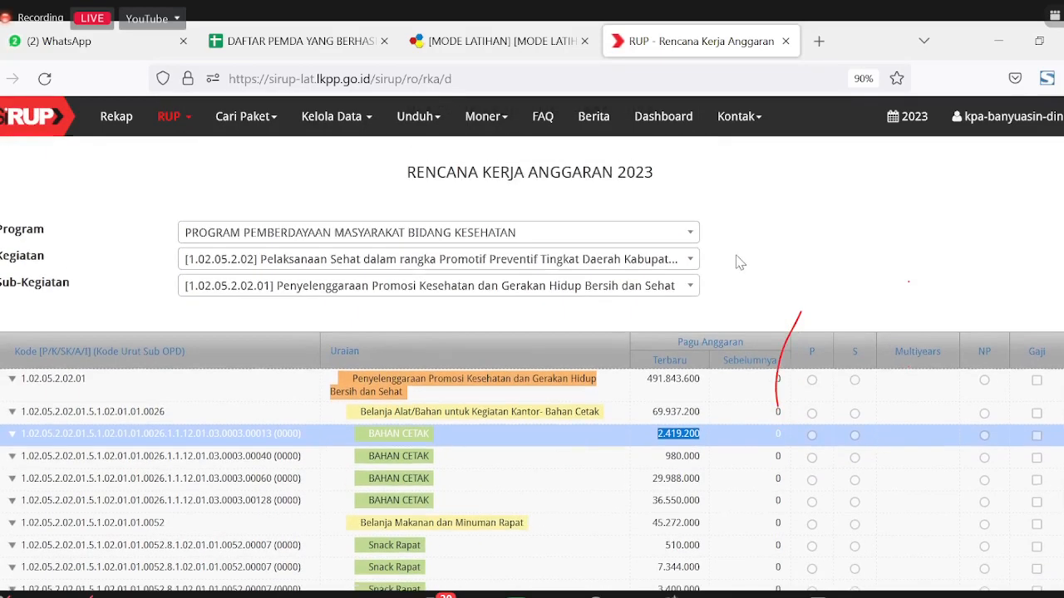
{"action": "scroll", "coordinate": [738, 259], "scroll_direction": "down", "scroll_amount": 4}
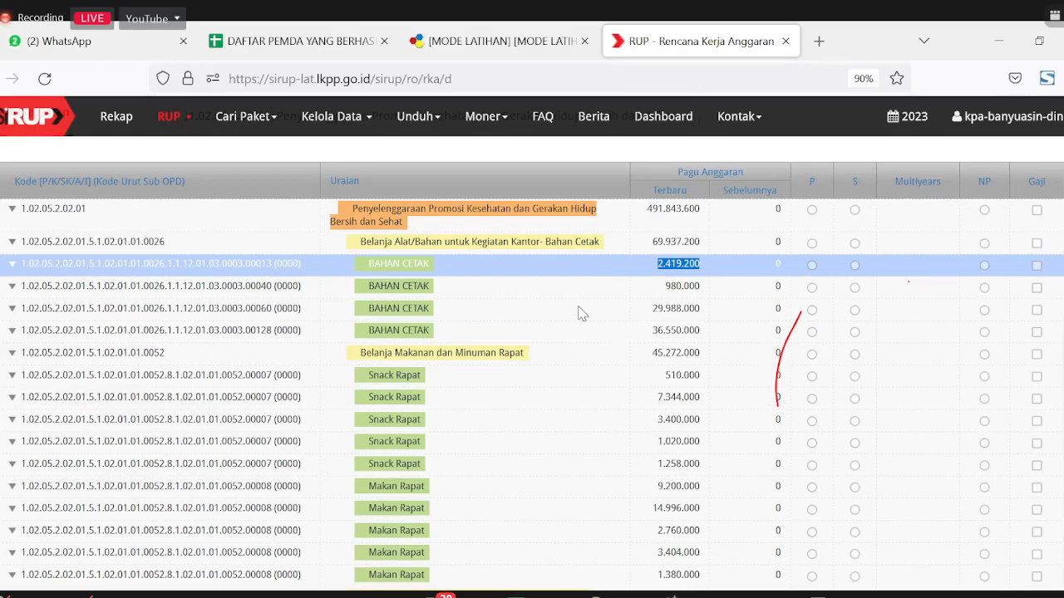
{"action": "scroll", "coordinate": [582, 314], "scroll_direction": "up", "scroll_amount": 3}
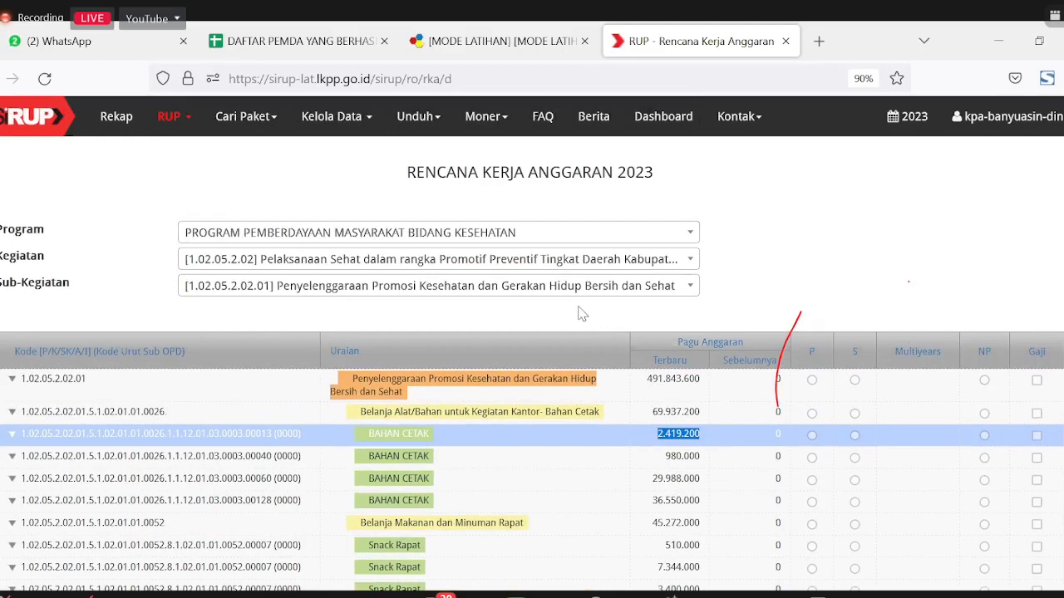
{"action": "scroll", "coordinate": [582, 315], "scroll_direction": "down", "scroll_amount": 1}
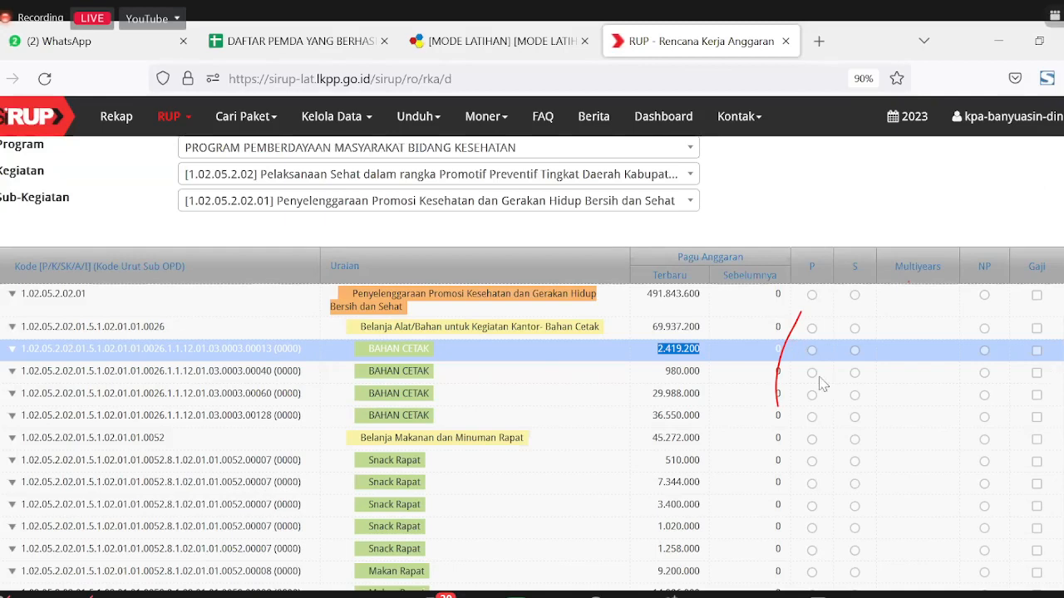
{"action": "left_click", "coordinate": [1039, 41]}
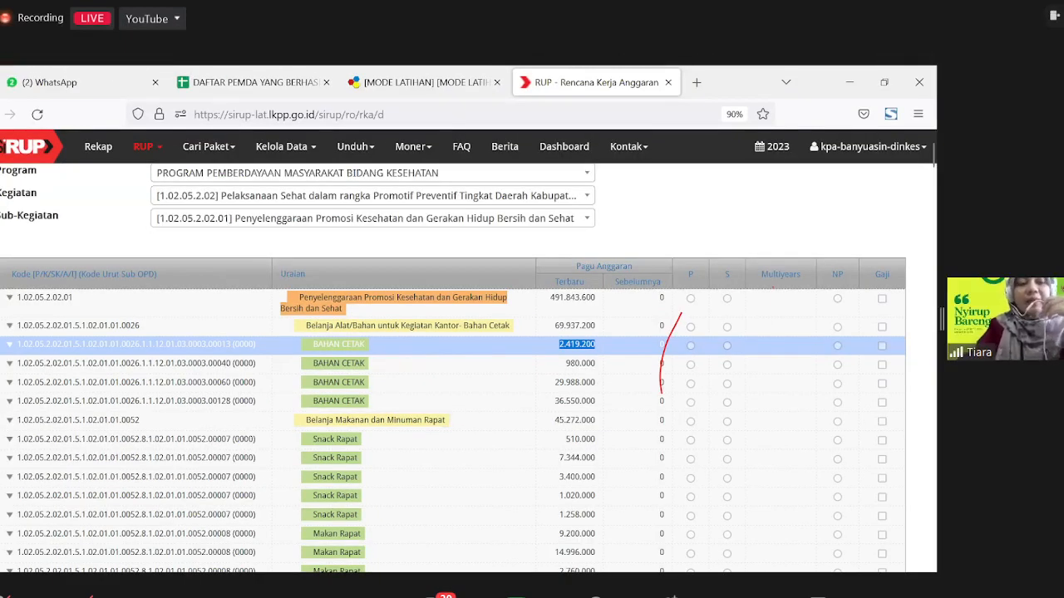